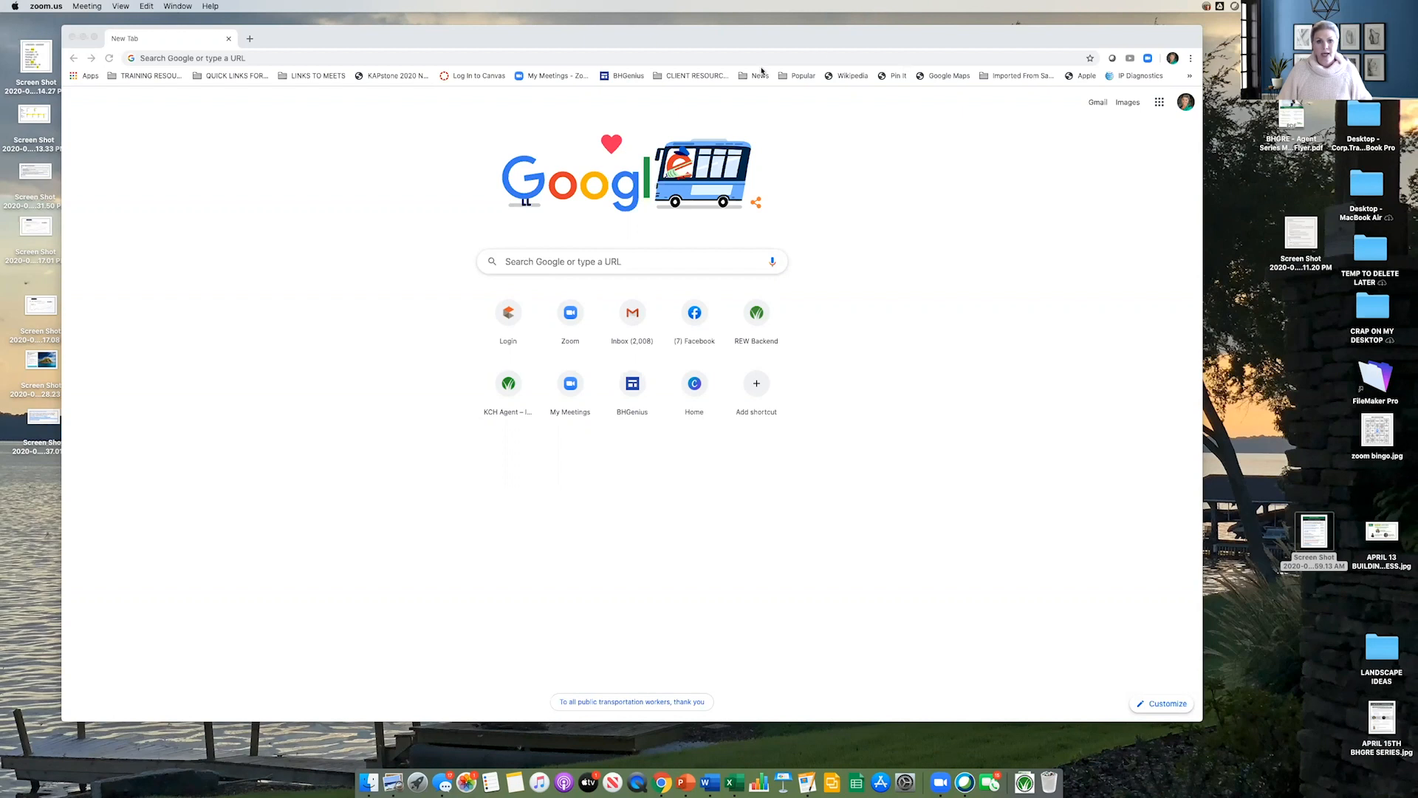
pyautogui.moveTo(750, 45); pyautogui.dragTo(697, 30)
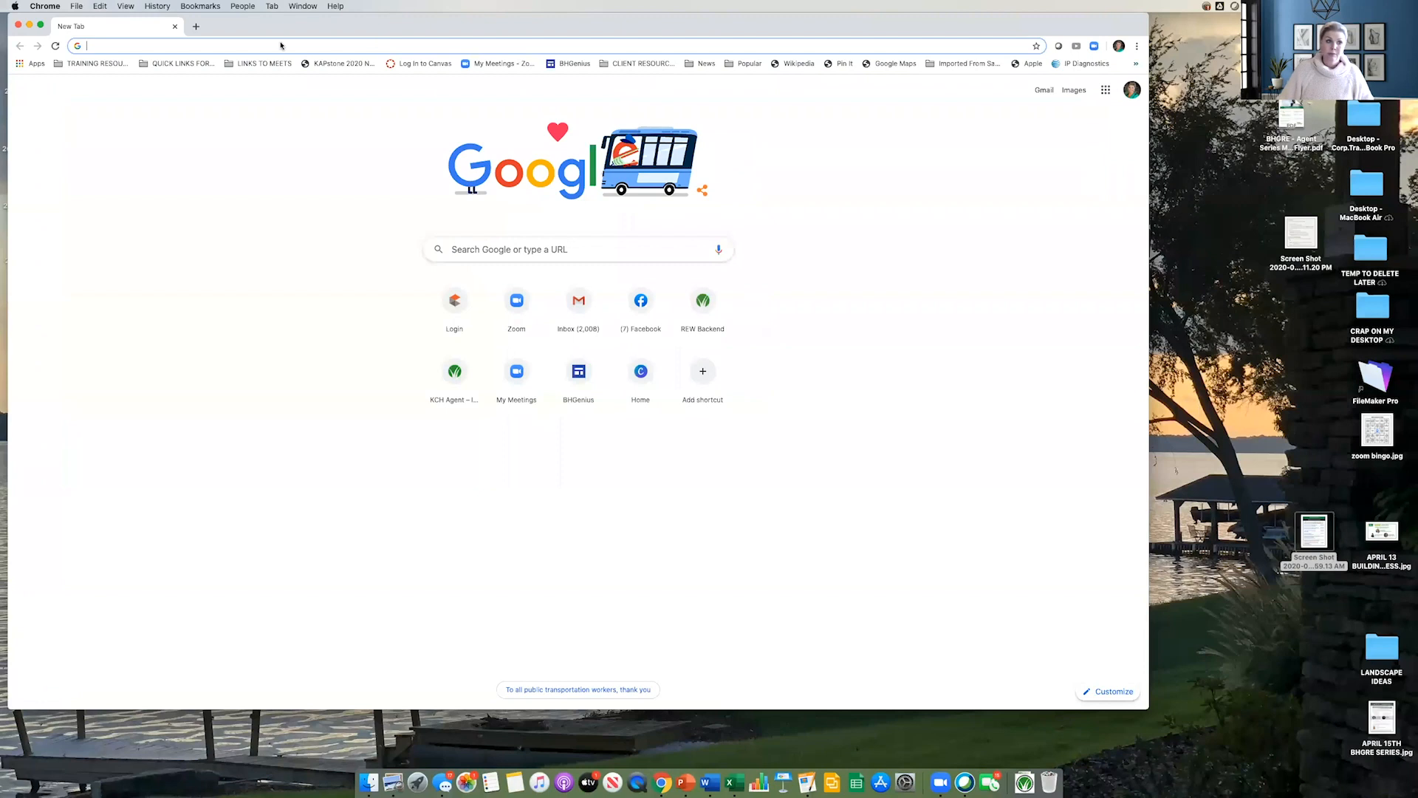
pyautogui.click(237, 48)
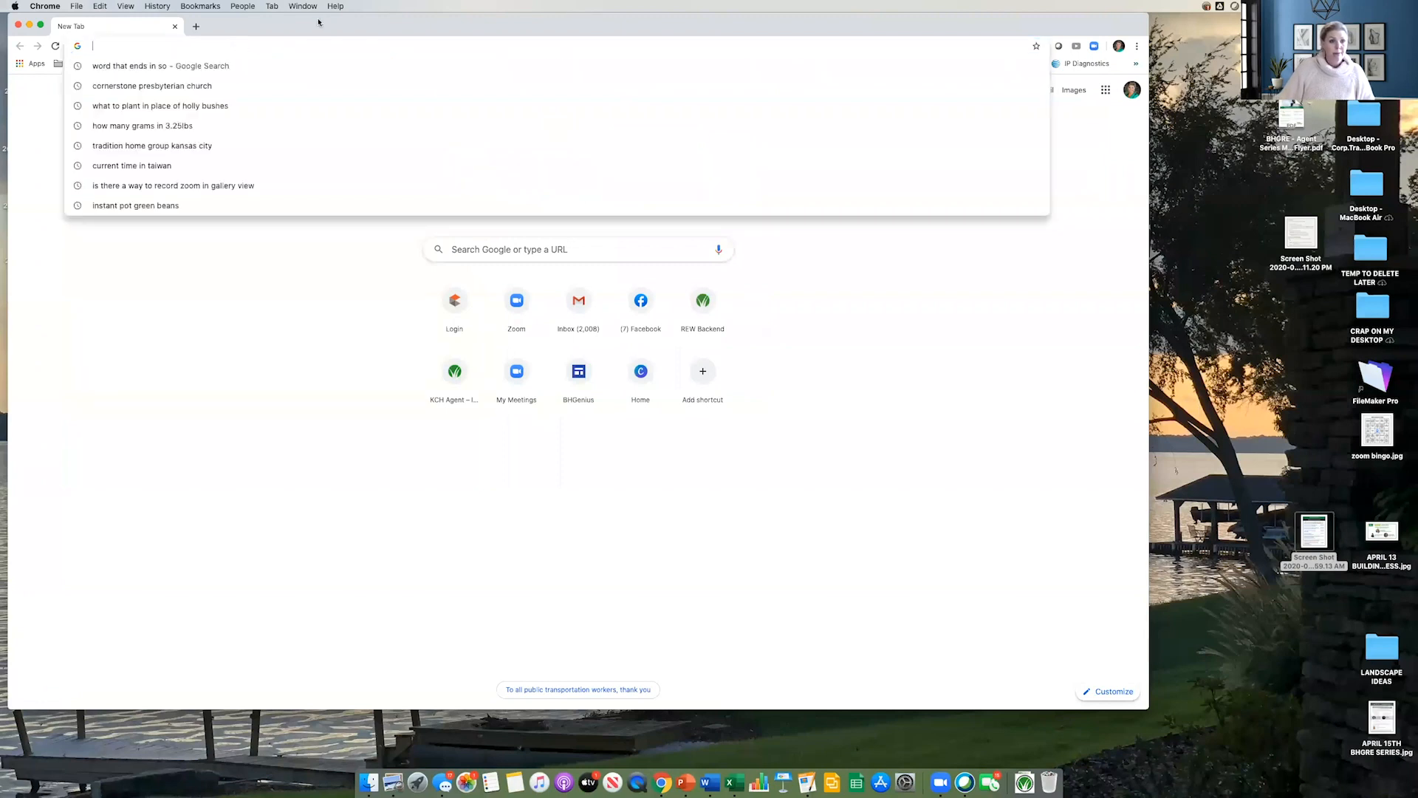
pyautogui.click(949, 328)
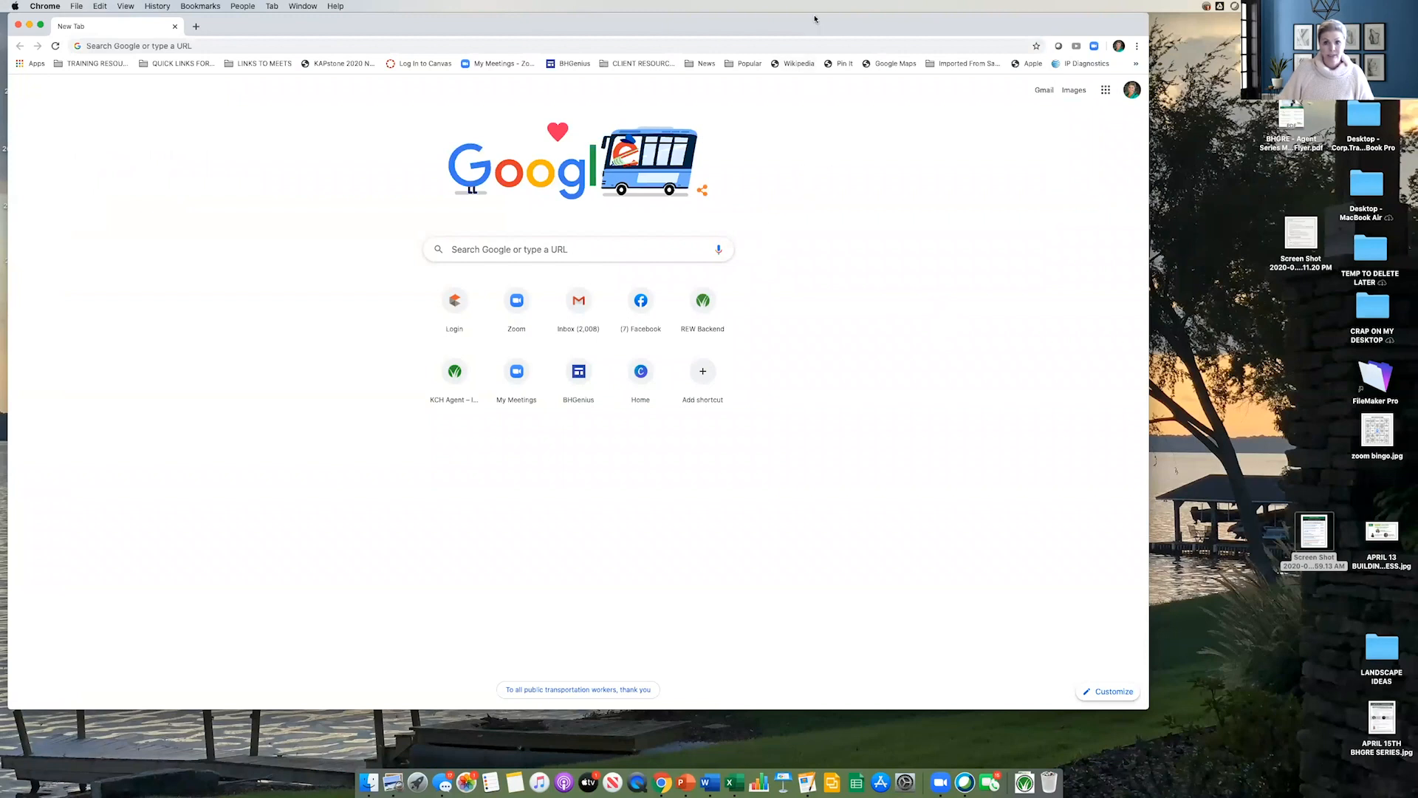
pyautogui.moveTo(814, 23); pyautogui.dragTo(824, 51)
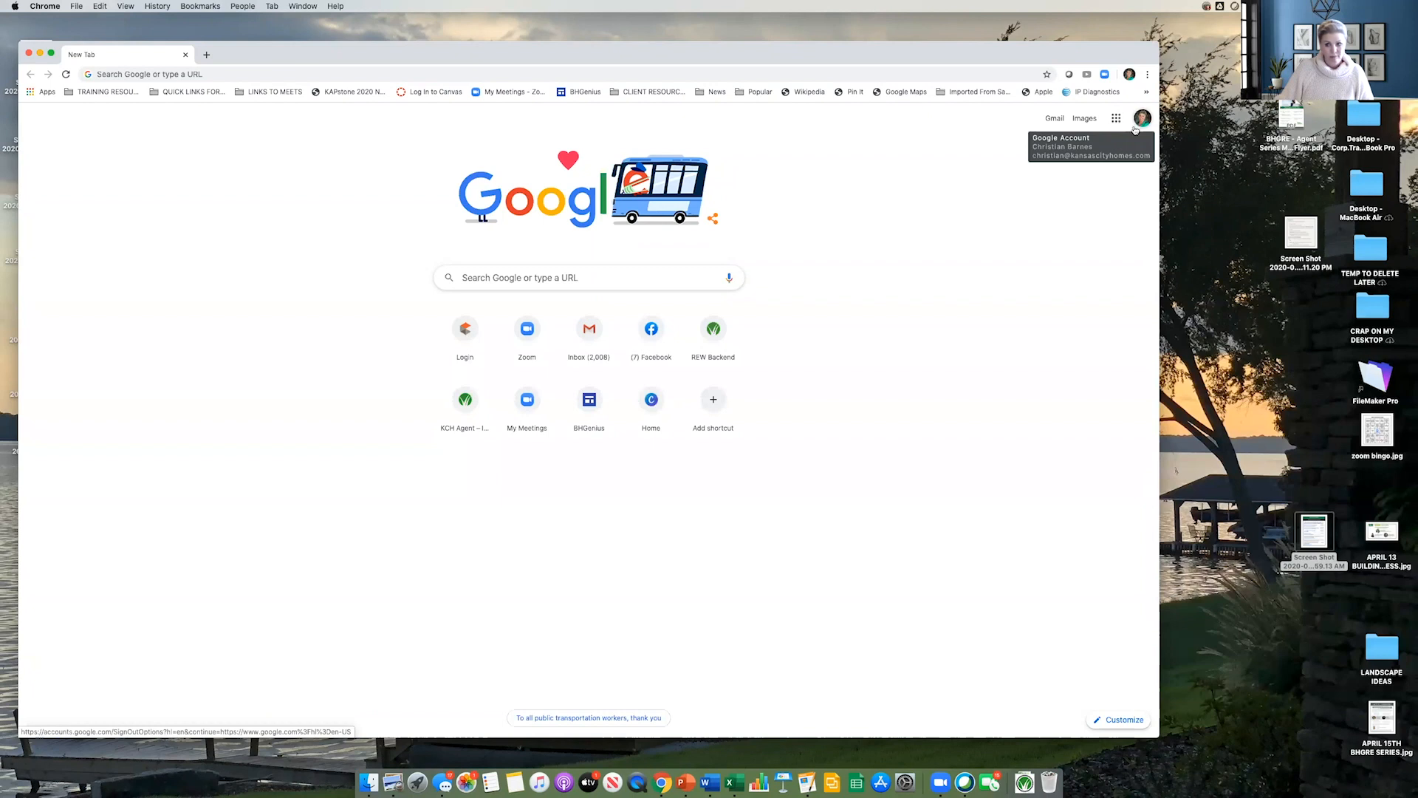
# Step: Switch Google to the demo agent's account and open that account's Gmail inbox
pyautogui.click(1143, 118)
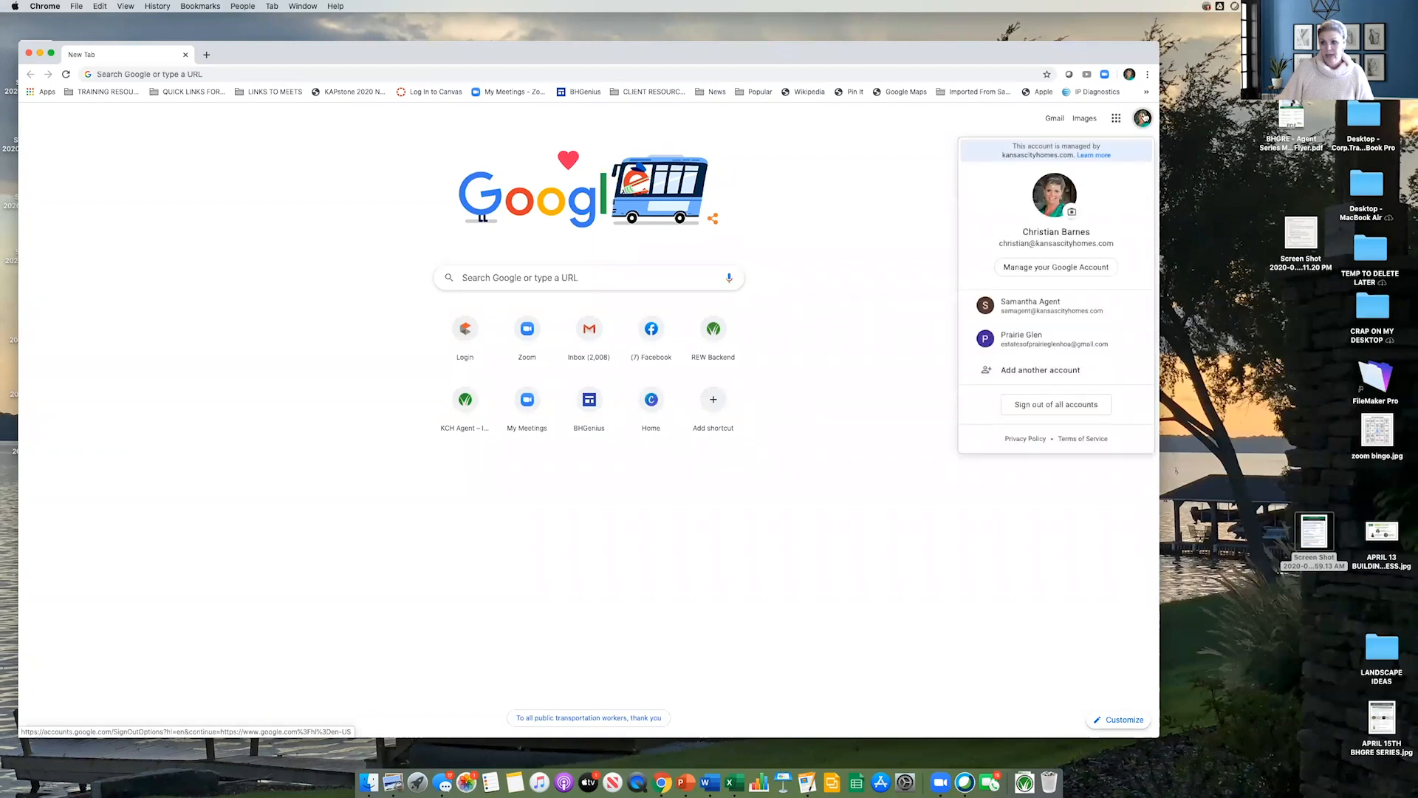
pyautogui.click(1140, 118)
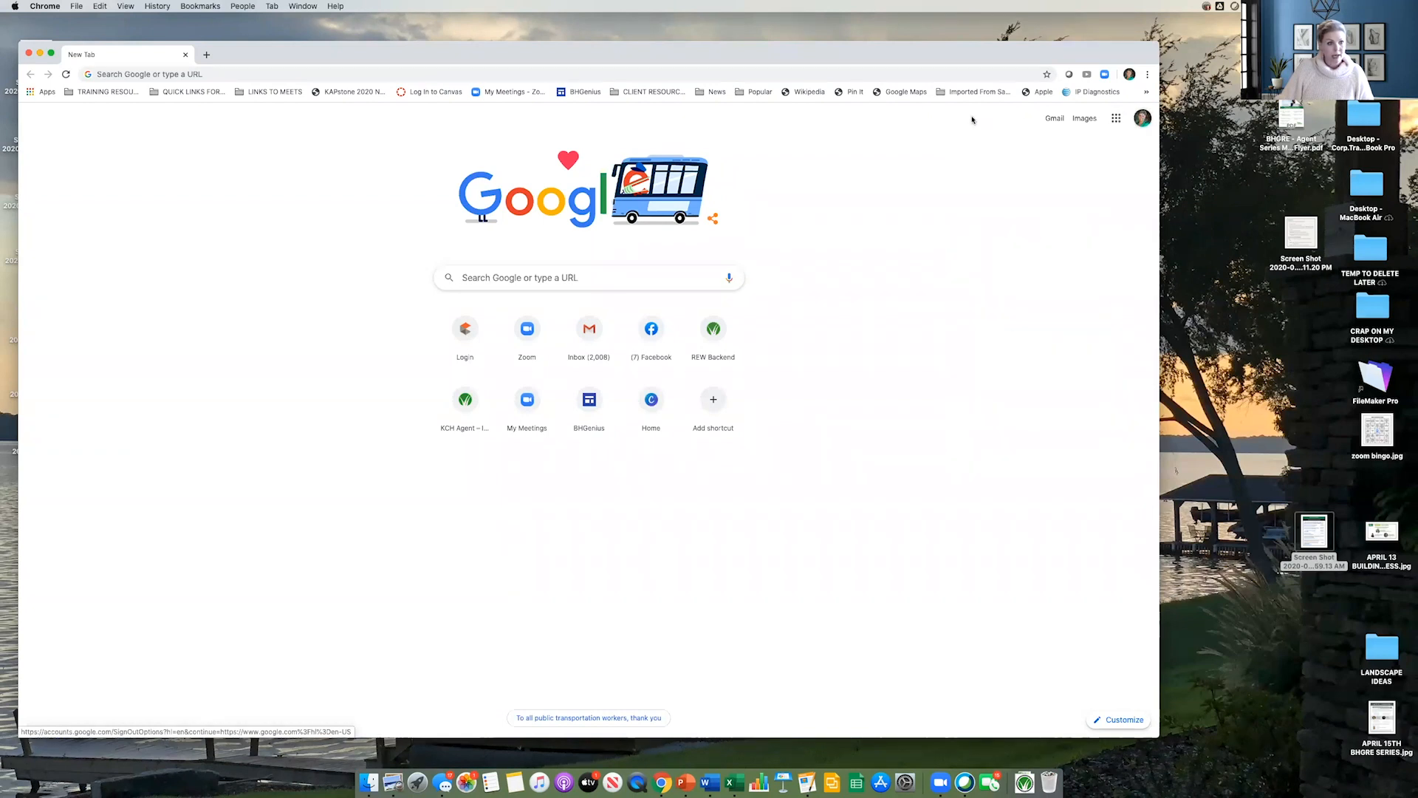
pyautogui.click(1141, 117)
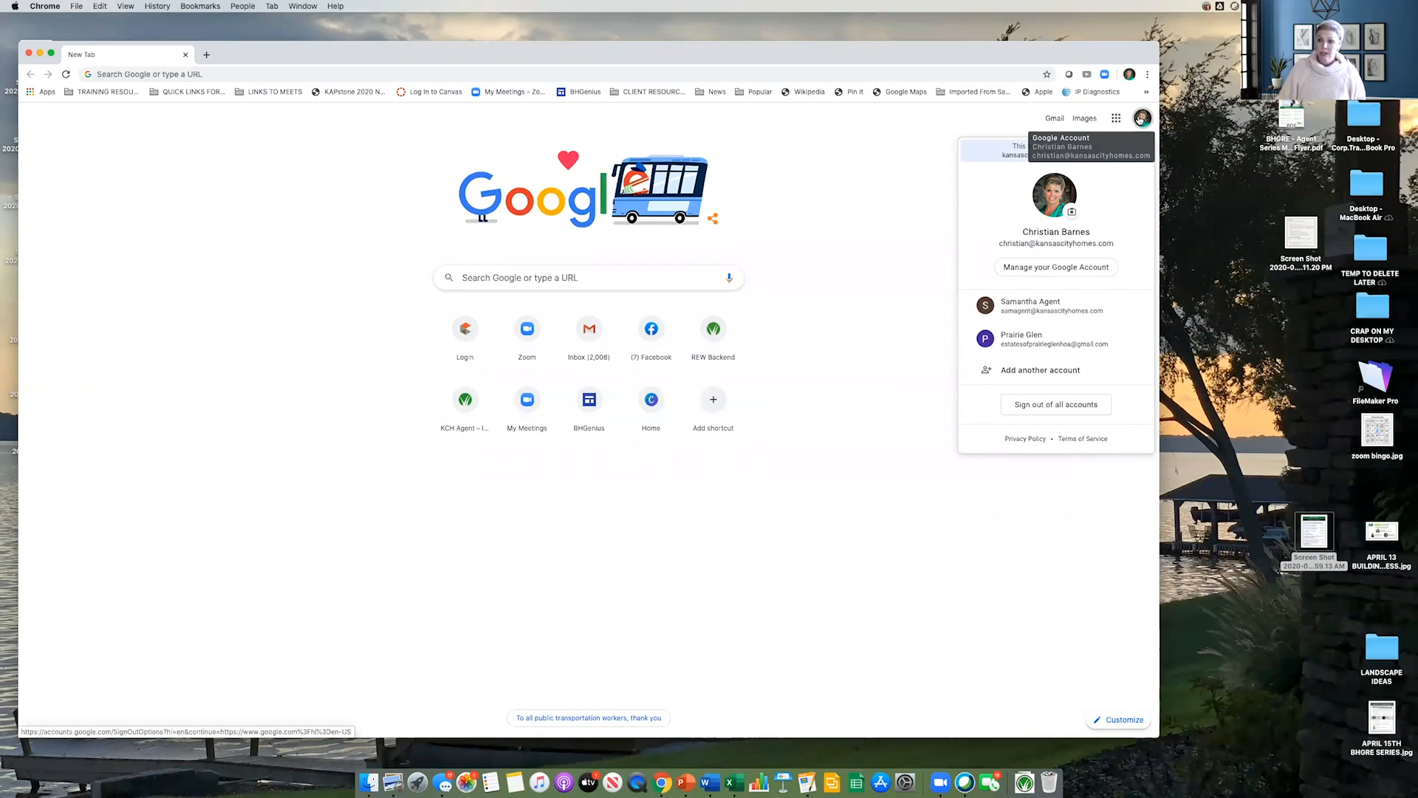
pyautogui.click(1050, 309)
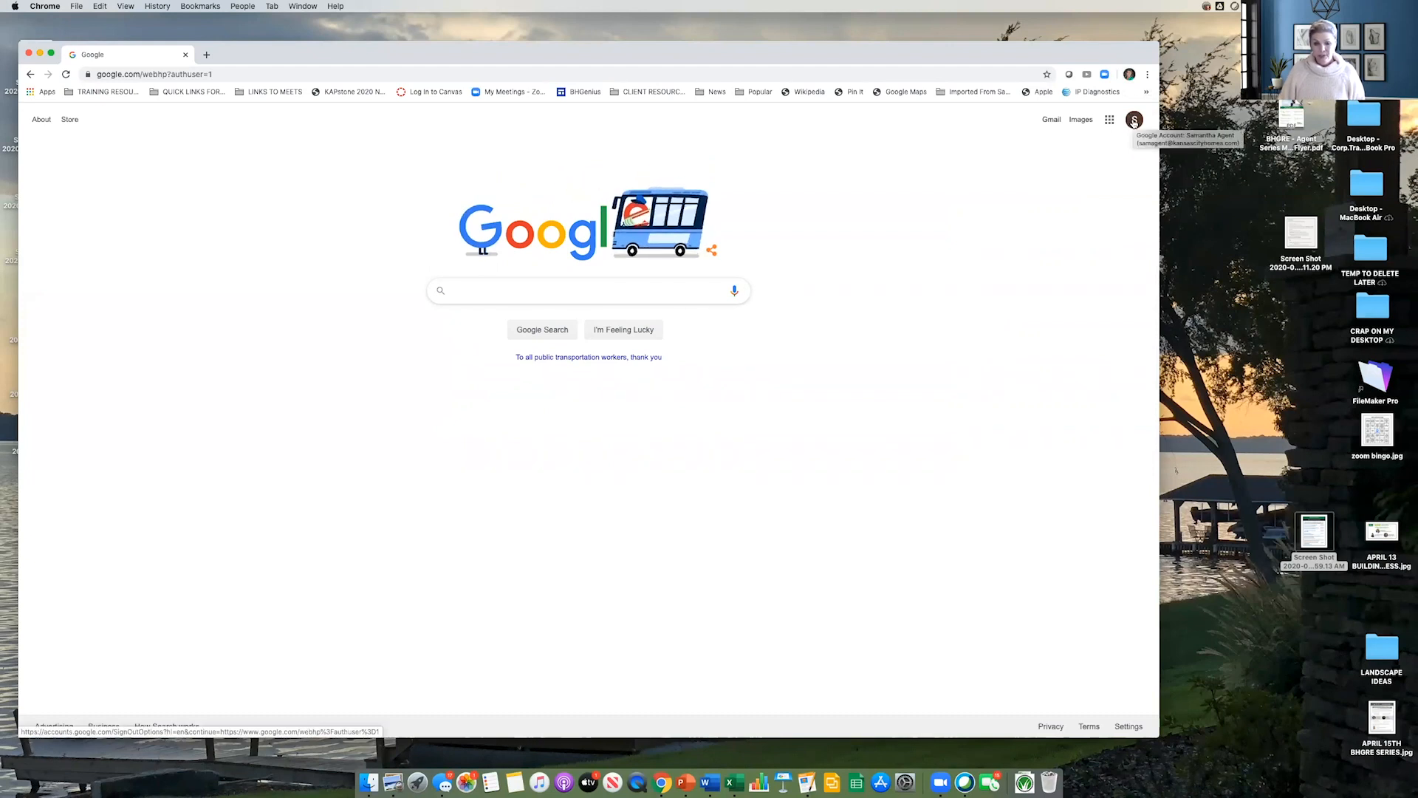
pyautogui.click(1049, 120)
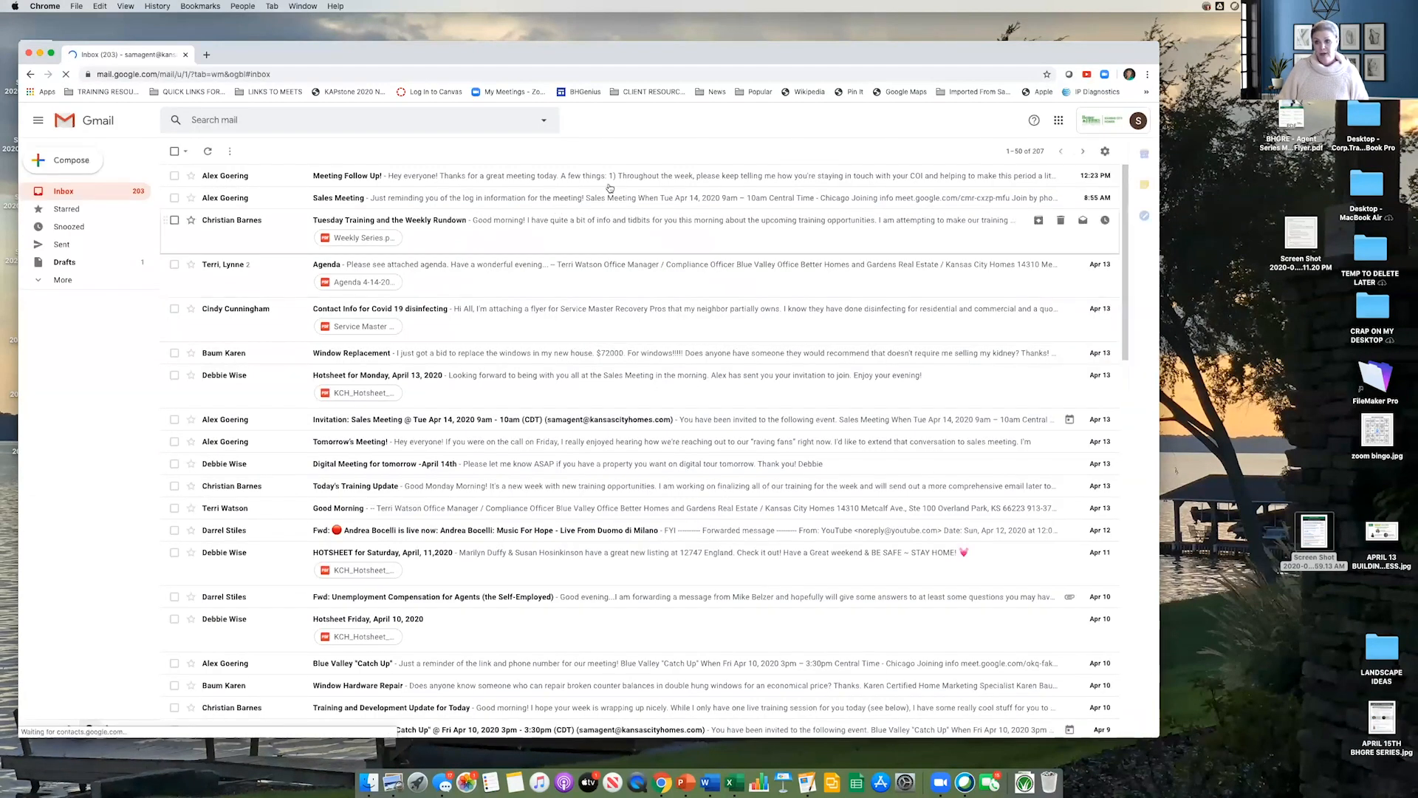
pyautogui.click(1121, 121)
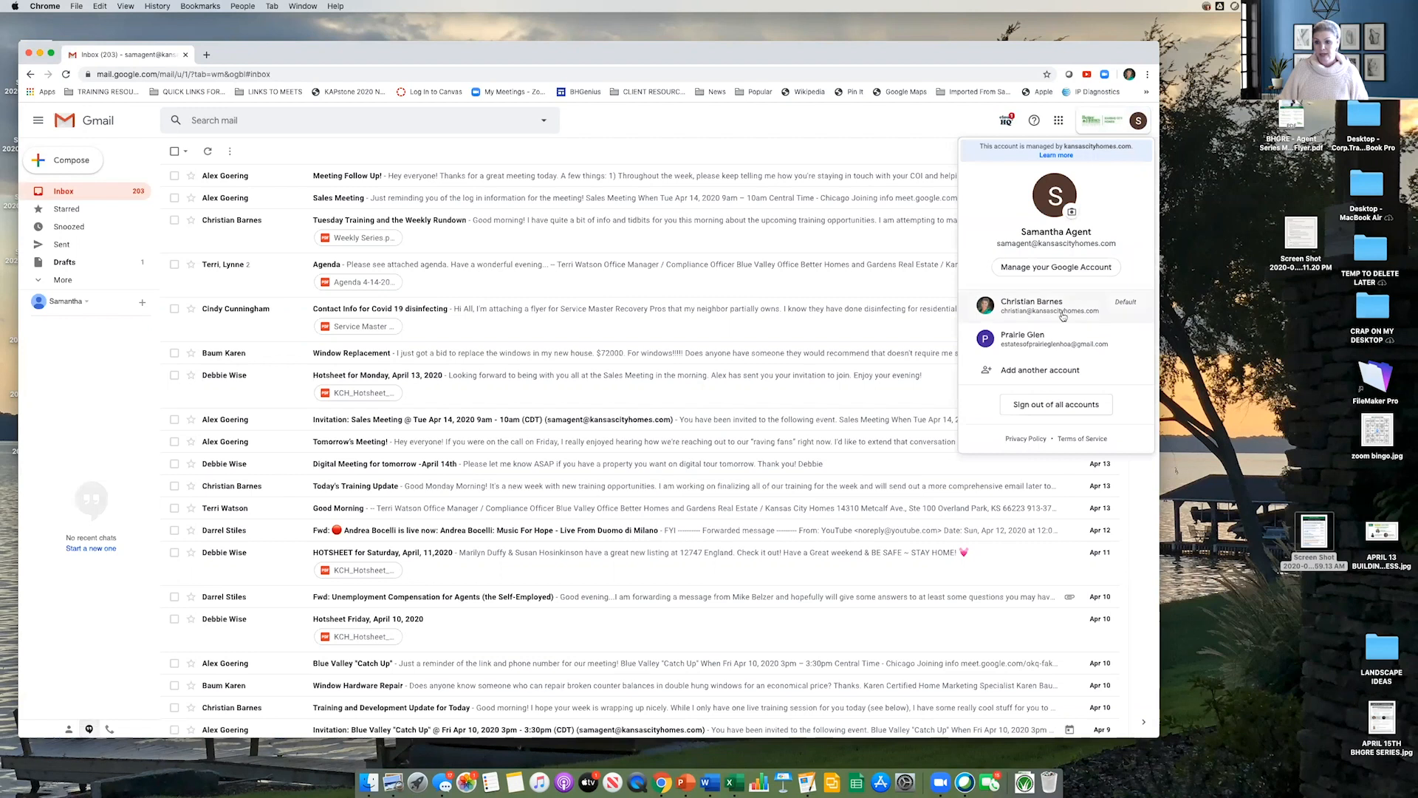
pyautogui.click(949, 123)
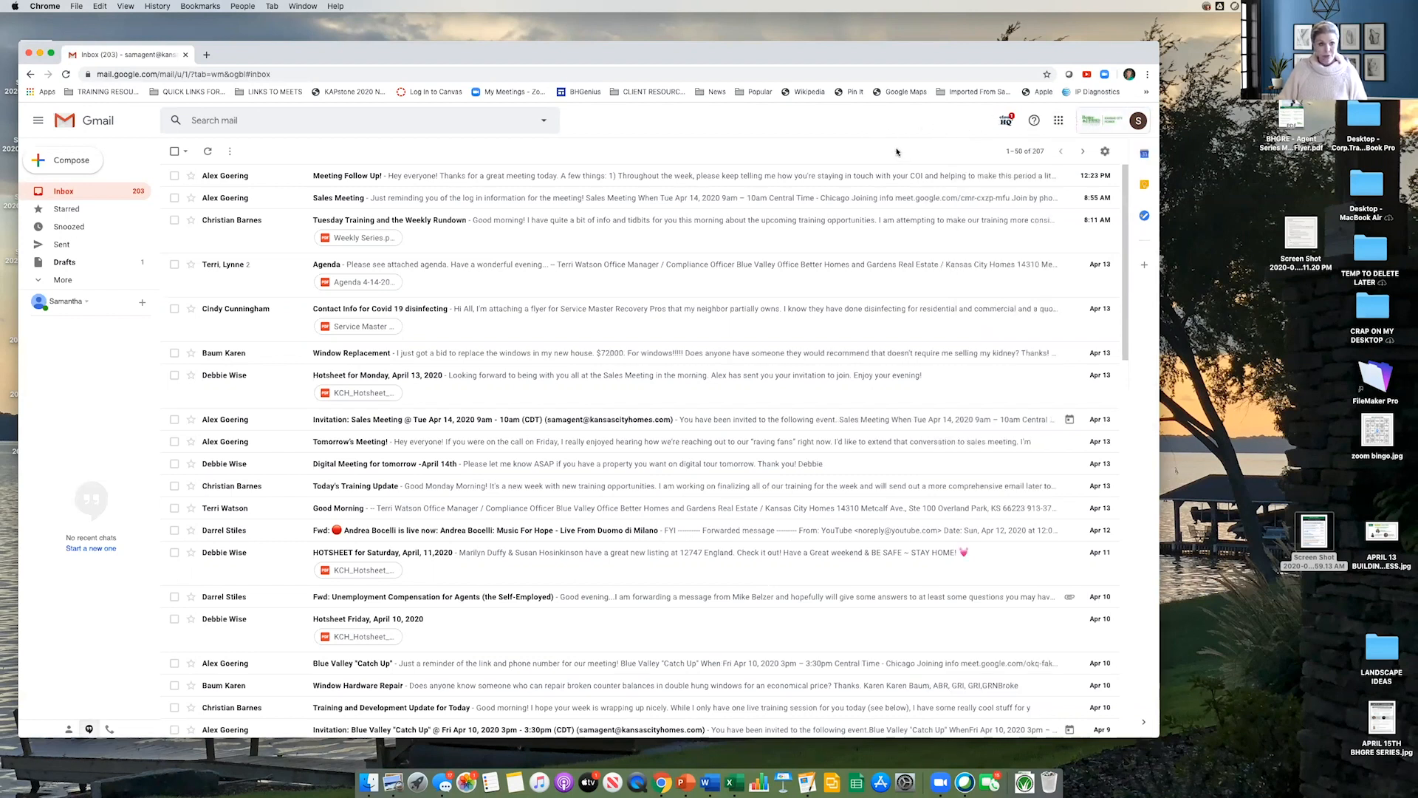
# Step: Open Google Calendar in a new tab under the demo agent's account and close the other account's calendar
pyautogui.click(206, 54)
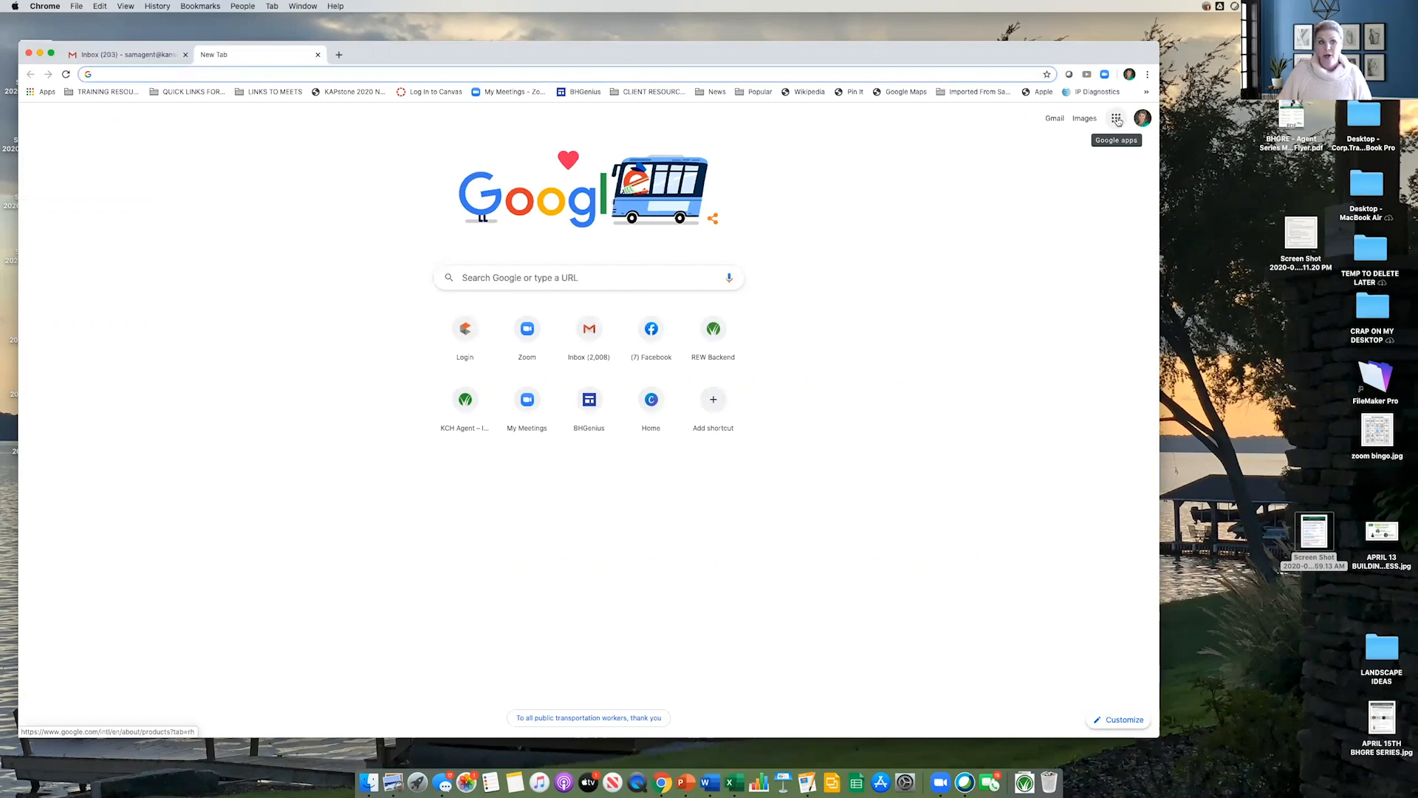
pyautogui.click(1117, 118)
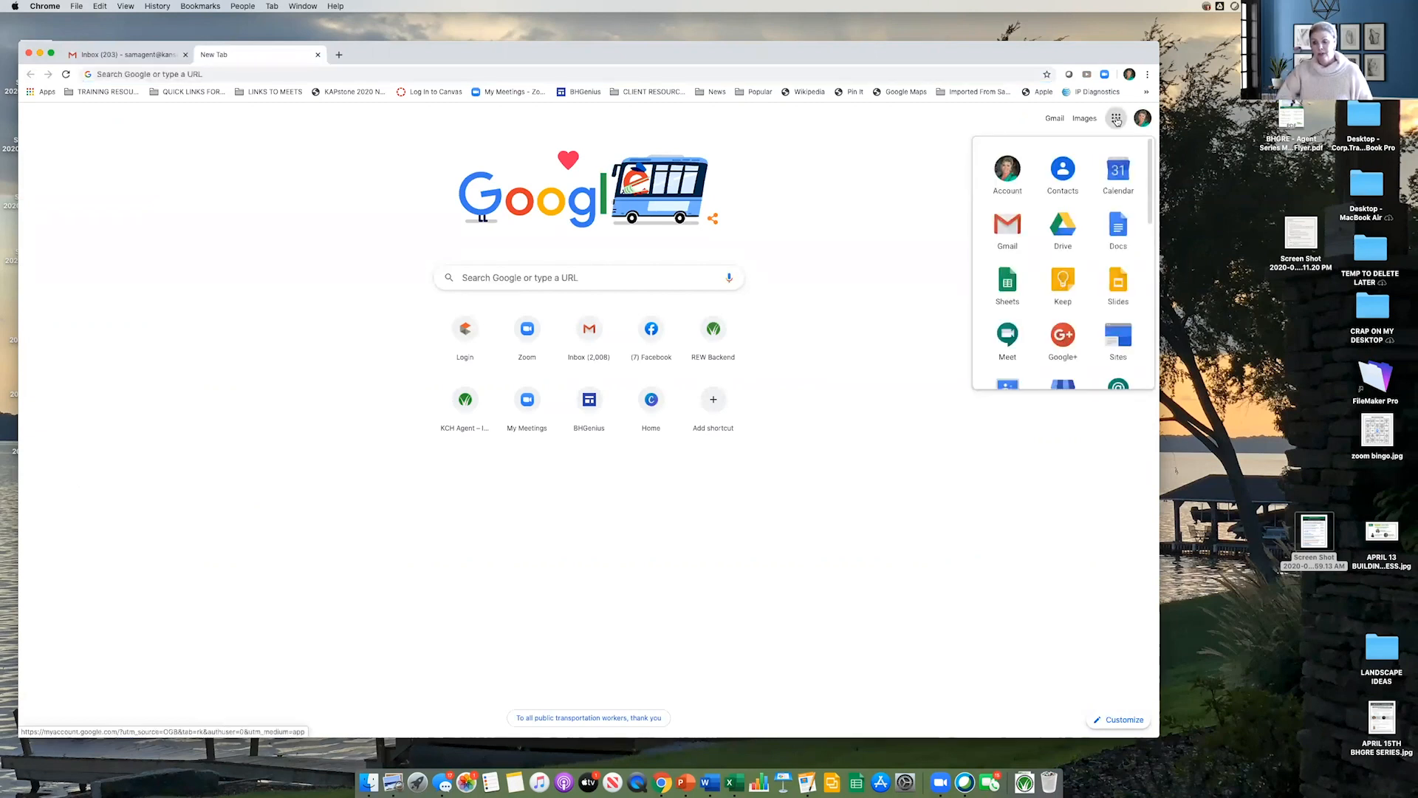
pyautogui.click(1119, 170)
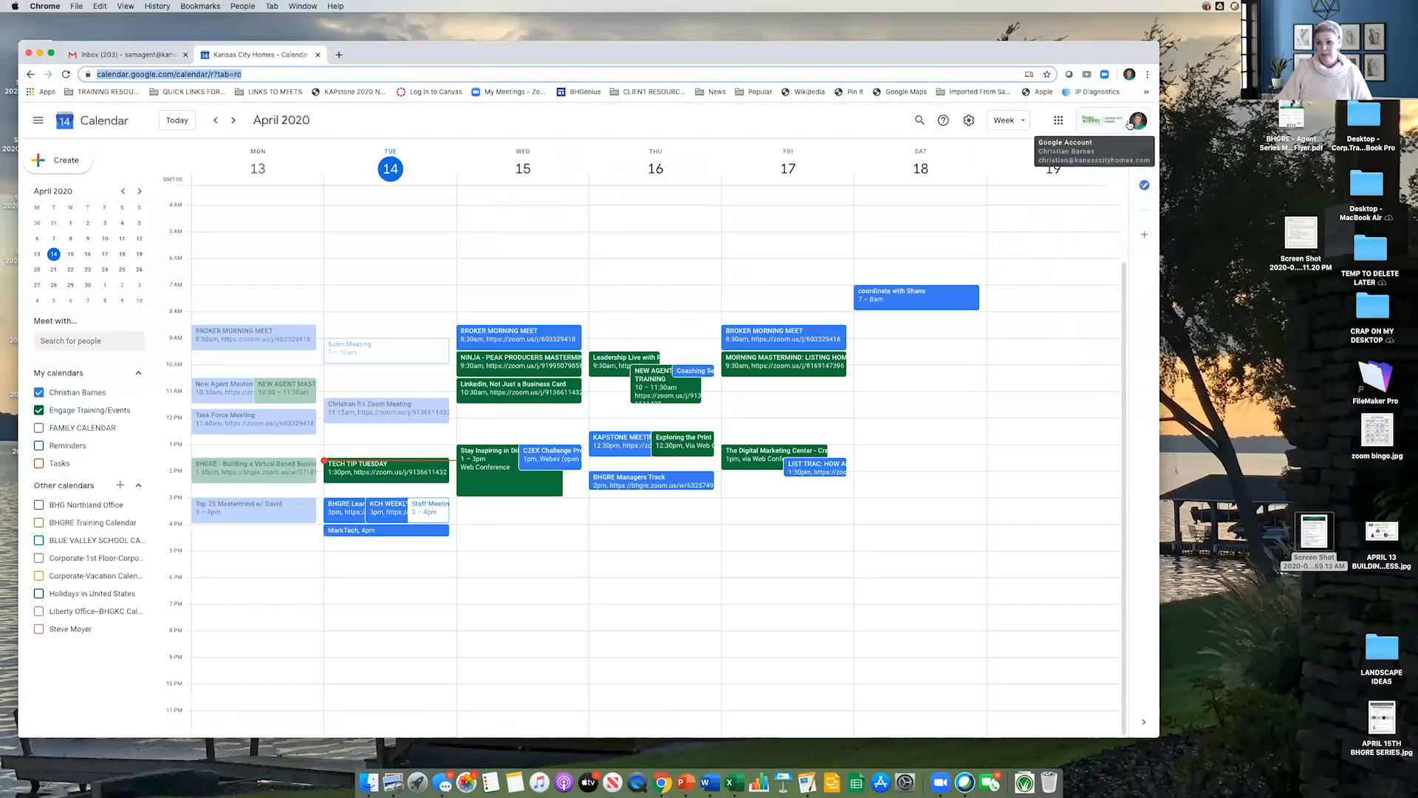
pyautogui.click(1136, 120)
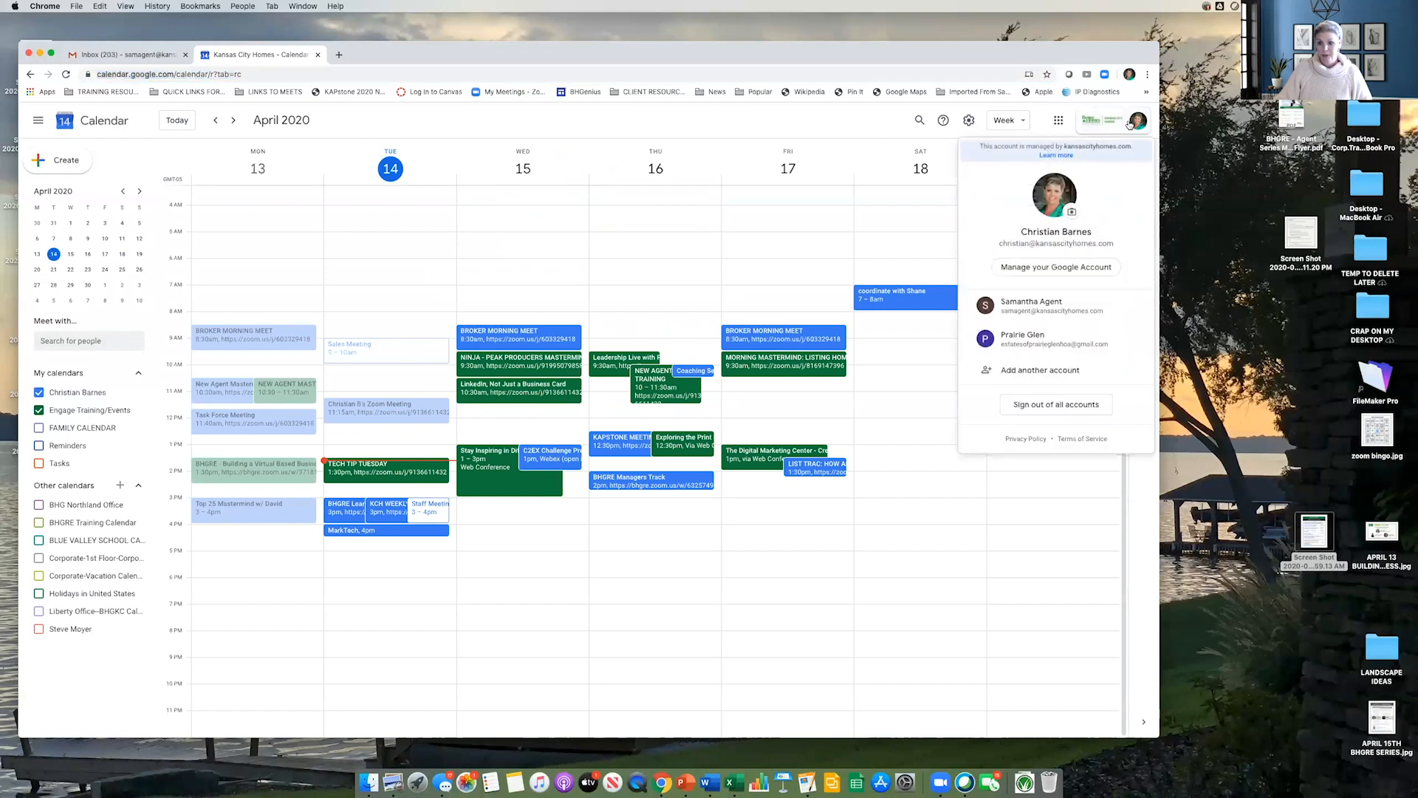
pyautogui.click(1061, 309)
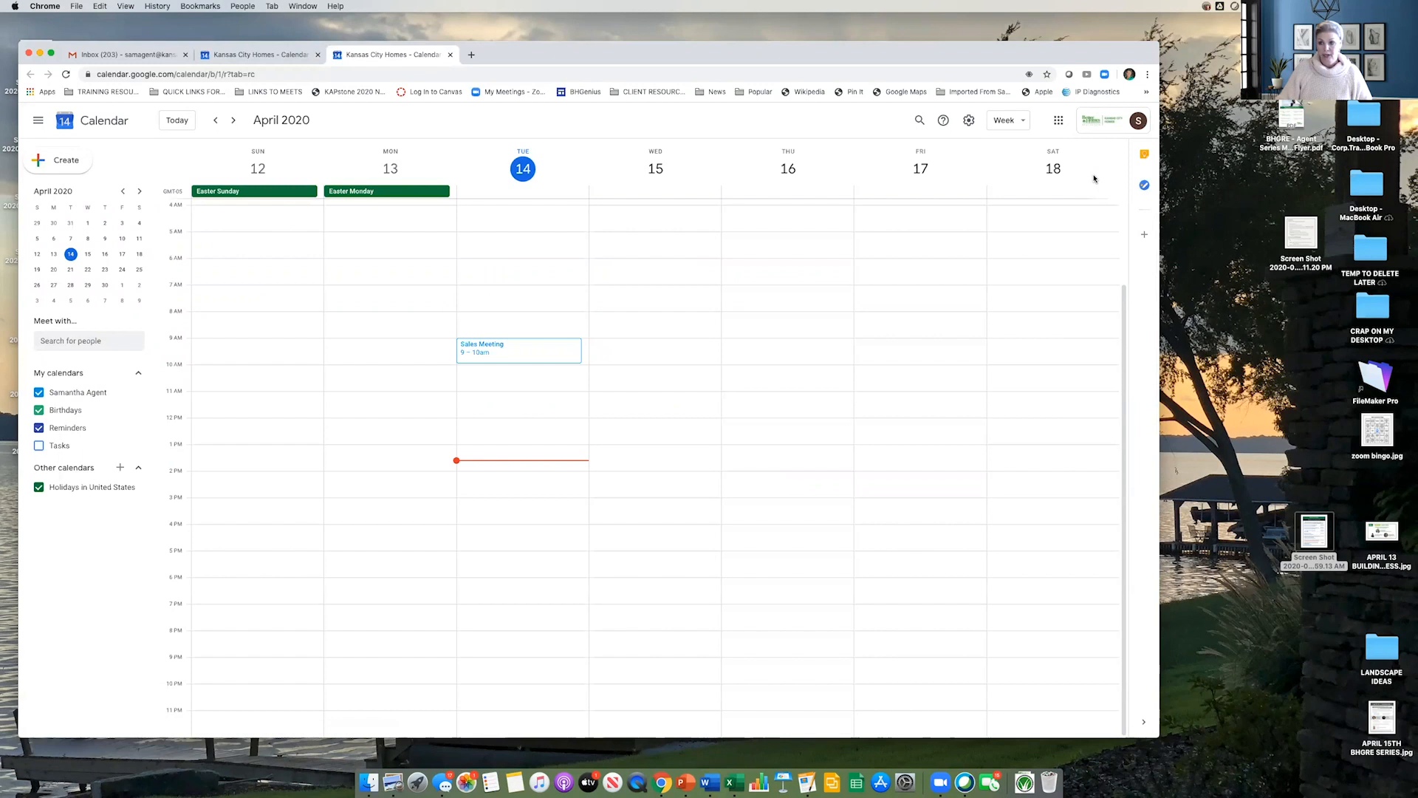
pyautogui.click(317, 56)
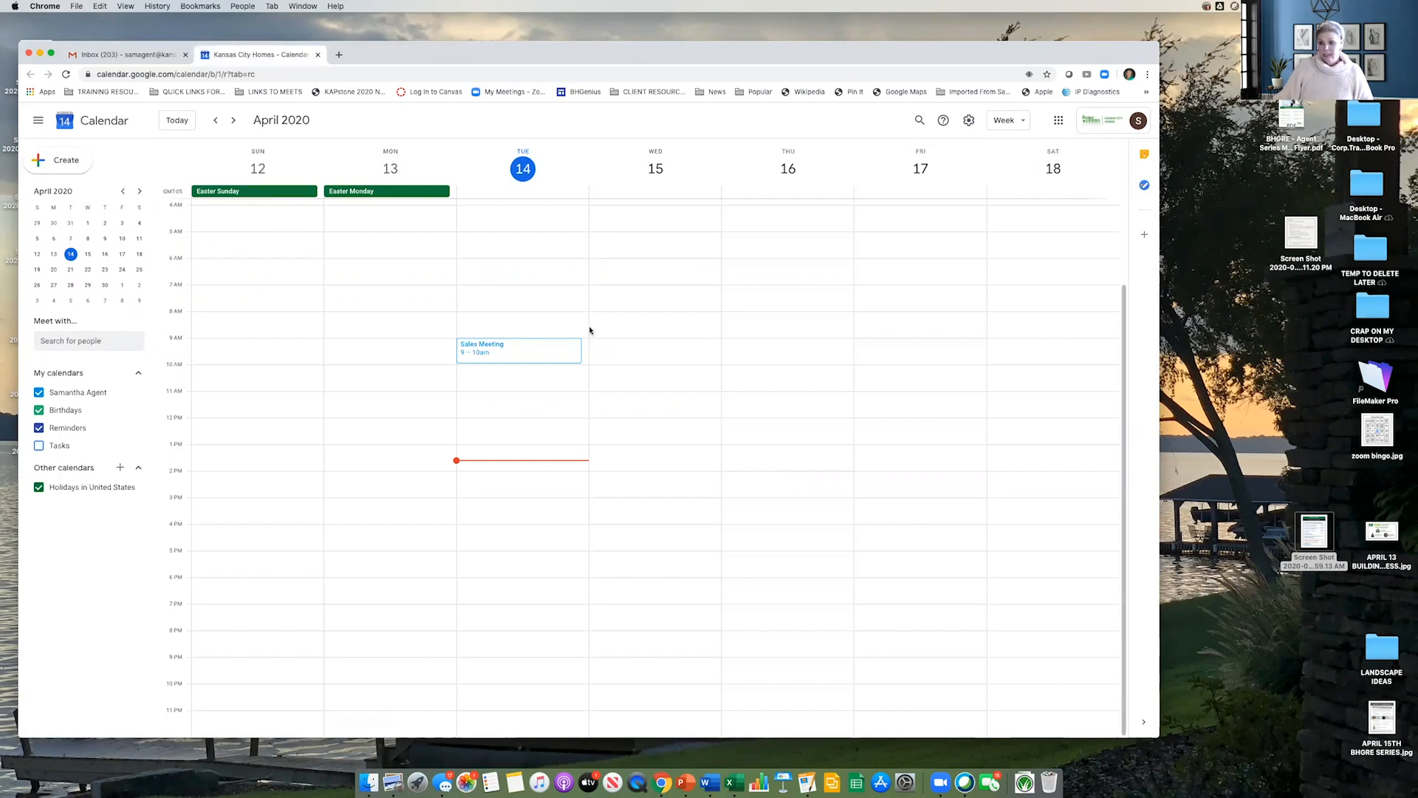
pyautogui.click(146, 56)
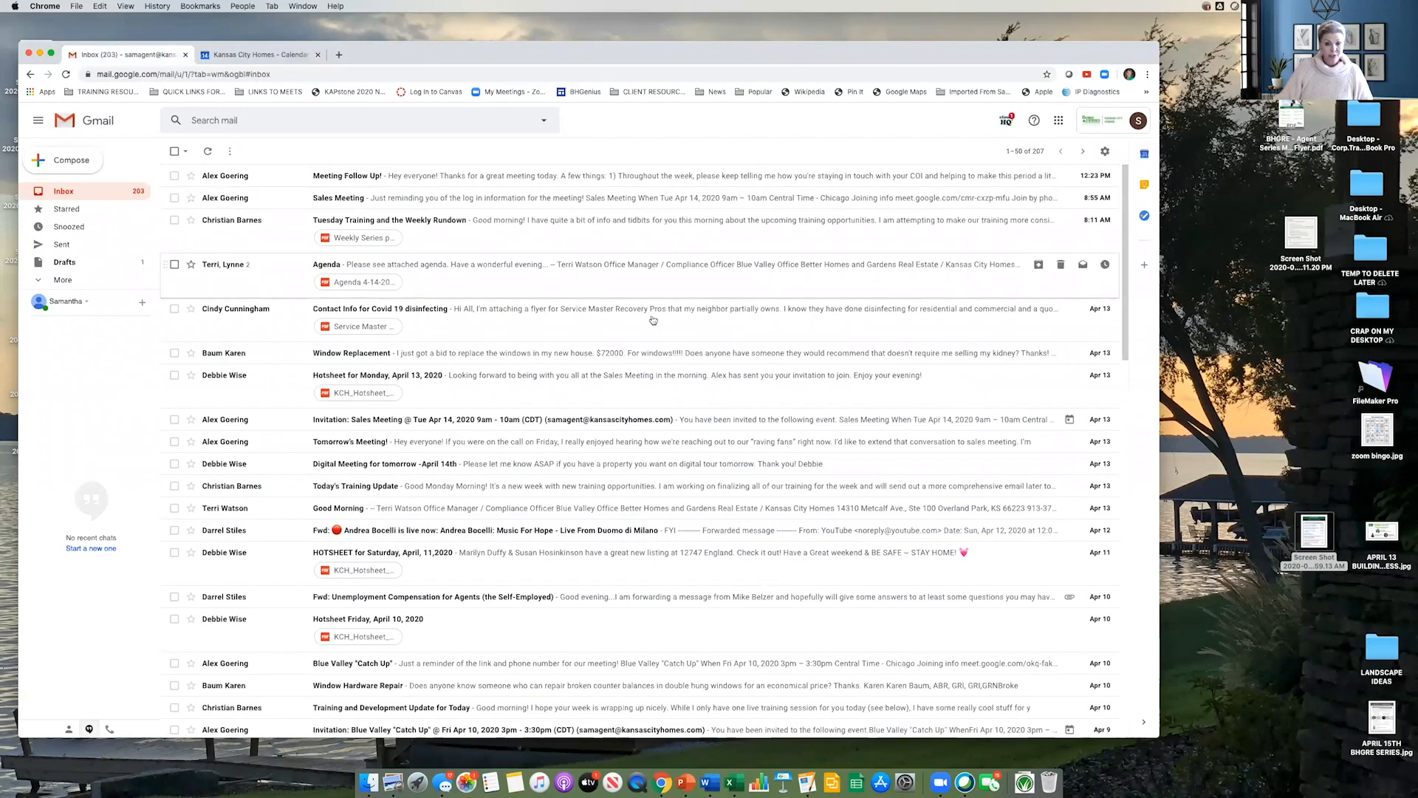
pyautogui.click(1060, 120)
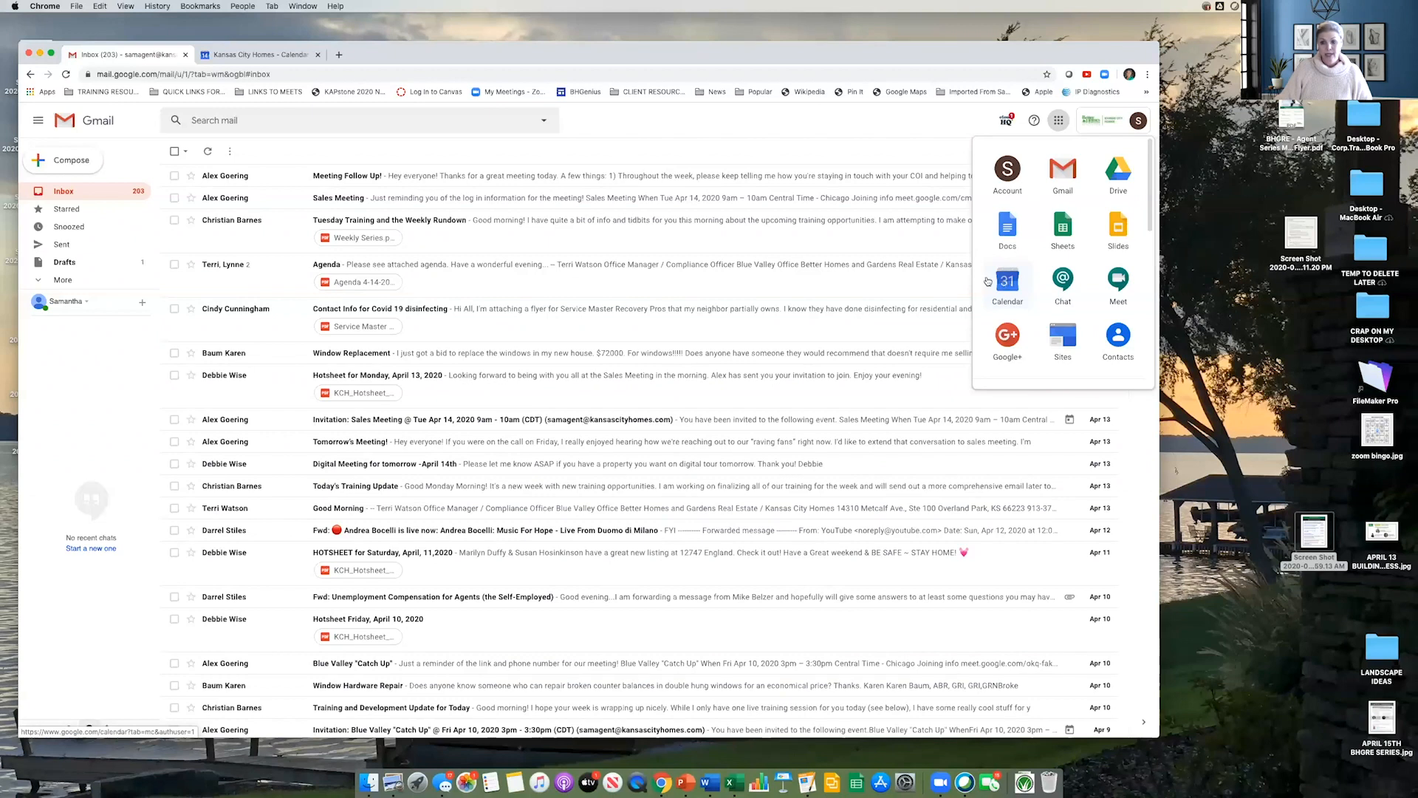
pyautogui.click(269, 55)
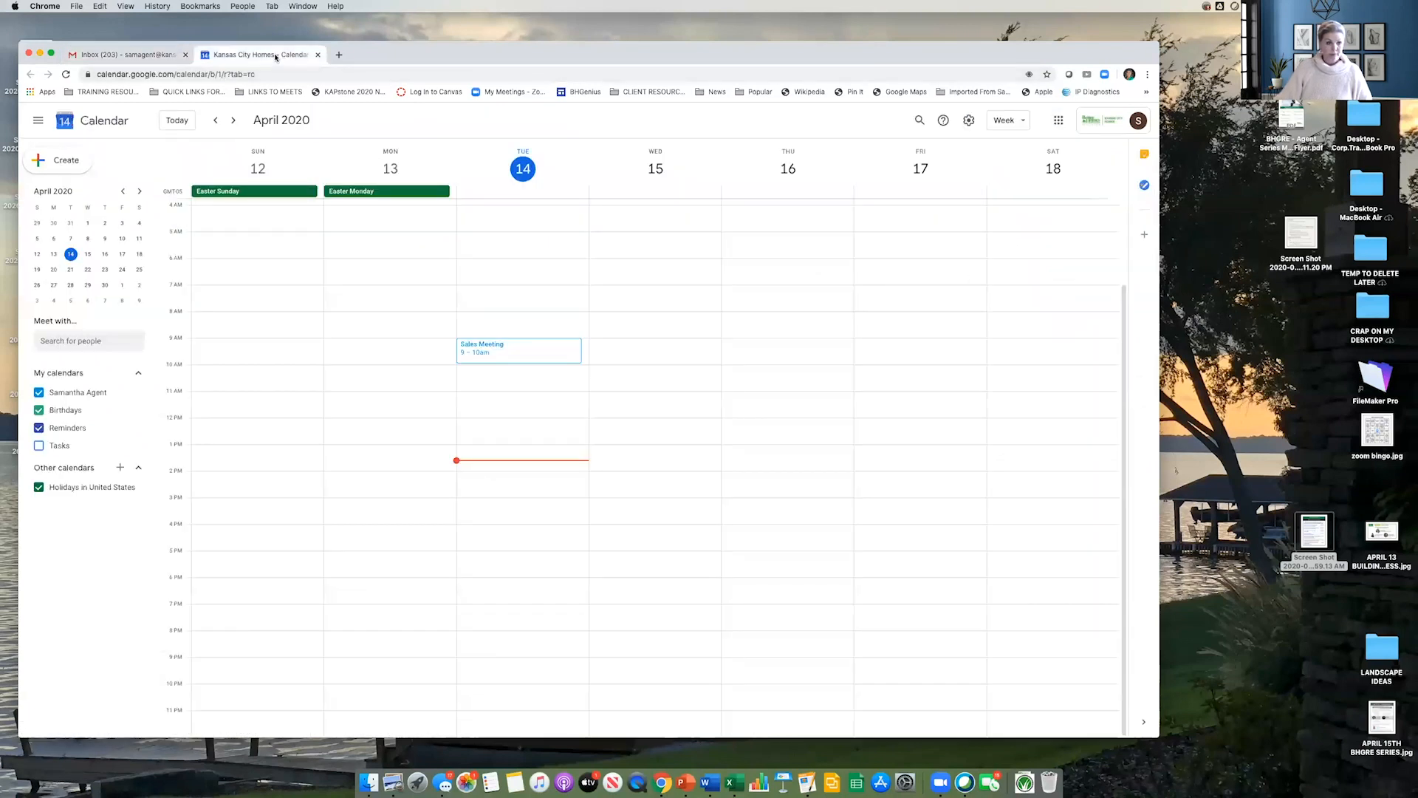
pyautogui.moveTo(610, 54); pyautogui.dragTo(629, 28)
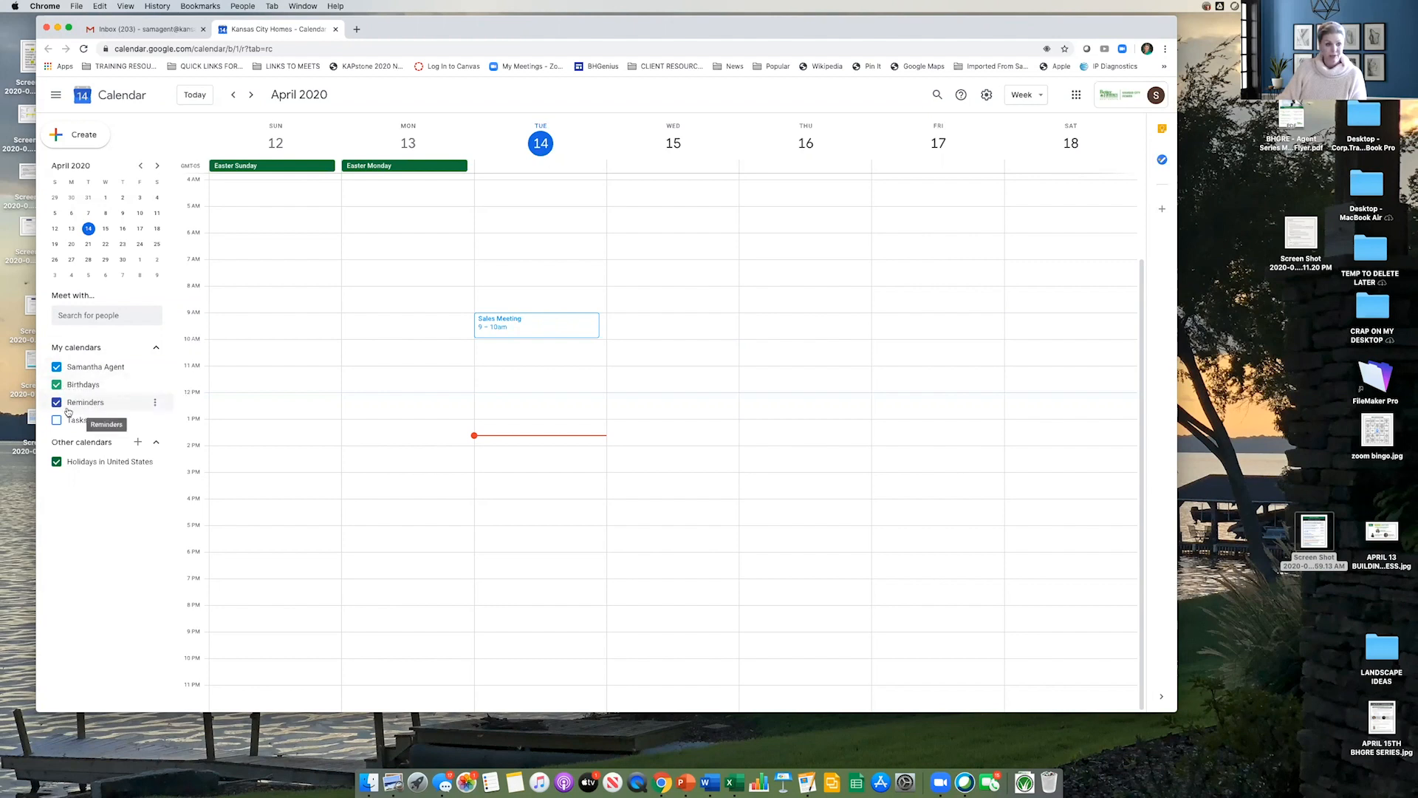
# Step: Hide the Birthdays, Reminders, Tasks and Holidays in United States calendars, leaving only the agent's own calendar displayed
pyautogui.click(56, 385)
pyautogui.click(56, 402)
pyautogui.click(56, 384)
pyautogui.click(56, 402)
pyautogui.click(56, 420)
pyautogui.click(56, 384)
pyautogui.click(56, 403)
pyautogui.click(56, 420)
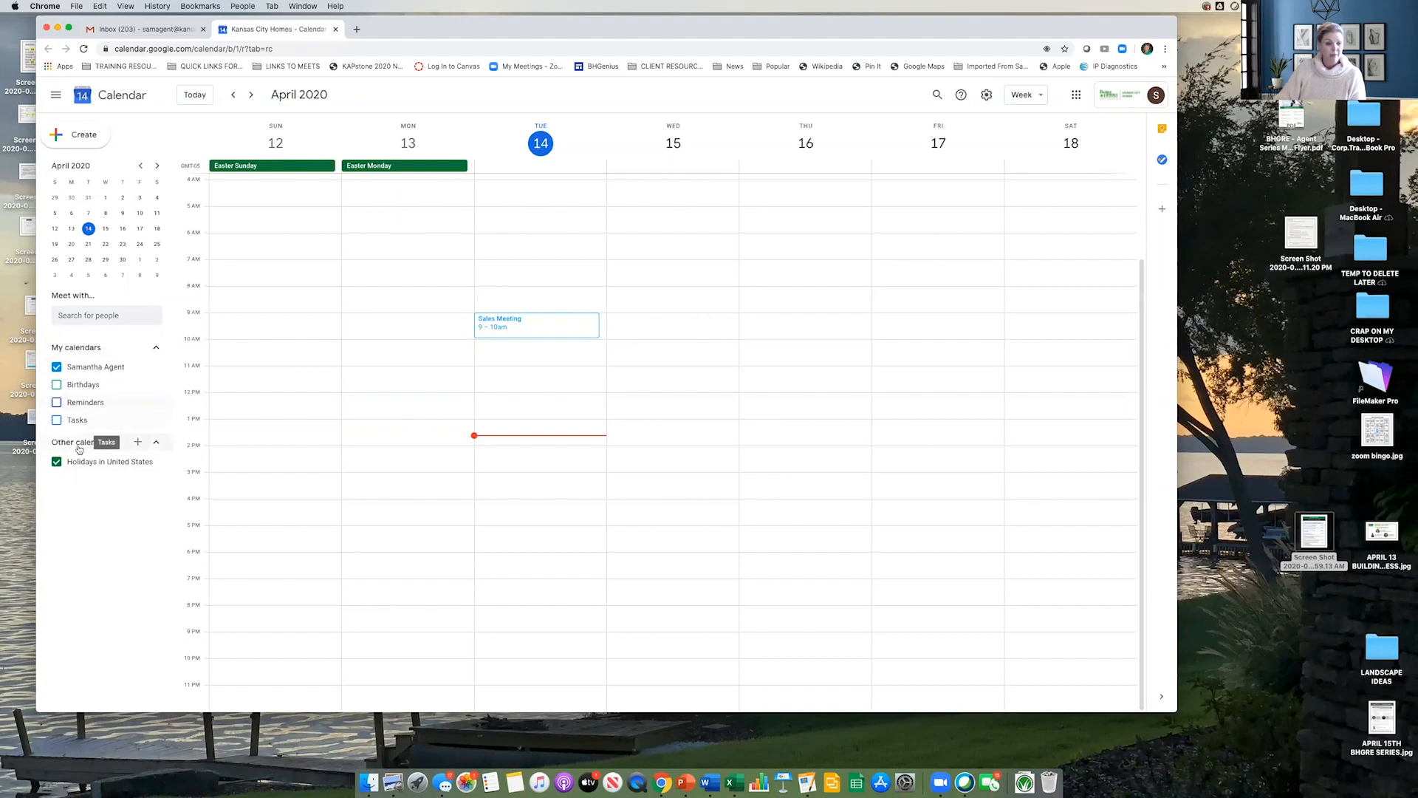
pyautogui.click(56, 461)
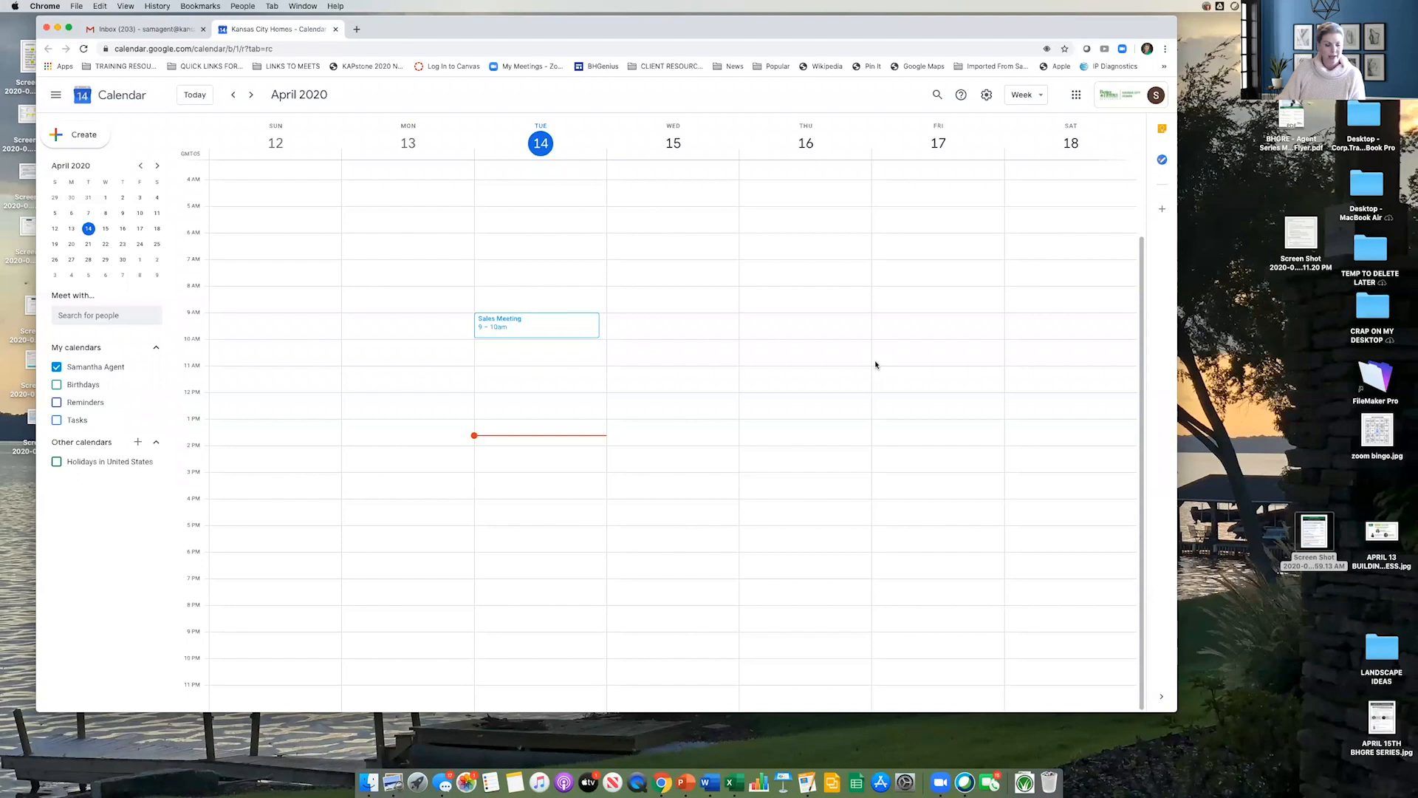
# Step: Add the Corporate-Engage Training/Events calendar from the Corporate group of the organization's shared resources
pyautogui.click(138, 444)
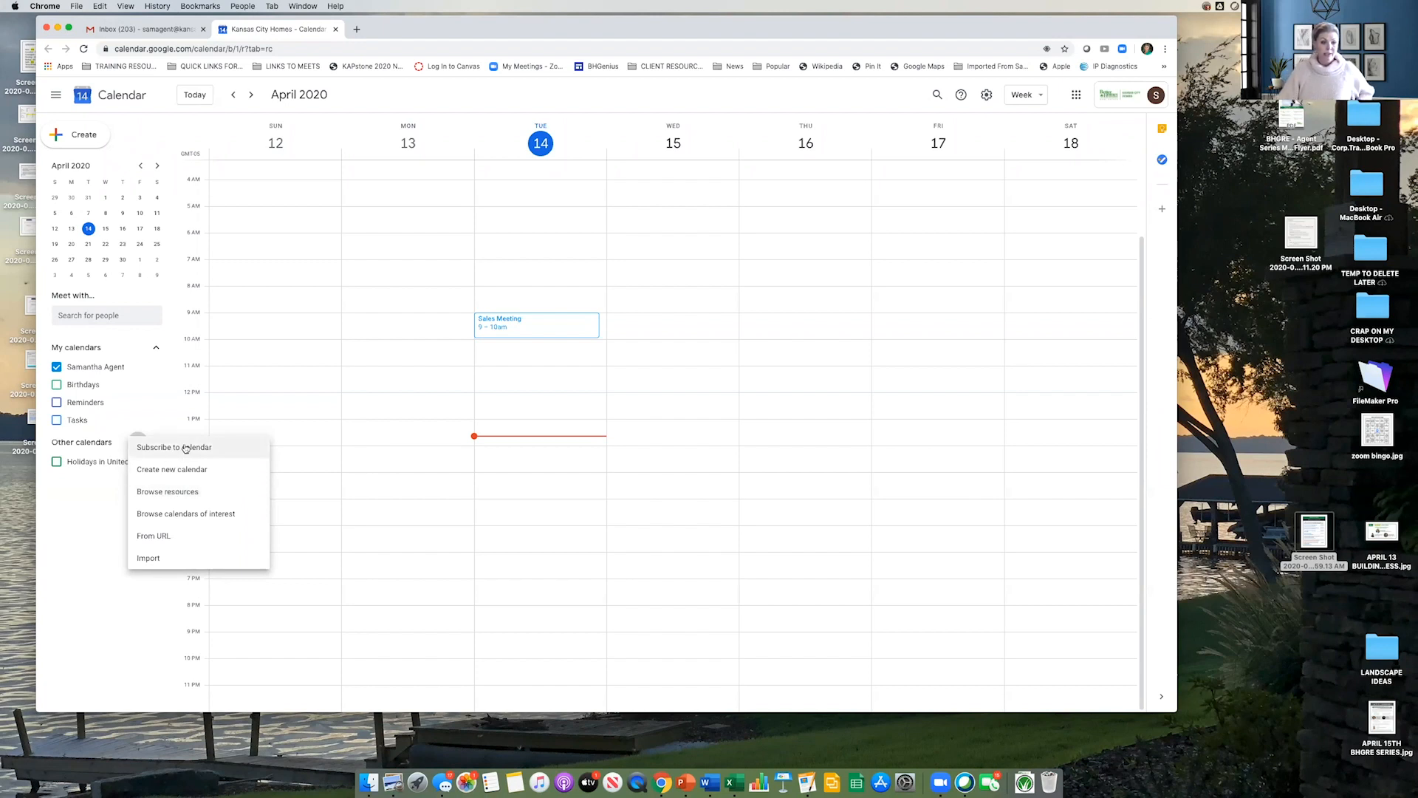
pyautogui.click(177, 493)
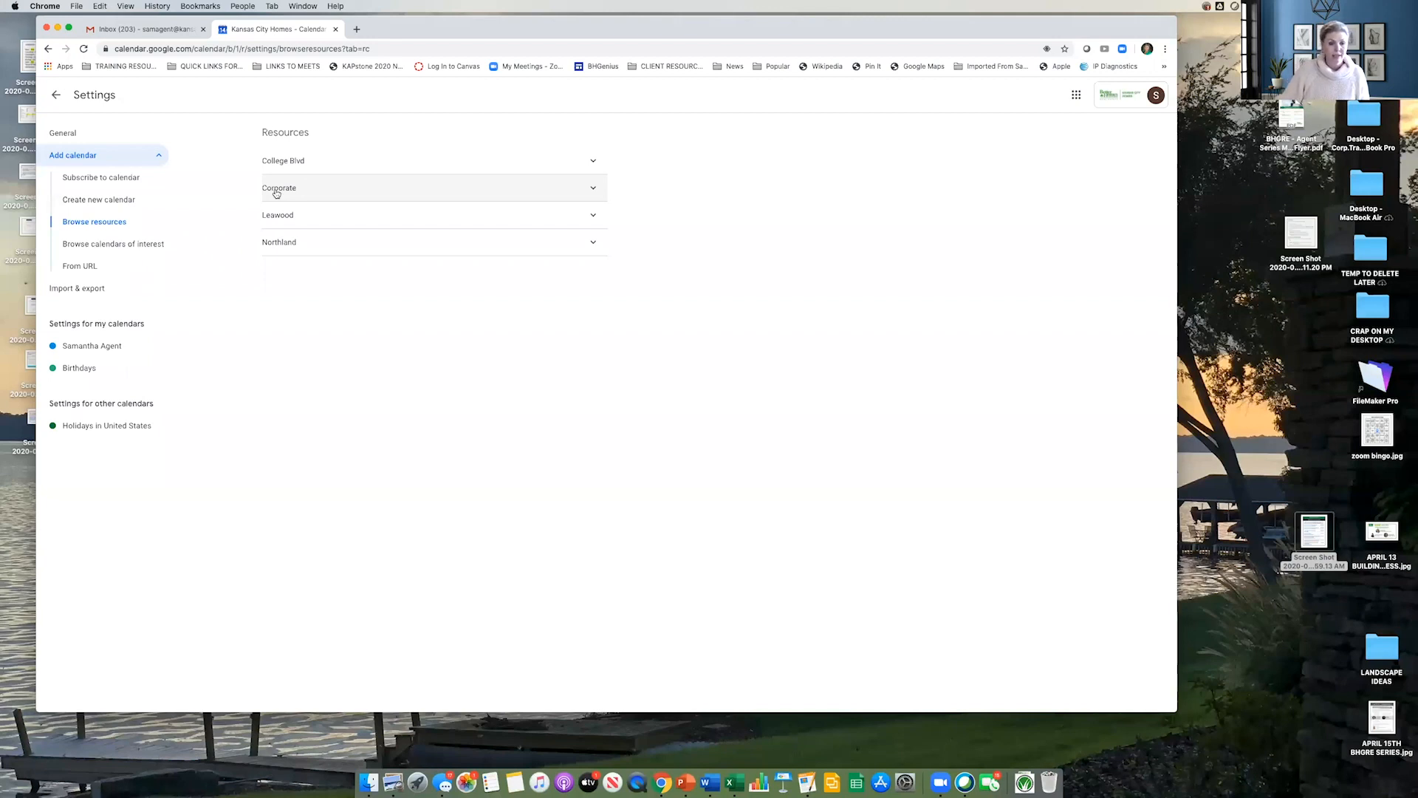
pyautogui.click(592, 189)
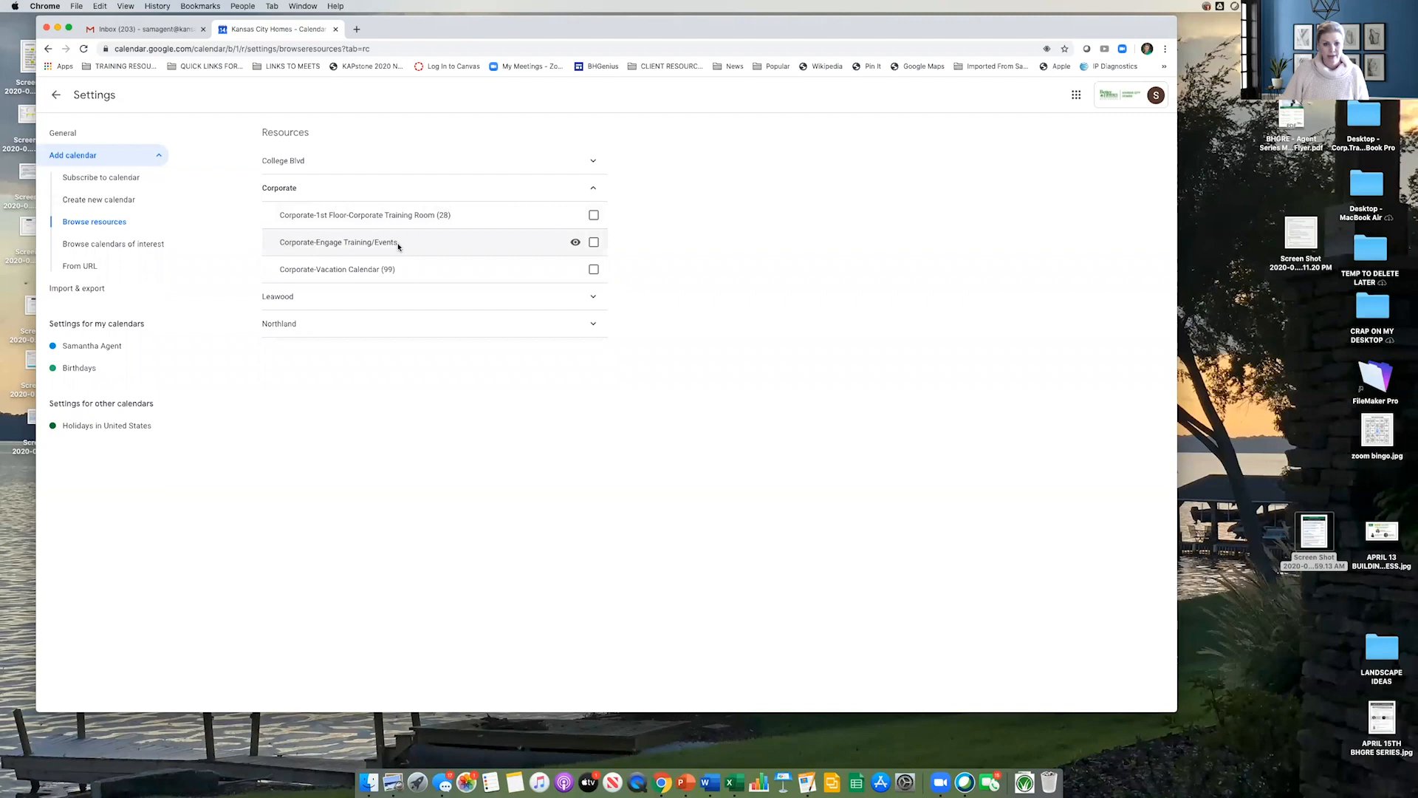
pyautogui.click(595, 243)
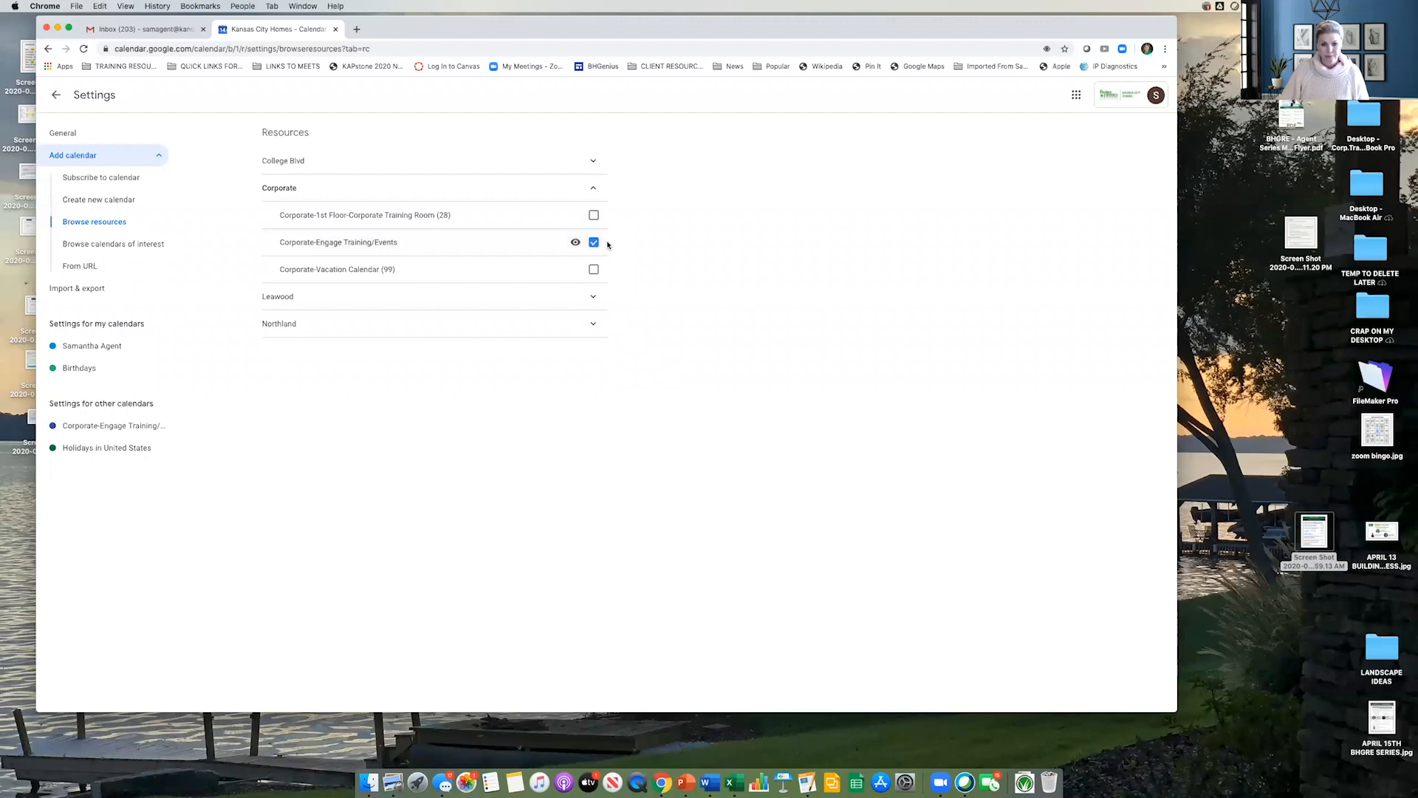
pyautogui.click(592, 191)
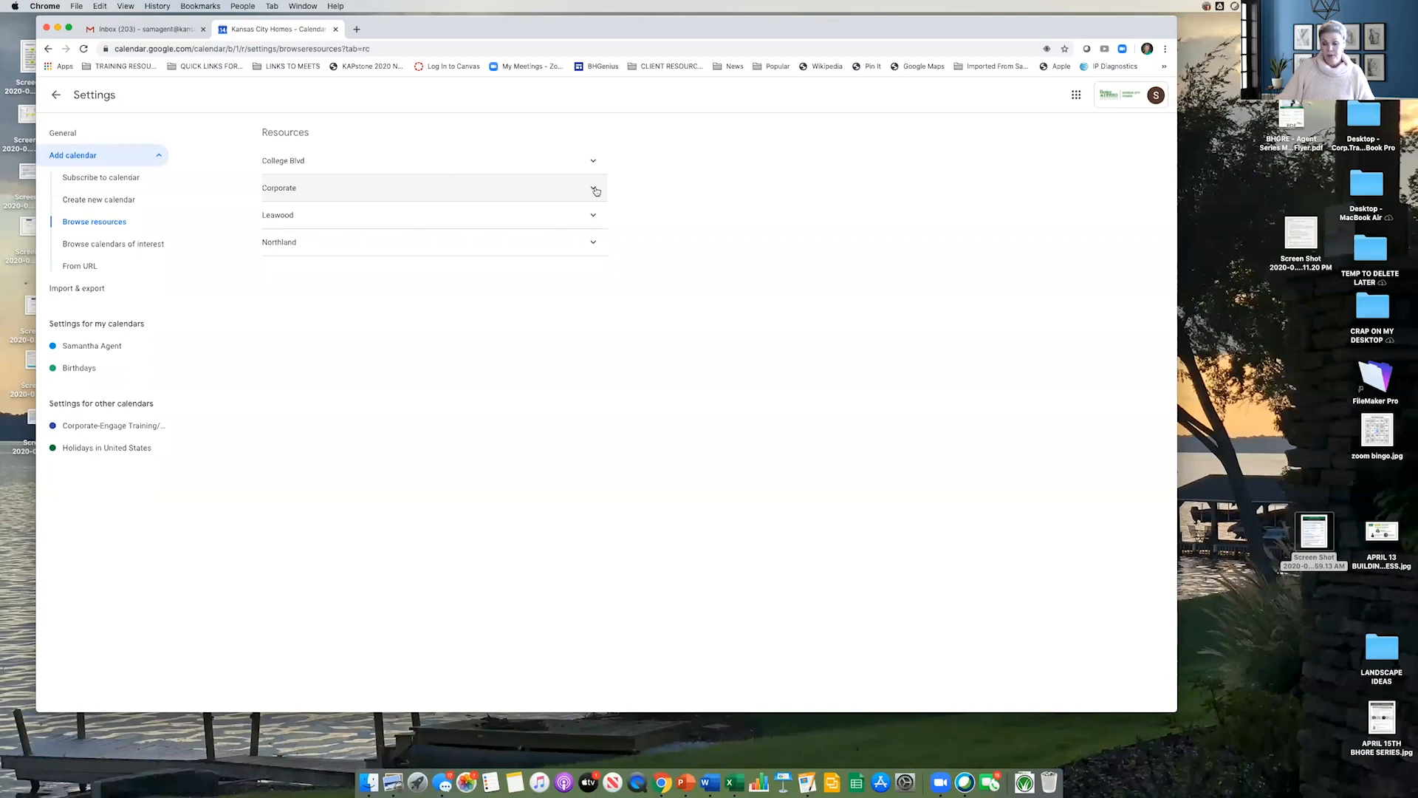
# Step: Review the resource calendars offered for College Blvd, Leawood, Northland and Corporate
pyautogui.click(594, 162)
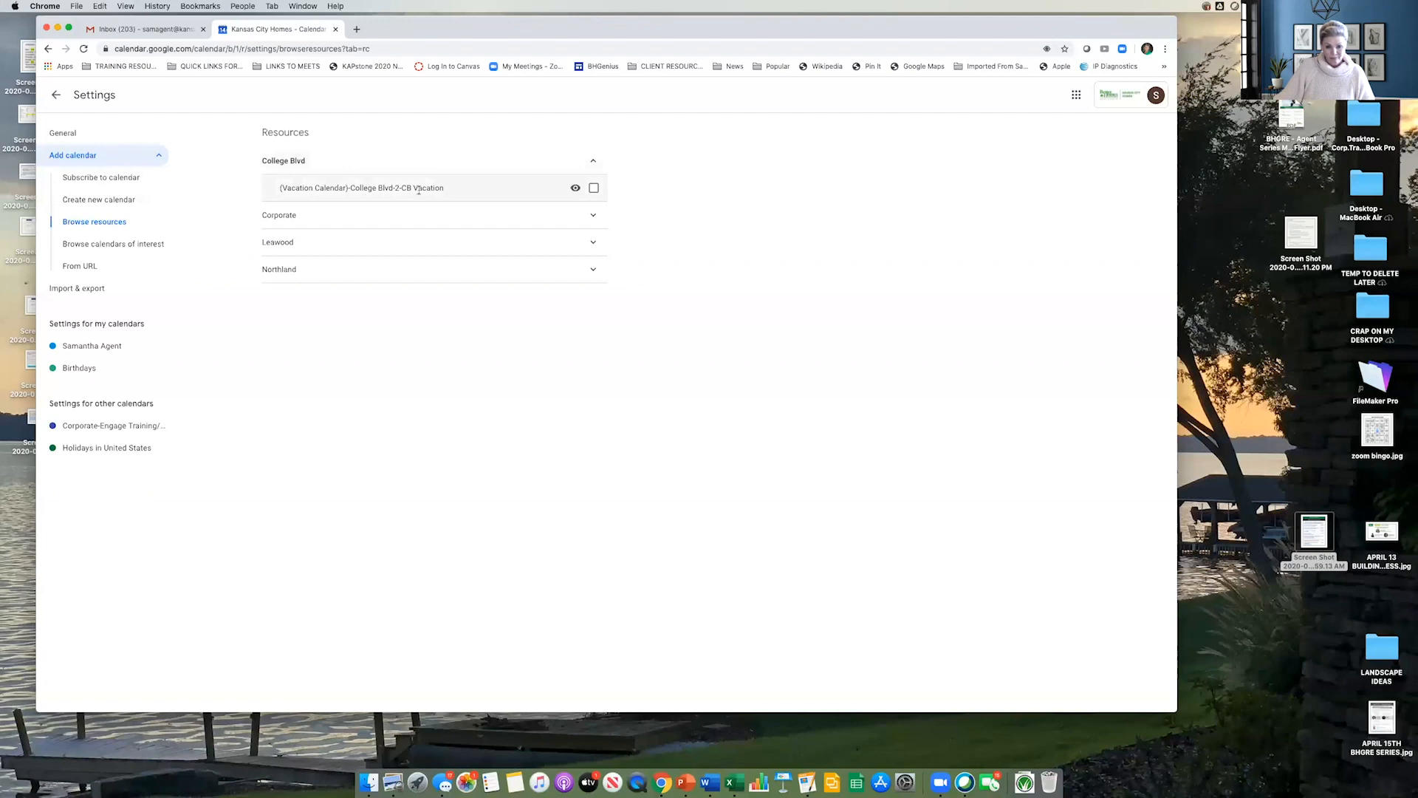
pyautogui.click(593, 163)
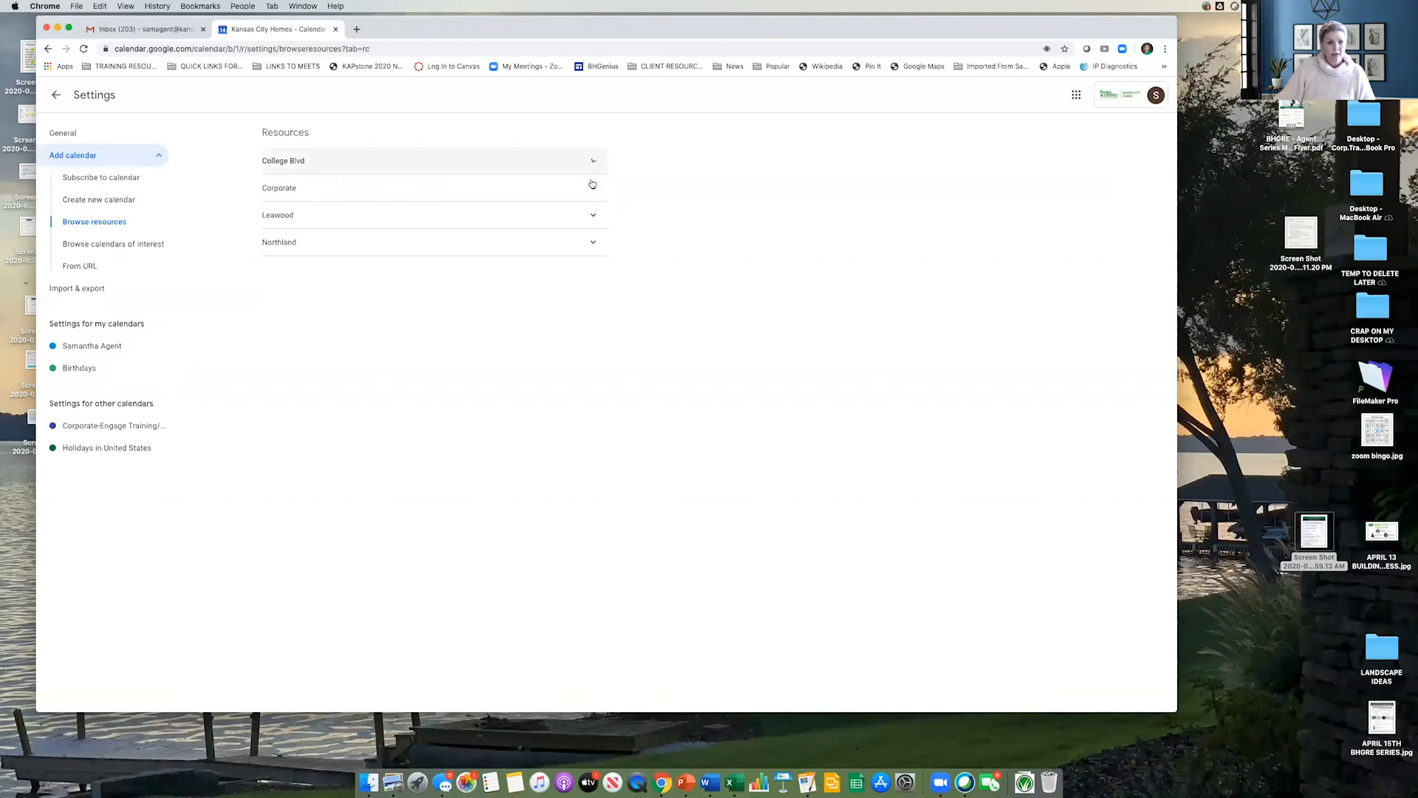
pyautogui.click(593, 215)
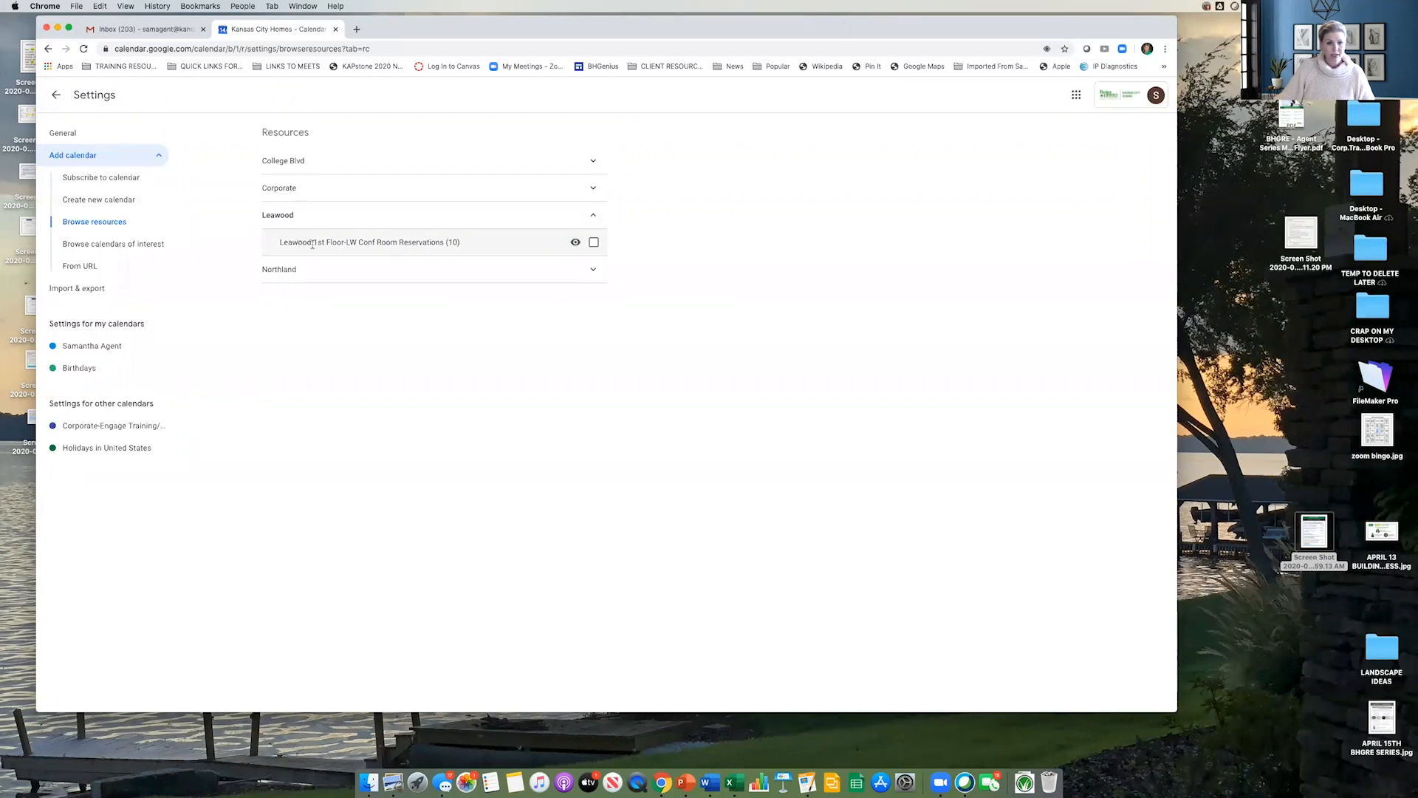
pyautogui.click(593, 270)
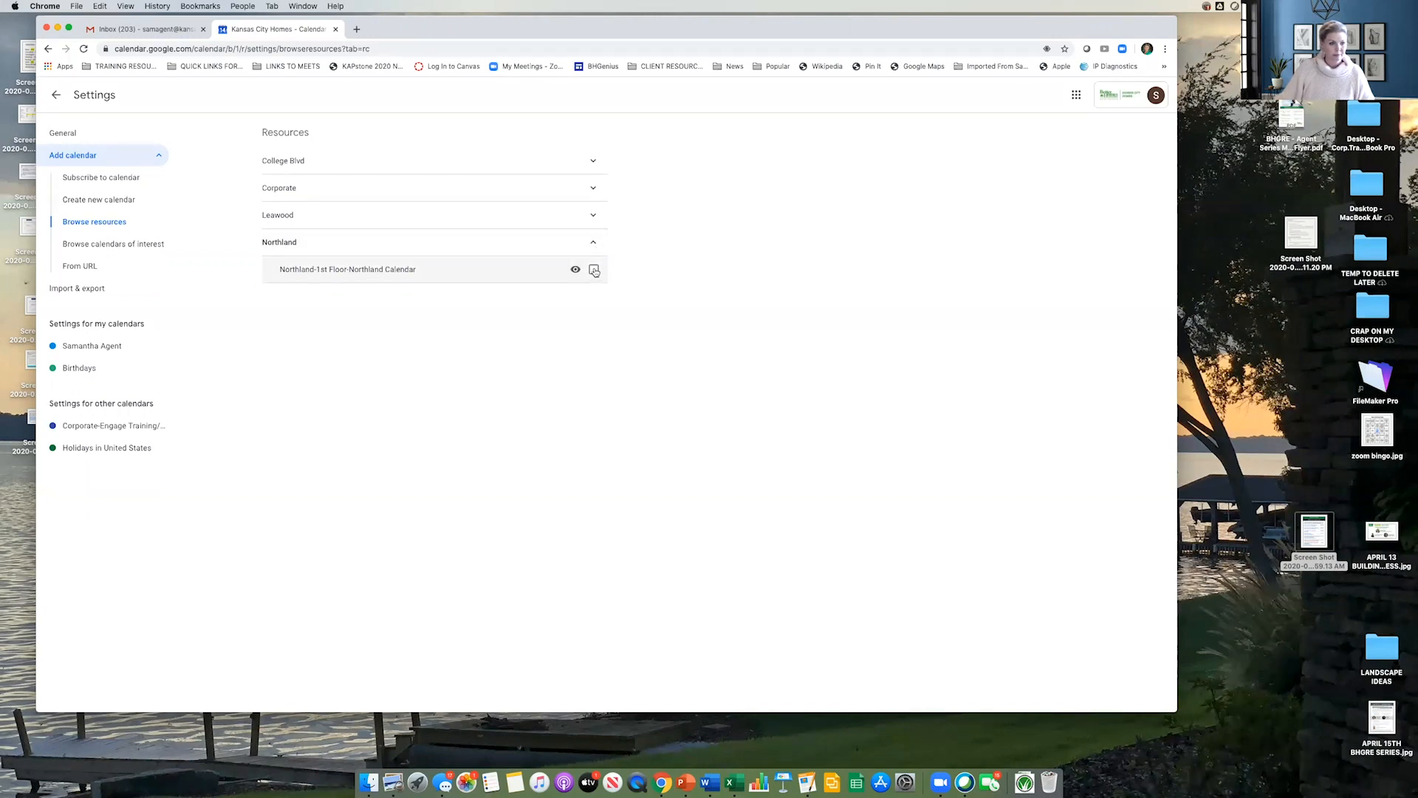
pyautogui.click(595, 189)
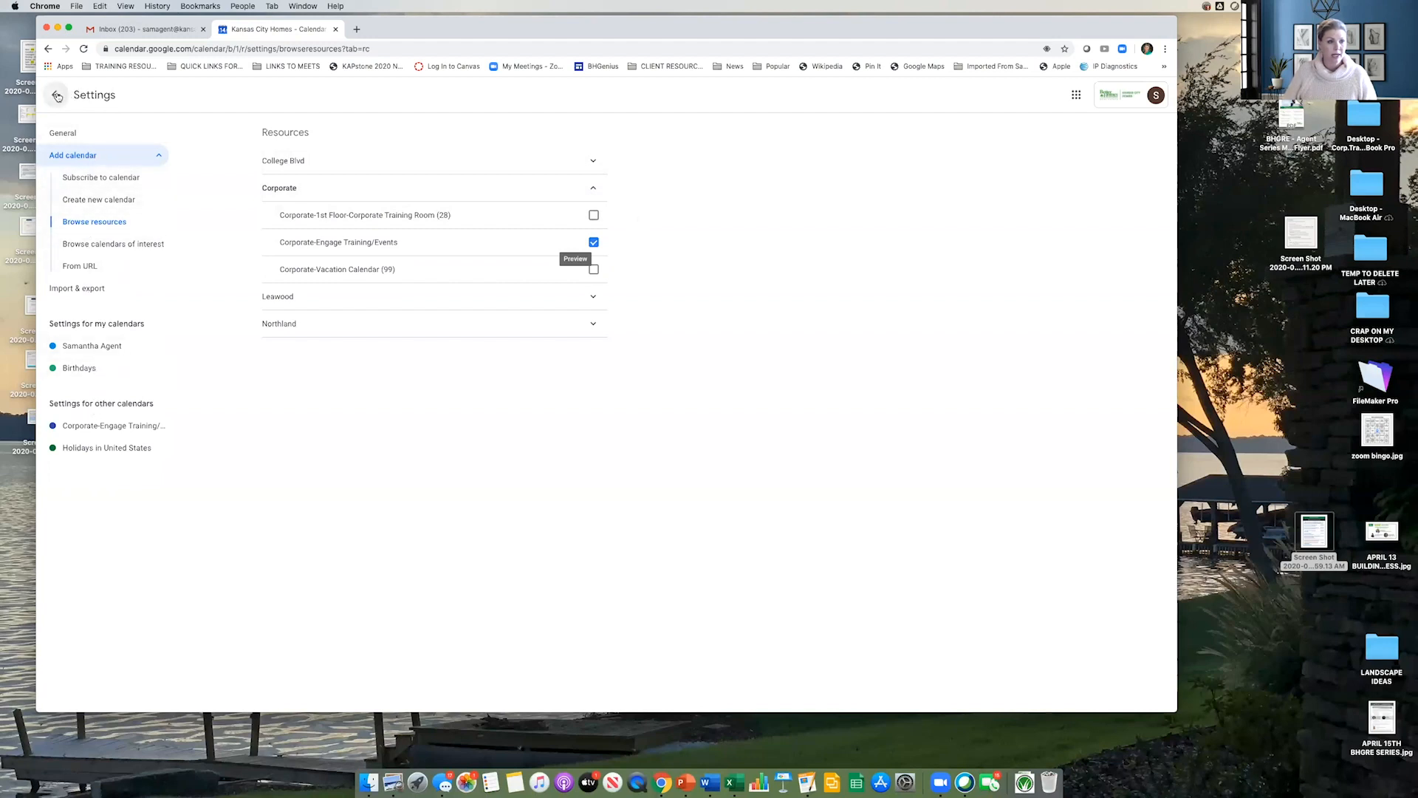
# Step: Return to the week view and hide the Corporate-Engage Training/Events calendar
pyautogui.click(55, 95)
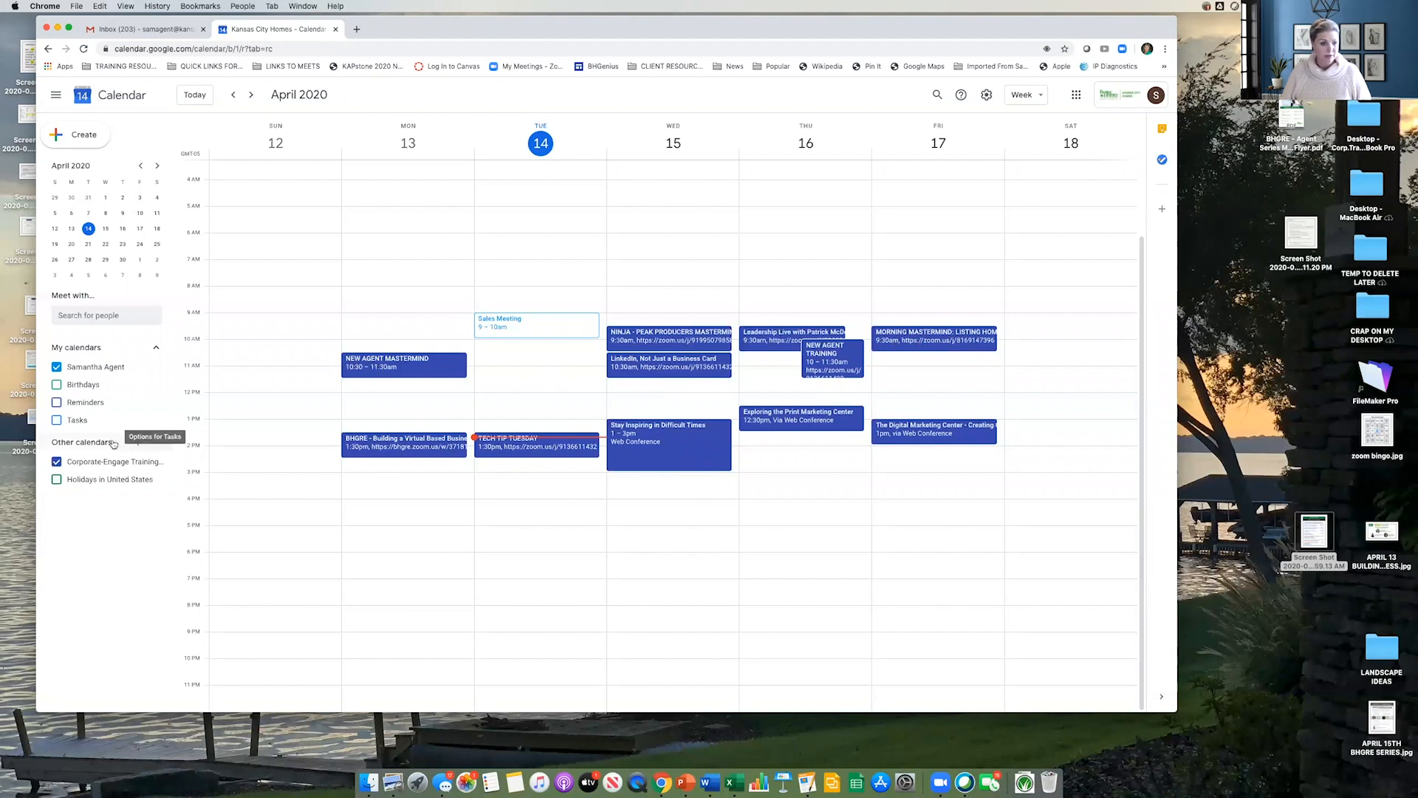
pyautogui.click(57, 463)
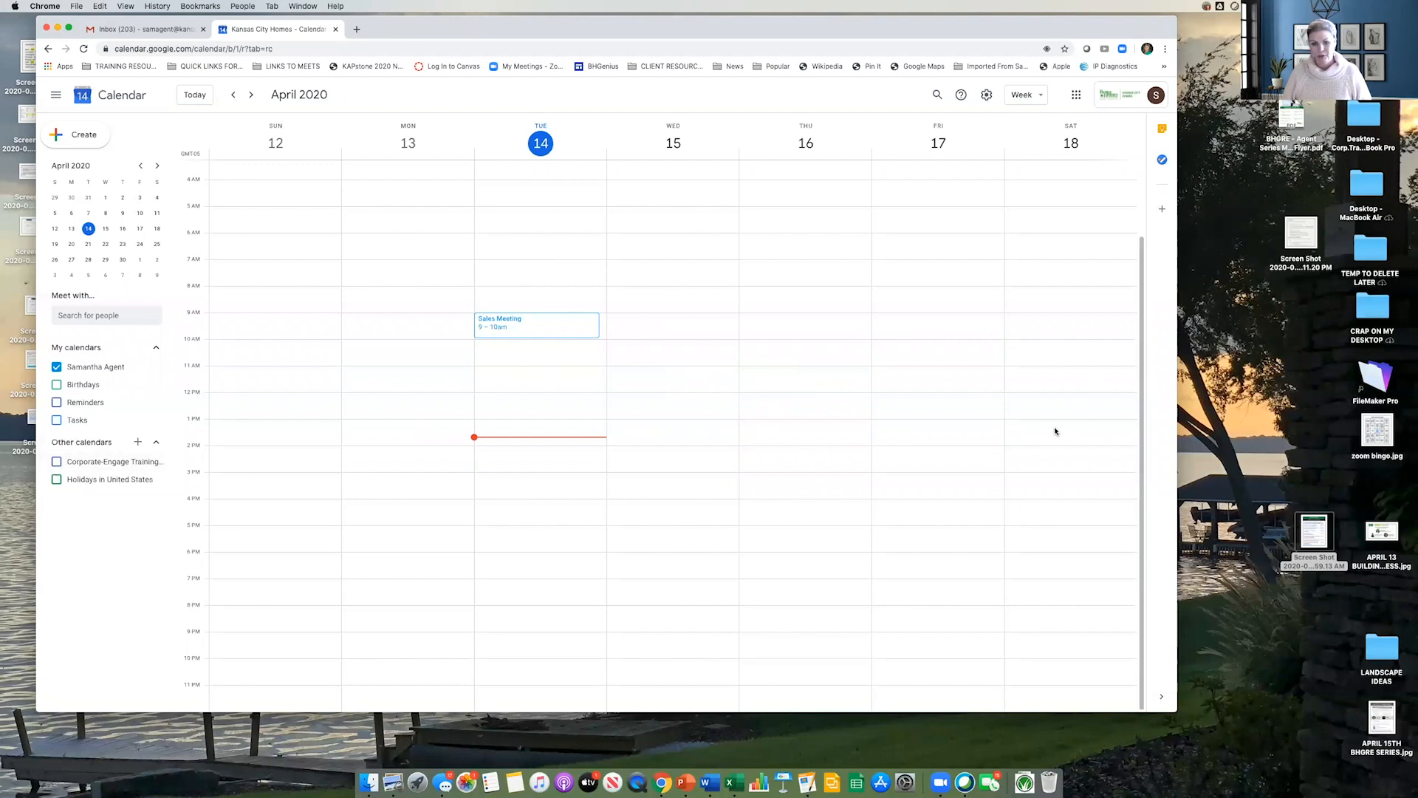
# Step: Display the Corporate-Engage Training/Events calendar and view the details of Monday's NEW AGENT MASTERMIND event
pyautogui.click(56, 463)
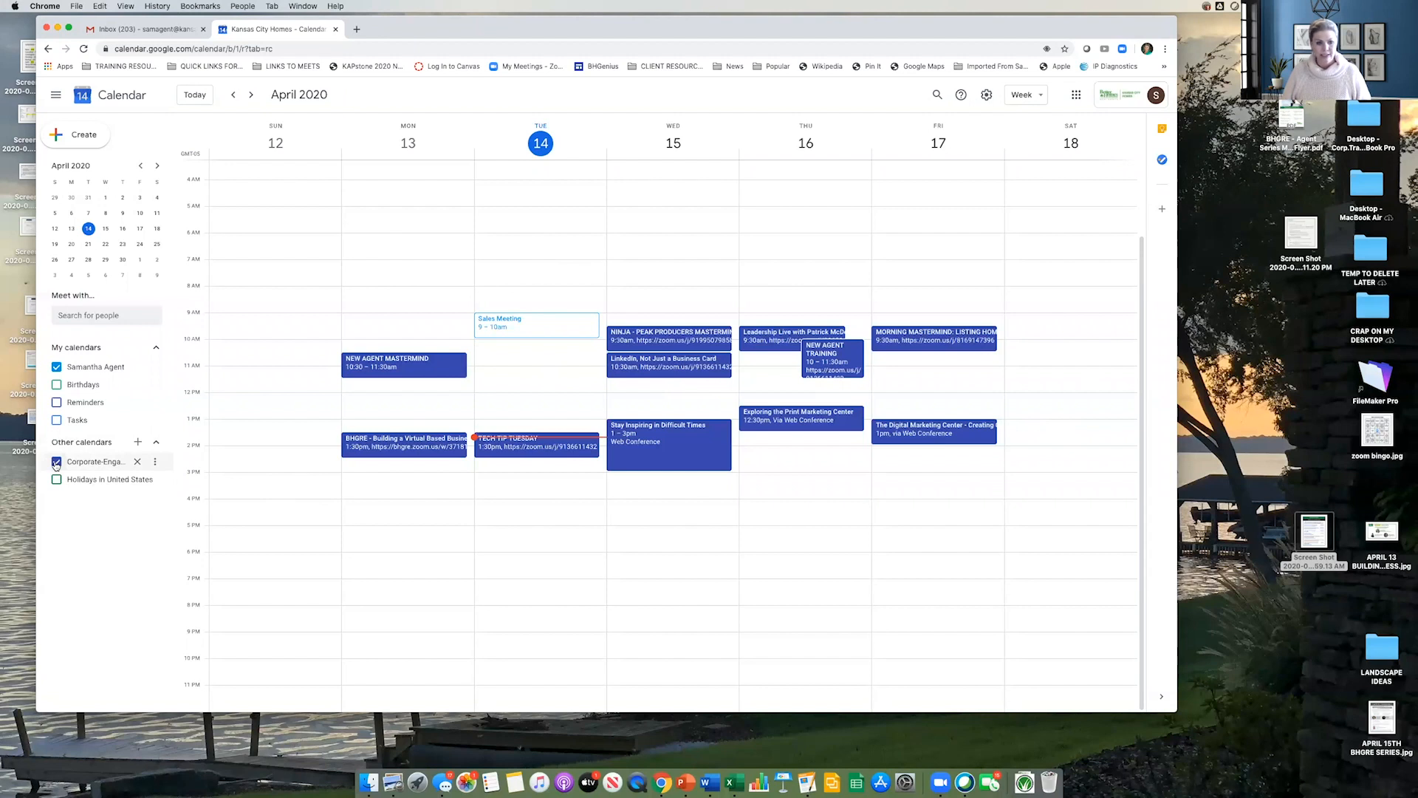
pyautogui.click(413, 364)
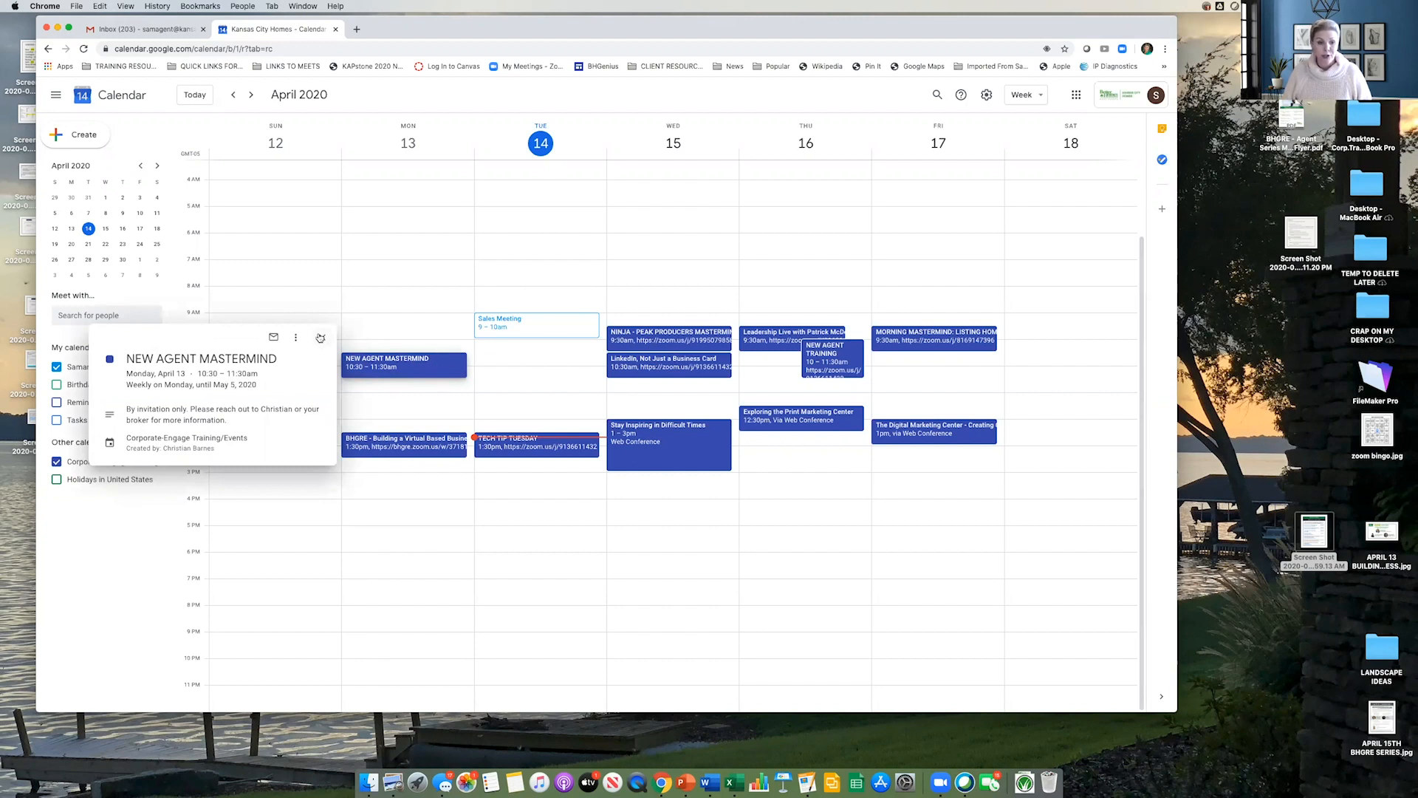
pyautogui.click(322, 337)
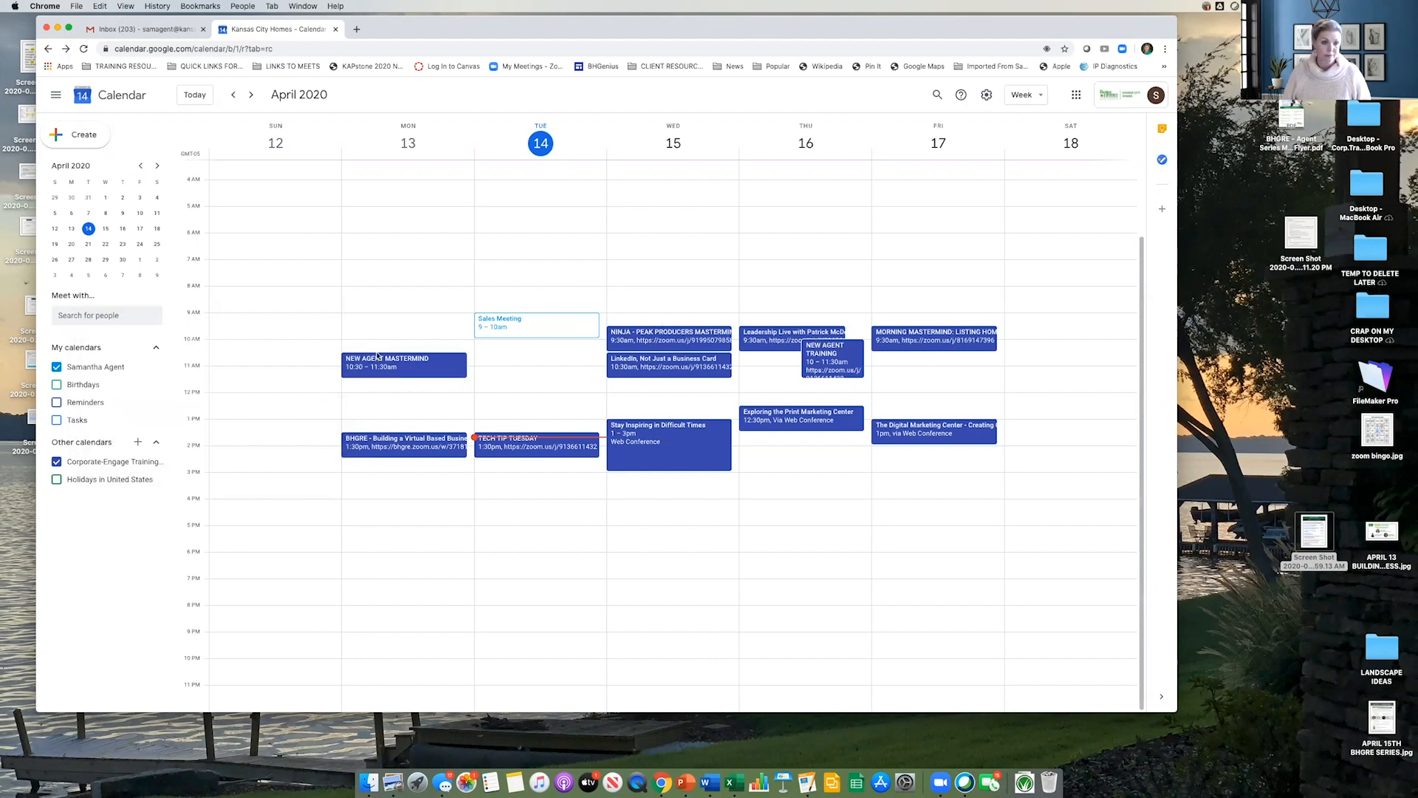
pyautogui.click(383, 363)
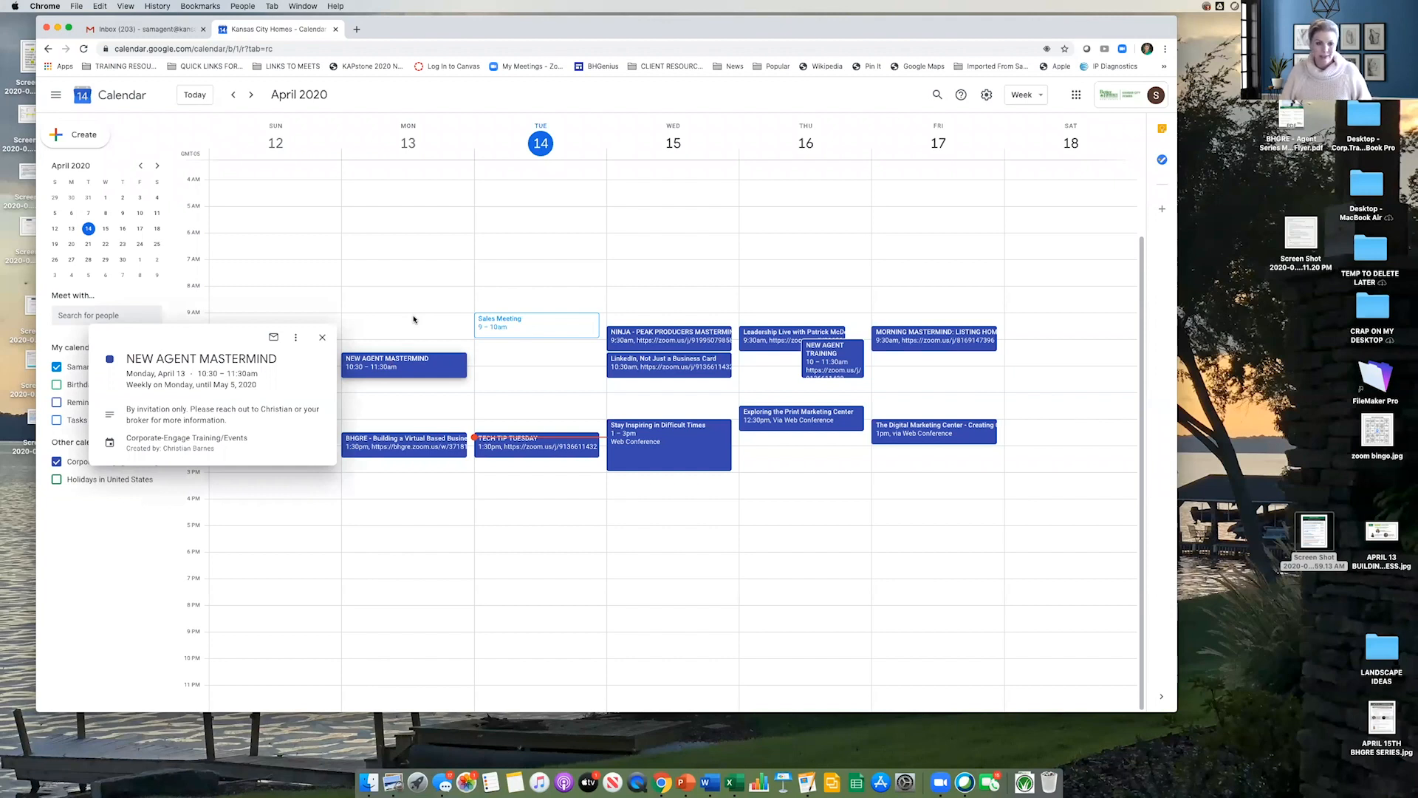
pyautogui.click(322, 338)
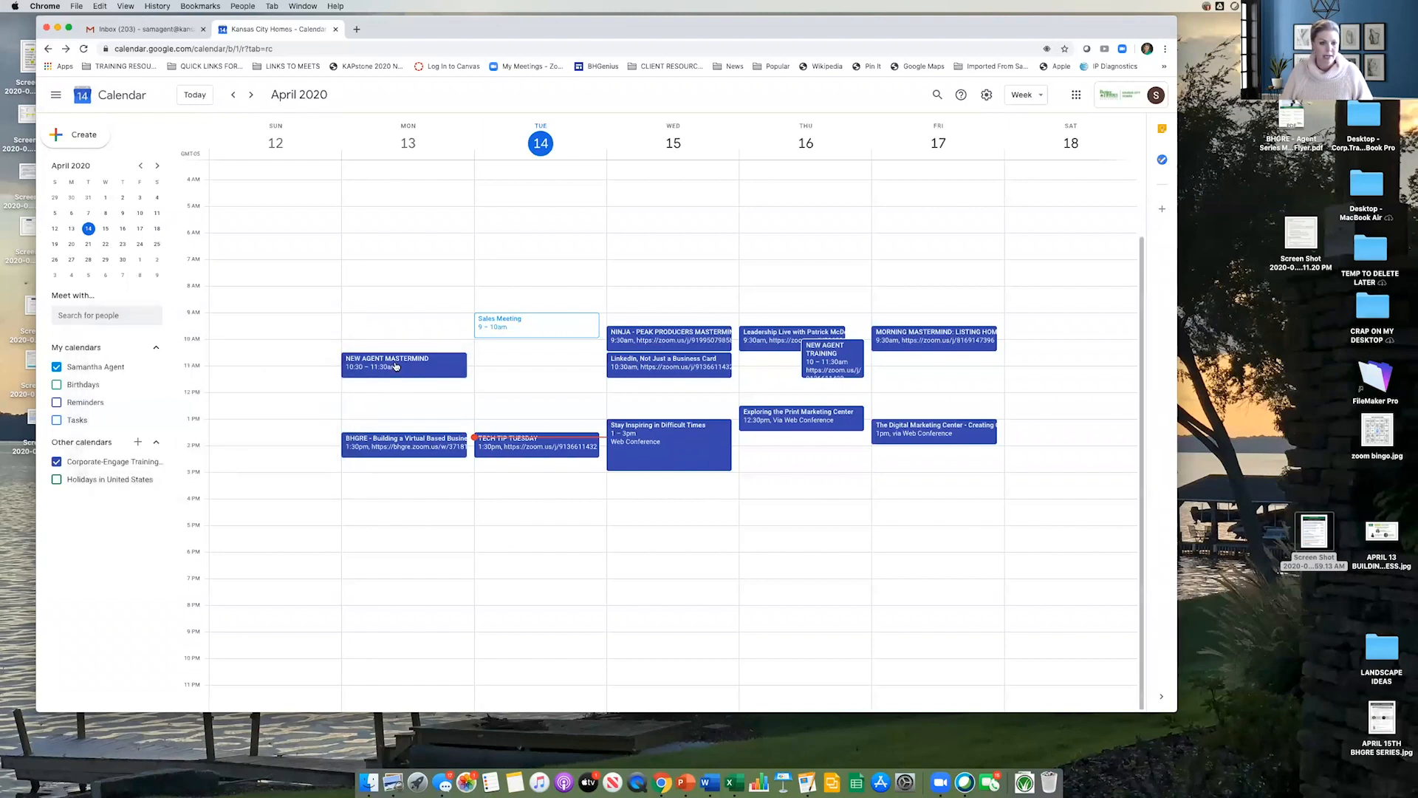
pyautogui.click(396, 365)
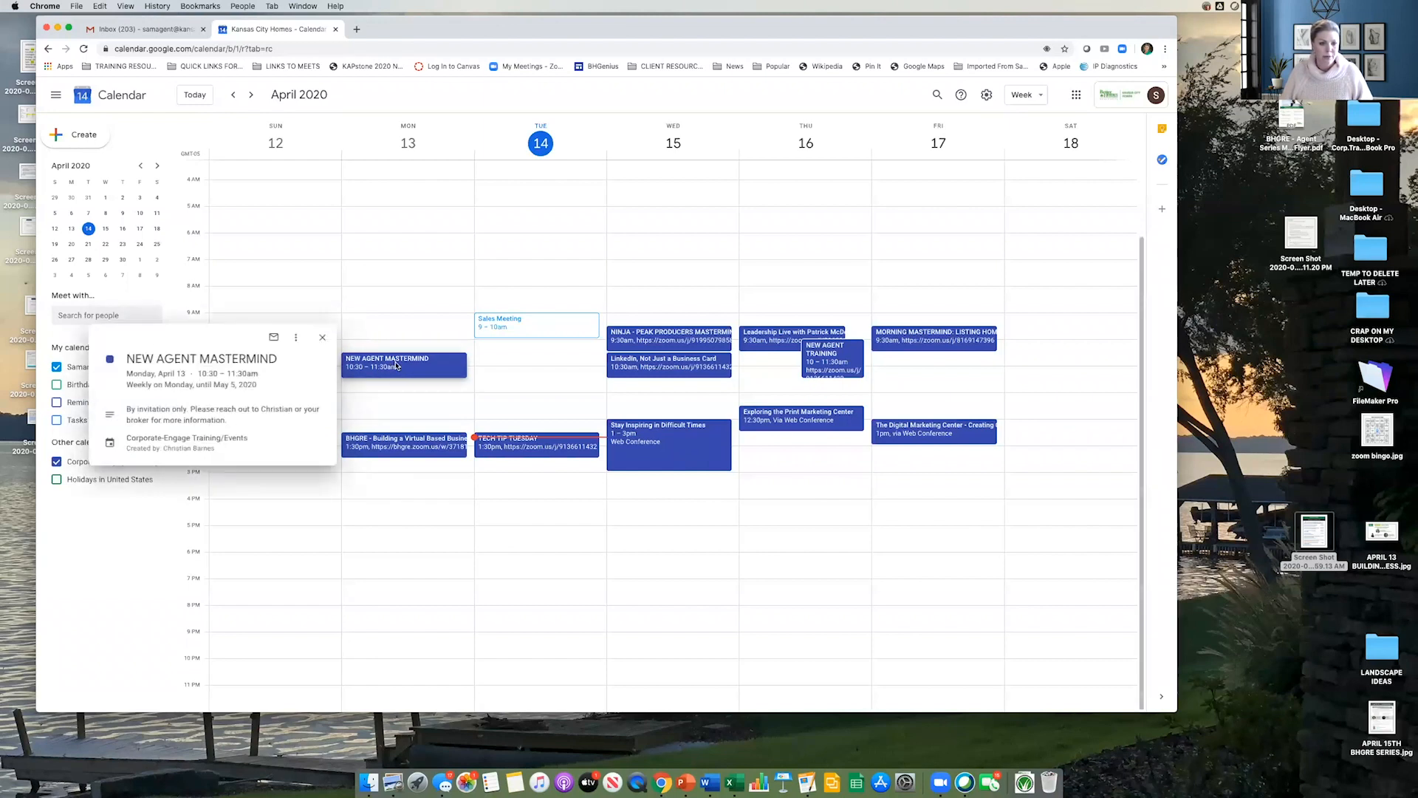
pyautogui.click(322, 338)
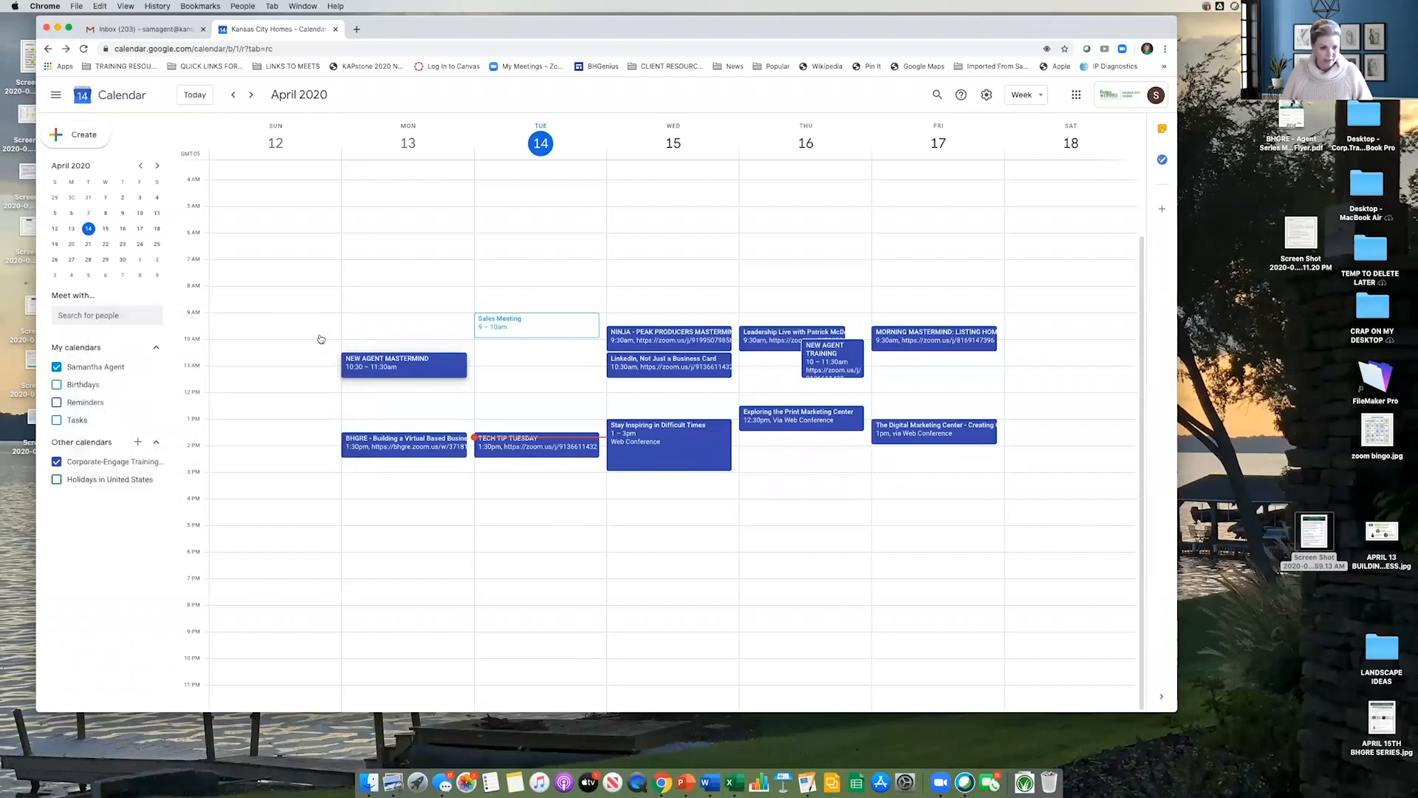
# Step: View the details of Wednesday's LinkedIn, Not Just a Business Card and Stay Inspiring in Difficult Times events
pyautogui.click(668, 365)
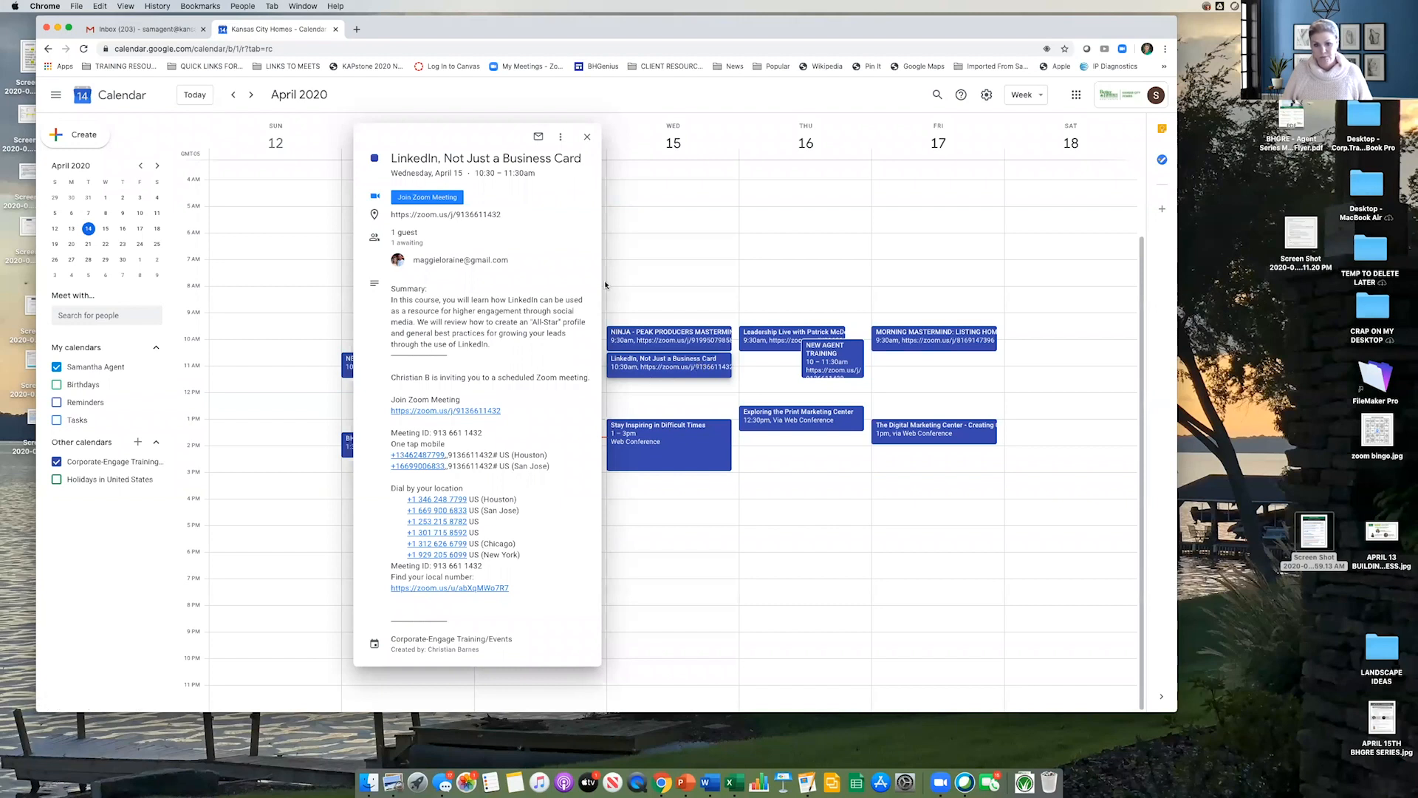
pyautogui.click(587, 141)
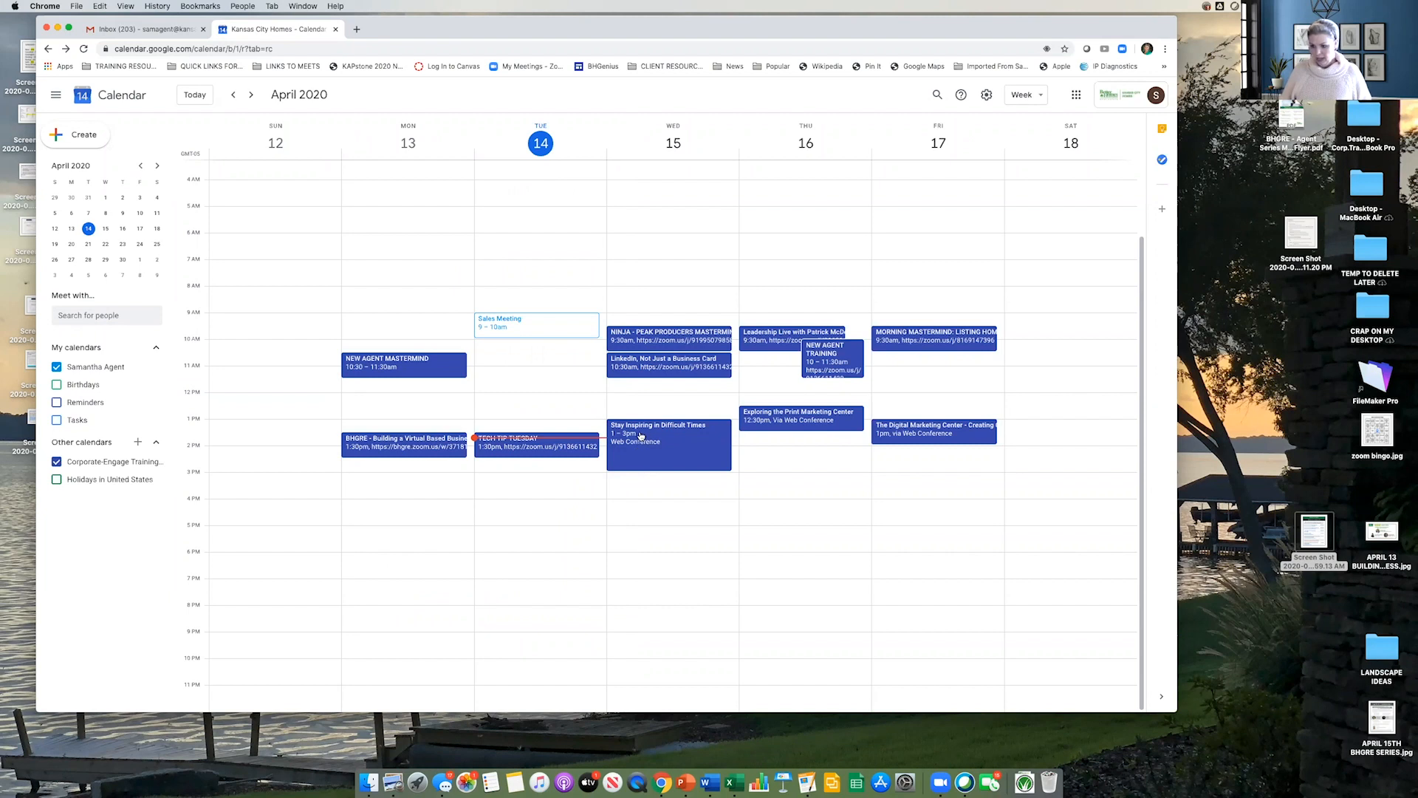
pyautogui.click(637, 446)
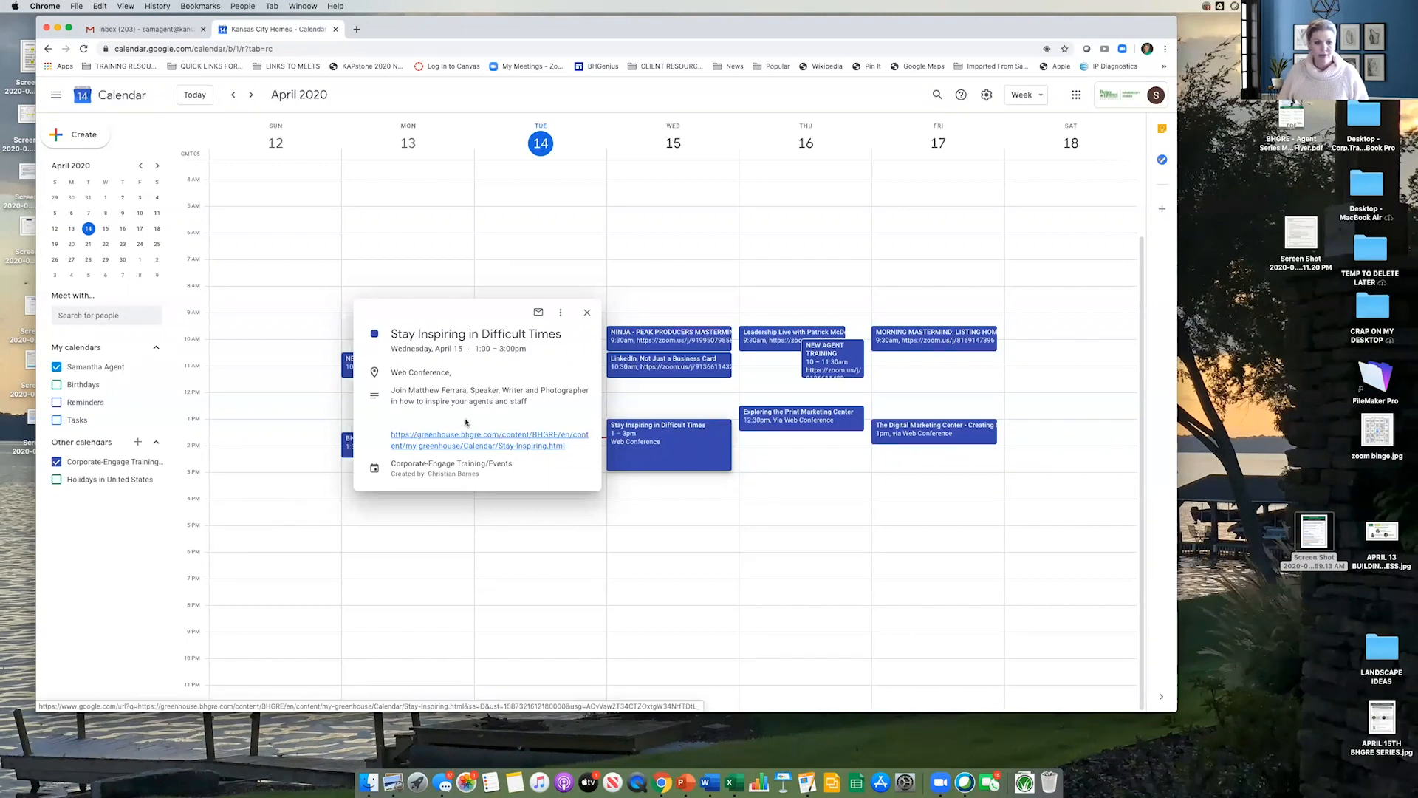
pyautogui.click(587, 314)
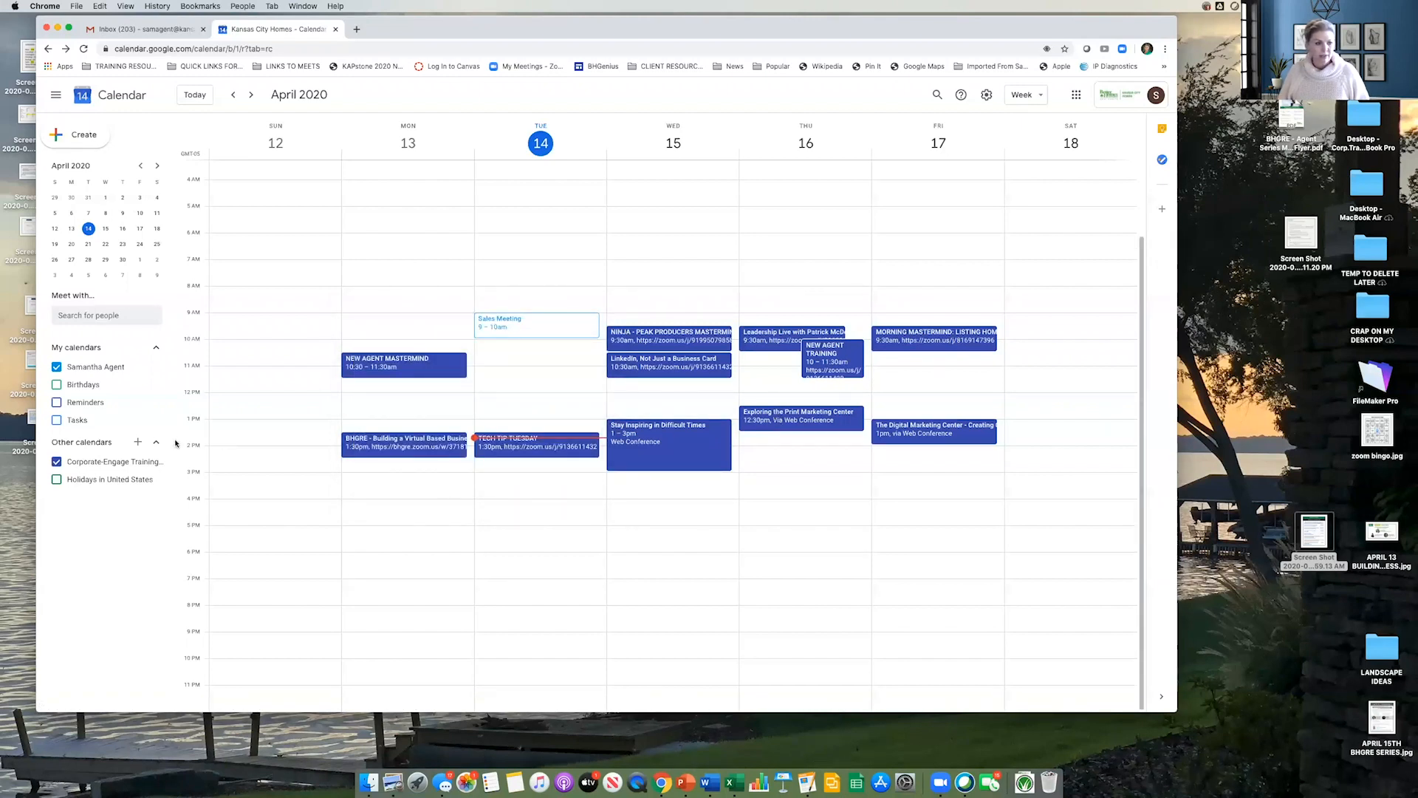
# Step: Hide the Corporate-Engage Training/Events calendar and unsubscribe from it
pyautogui.click(57, 462)
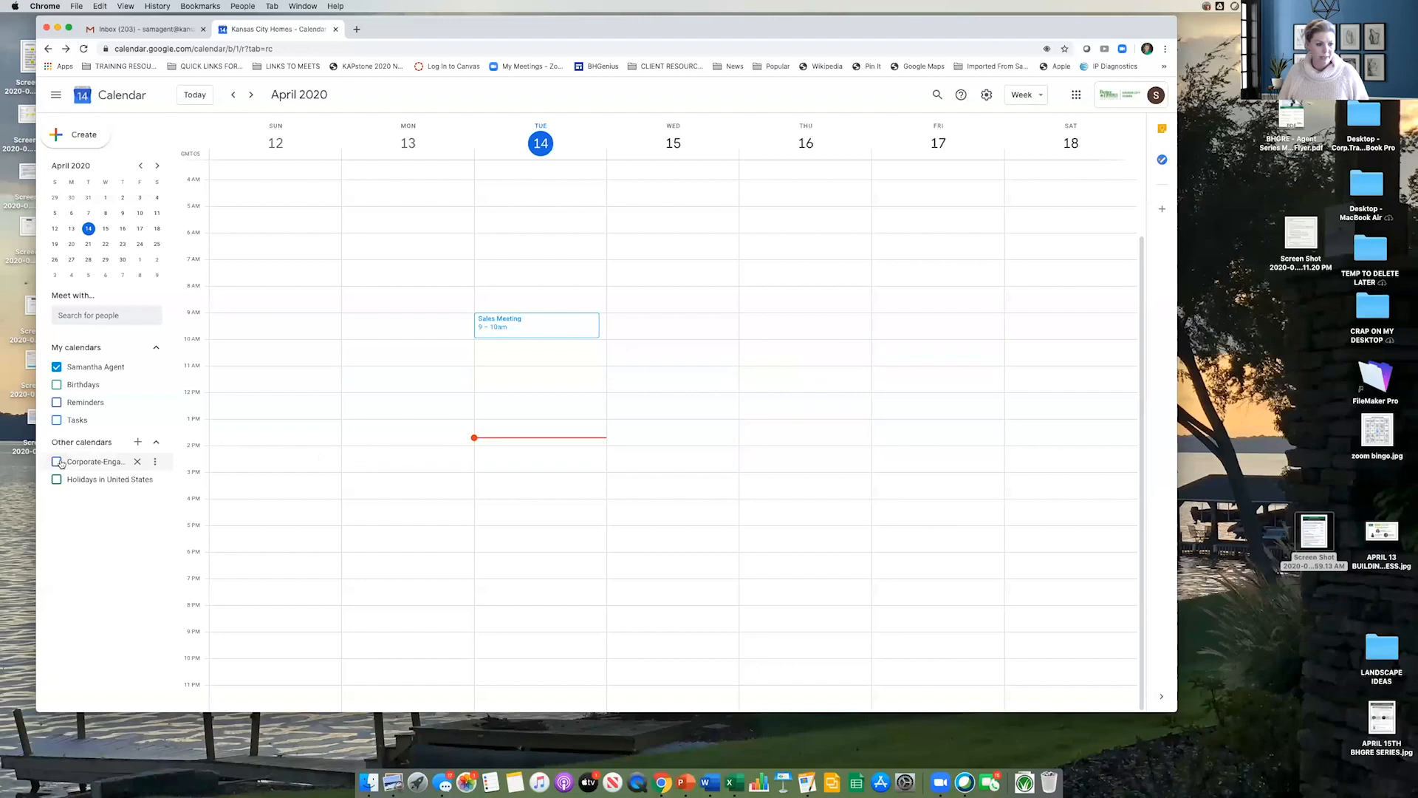
pyautogui.click(137, 462)
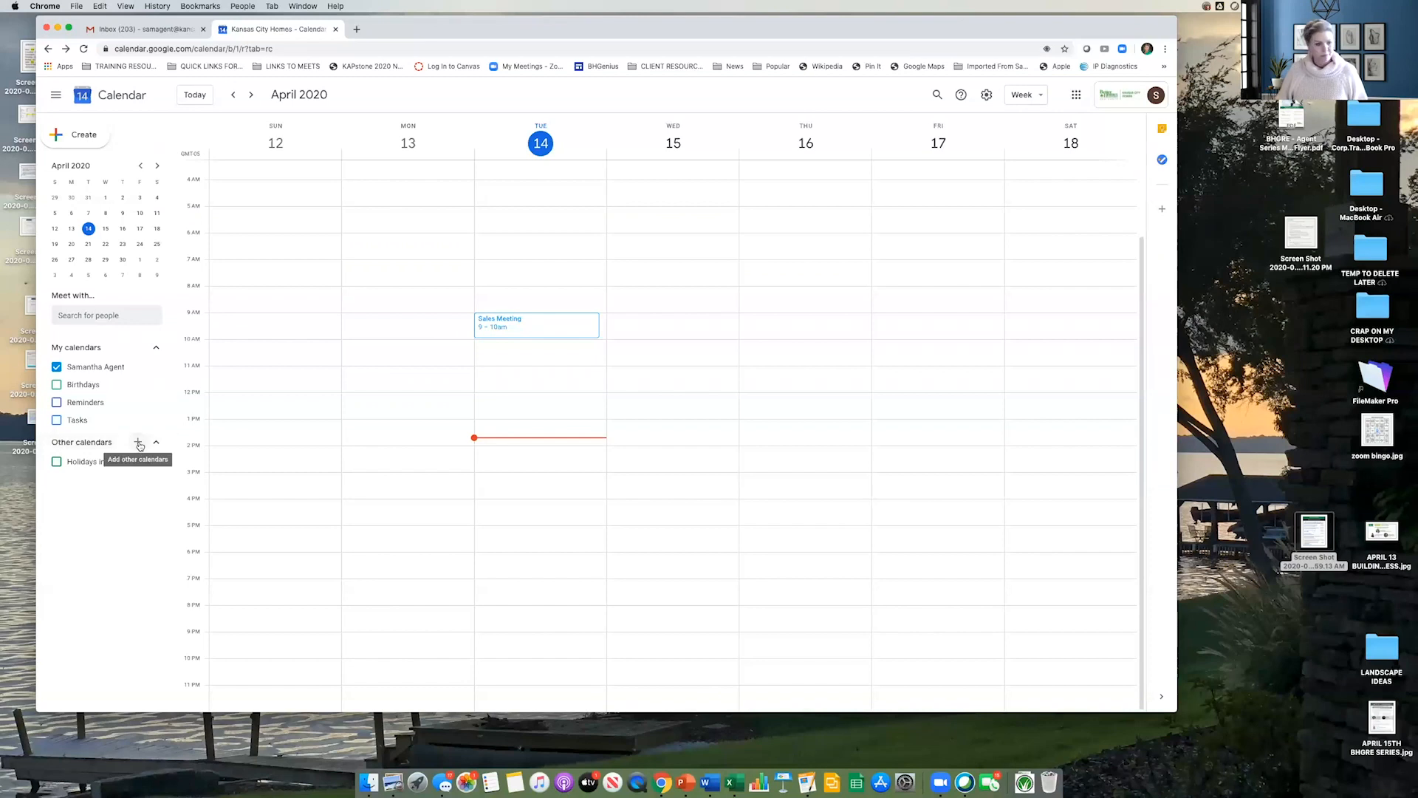
# Step: Subscribe again to Corporate-Engage Training/Events from the Corporate resources and return to the week view
pyautogui.click(139, 443)
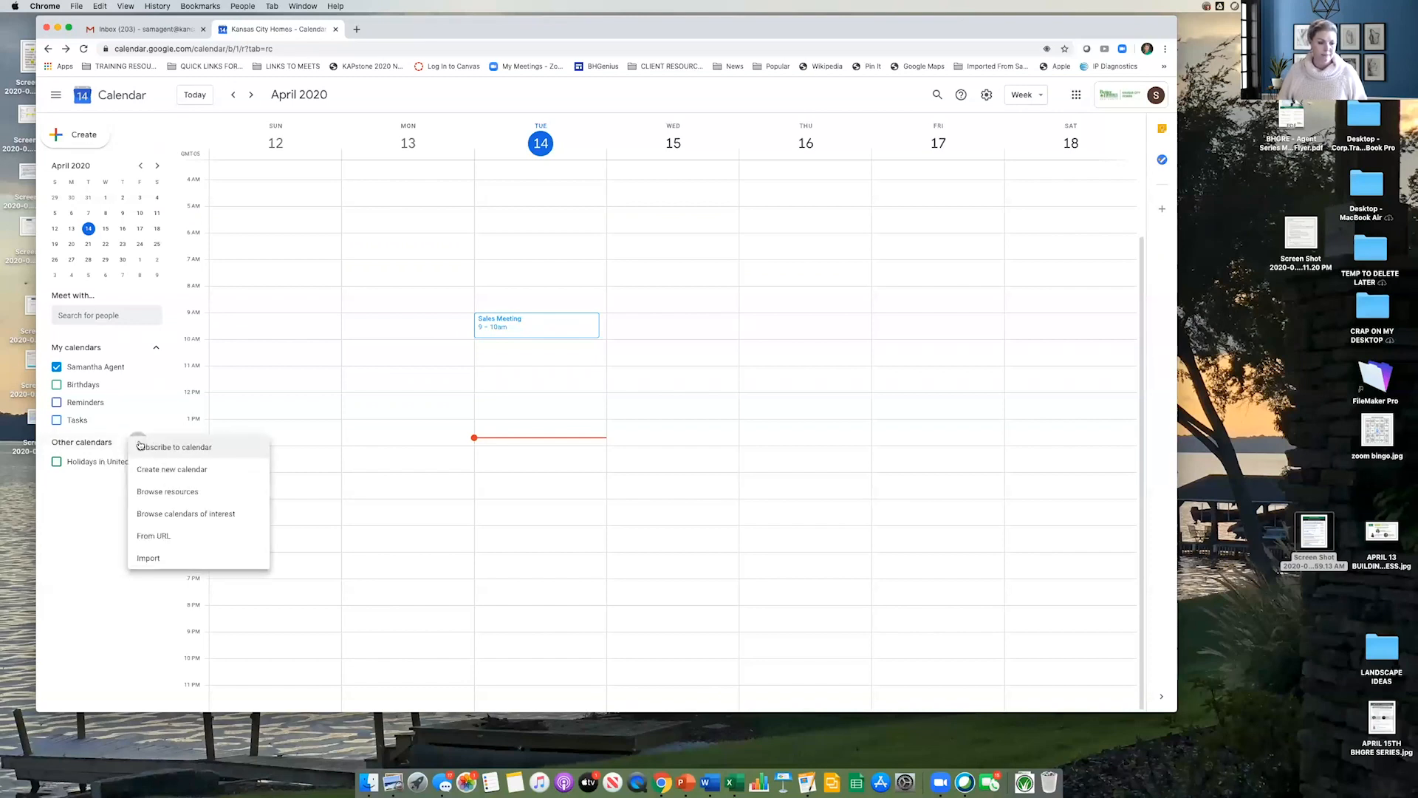
pyautogui.click(168, 491)
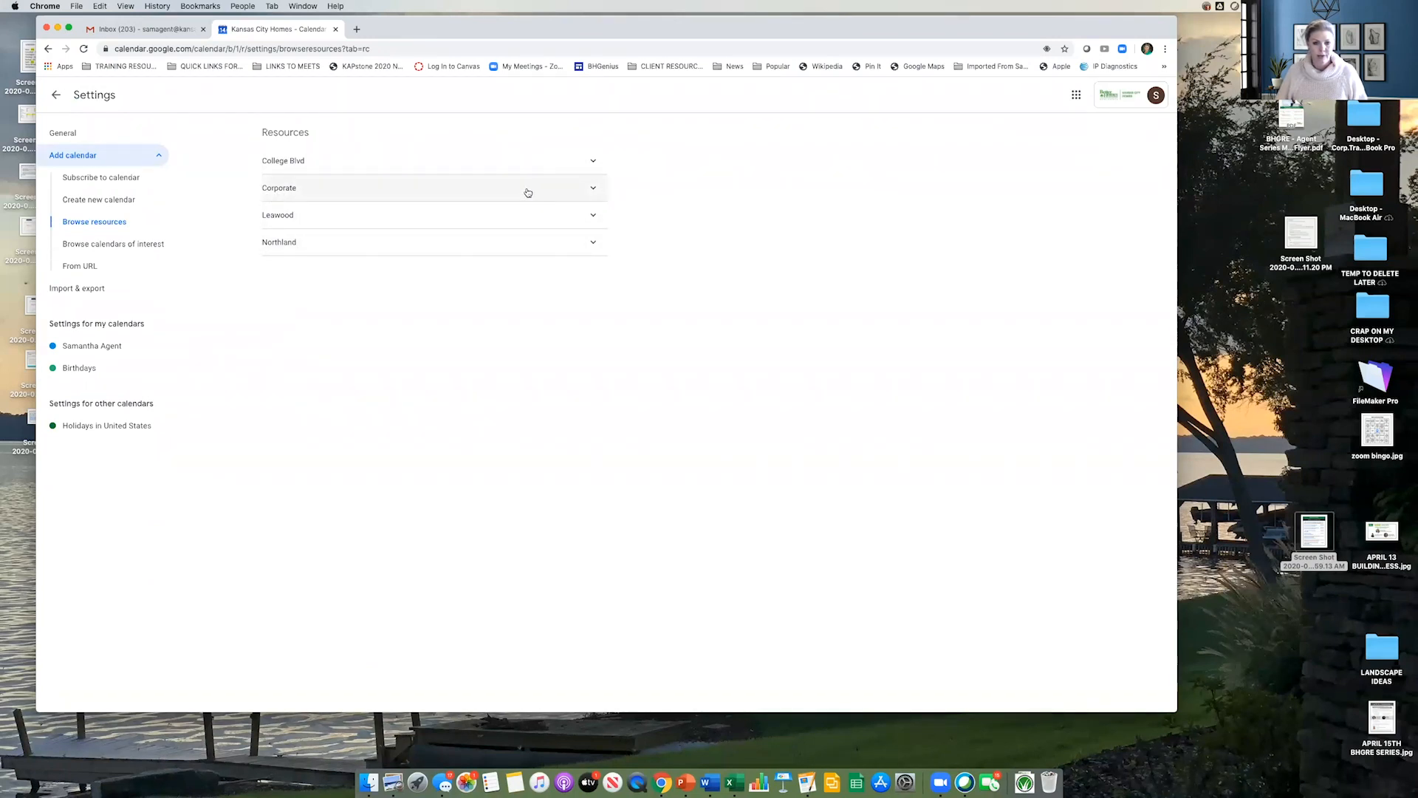
pyautogui.click(309, 189)
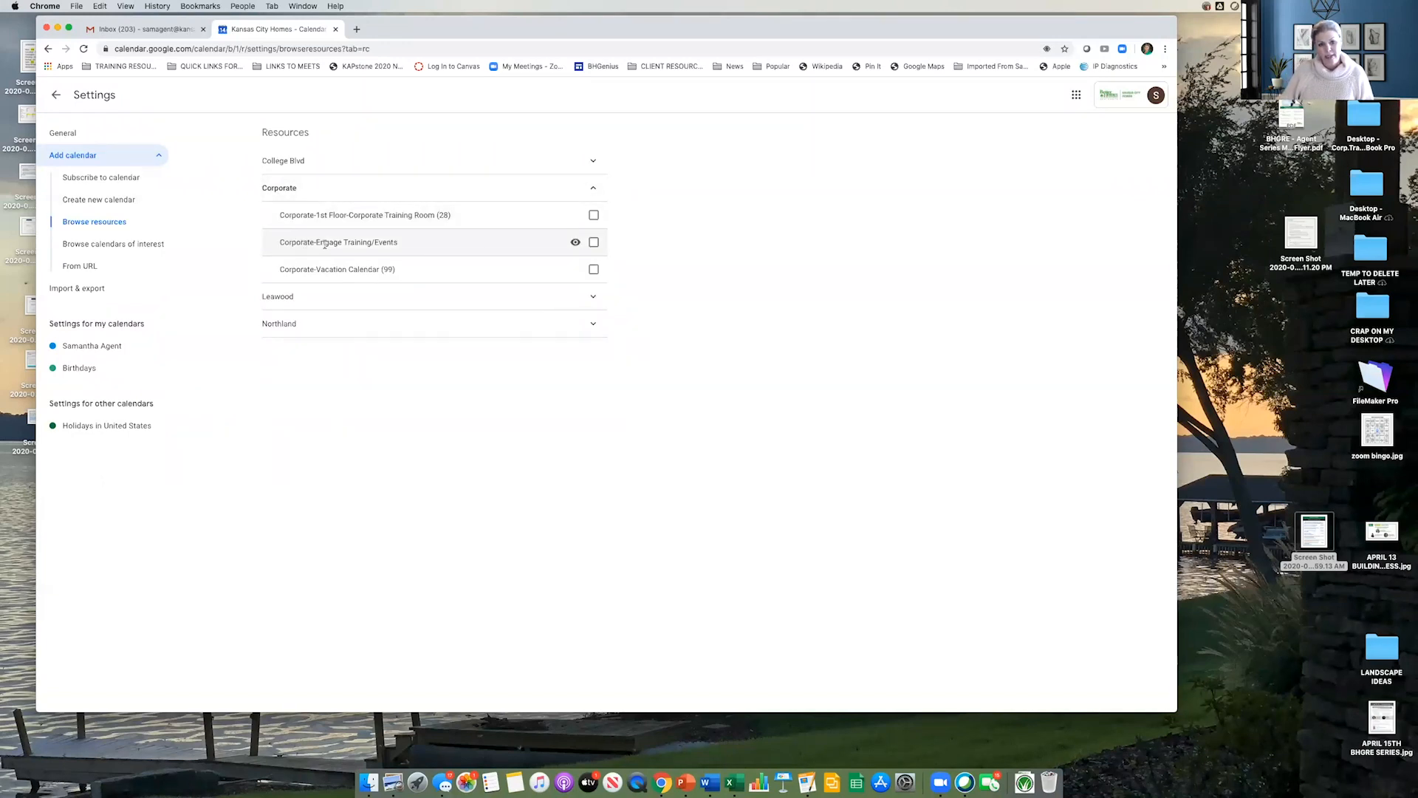
pyautogui.click(594, 244)
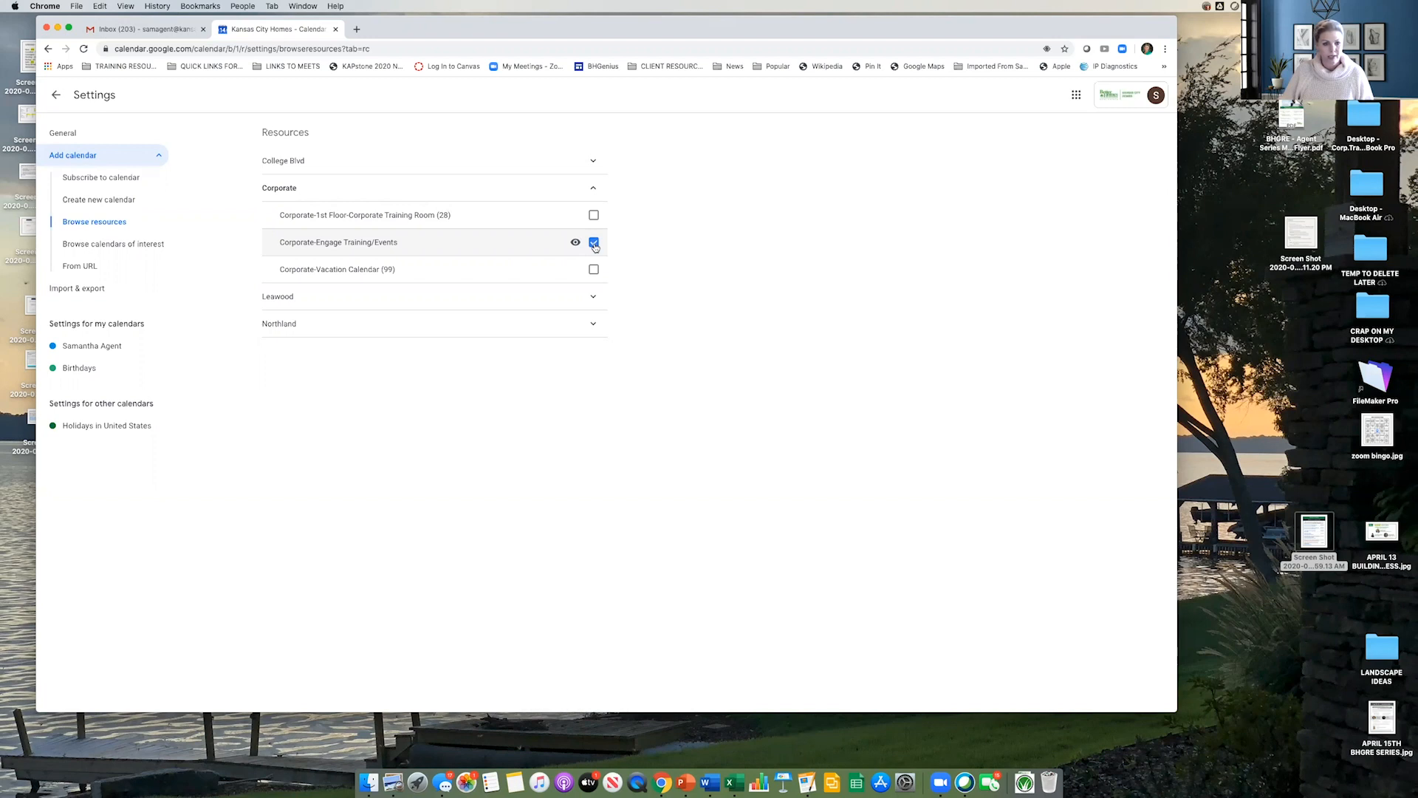
pyautogui.click(55, 94)
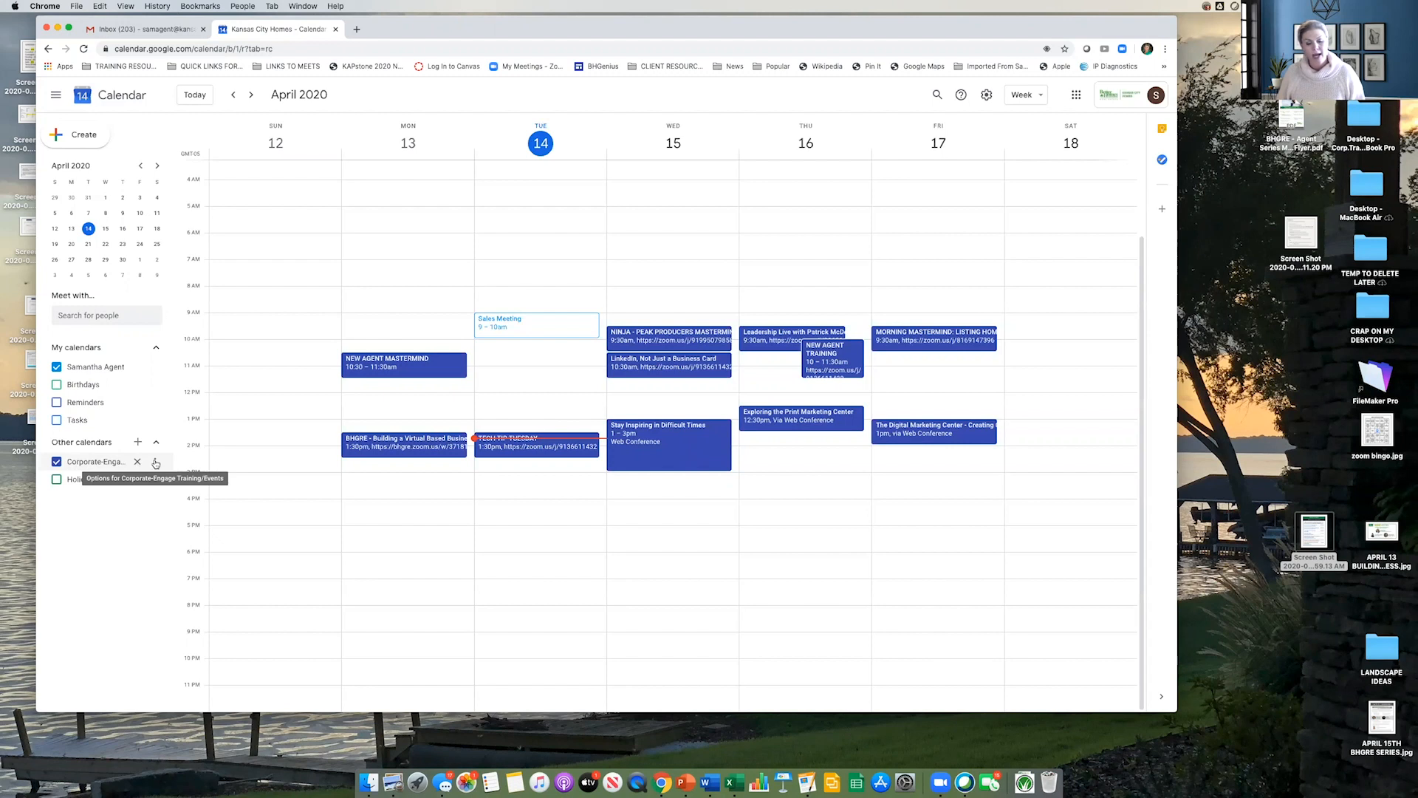
# Step: View the extra options of the Stay Inspiring in Difficult Times event and the details of NINJA - PEAK PRODUCERS MASTERMIND
pyautogui.click(640, 432)
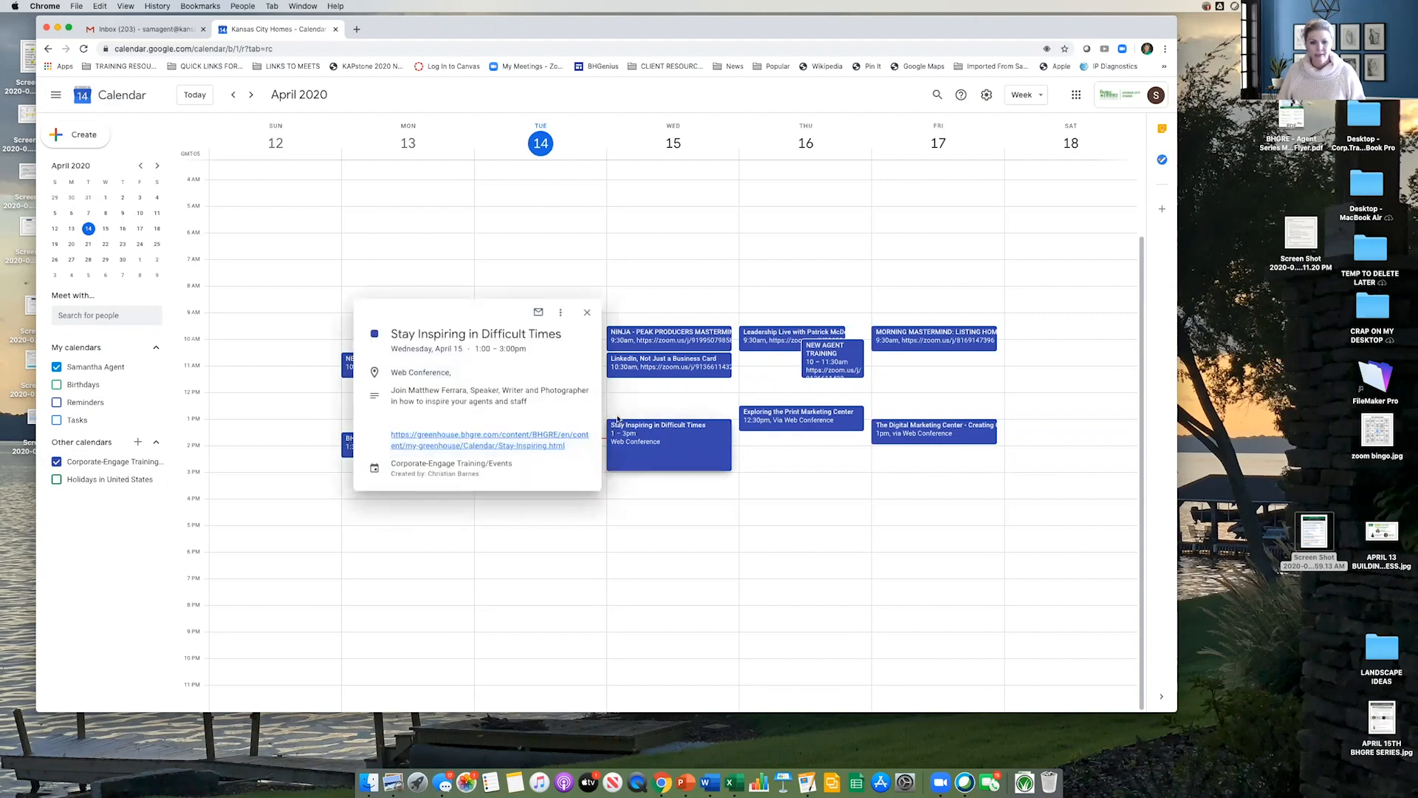
pyautogui.click(561, 313)
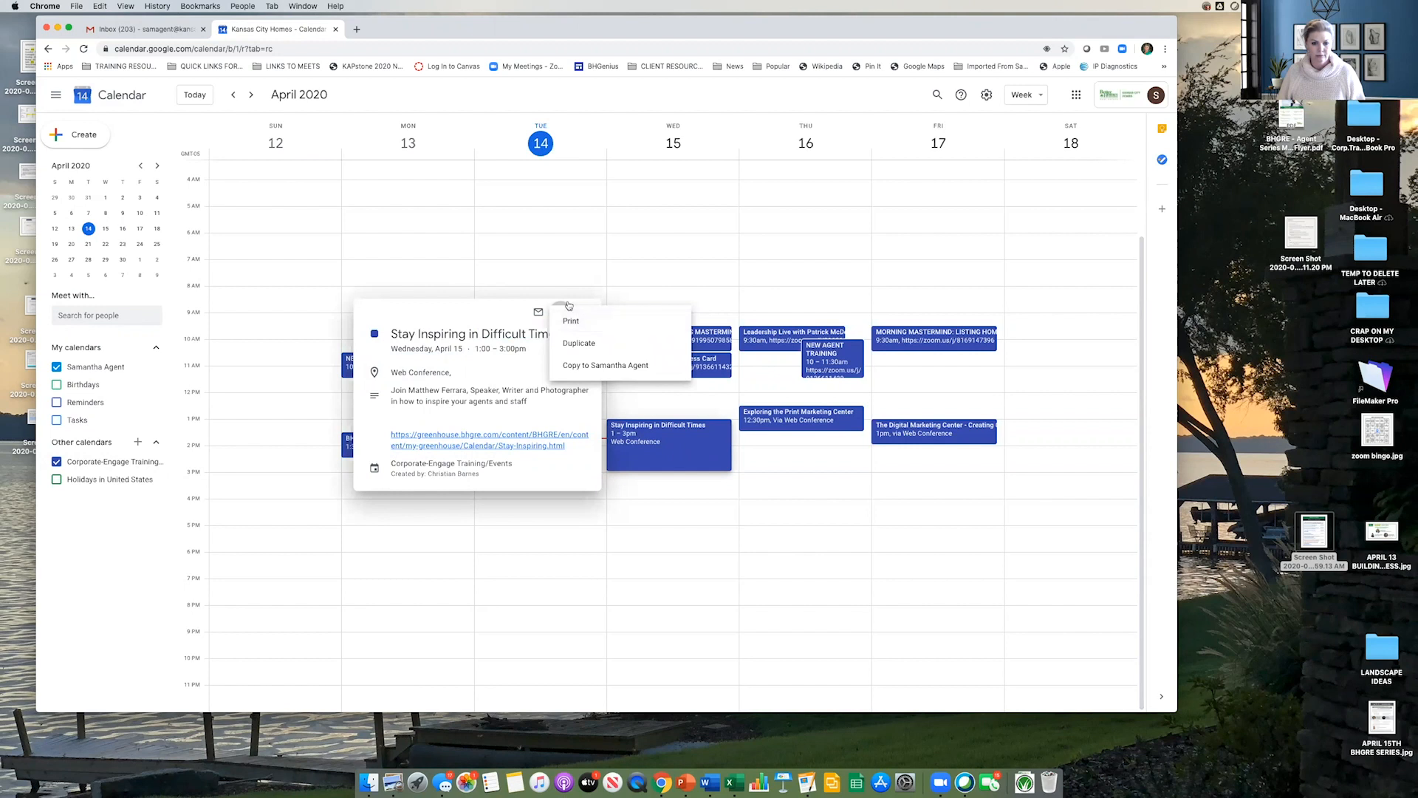
pyautogui.click(604, 271)
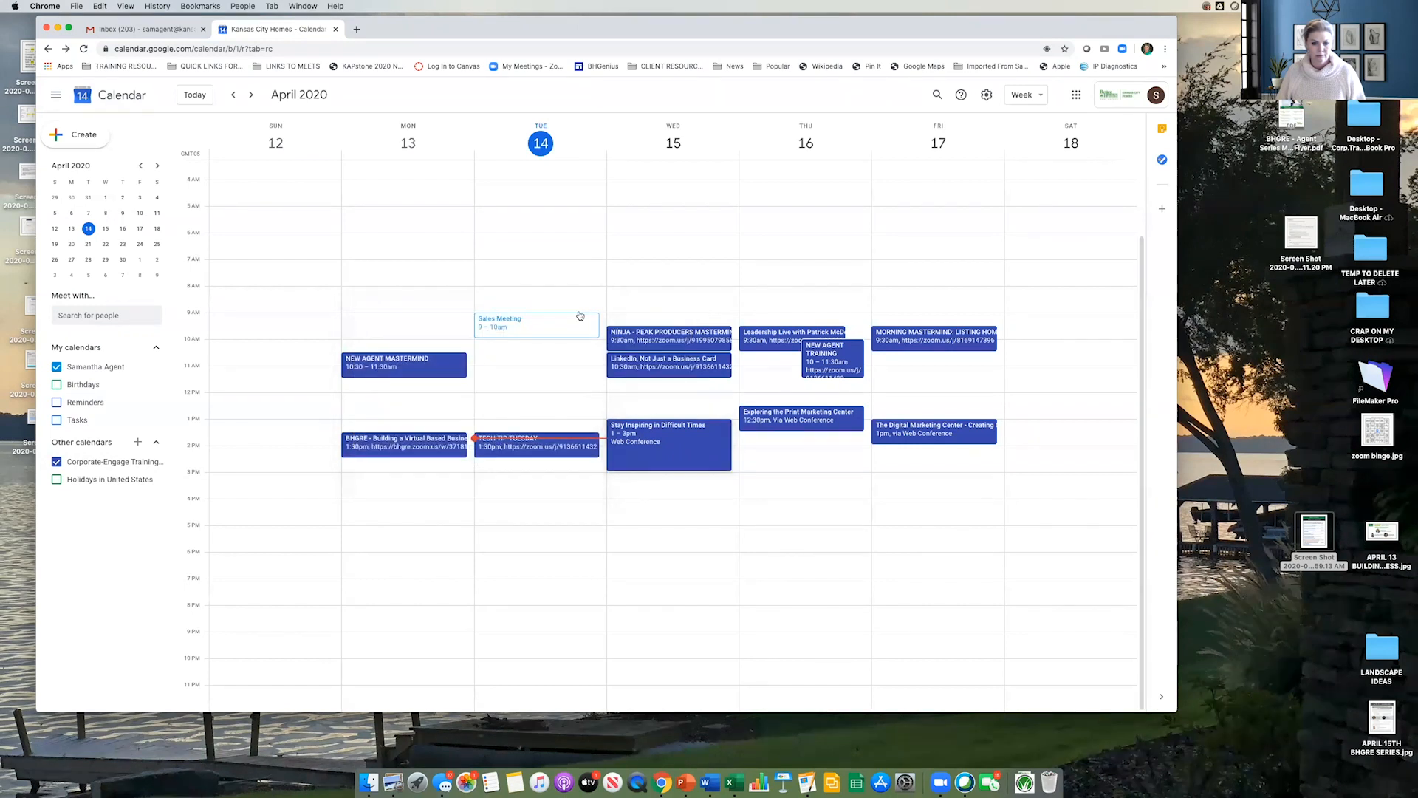
pyautogui.click(663, 342)
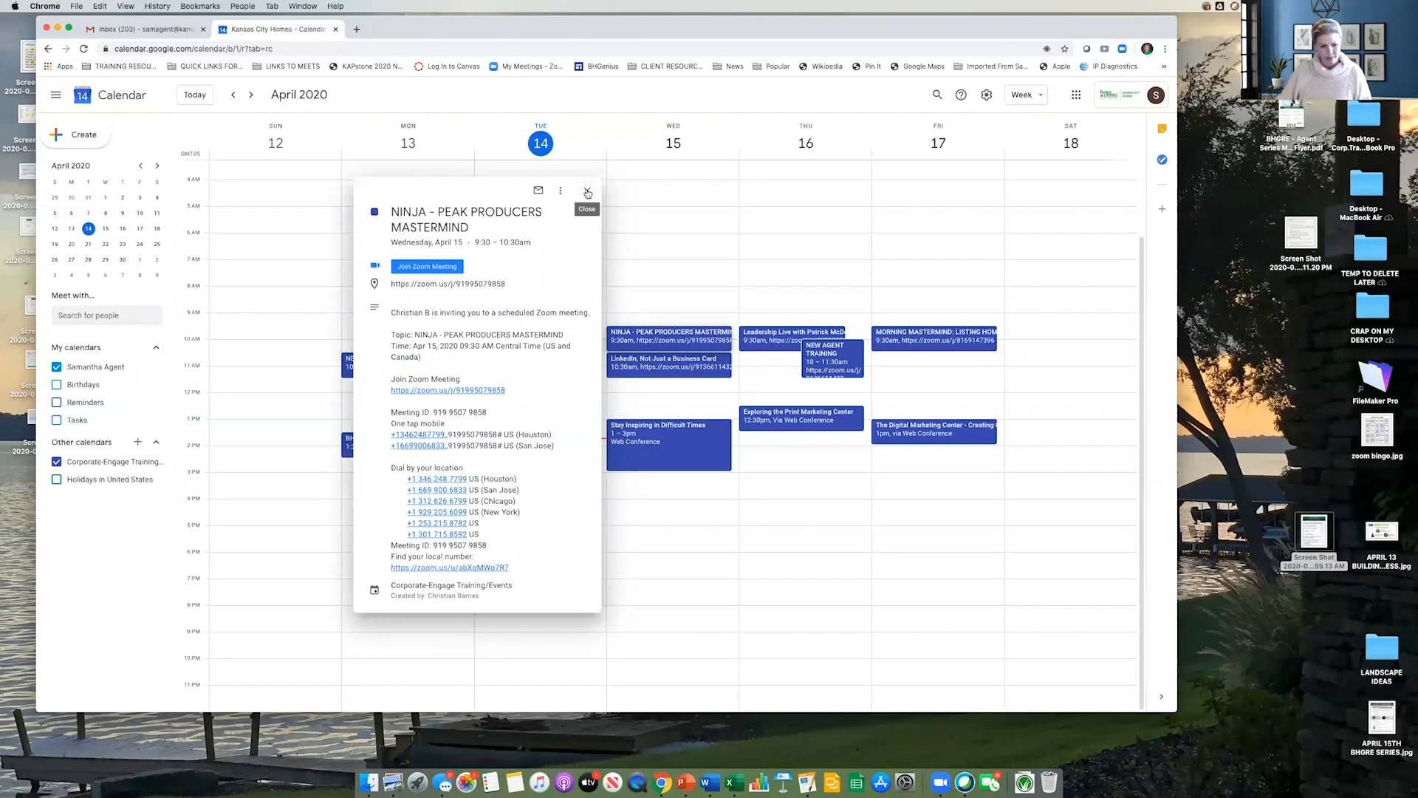
pyautogui.click(587, 193)
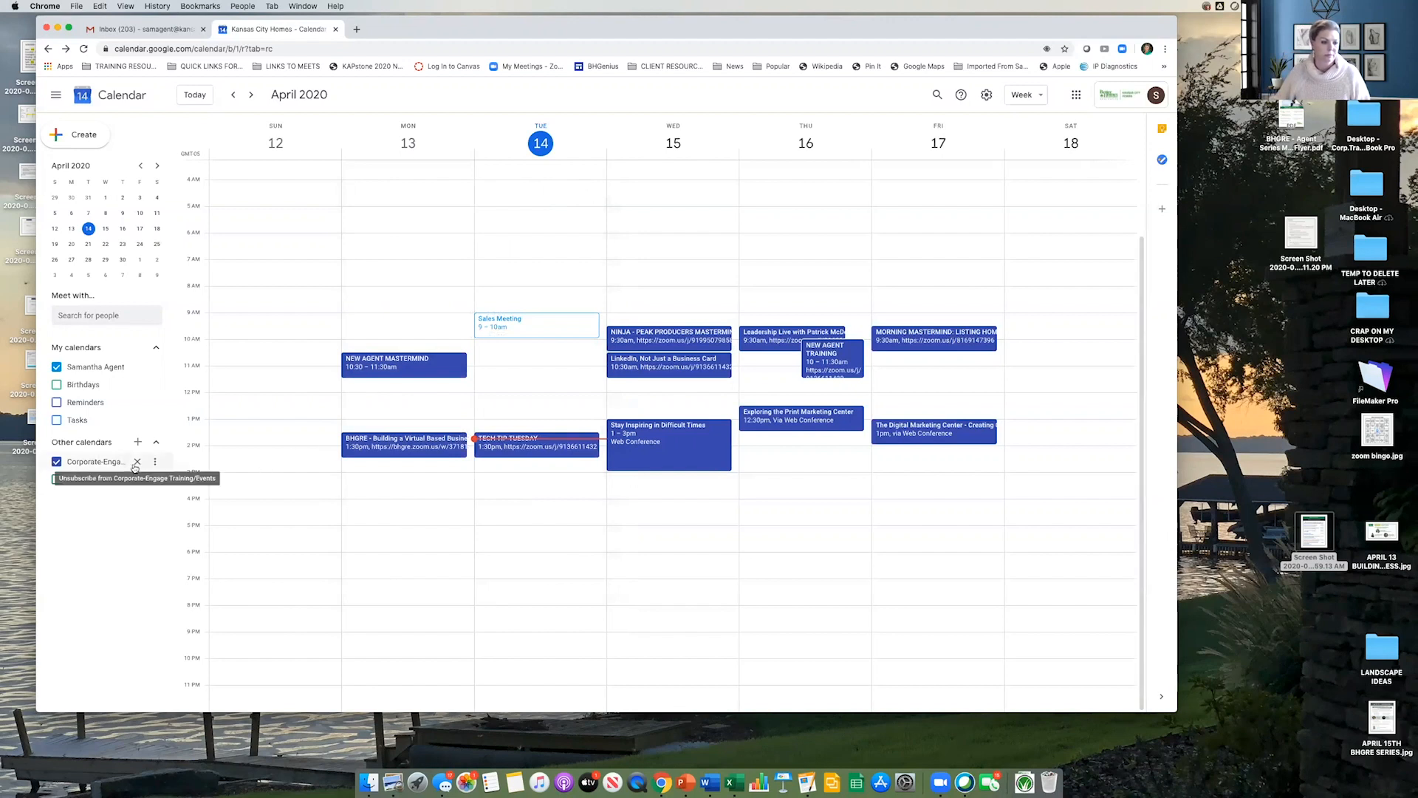
# Step: Change the color of the Corporate-Engage Training/Events calendar to Basil
pyautogui.click(154, 463)
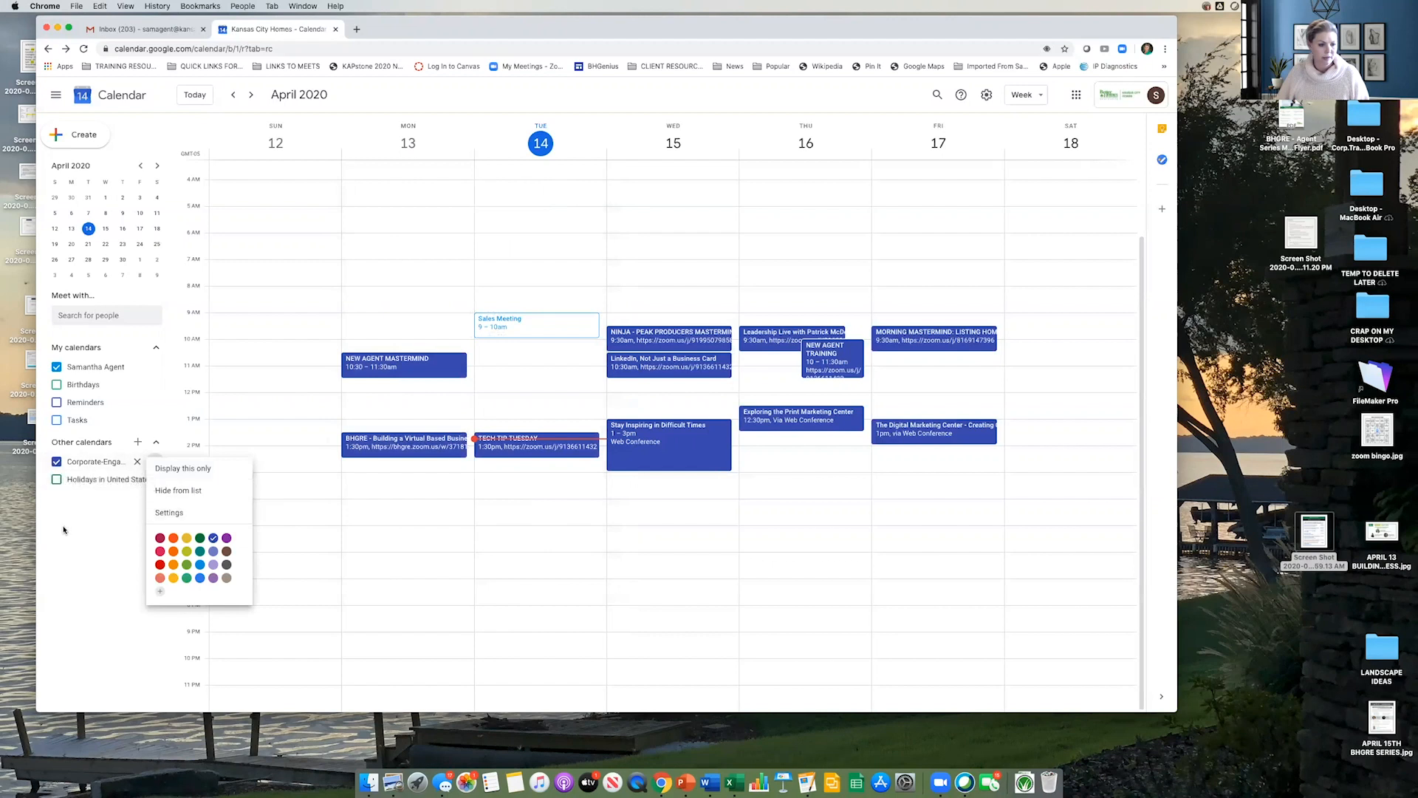
pyautogui.click(58, 473)
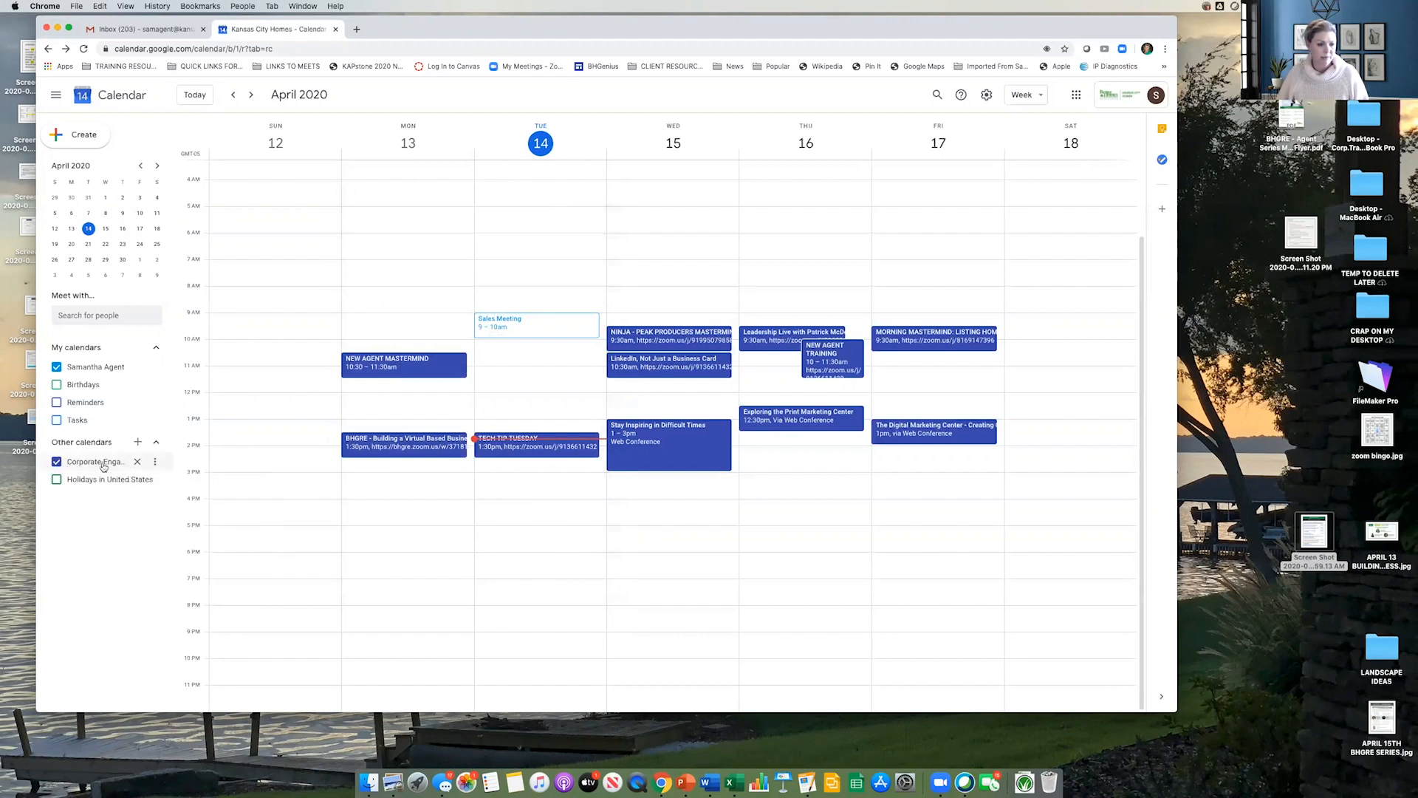
pyautogui.click(156, 462)
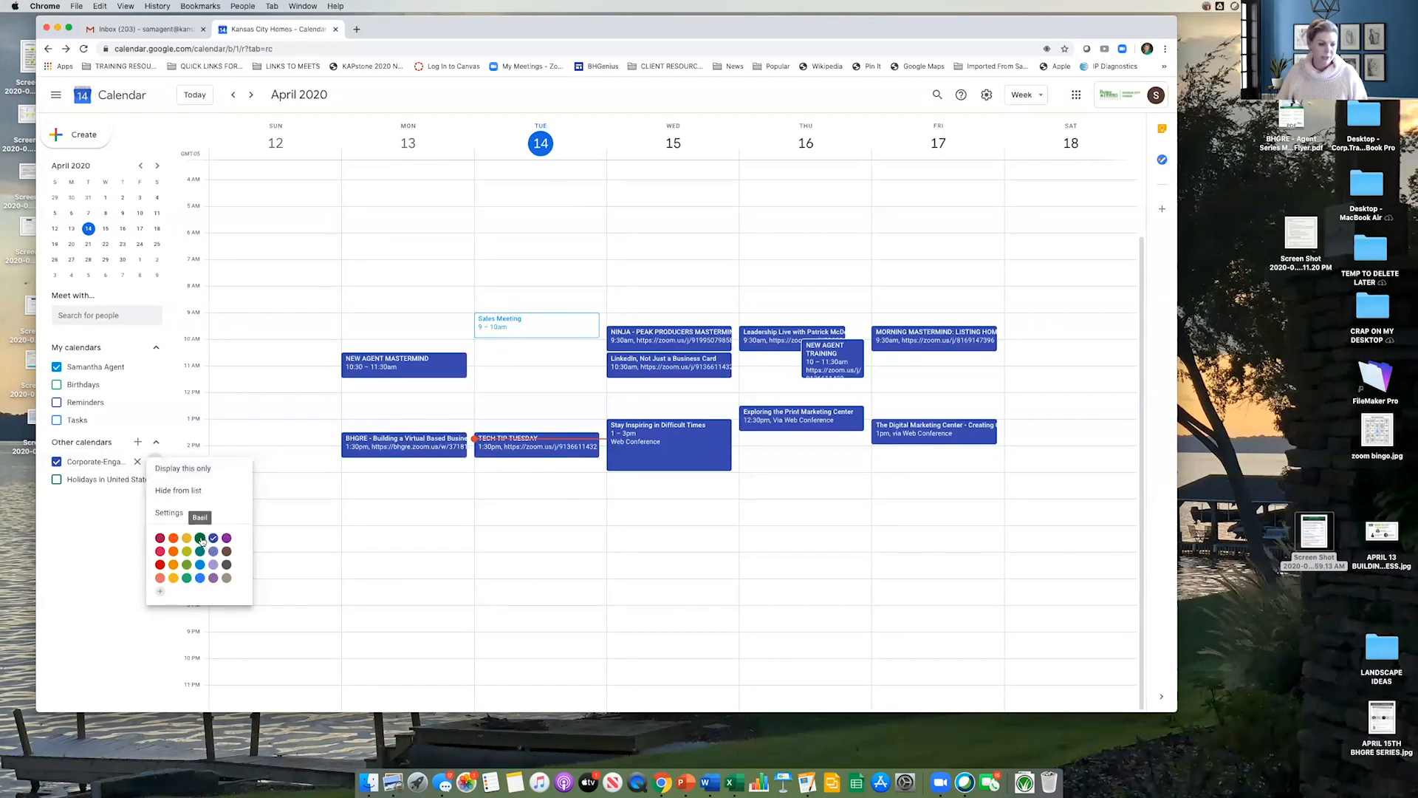
pyautogui.click(199, 538)
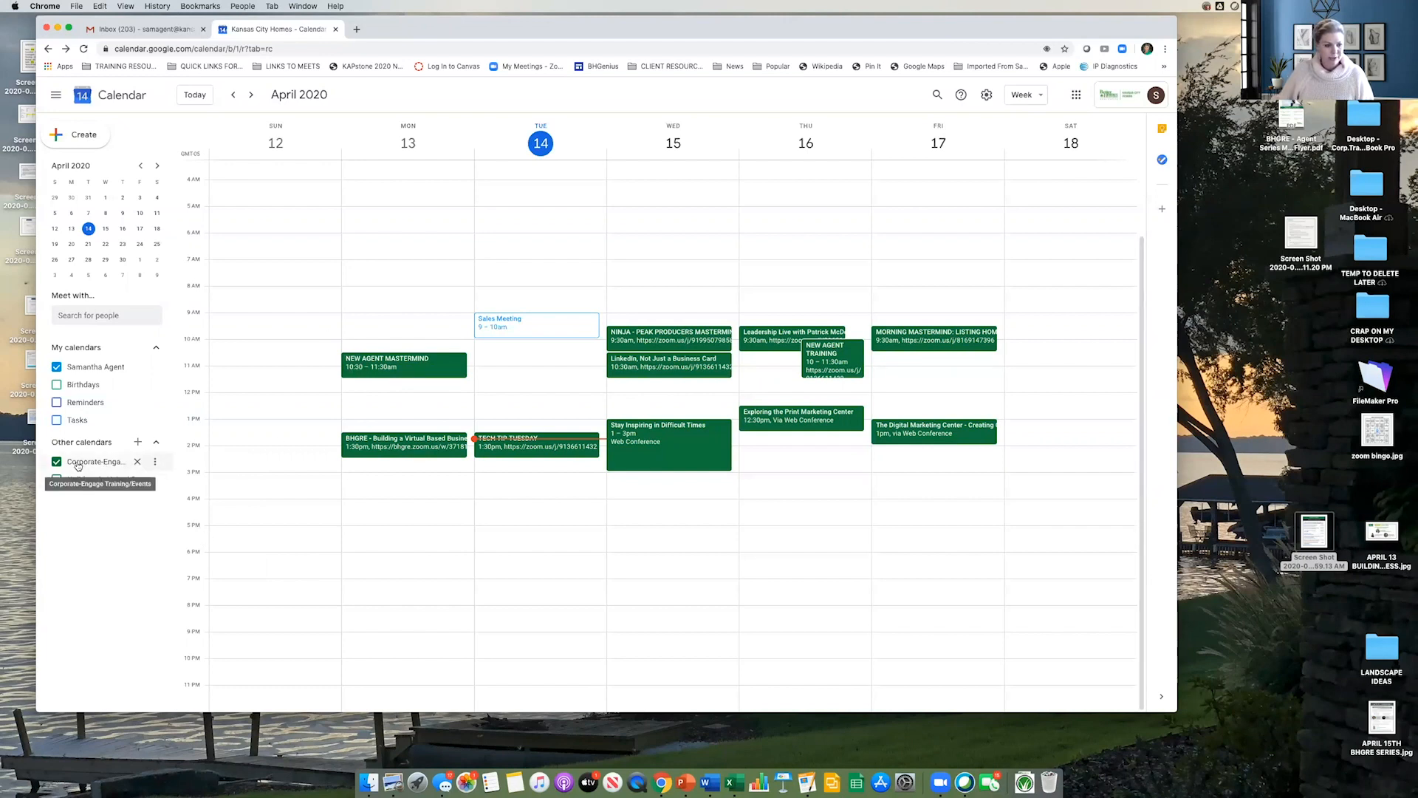
# Step: In the Corporate-Engage Training/Events calendar's settings, add two event notifications, one at 30 minutes and one at 10 minutes
pyautogui.click(154, 463)
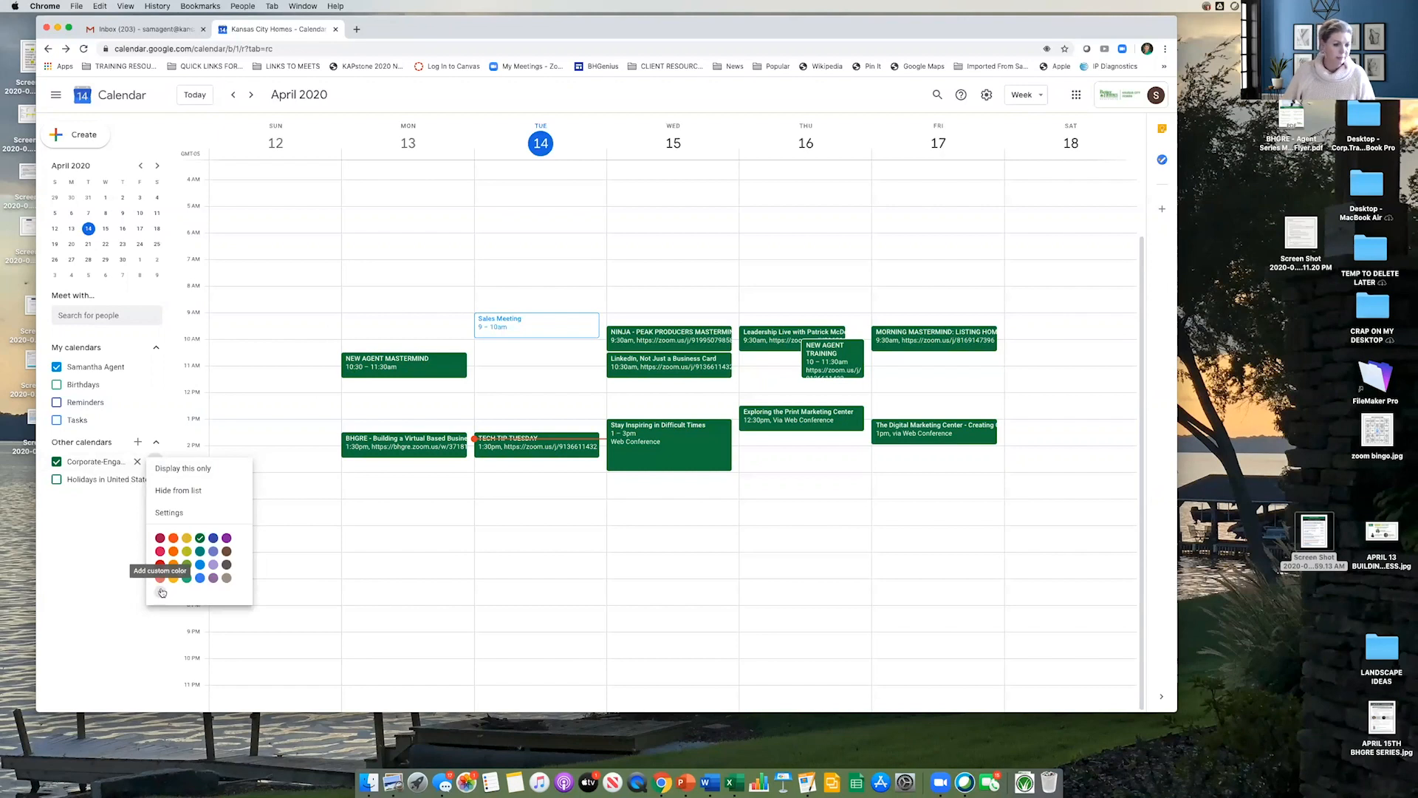
pyautogui.click(169, 513)
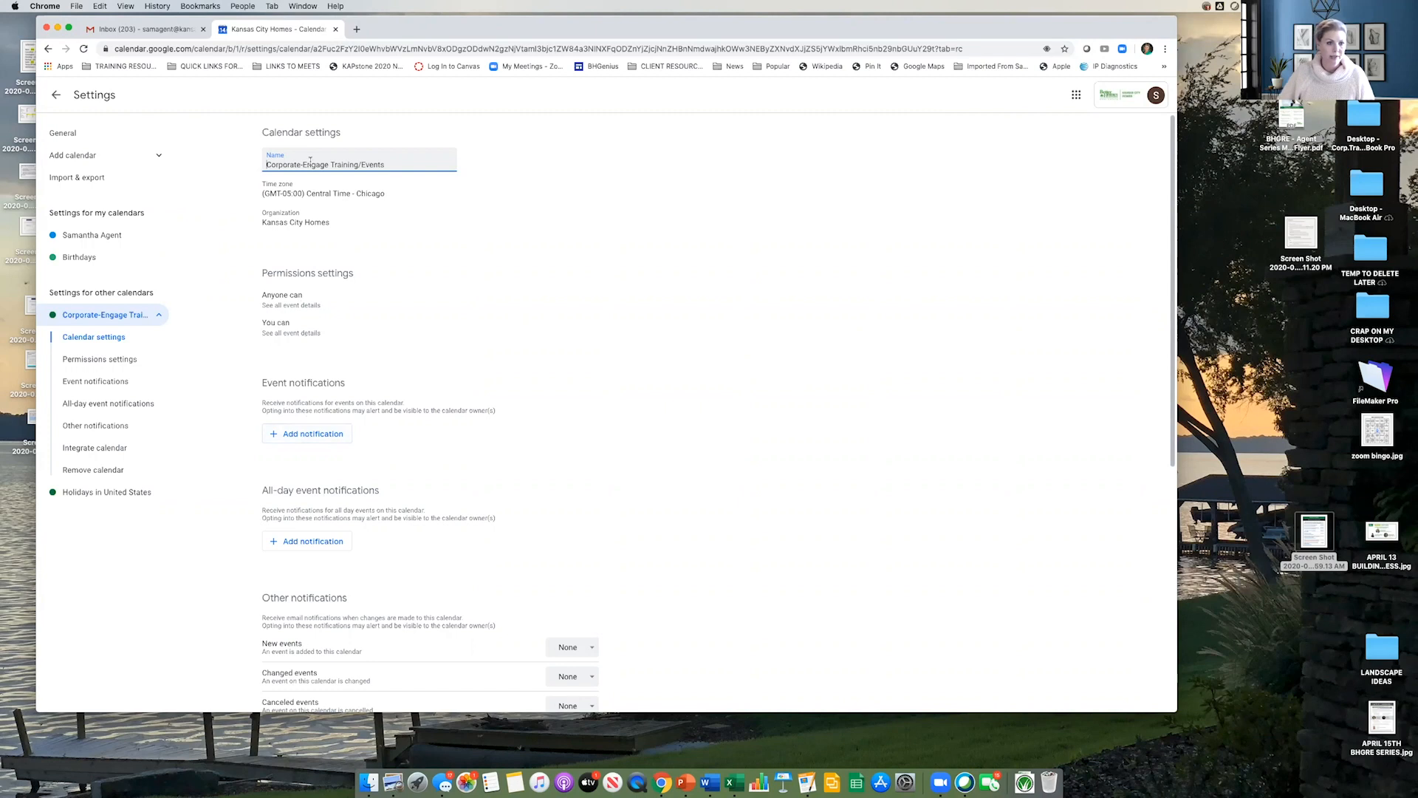
pyautogui.click(313, 436)
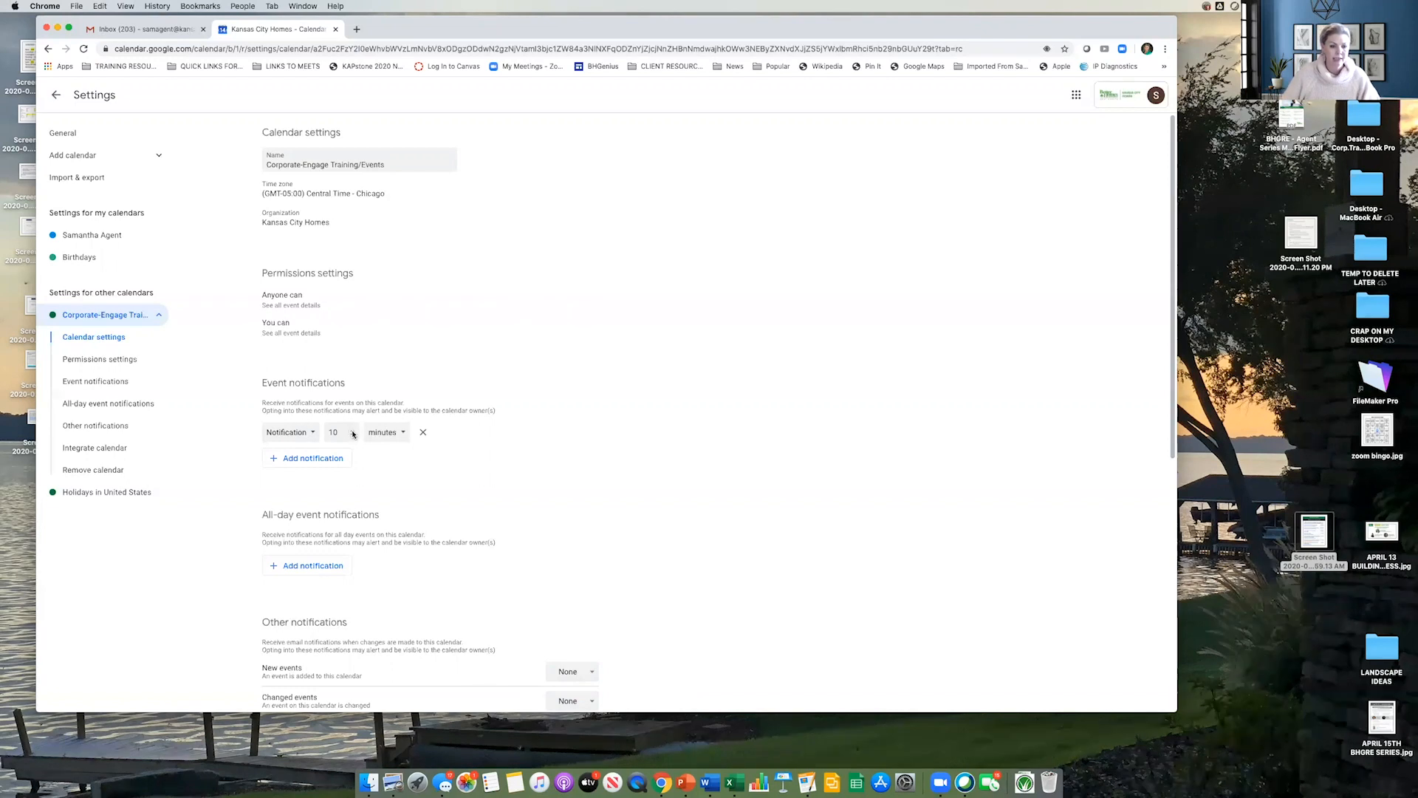
pyautogui.doubleClick(335, 432)
pyautogui.write('30')
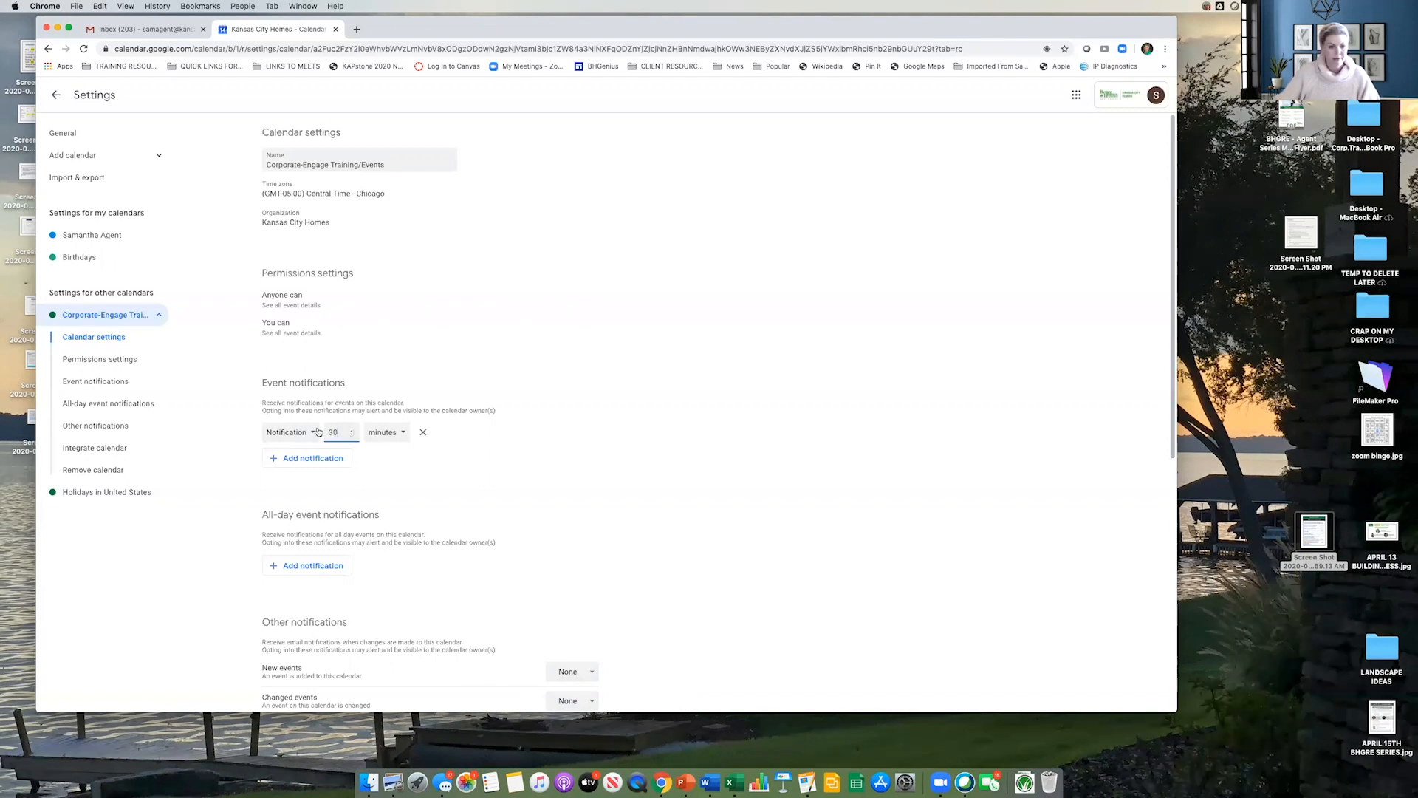
pyautogui.click(561, 446)
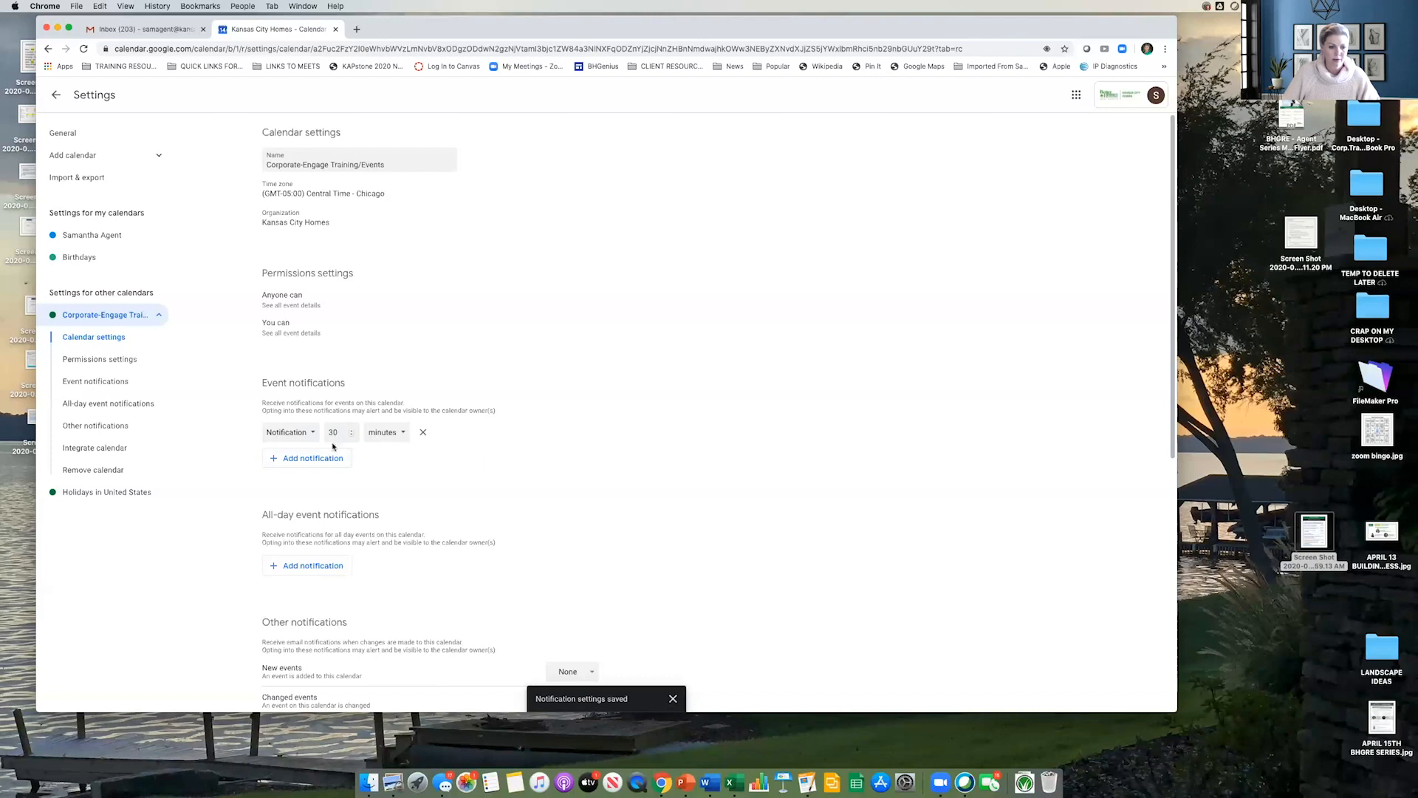
pyautogui.click(323, 459)
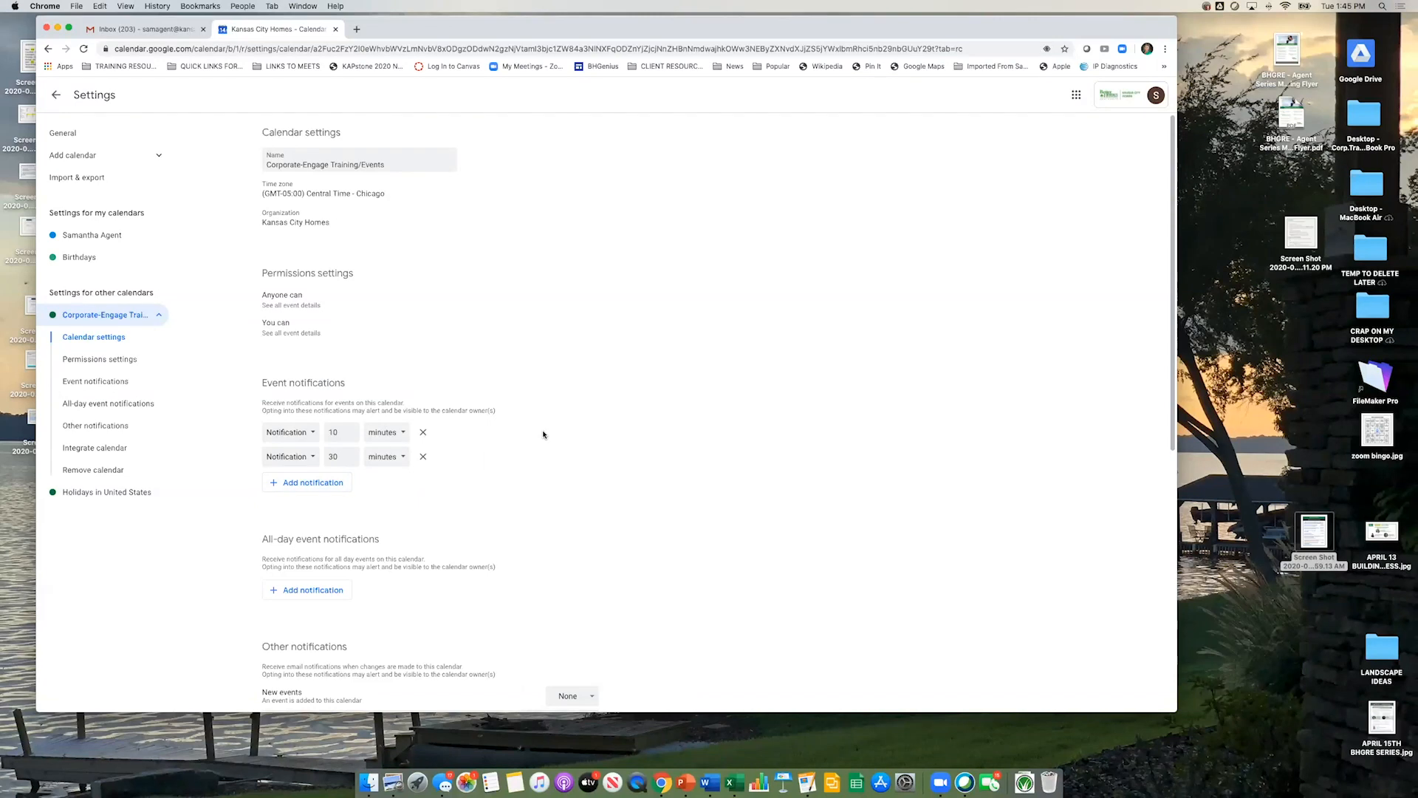
# Step: Examine the other notifications of the Corporate-Engage Training/Events calendar, including the options for new and changed events, and return to the week view
pyautogui.scroll(-5, 543, 434)
pyautogui.scroll(-2, 543, 435)
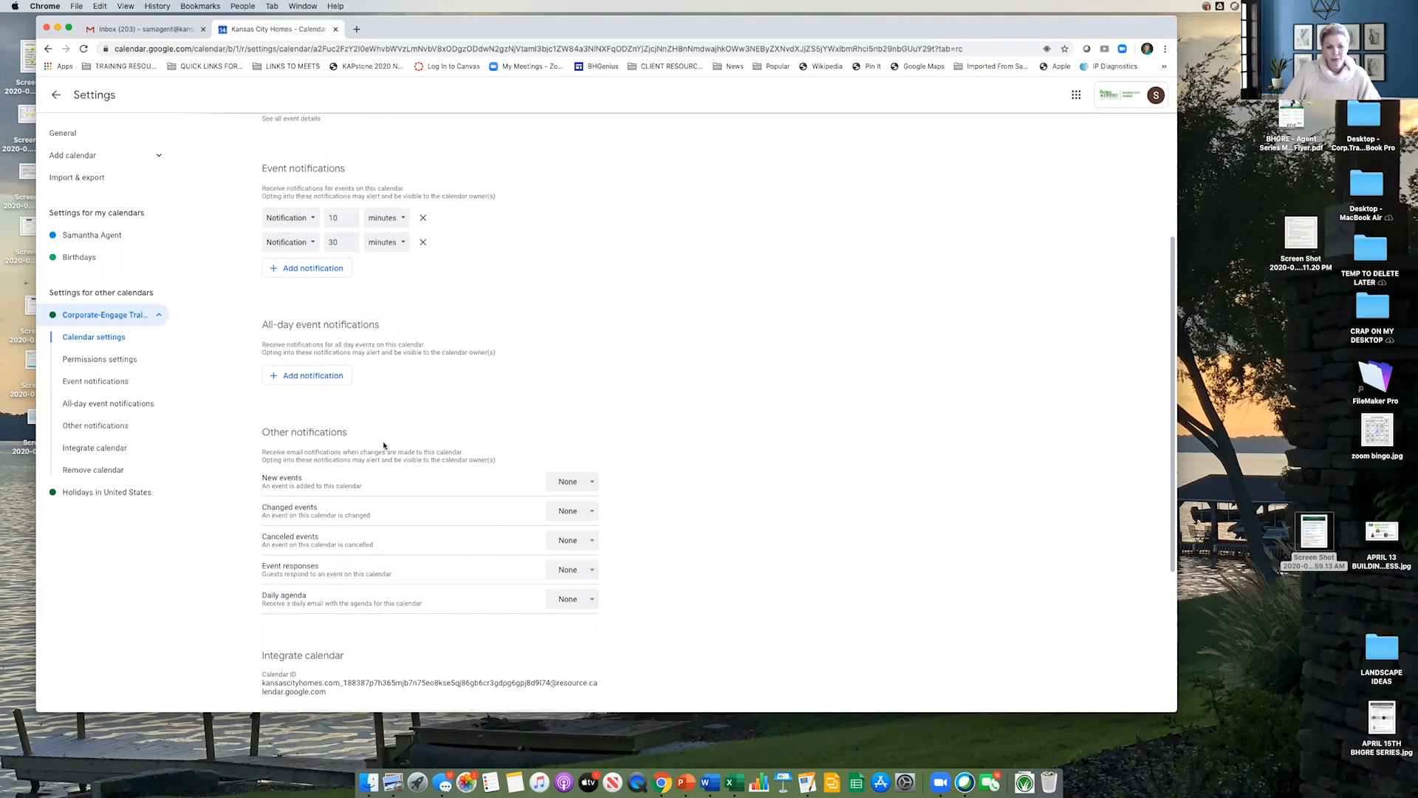
pyautogui.scroll(-2, 365, 446)
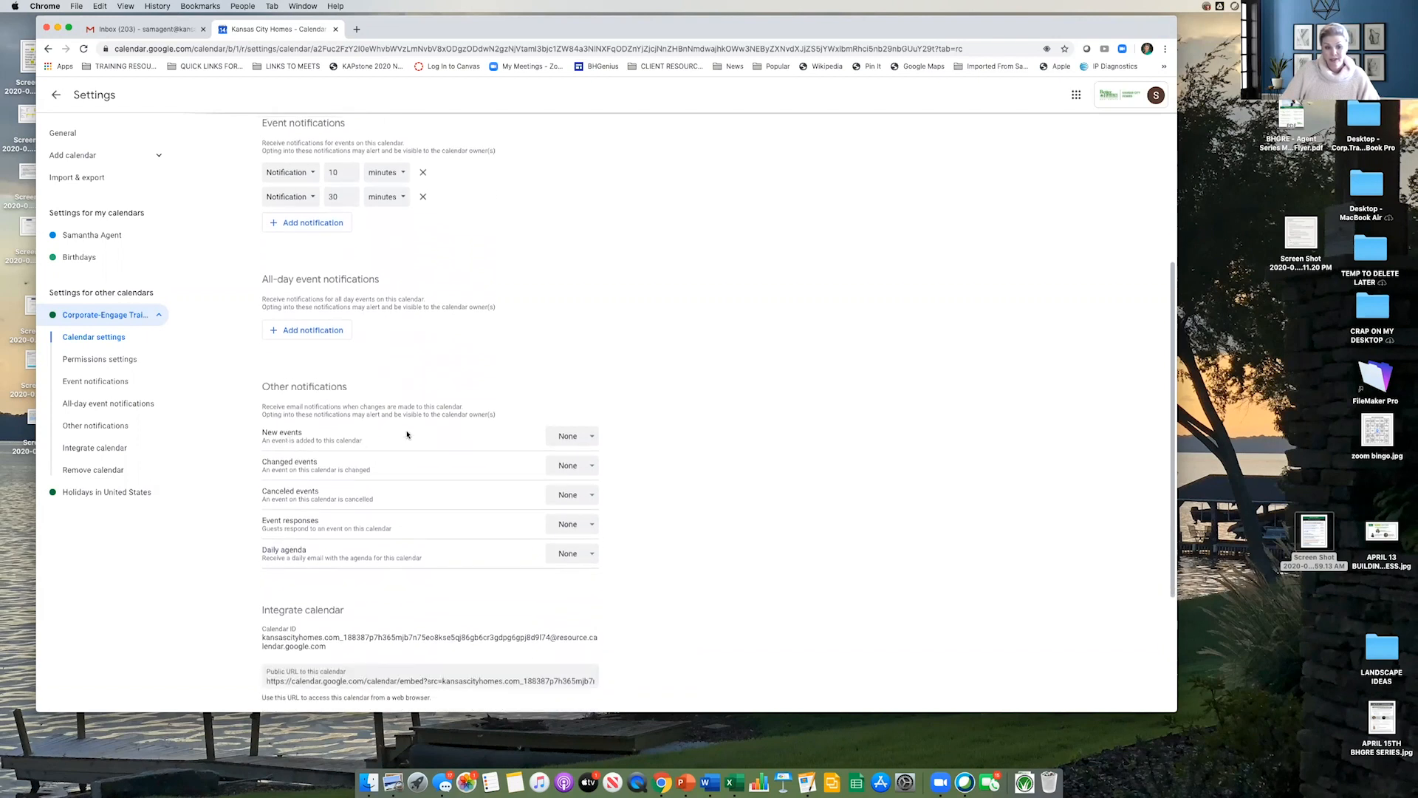
pyautogui.click(591, 438)
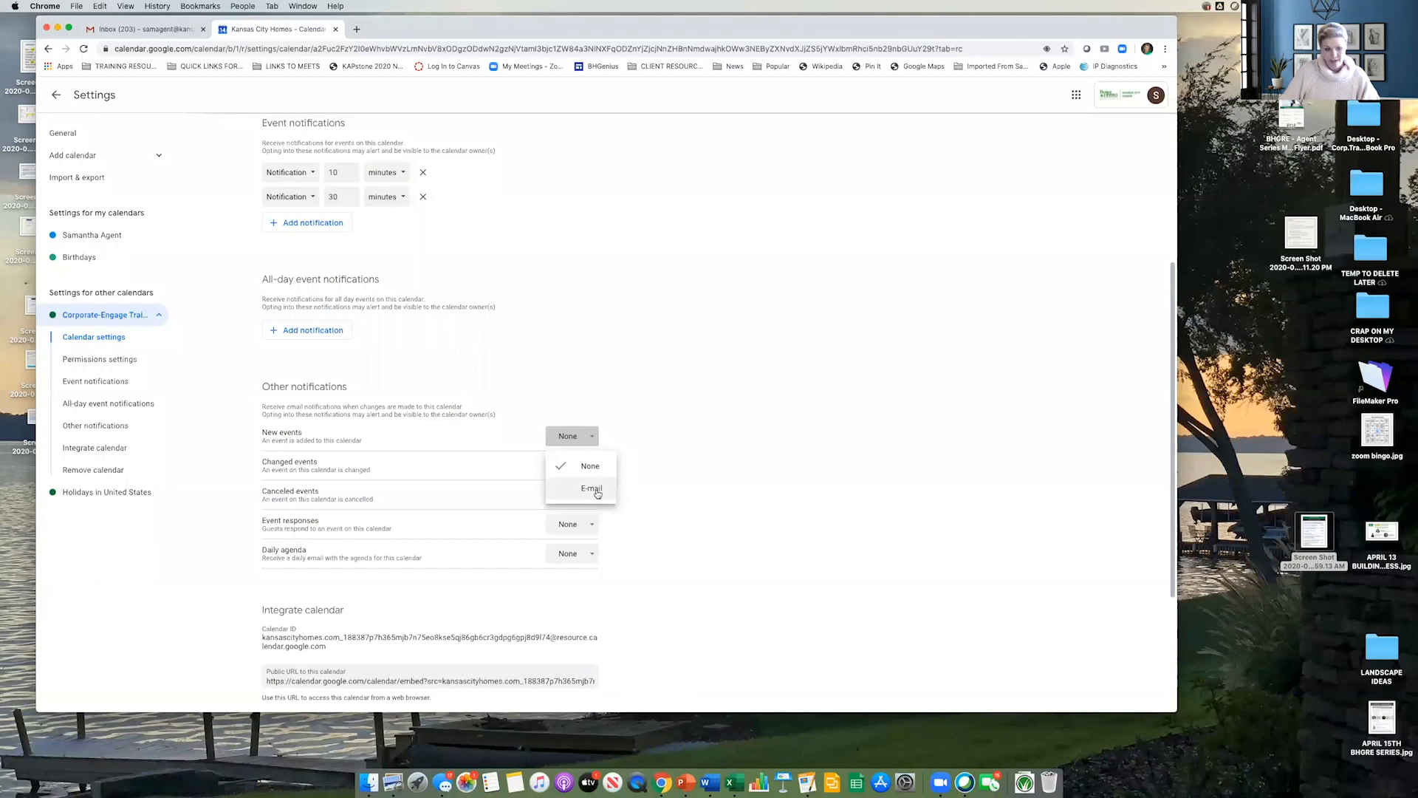
pyautogui.click(659, 420)
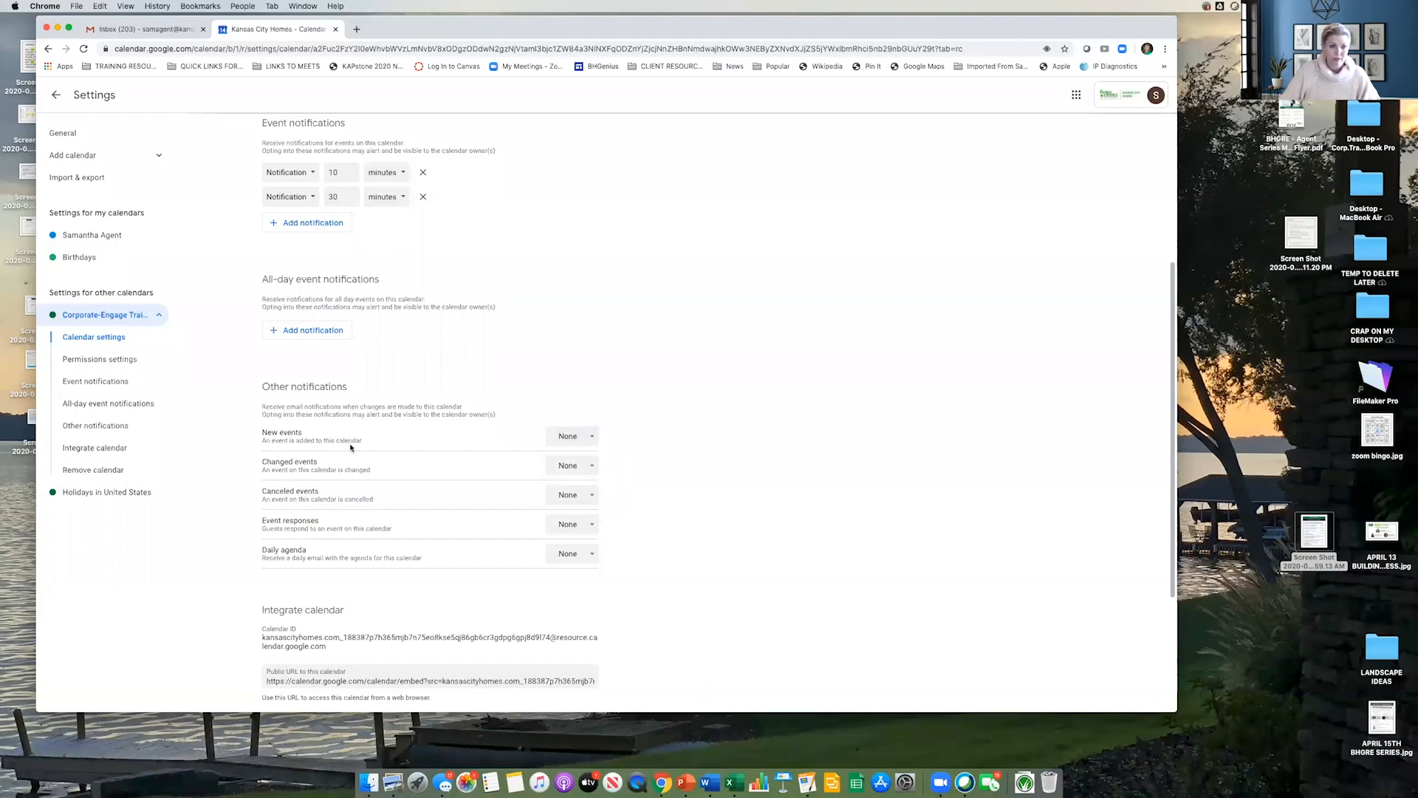
pyautogui.click(592, 467)
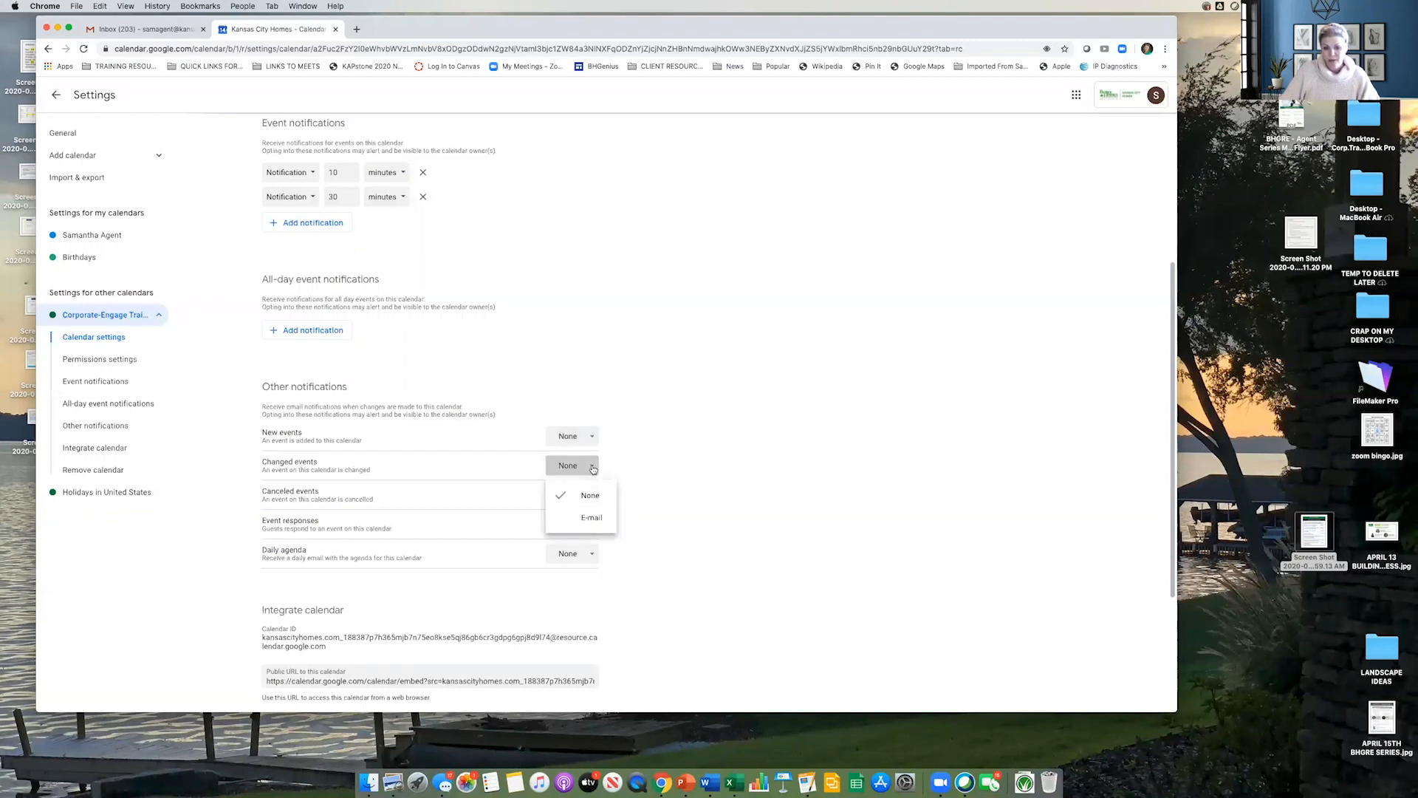
pyautogui.click(592, 468)
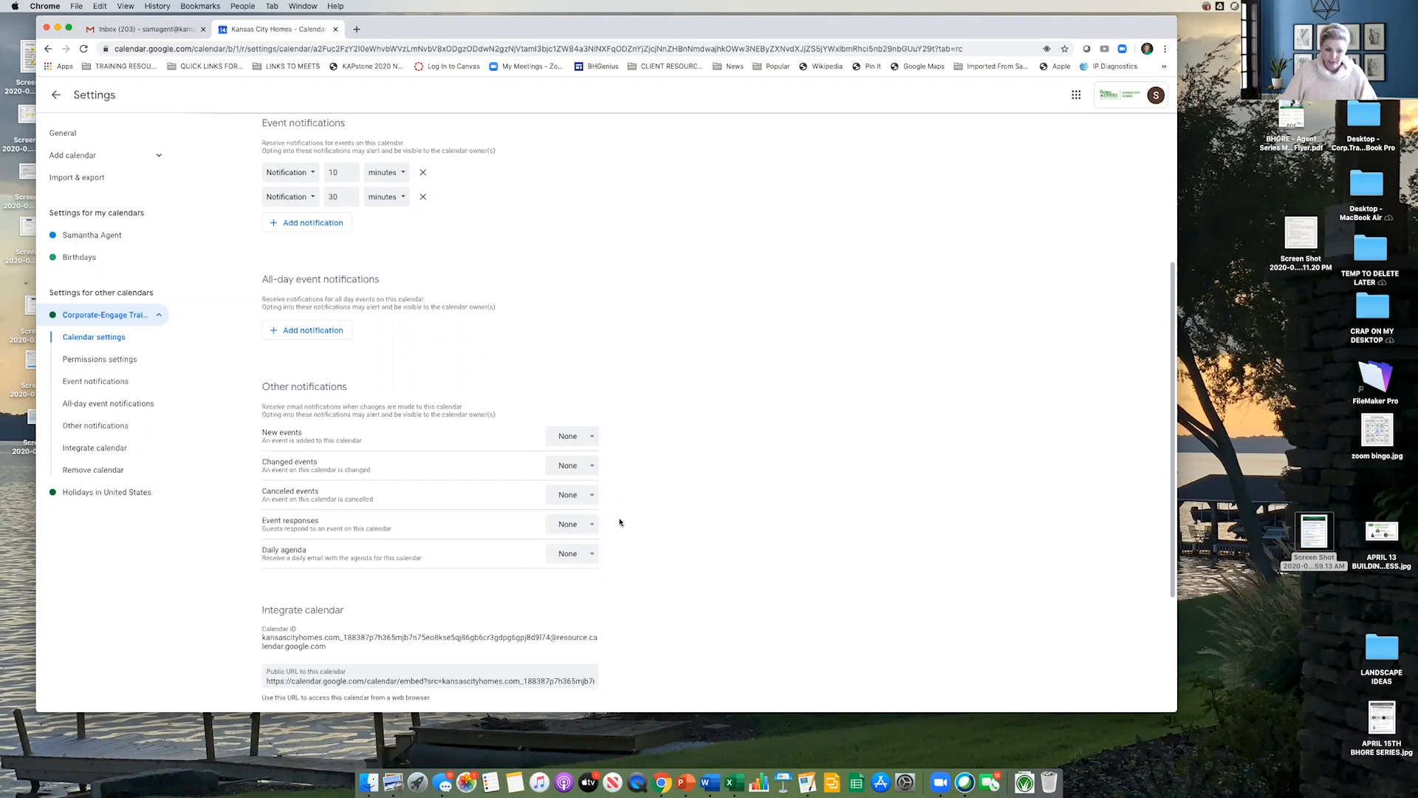
pyautogui.scroll(-5, 620, 522)
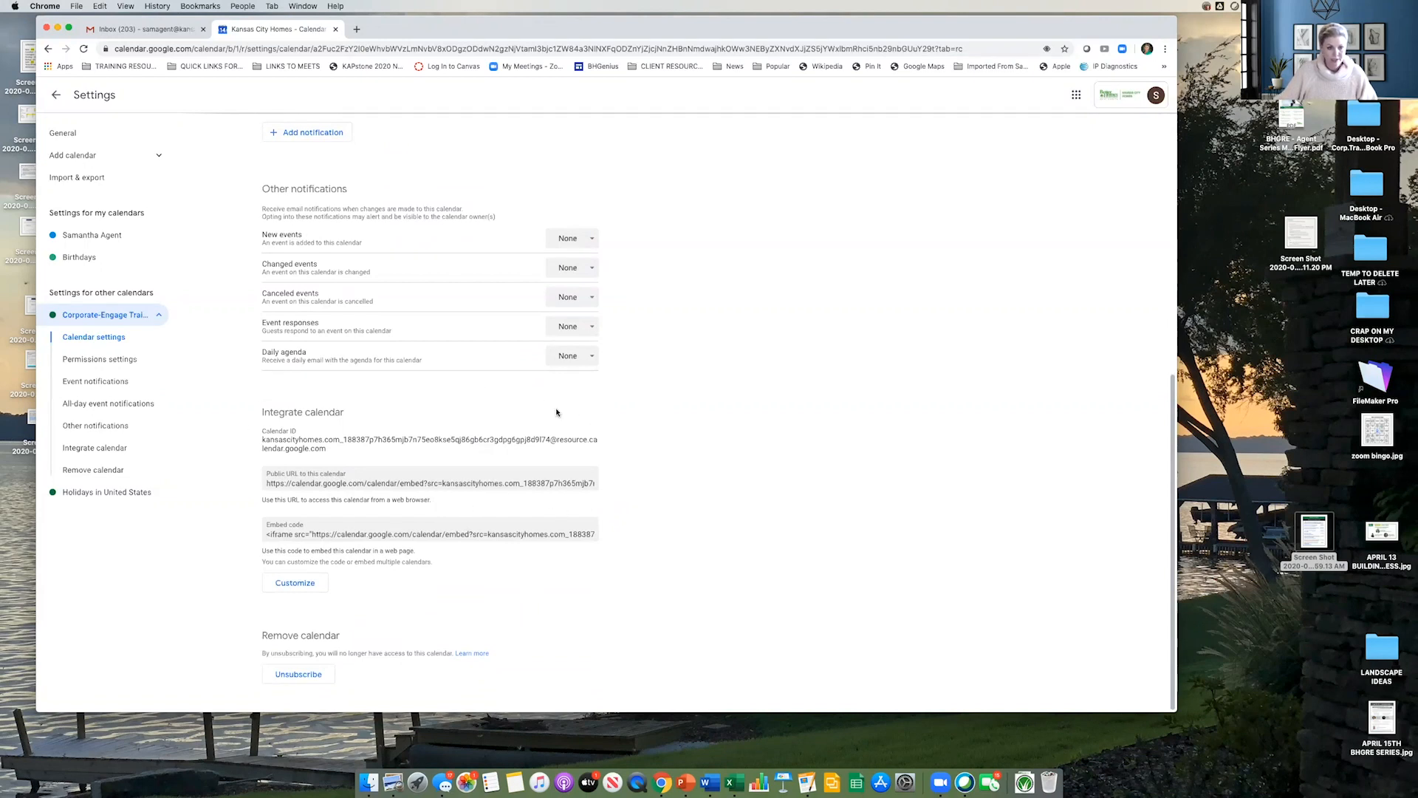
pyautogui.scroll(4, 668, 424)
pyautogui.scroll(10, 667, 423)
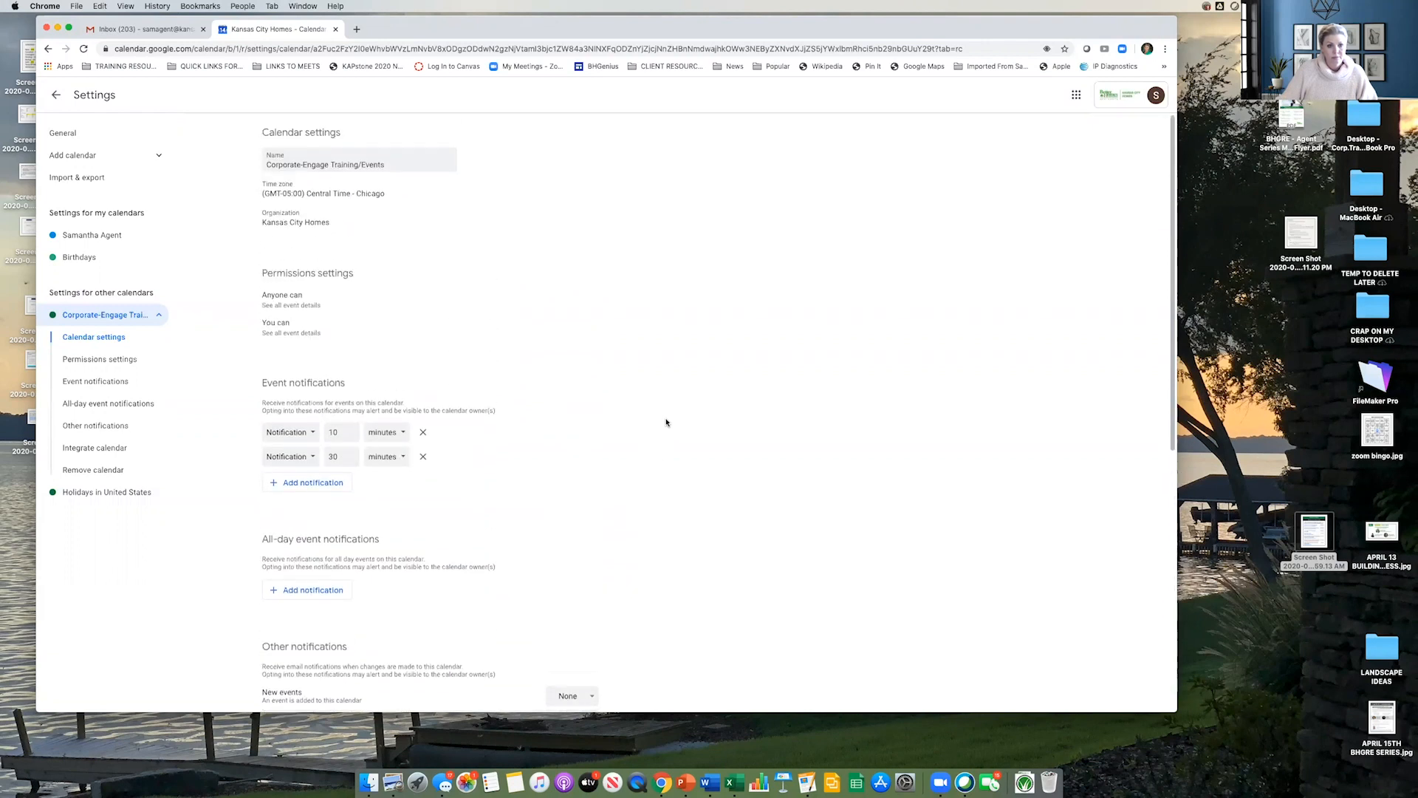
pyautogui.click(55, 94)
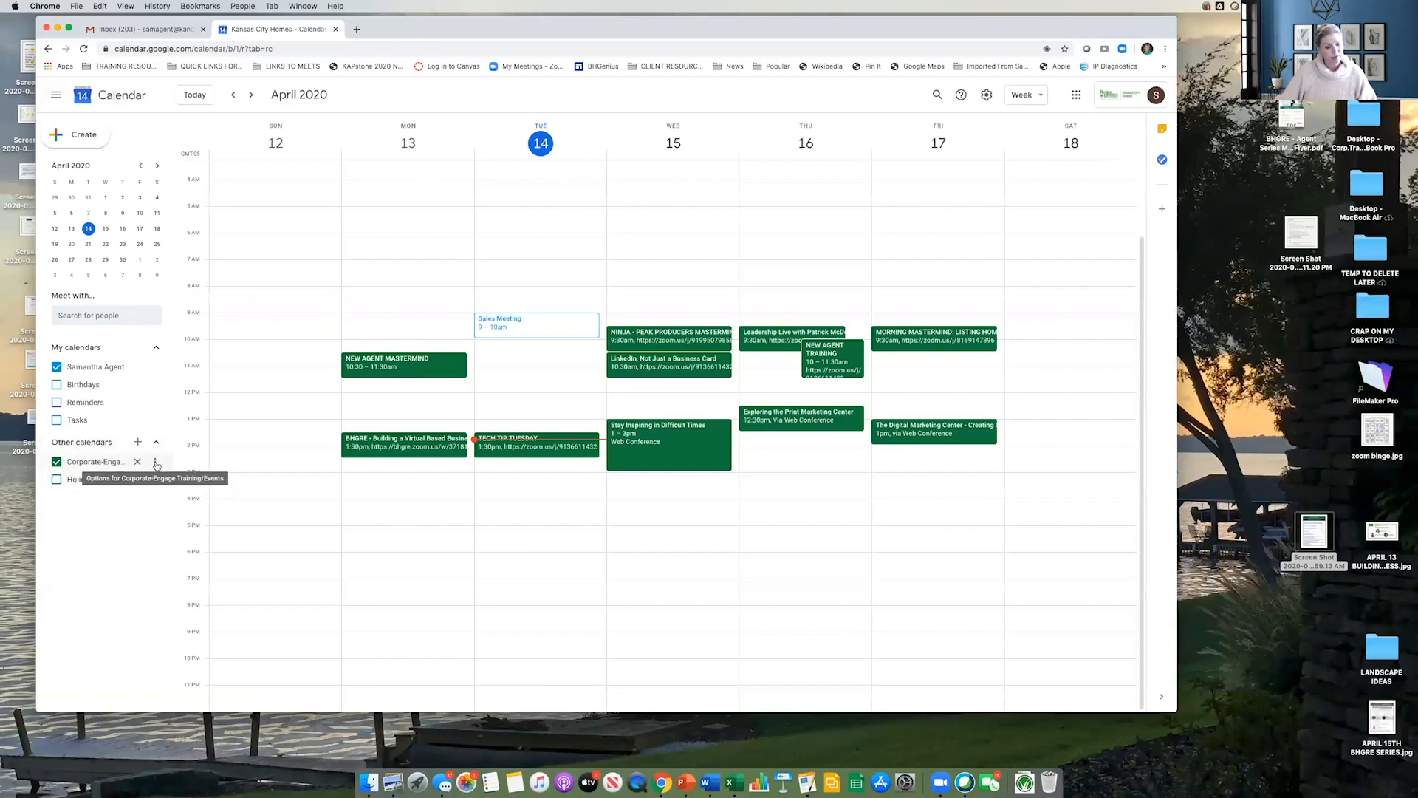
# Step: In the Corporate-Engage Training/Events calendar's settings, rename the calendar to Engage Training/Events
pyautogui.click(156, 463)
pyautogui.click(169, 512)
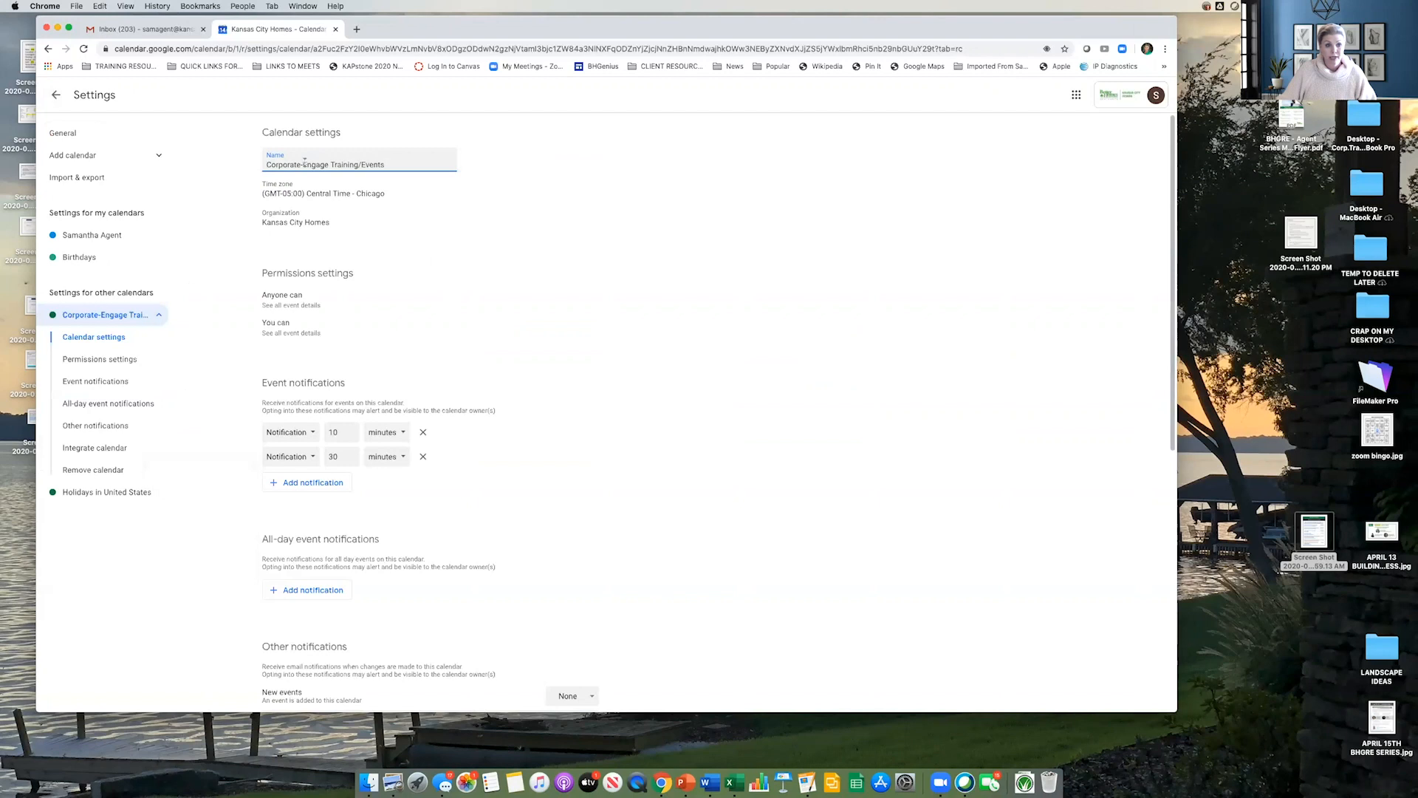
pyautogui.moveTo(304, 164); pyautogui.dragTo(234, 161)
pyautogui.press('BackSpace')
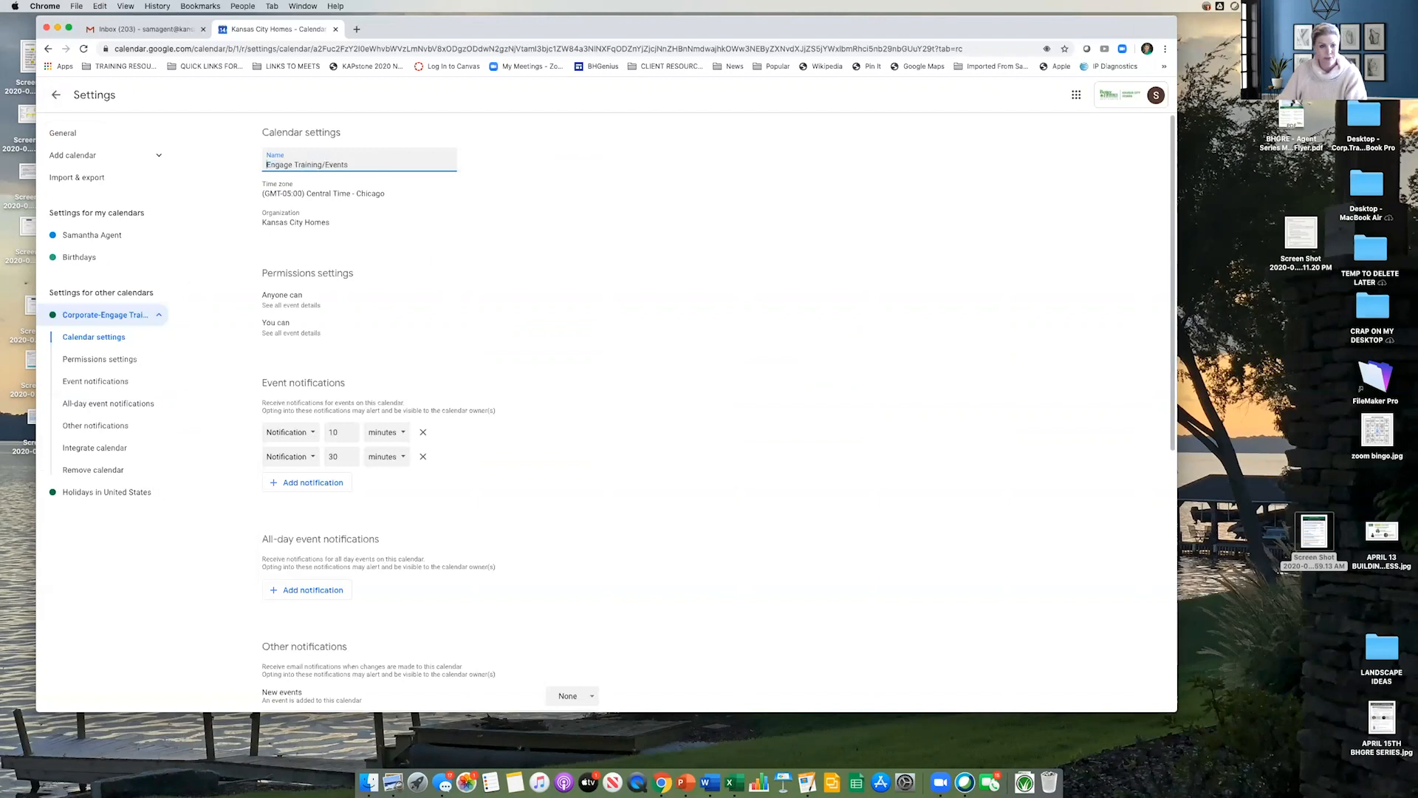
pyautogui.click(542, 229)
pyautogui.click(353, 161)
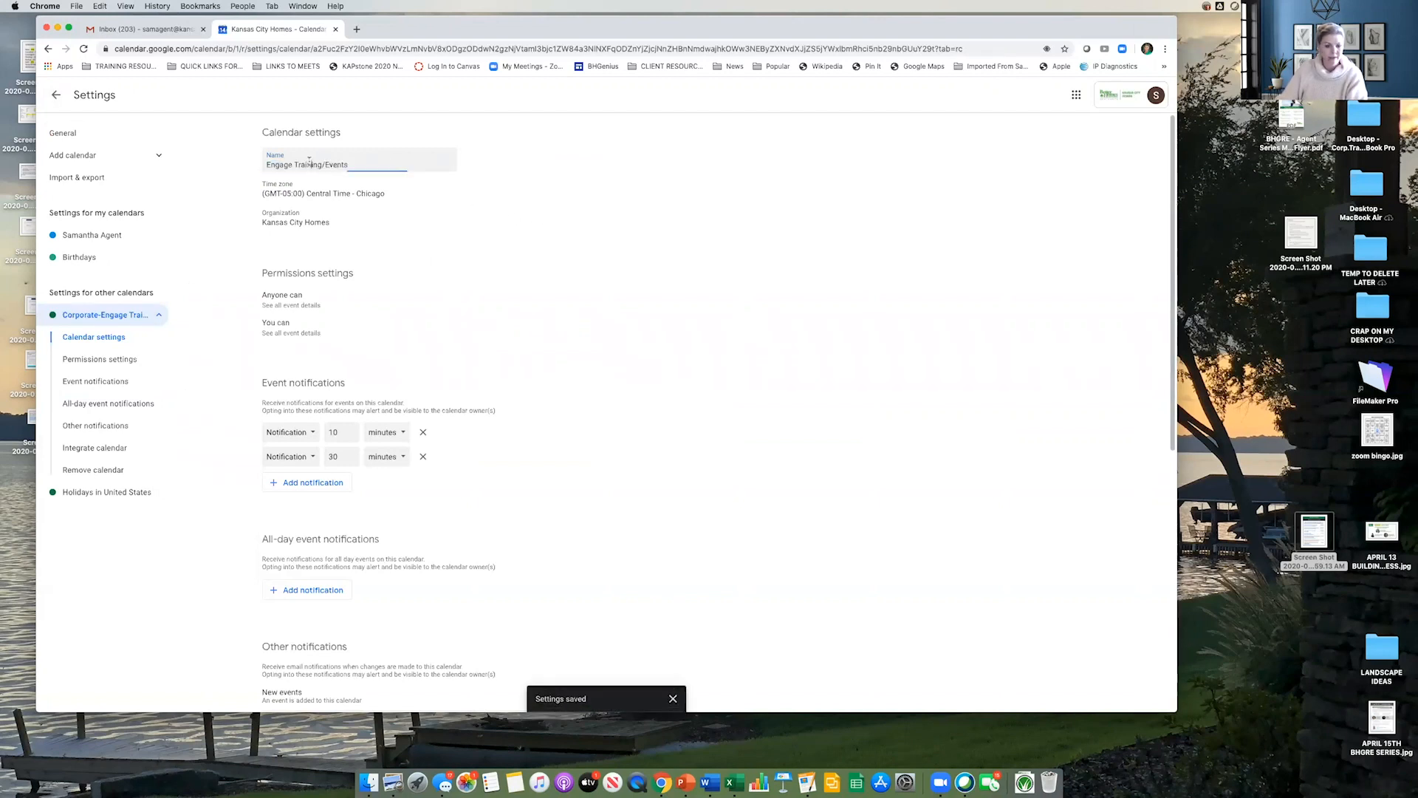
pyautogui.moveTo(354, 161); pyautogui.dragTo(251, 161)
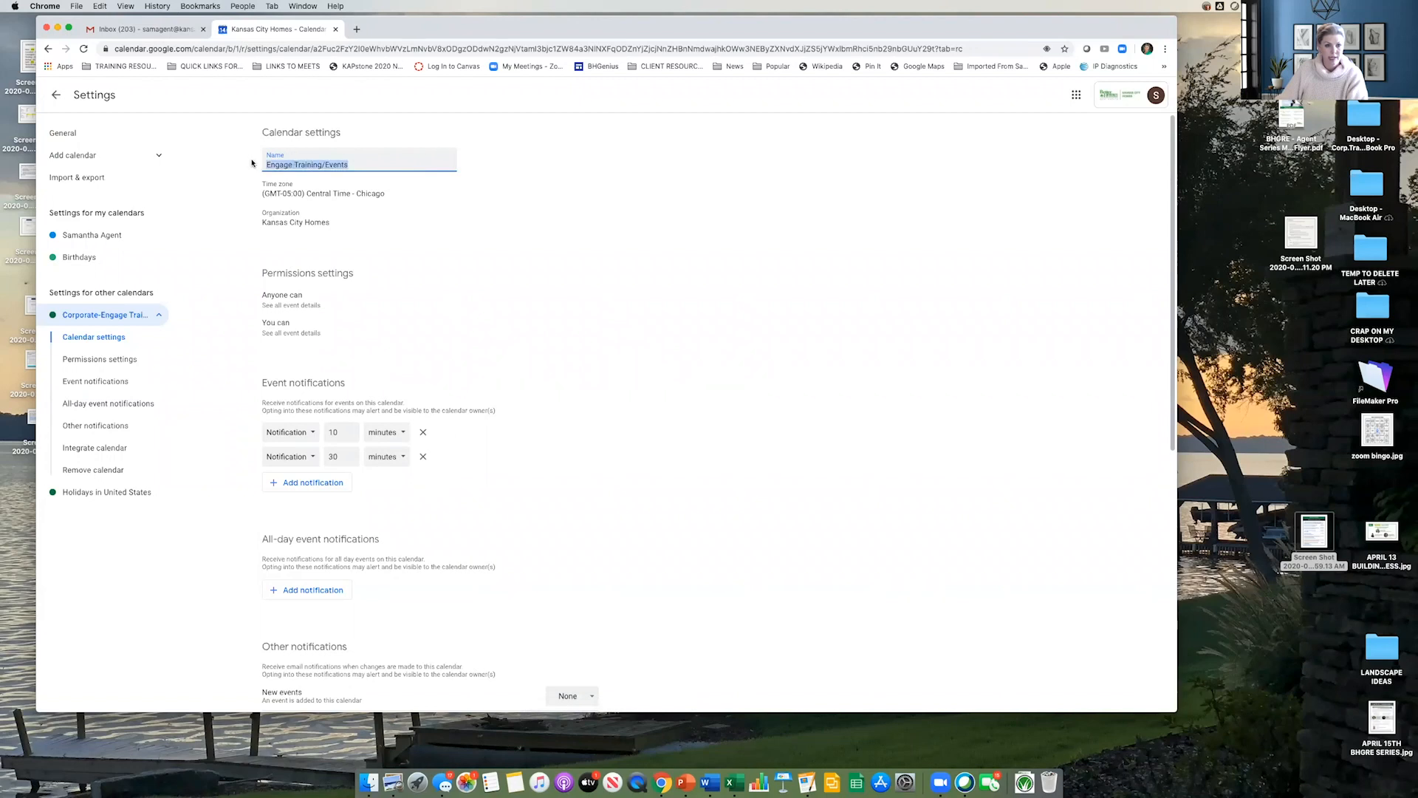
pyautogui.click(490, 199)
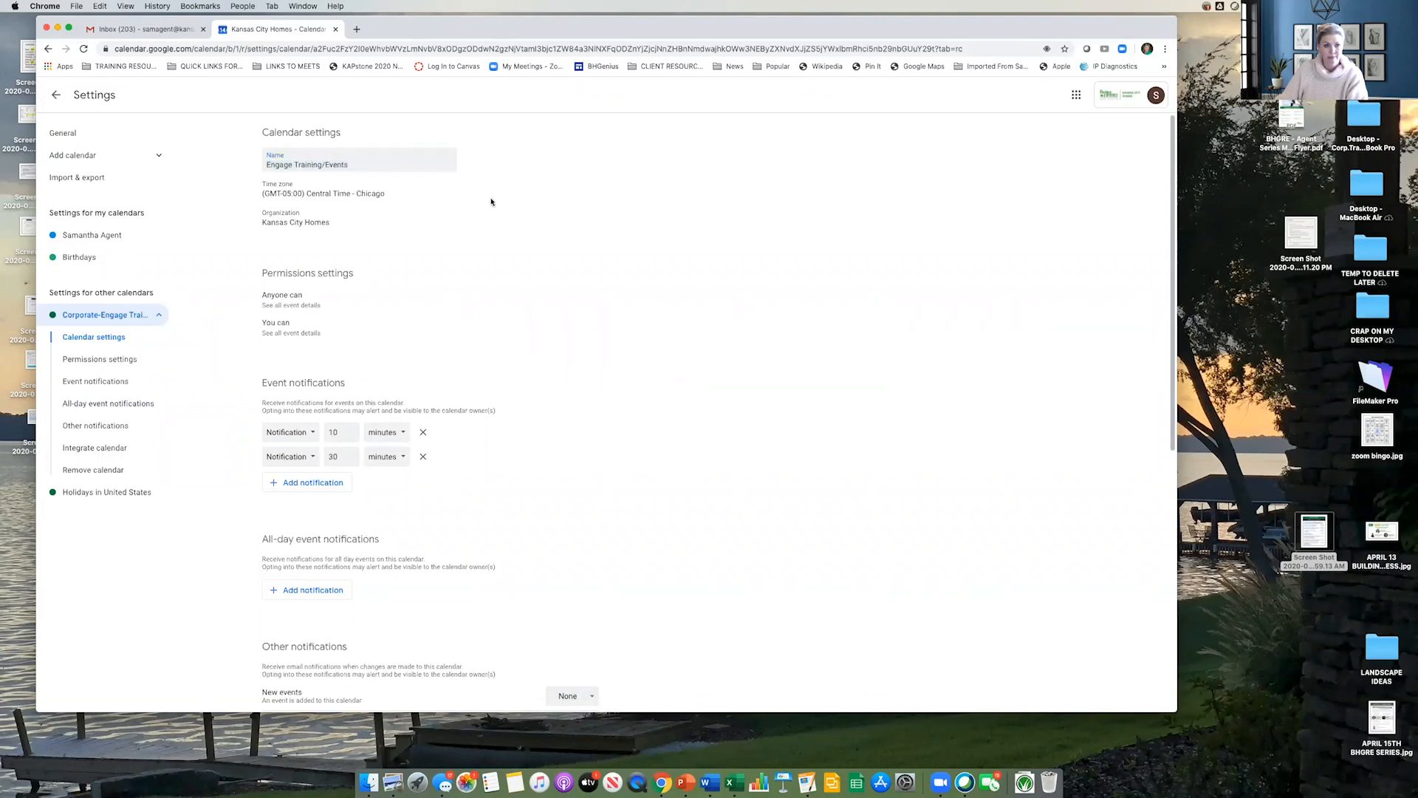
# Step: Leave the calendar settings for the week view and reload the page to refresh the calendar list
pyautogui.scroll(-5, 490, 200)
pyautogui.scroll(5, 490, 202)
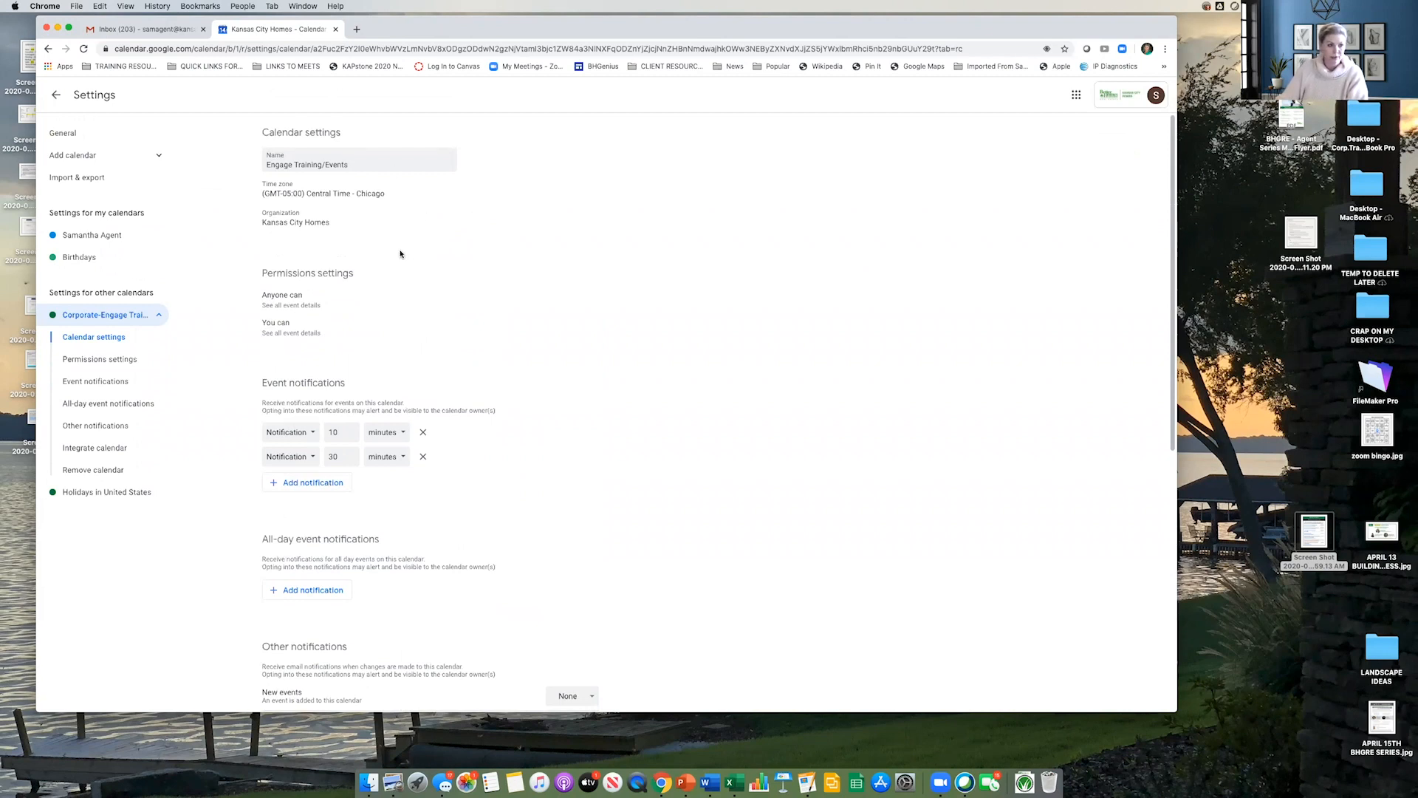
pyautogui.click(57, 96)
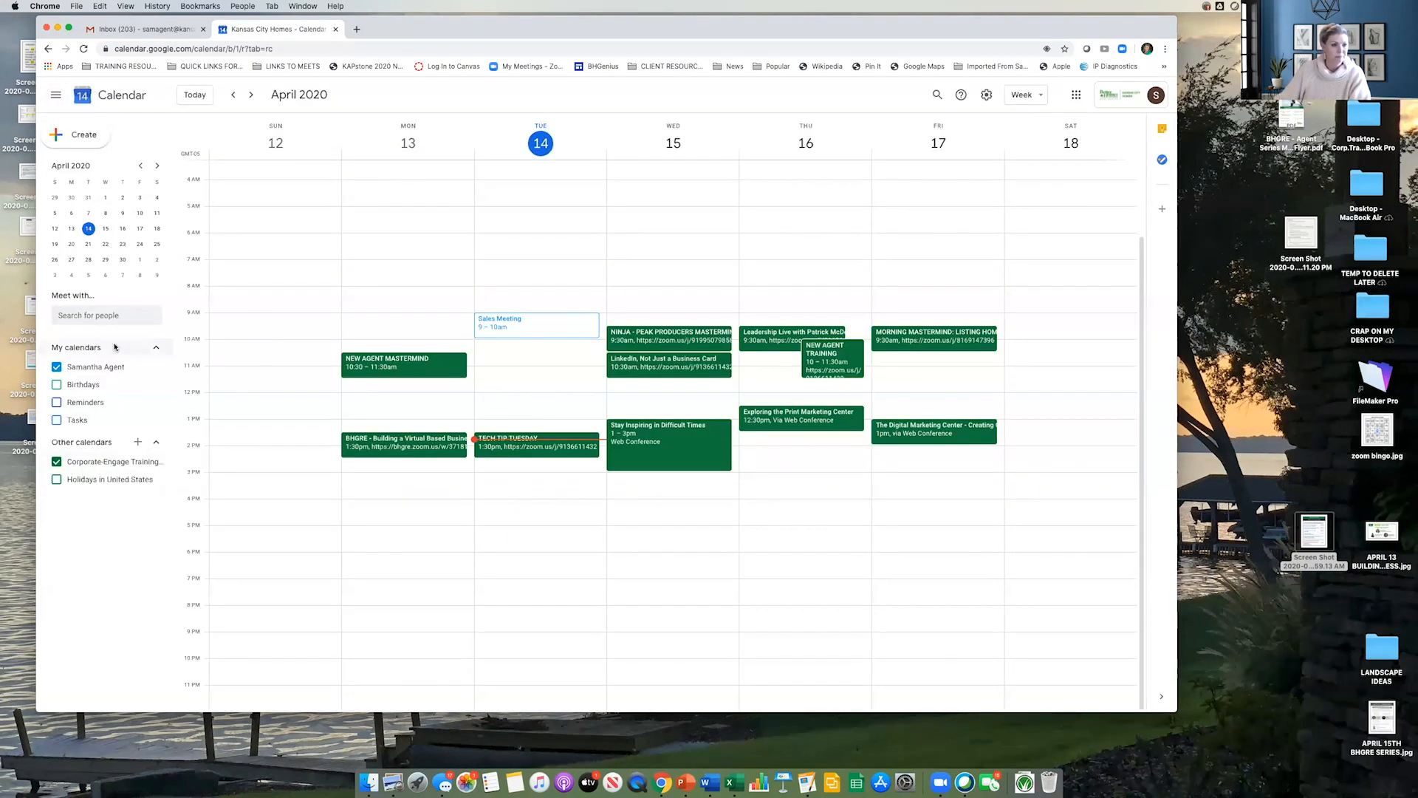
pyautogui.click(84, 50)
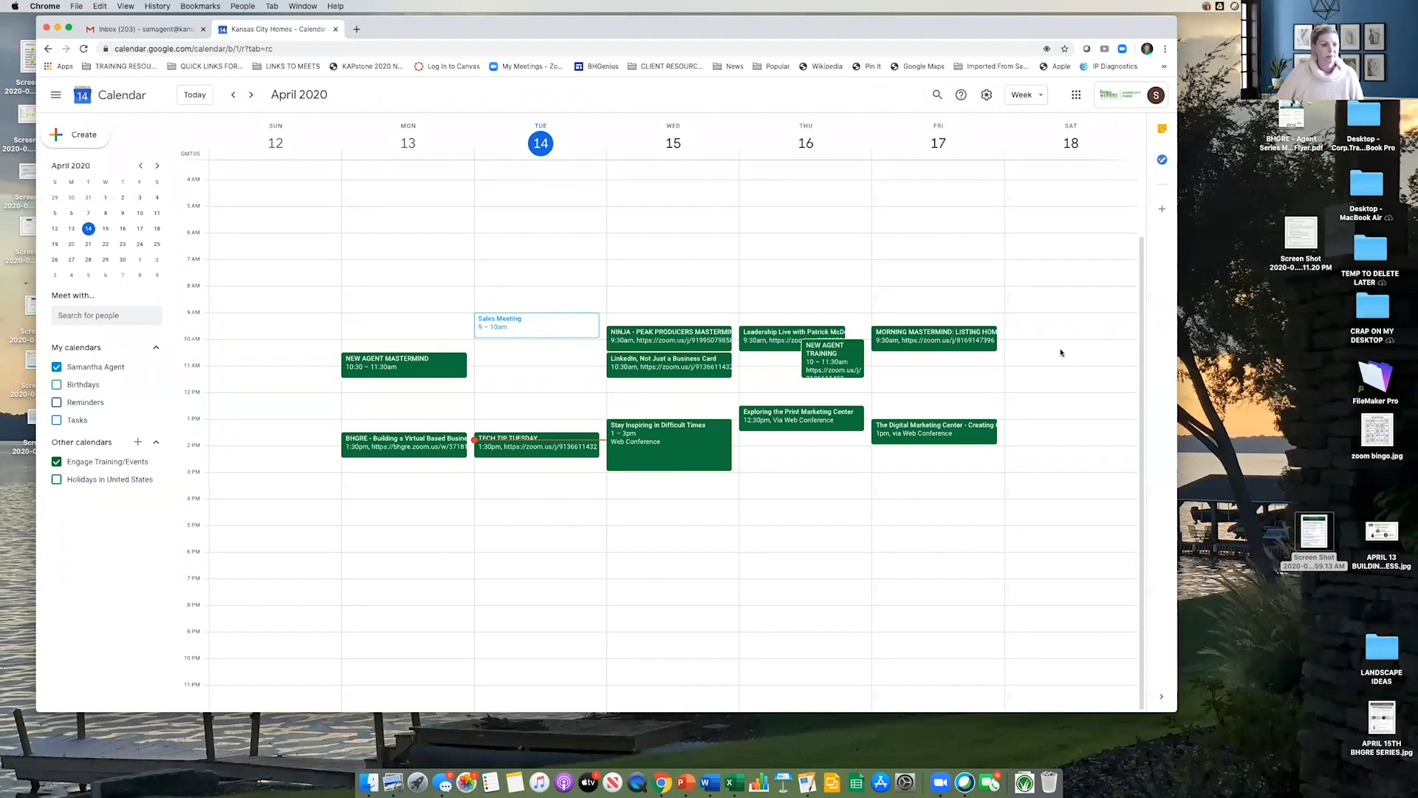
# Step: Dismiss the blank Friday draft event and copy the Thursday, April 16 Leadership Live event to the agent's own calendar, saving the copy
pyautogui.click(946, 511)
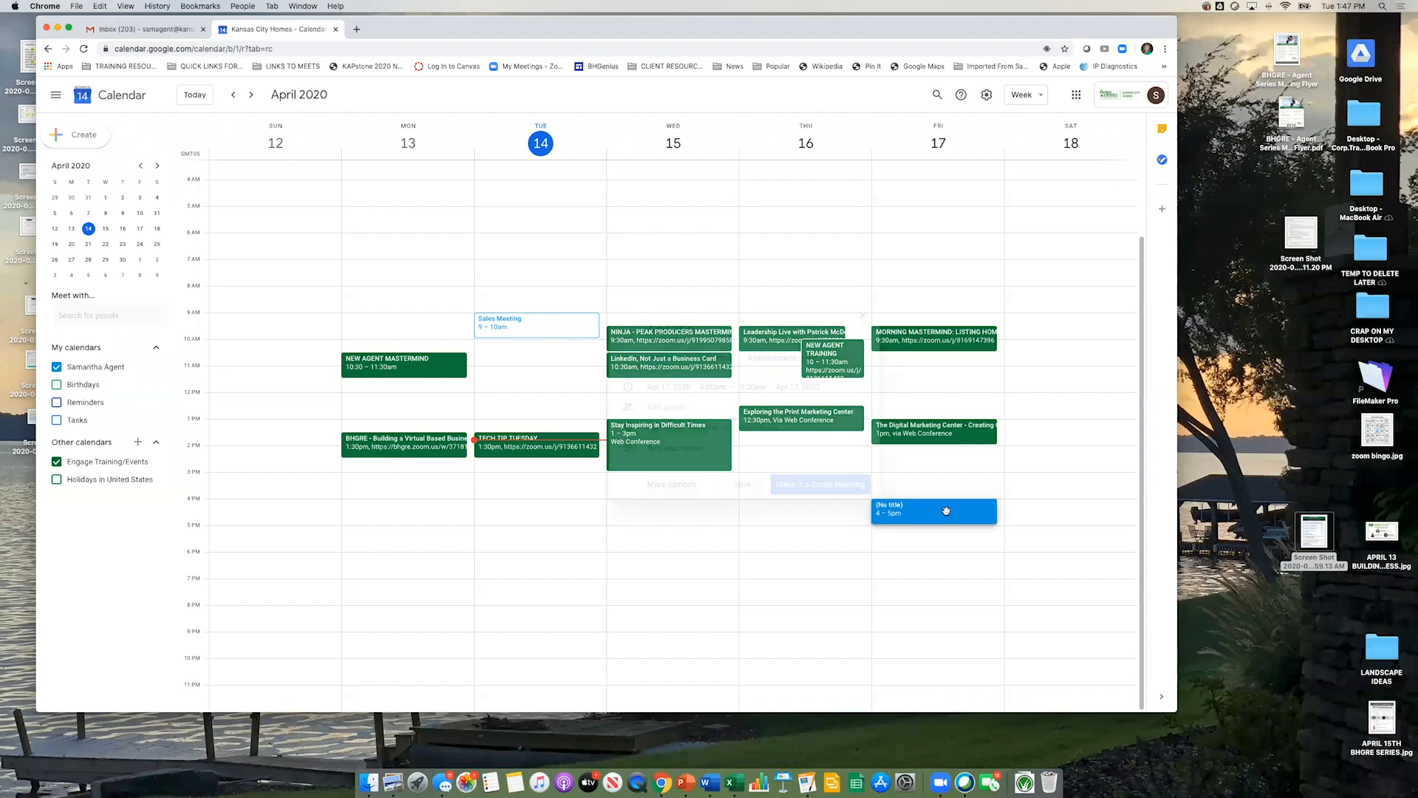
pyautogui.click(855, 318)
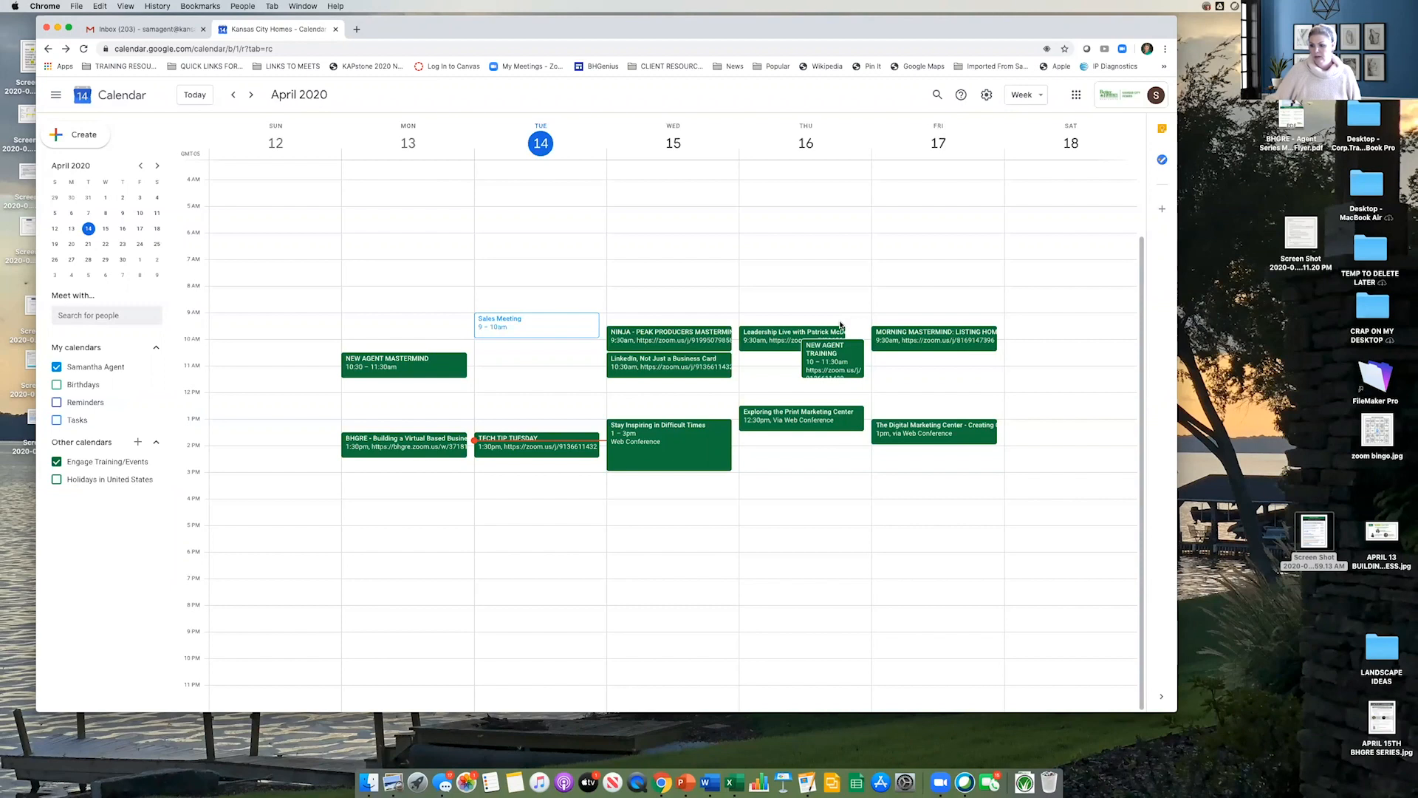
pyautogui.click(787, 348)
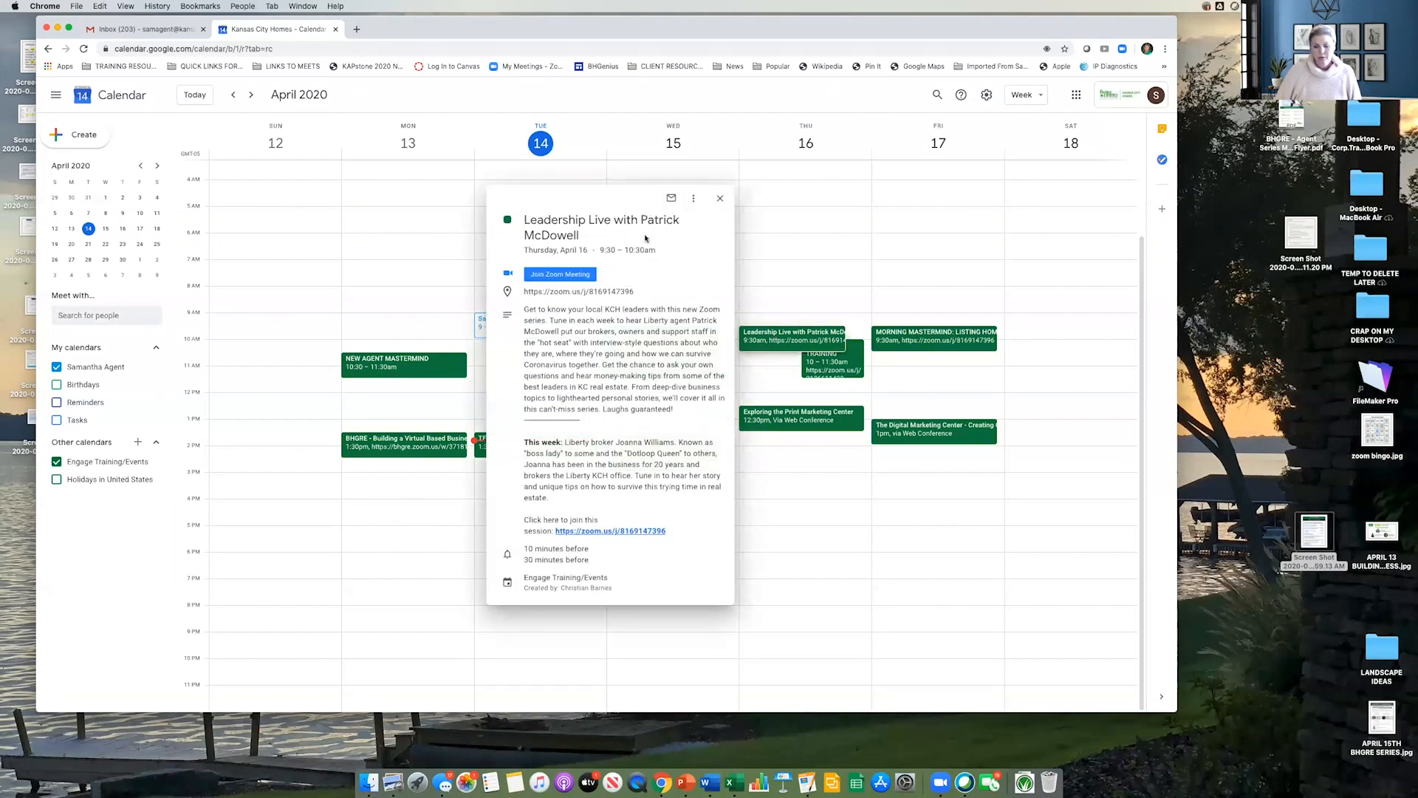
pyautogui.click(693, 198)
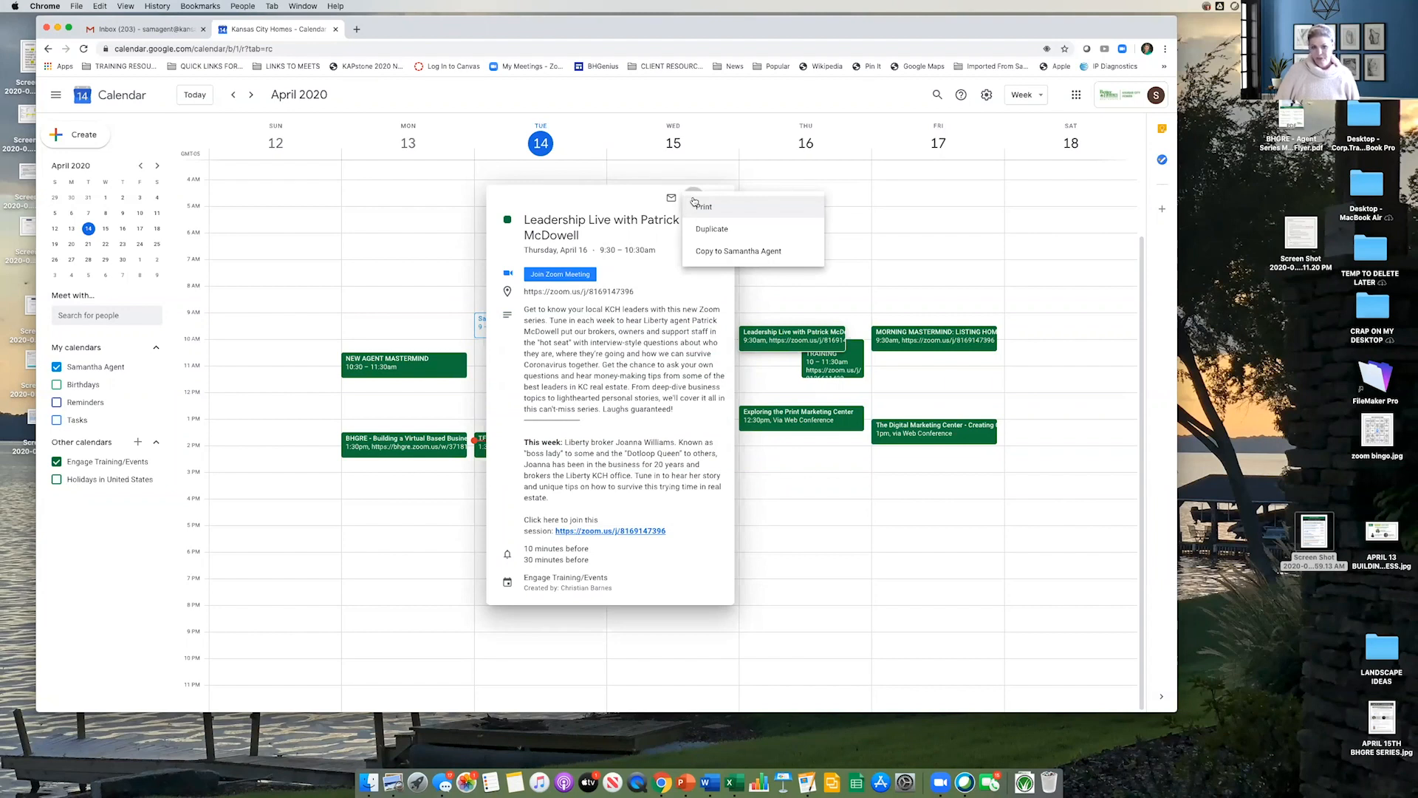
pyautogui.click(703, 252)
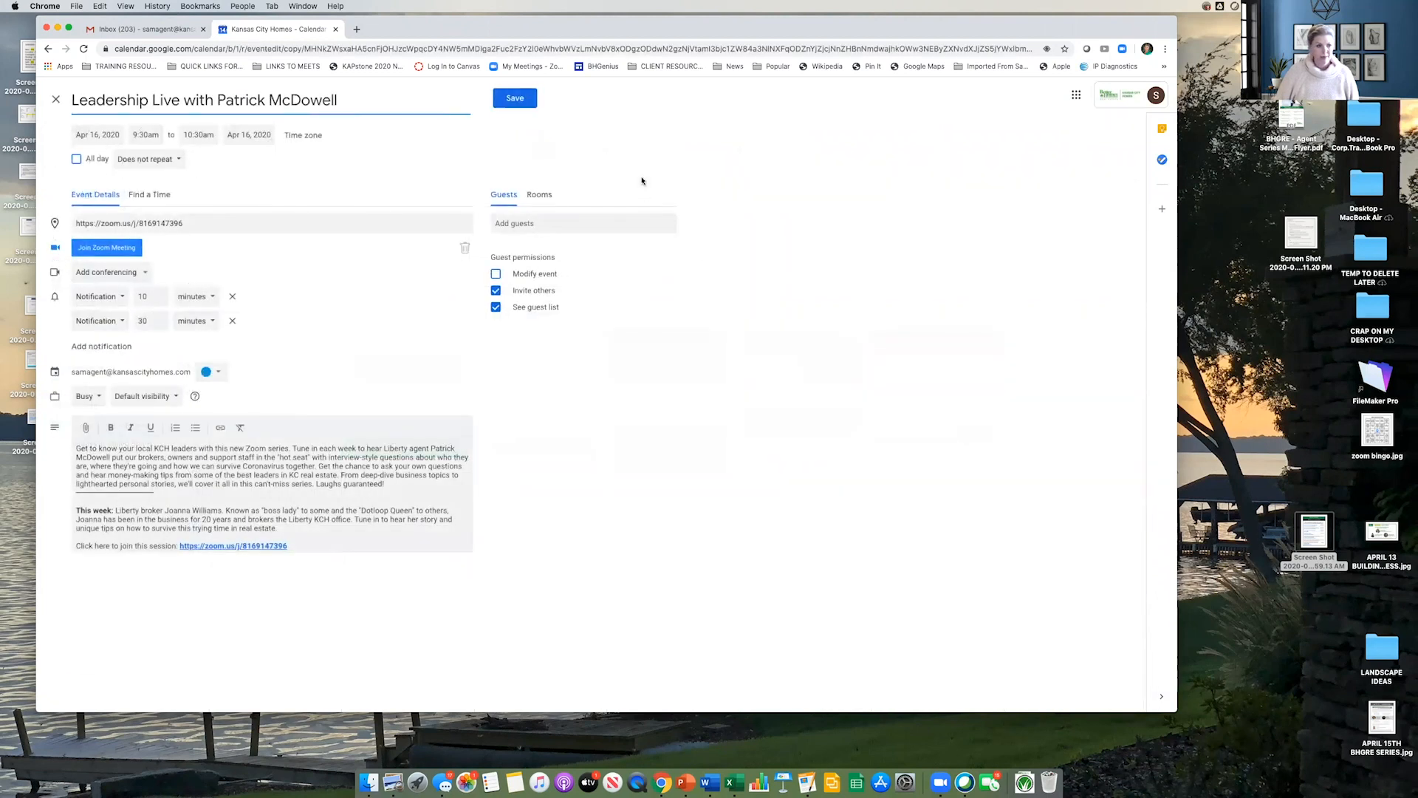
pyautogui.click(515, 99)
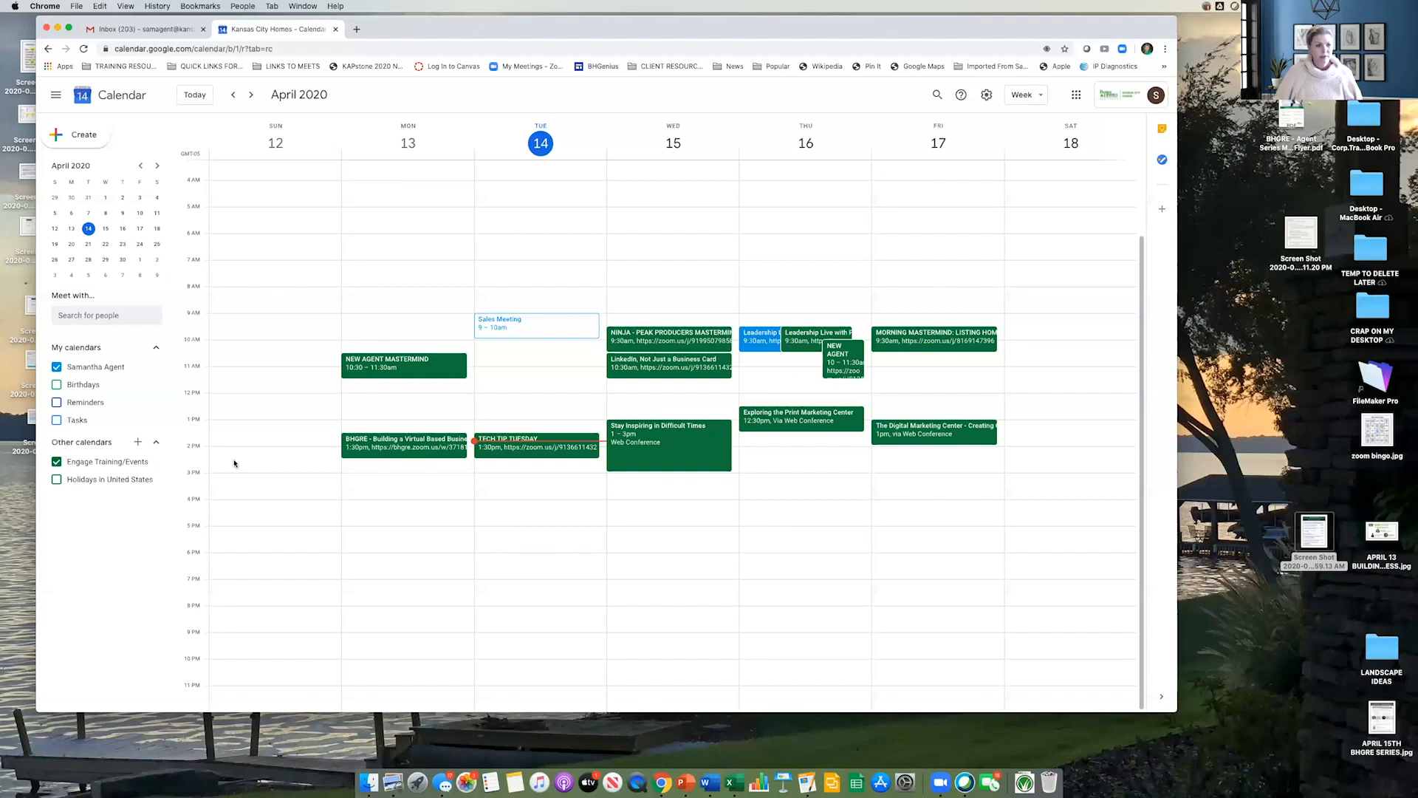
# Step: Copy the Wednesday NINJA - PEAK PRODUCERS MASTERMIND event to the agent's own calendar and save it
pyautogui.click(667, 337)
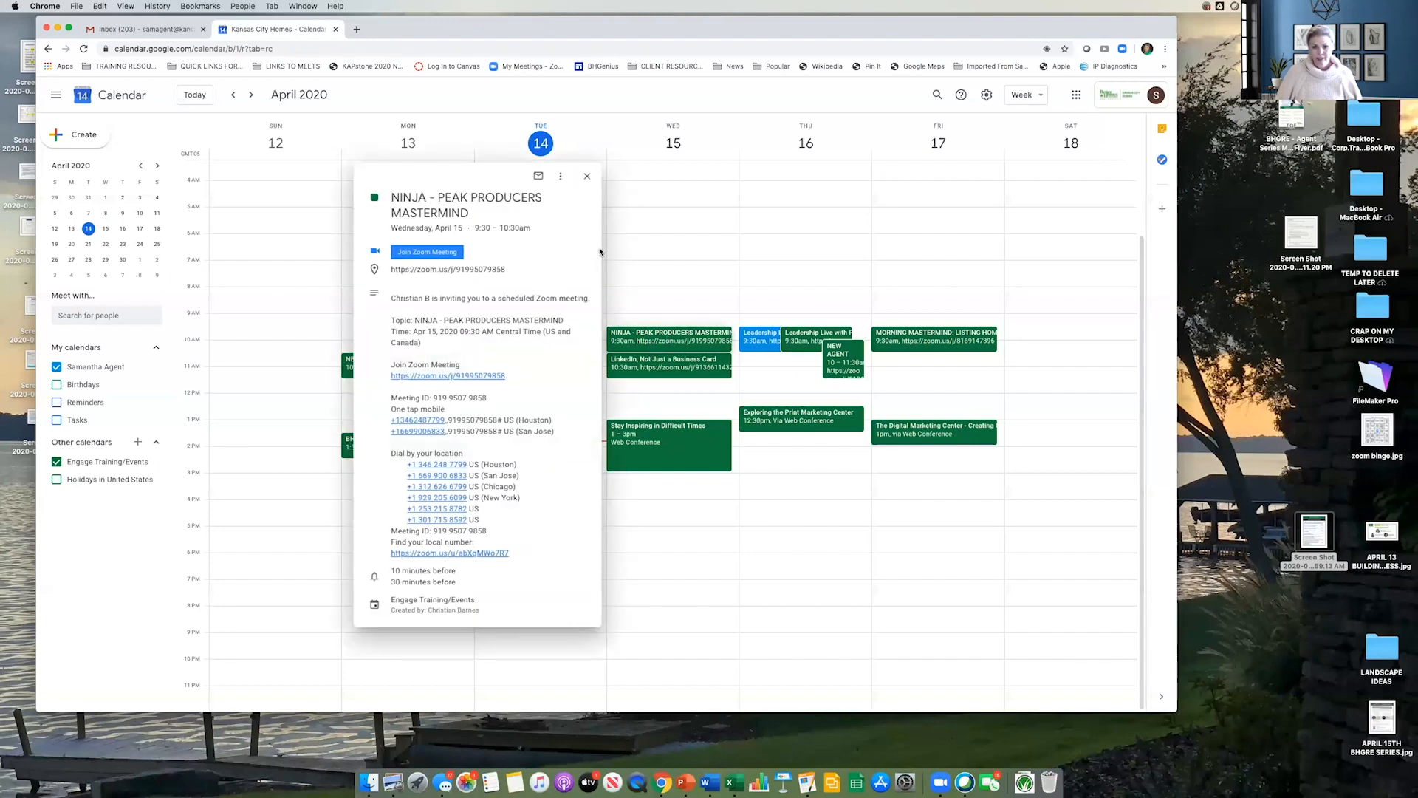
pyautogui.click(560, 177)
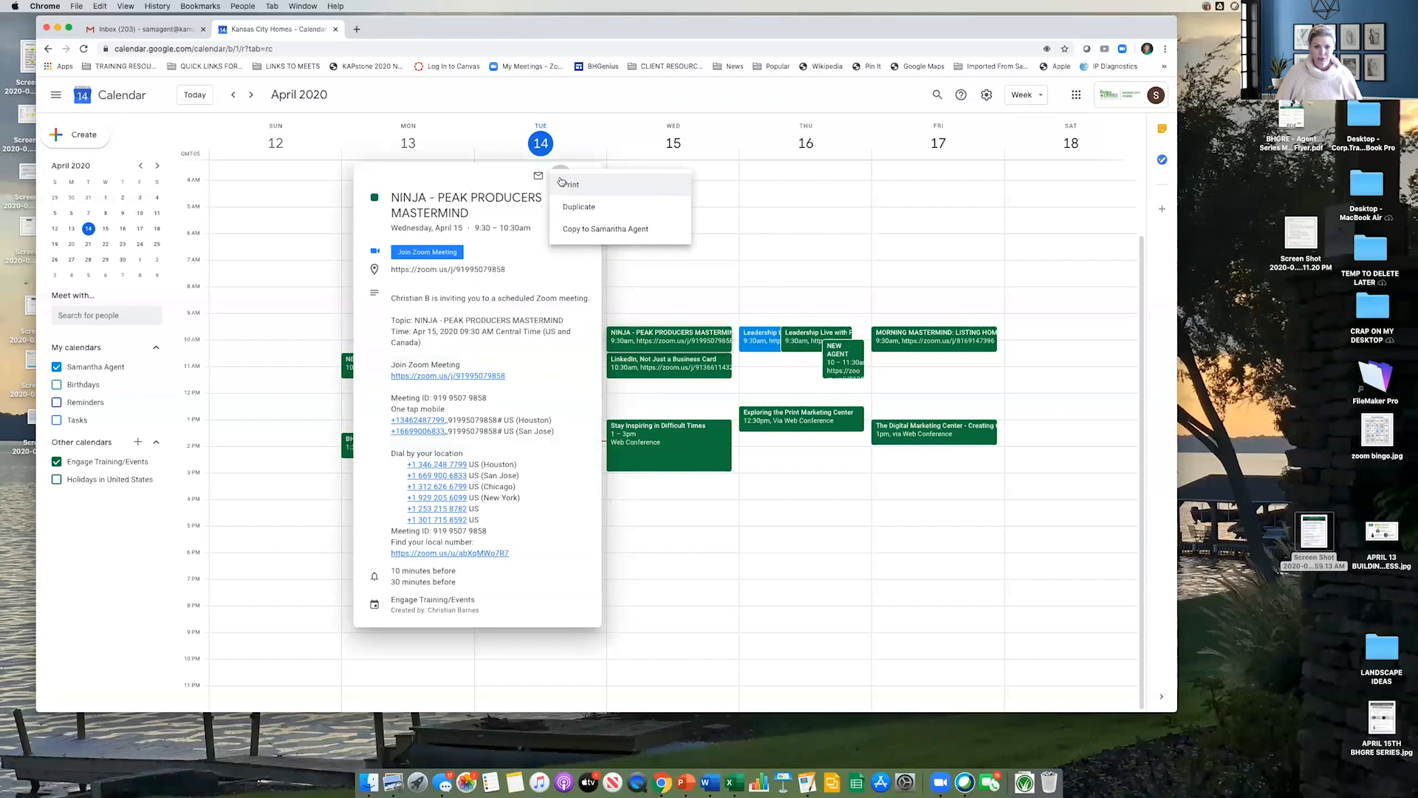
pyautogui.click(575, 228)
pyautogui.click(513, 100)
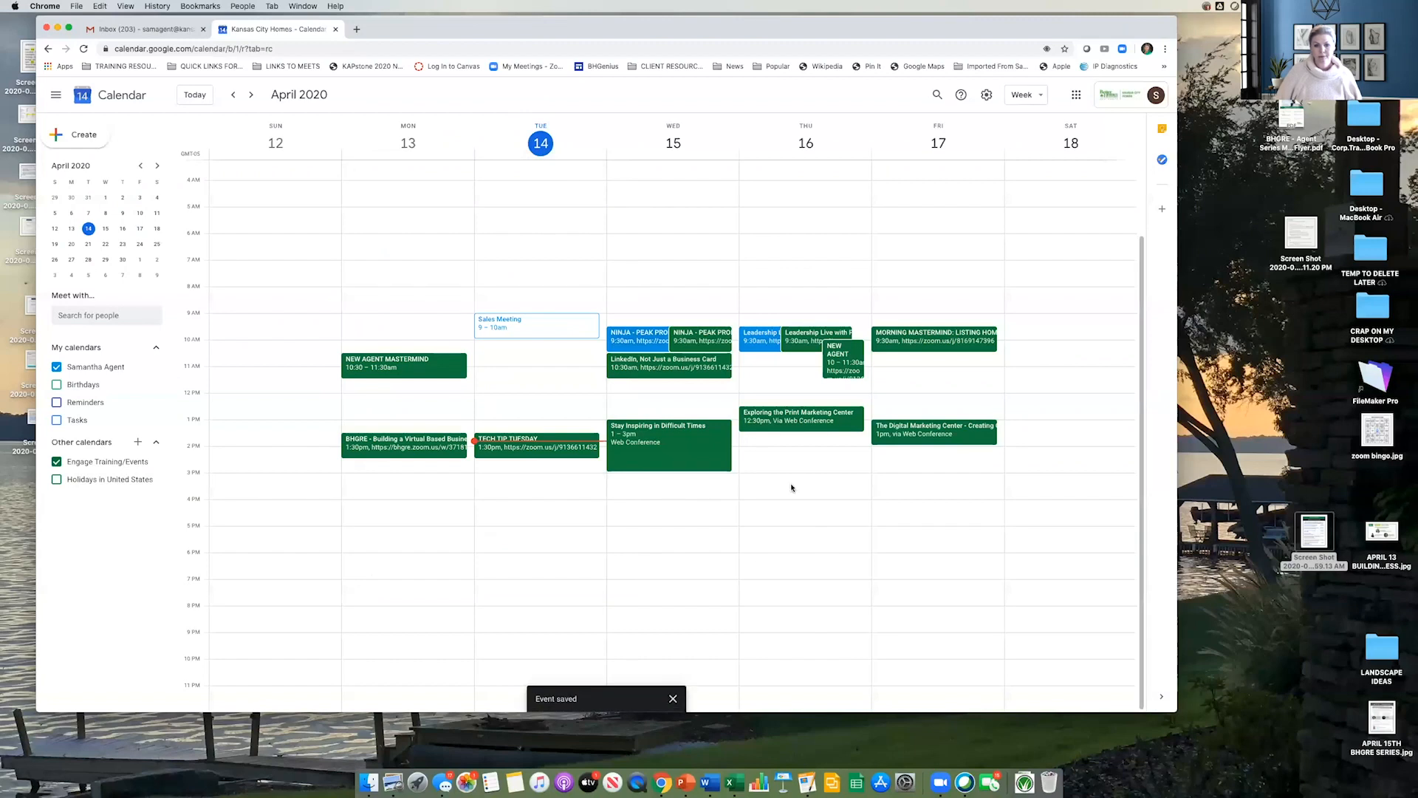
# Step: Toggle the display of the Engage Training/Events calendar off, on and off again, leaving it hidden
pyautogui.click(56, 461)
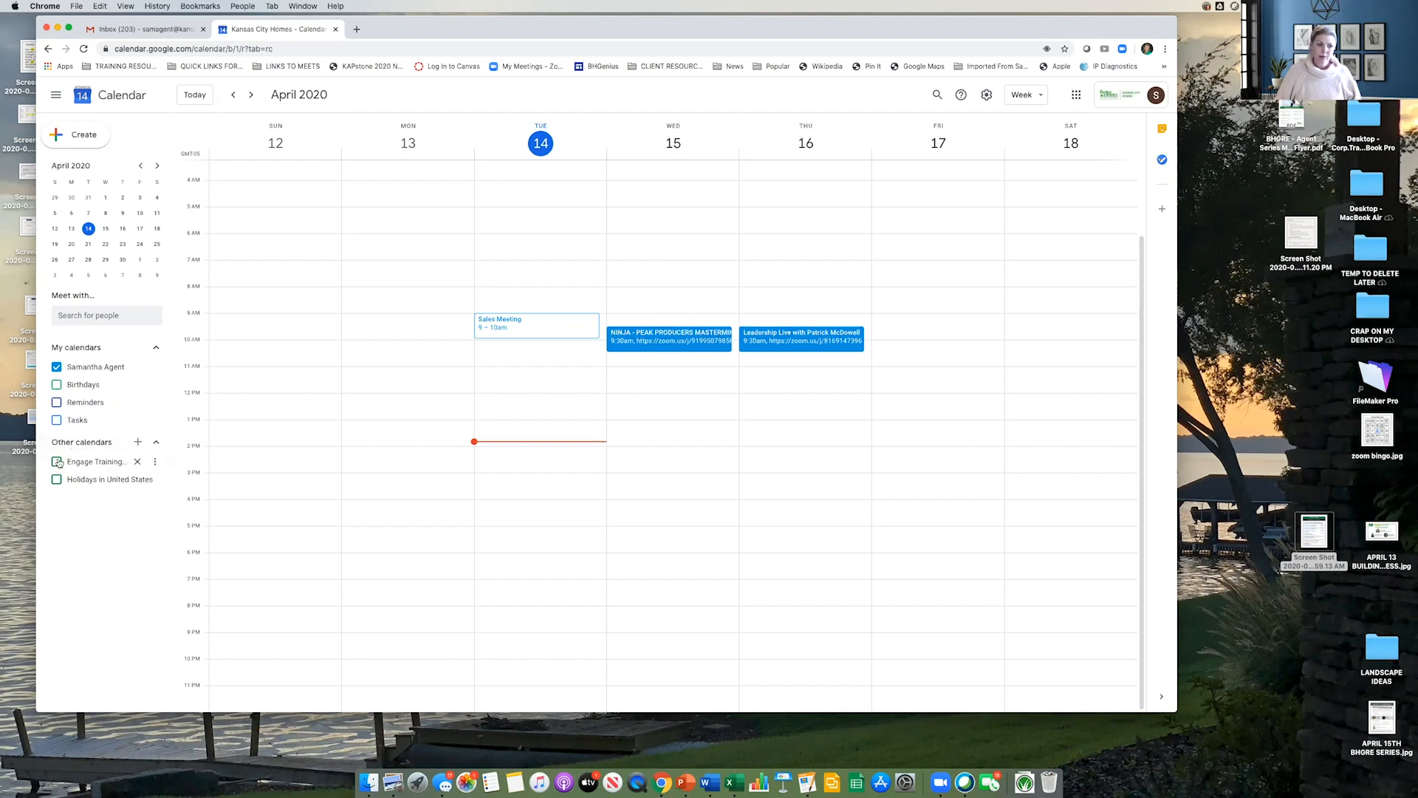
pyautogui.click(56, 463)
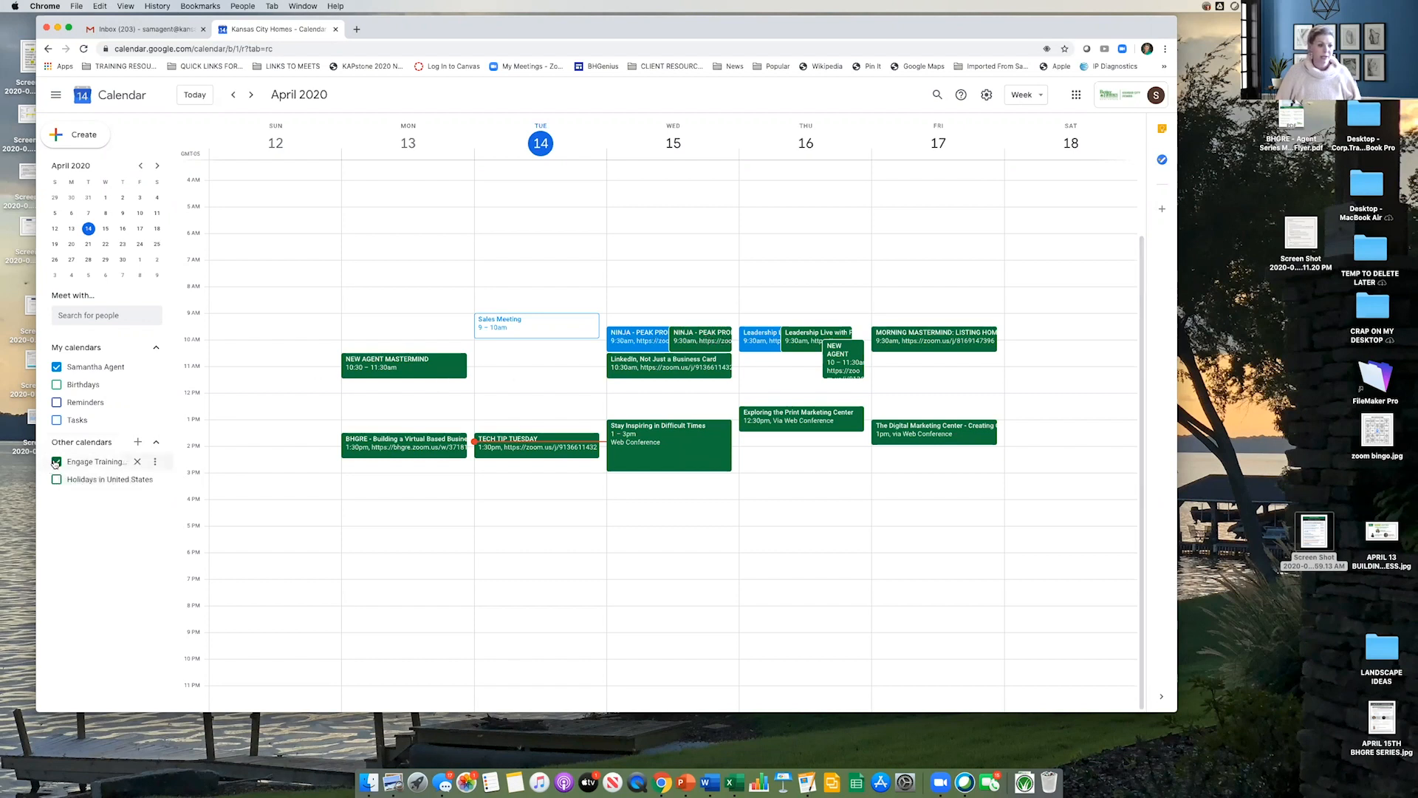
pyautogui.click(56, 462)
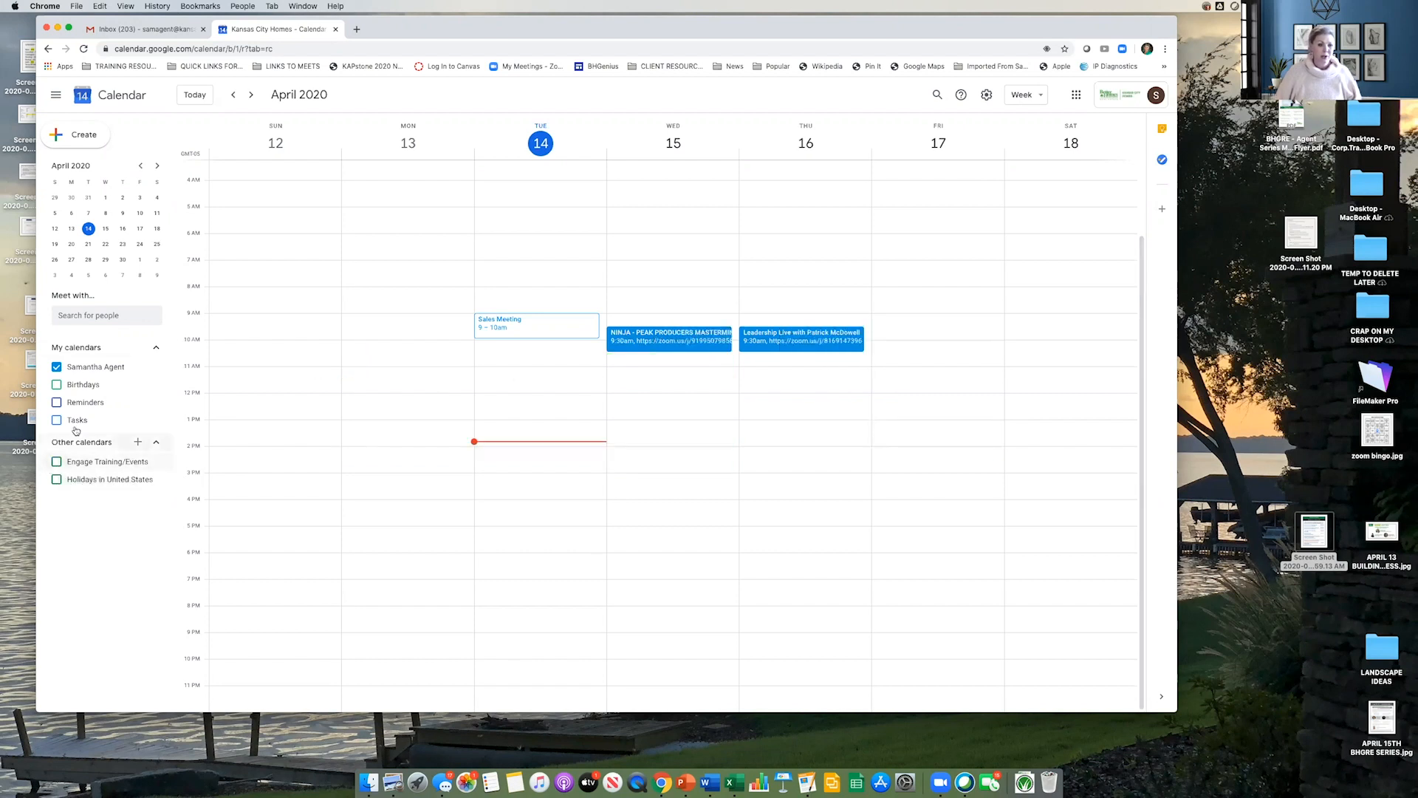
# Step: Open the Google Calendar of the browser's default account in a new tab
pyautogui.click(357, 31)
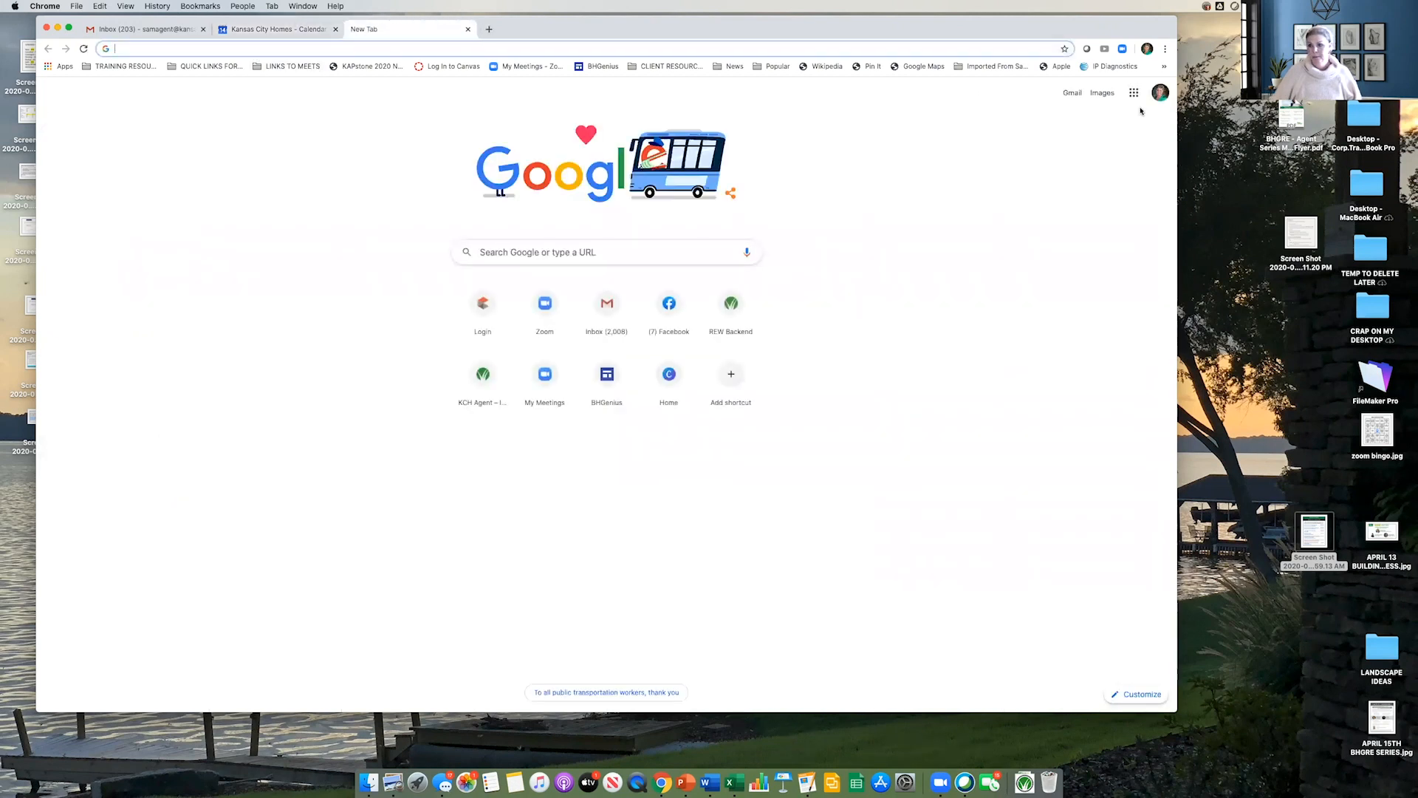
pyautogui.click(1134, 93)
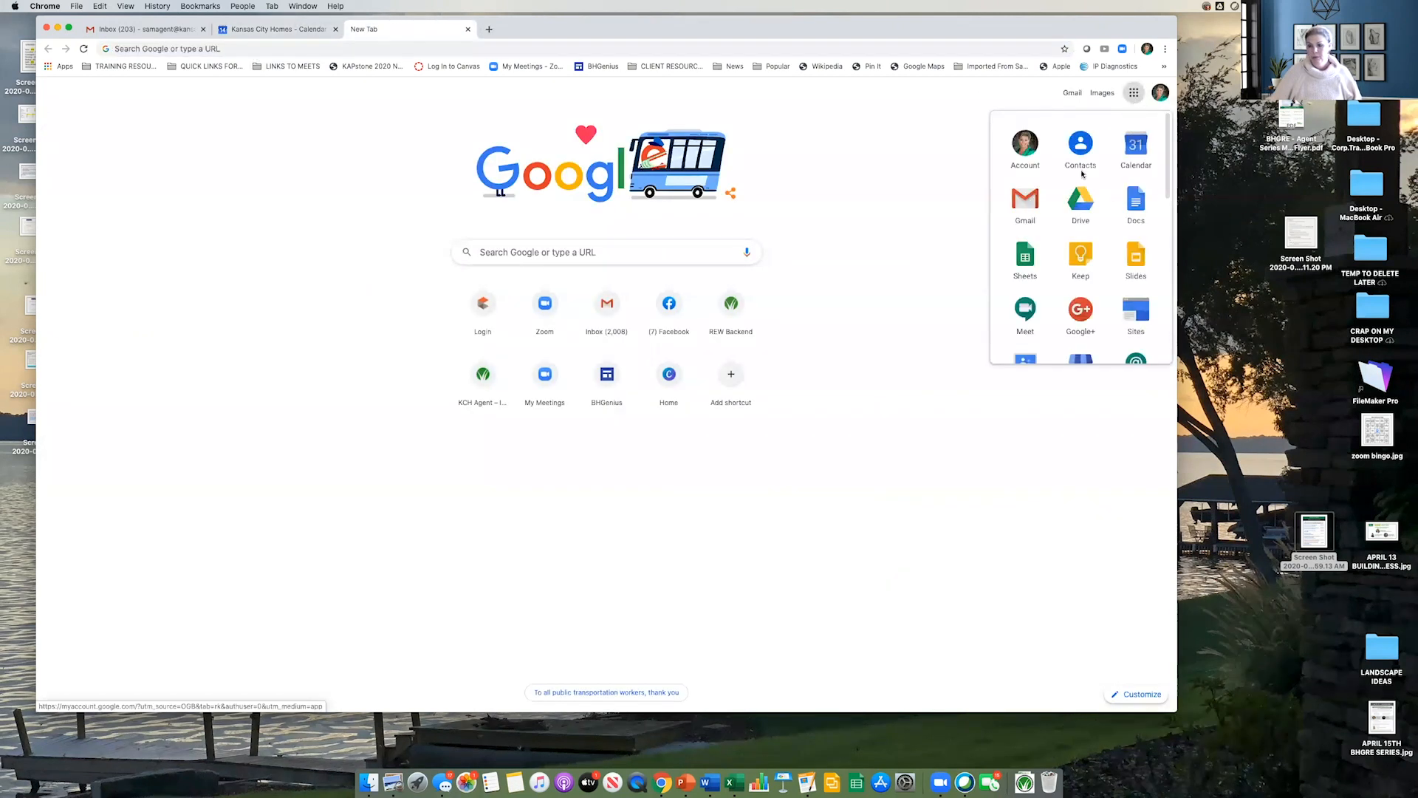
pyautogui.click(1142, 149)
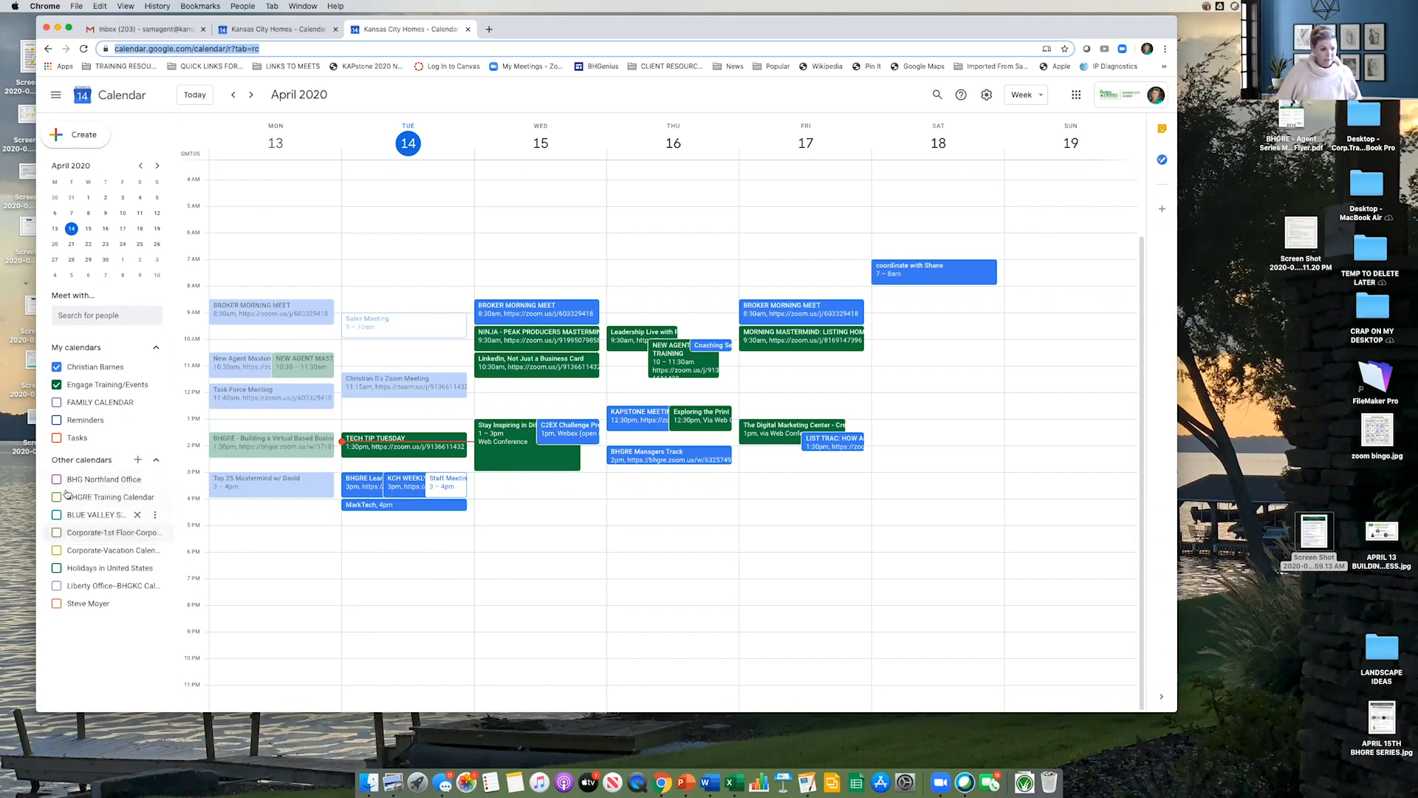
# Step: Display the BHG Northland Office, Liberty Office and a colleague's calendars, and hide the colleague's and Liberty Office calendars again
pyautogui.click(56, 479)
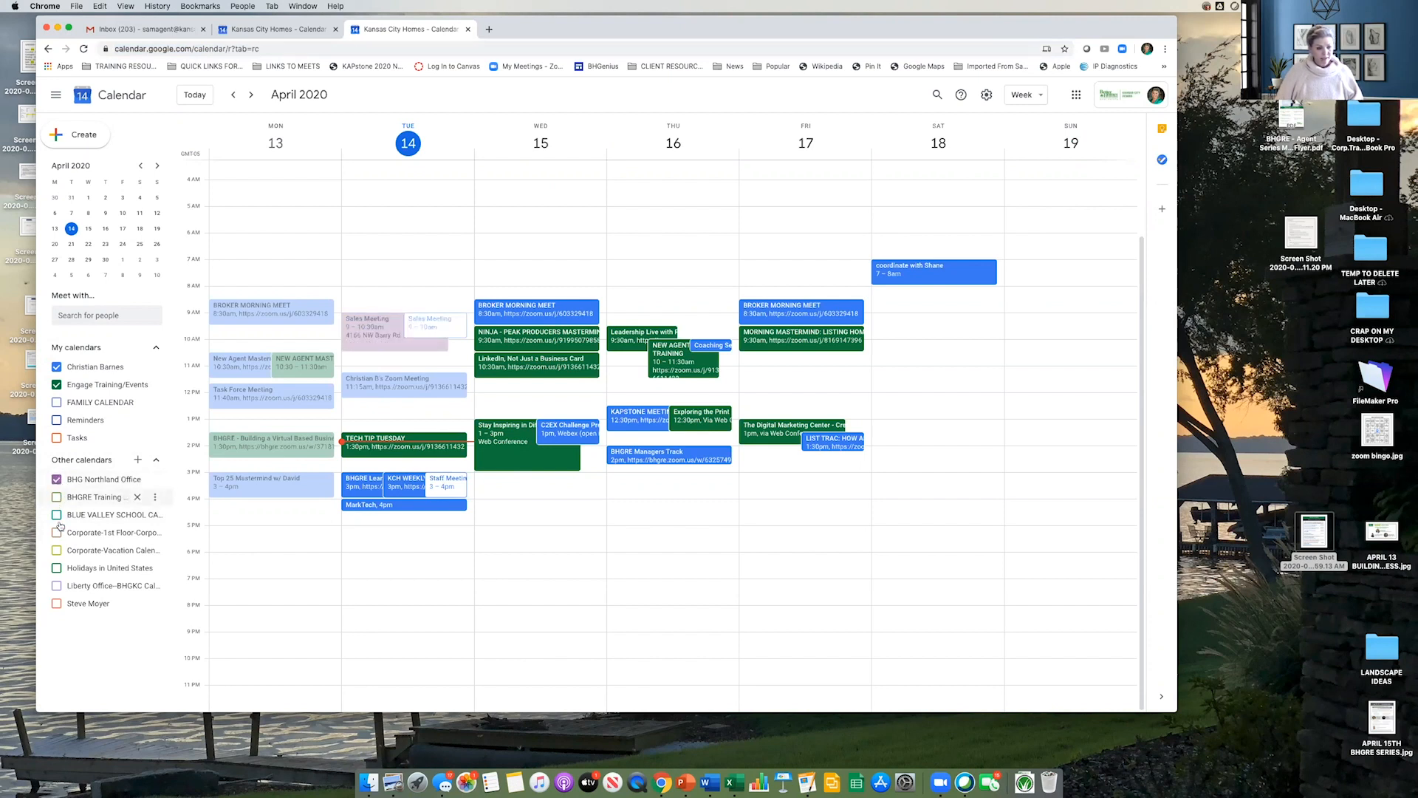
pyautogui.click(57, 586)
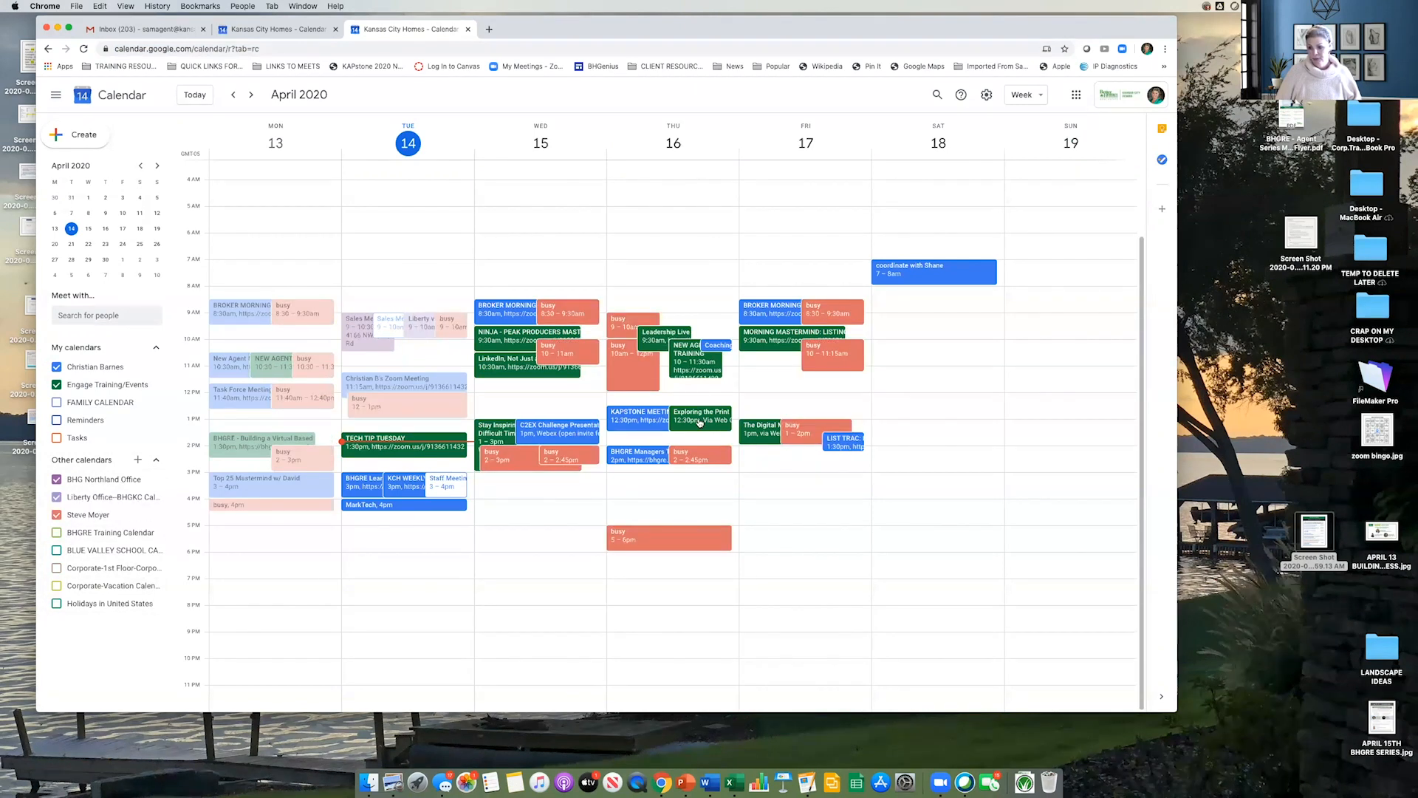
pyautogui.click(57, 516)
pyautogui.click(57, 497)
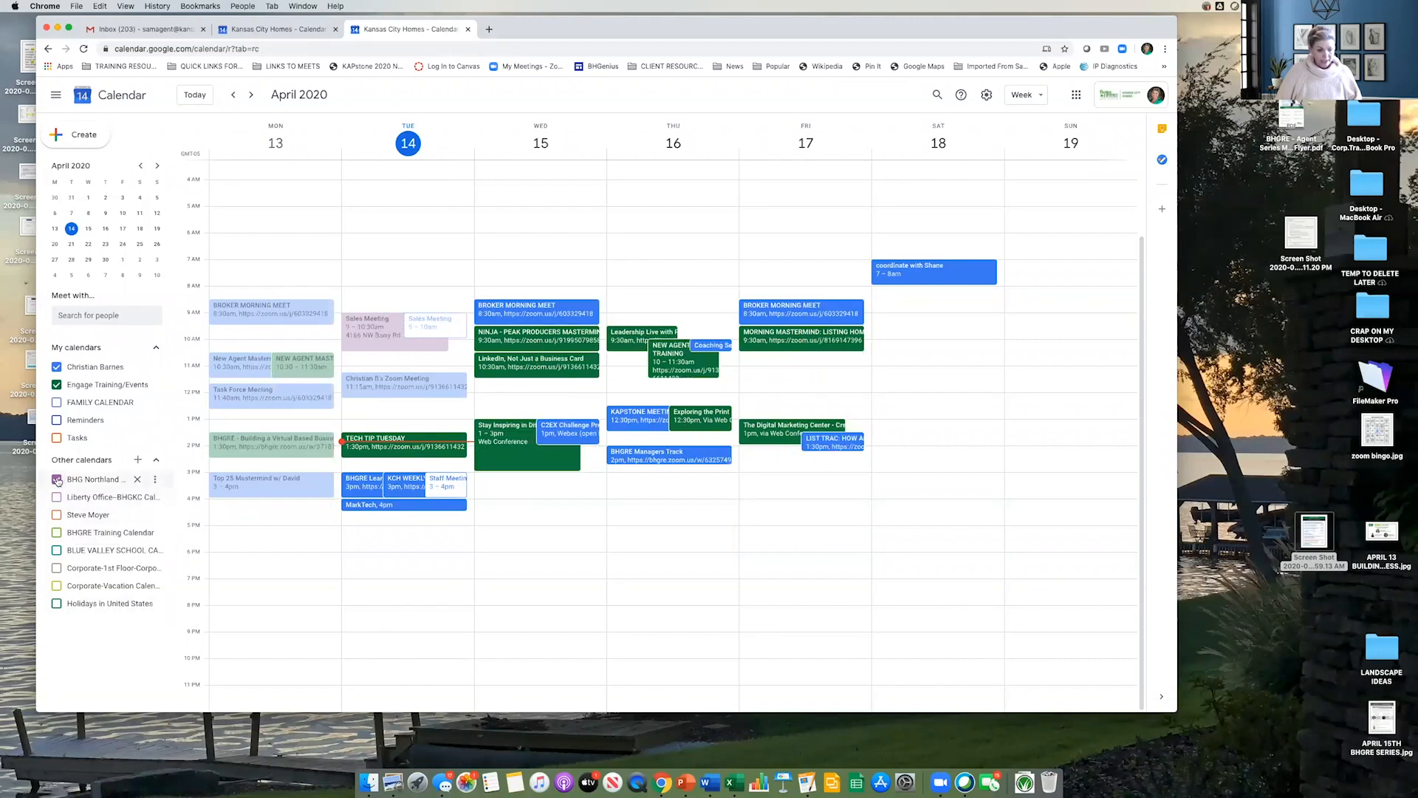
# Step: Hide the BHG Northland Office calendar, show and hide the BHGRE Training Calendar, and hide the Engage Training/Events calendar
pyautogui.click(57, 480)
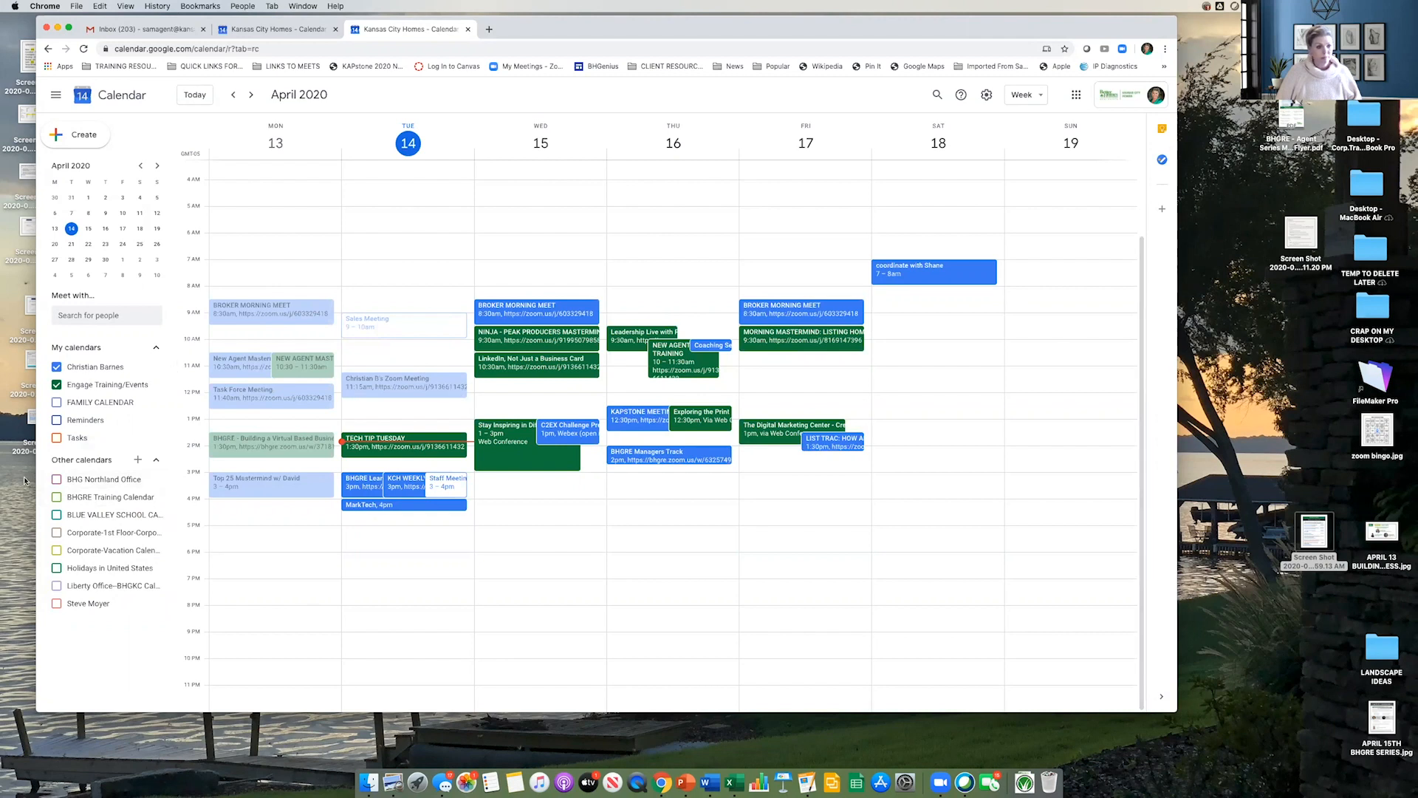
pyautogui.click(56, 498)
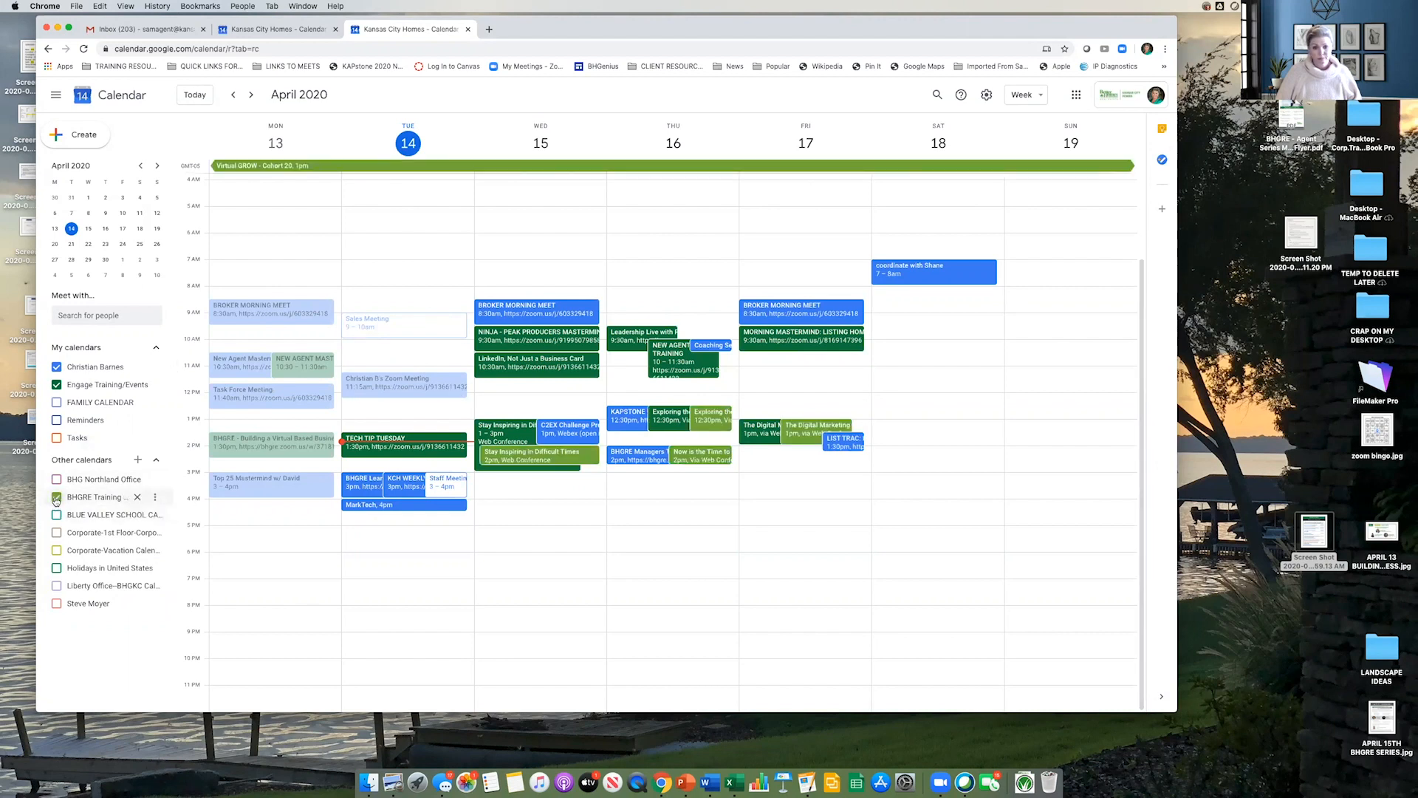
pyautogui.click(56, 498)
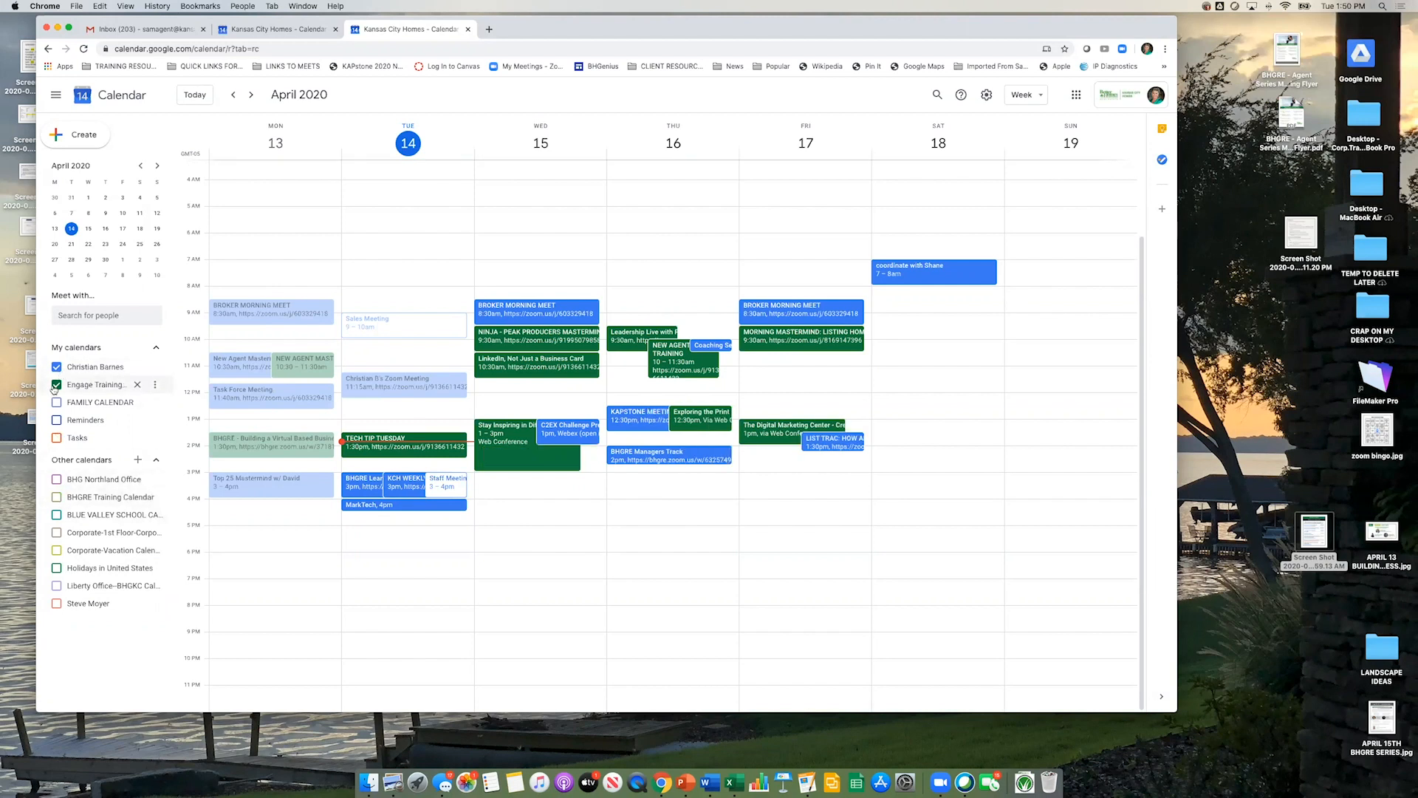
pyautogui.click(55, 385)
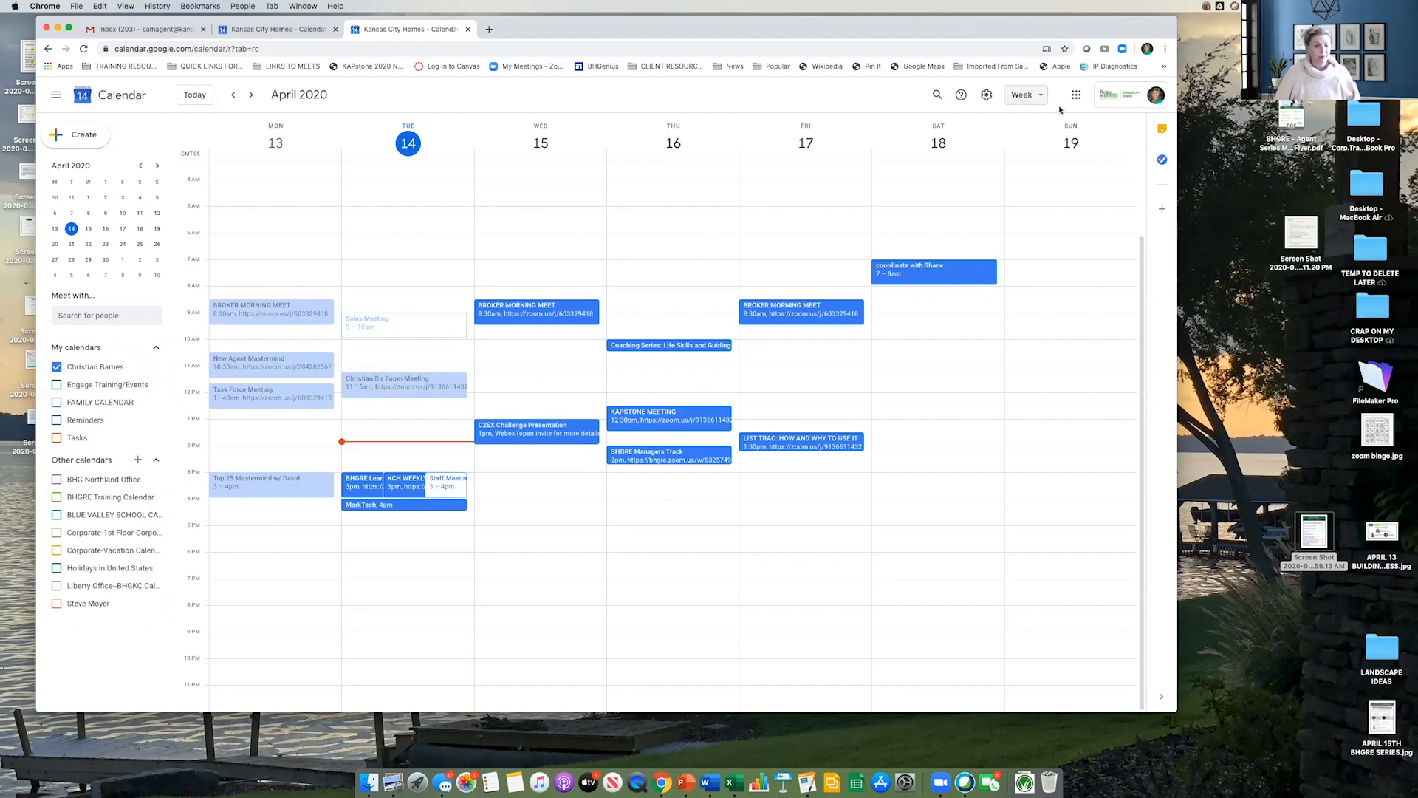
# Step: Switch the calendar from the Week view to the Day view and on to the 4 days view
pyautogui.click(1038, 100)
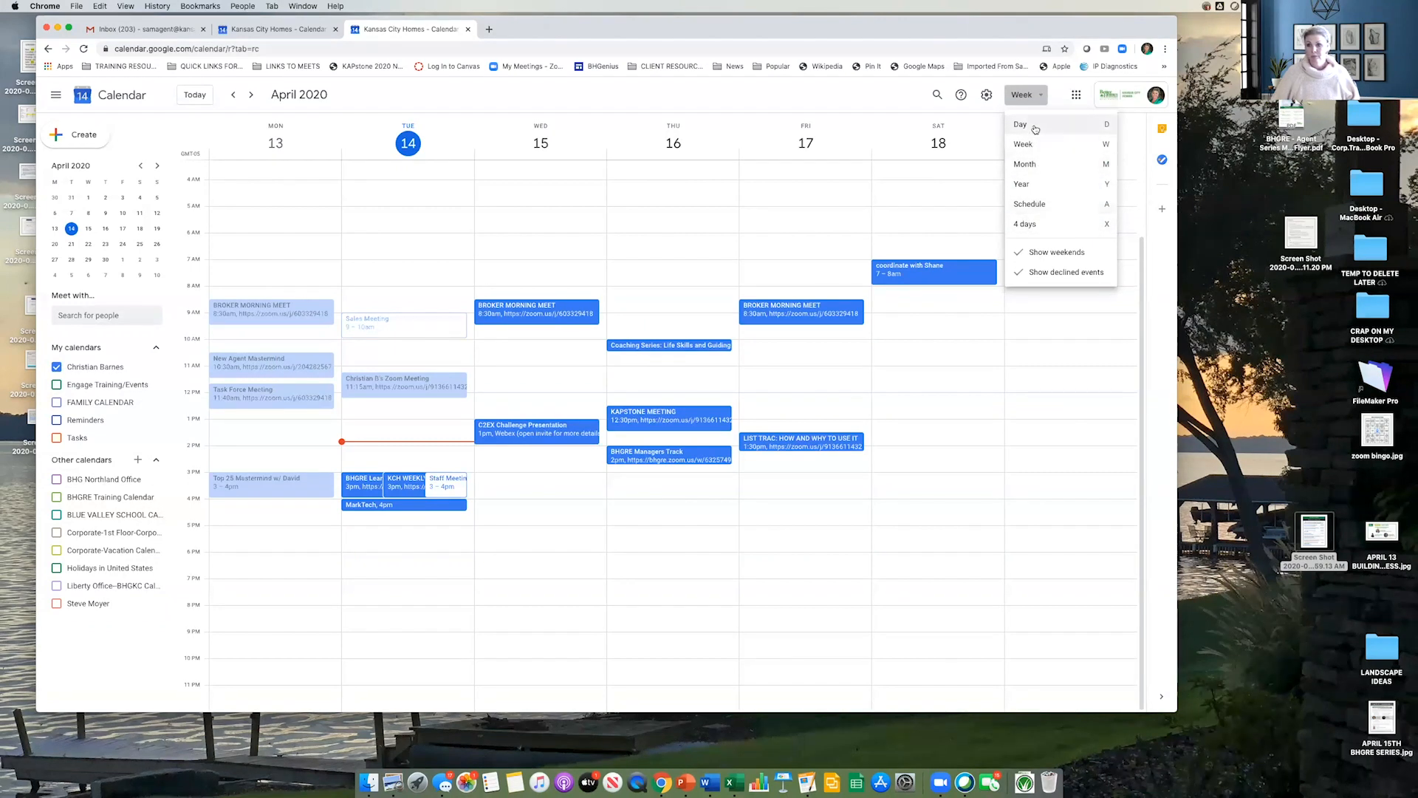
pyautogui.click(1036, 127)
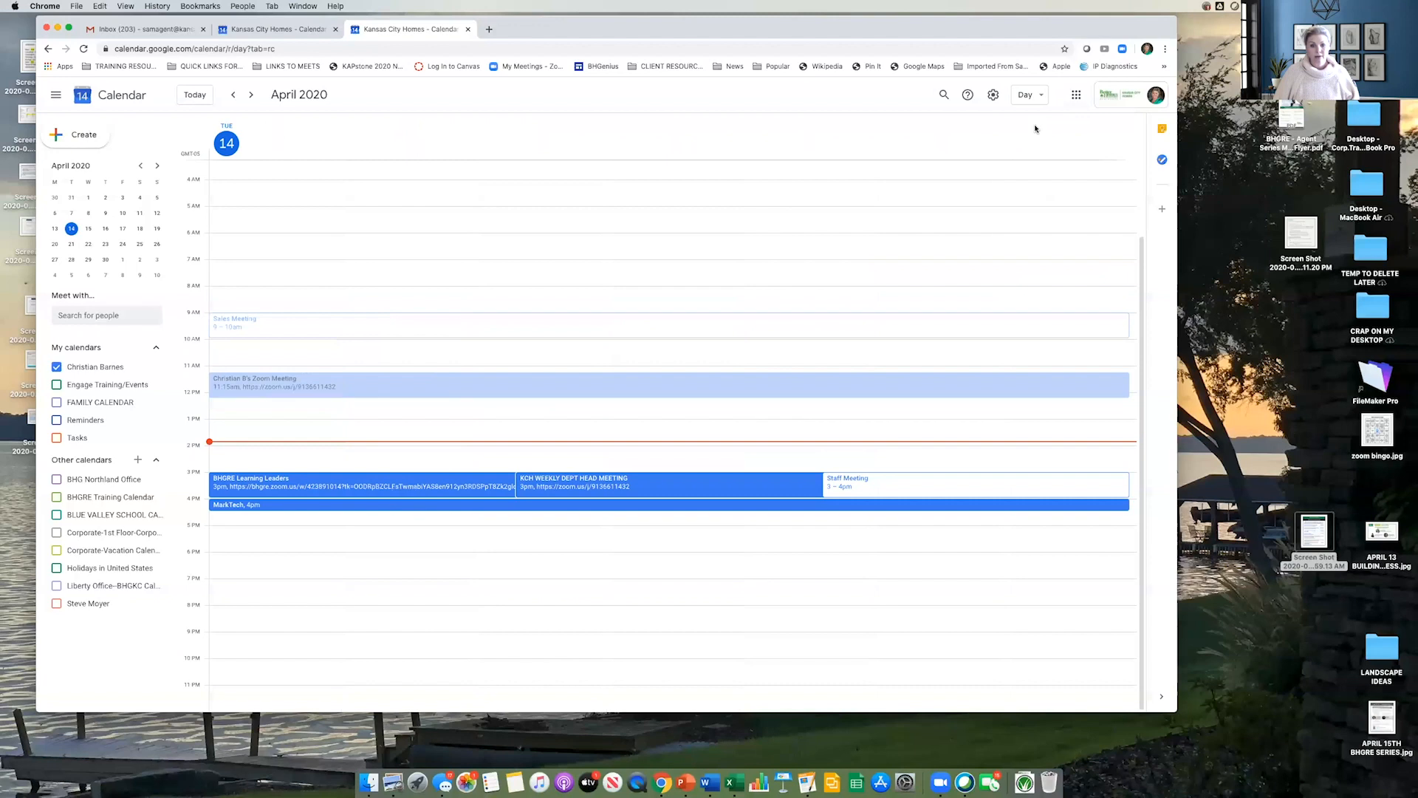
pyautogui.click(1029, 94)
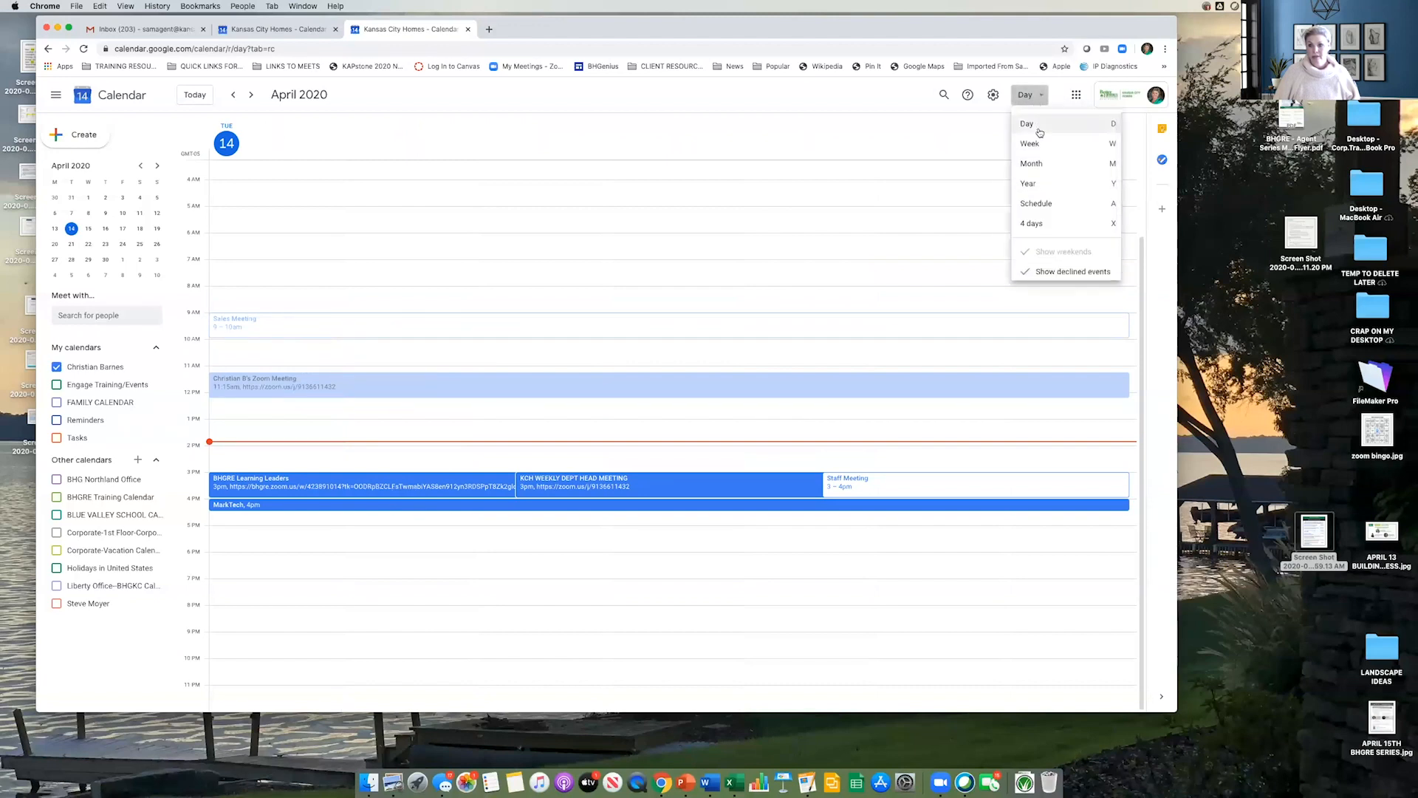
pyautogui.click(1058, 224)
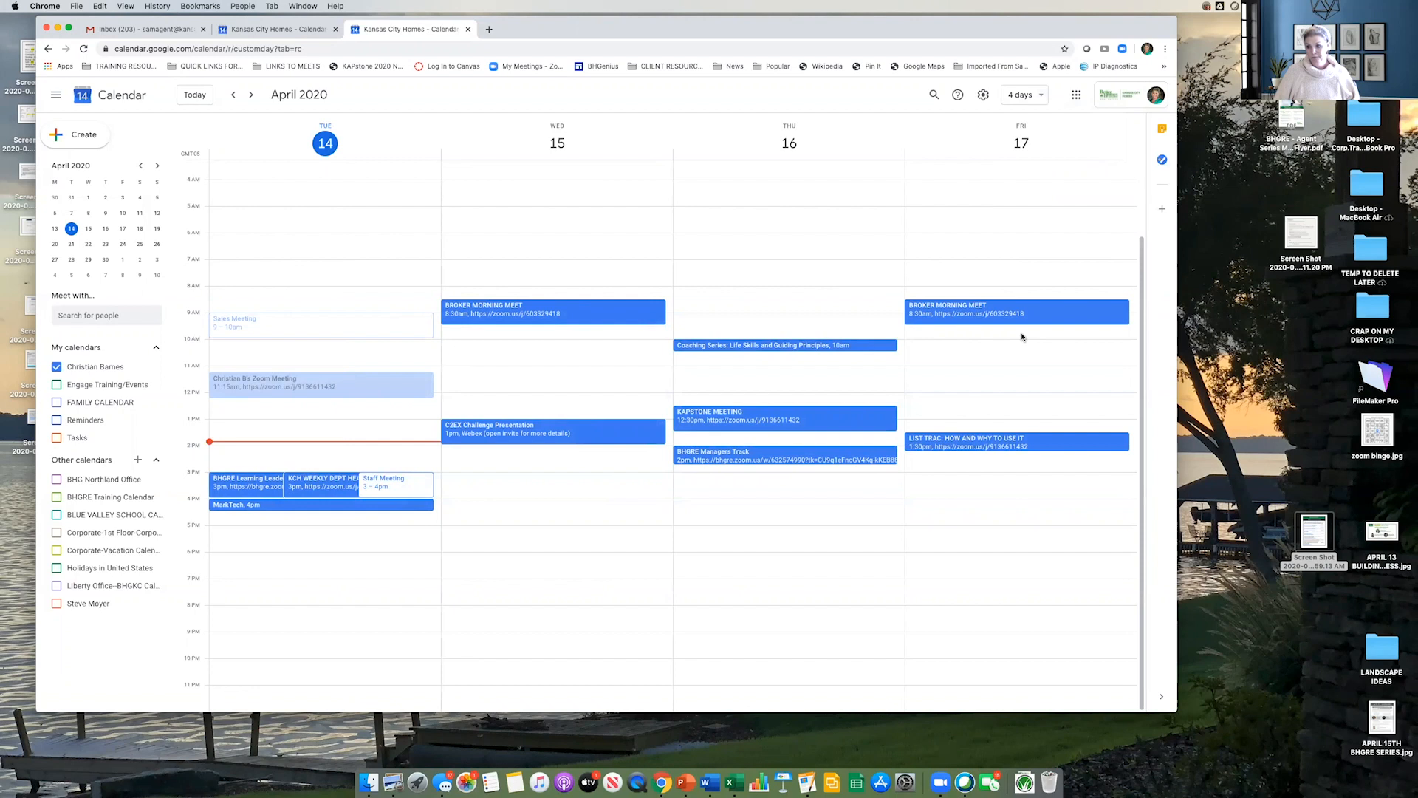
pyautogui.click(1024, 96)
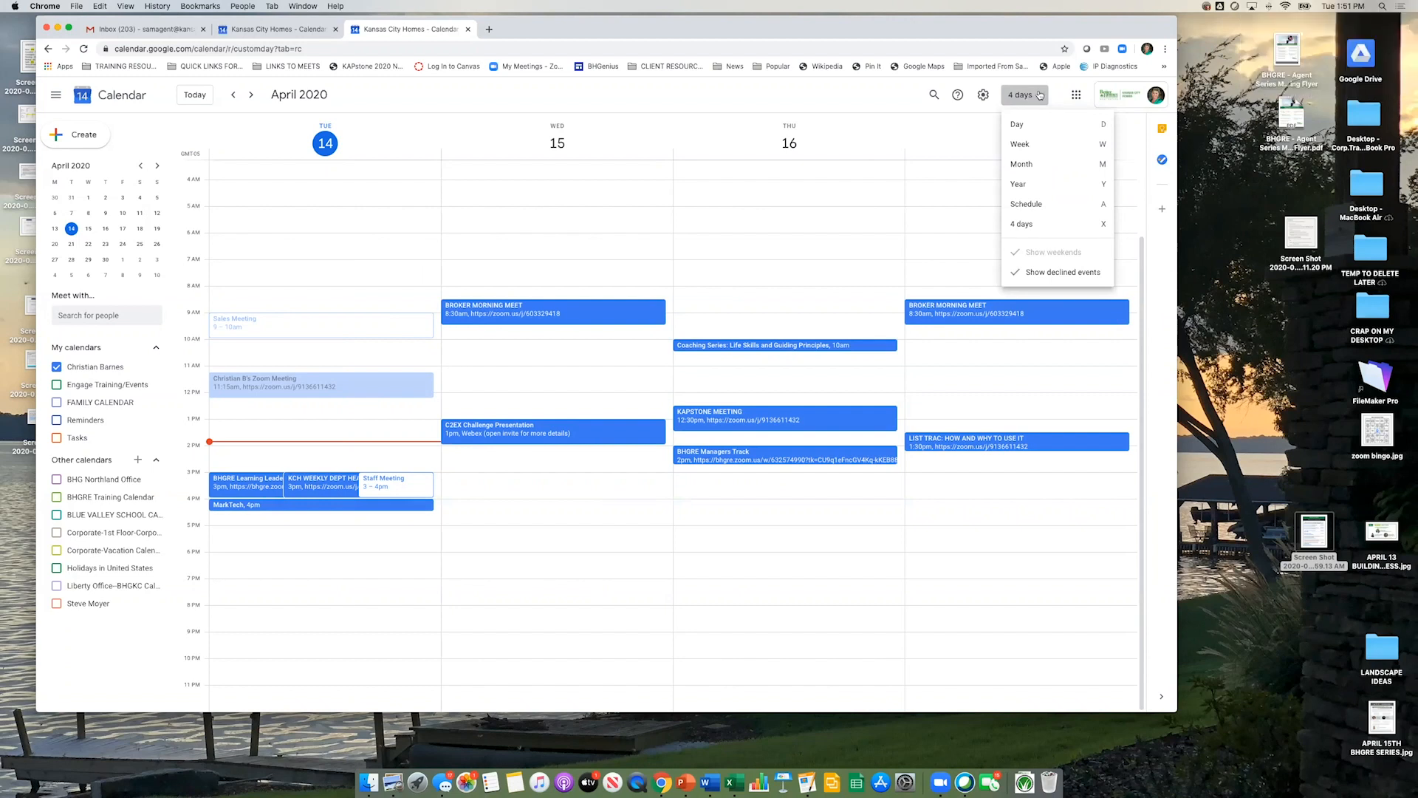
pyautogui.click(872, 95)
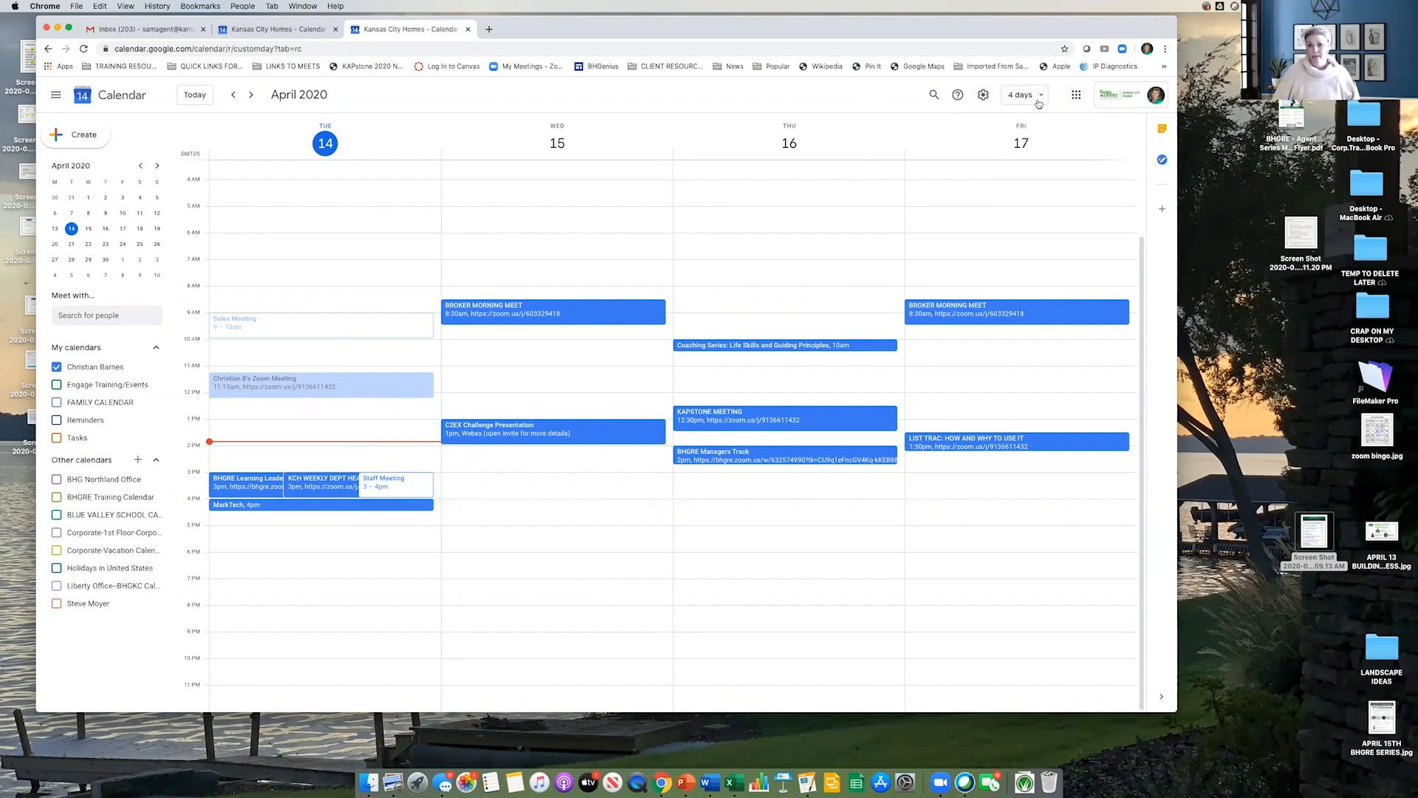
# Step: Advance the 4 days view to the period of May 20 to 23, 2020
pyautogui.click(249, 95)
pyautogui.click(249, 95)
pyautogui.click(248, 95)
pyautogui.click(249, 95)
pyautogui.click(249, 96)
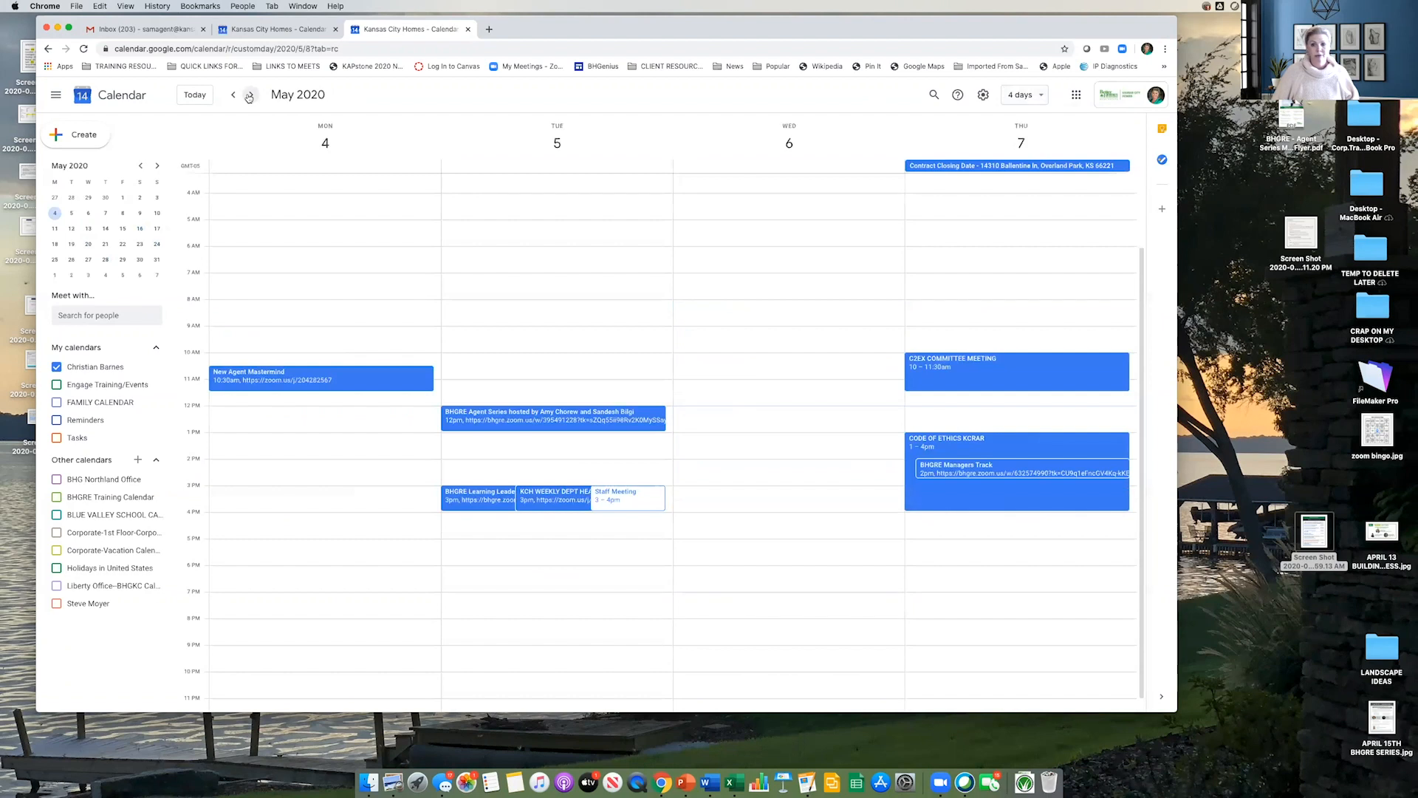
pyautogui.click(251, 96)
pyautogui.click(251, 95)
pyautogui.click(251, 95)
pyautogui.click(250, 95)
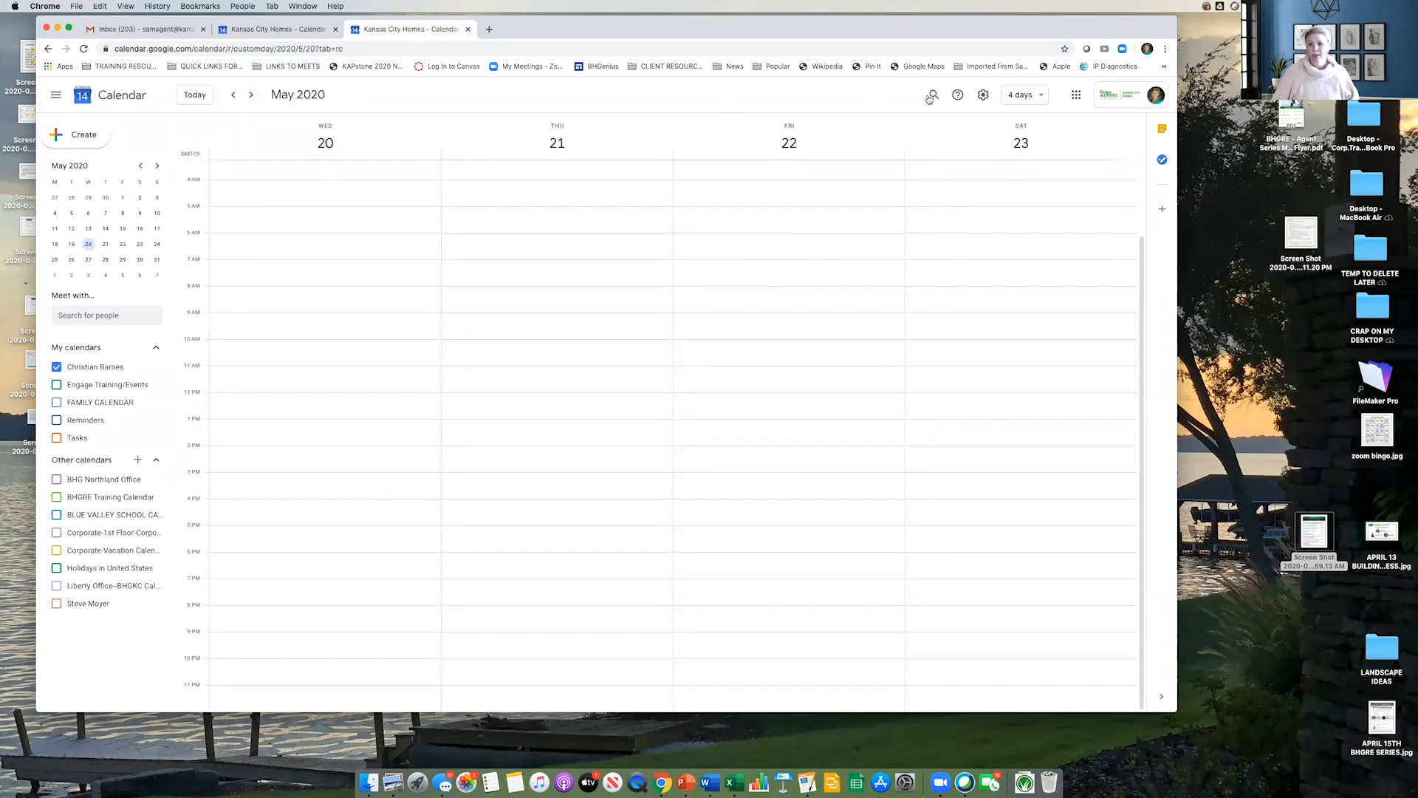
# Step: Switch the calendar to the Month view and go forward to July 2020
pyautogui.click(1023, 95)
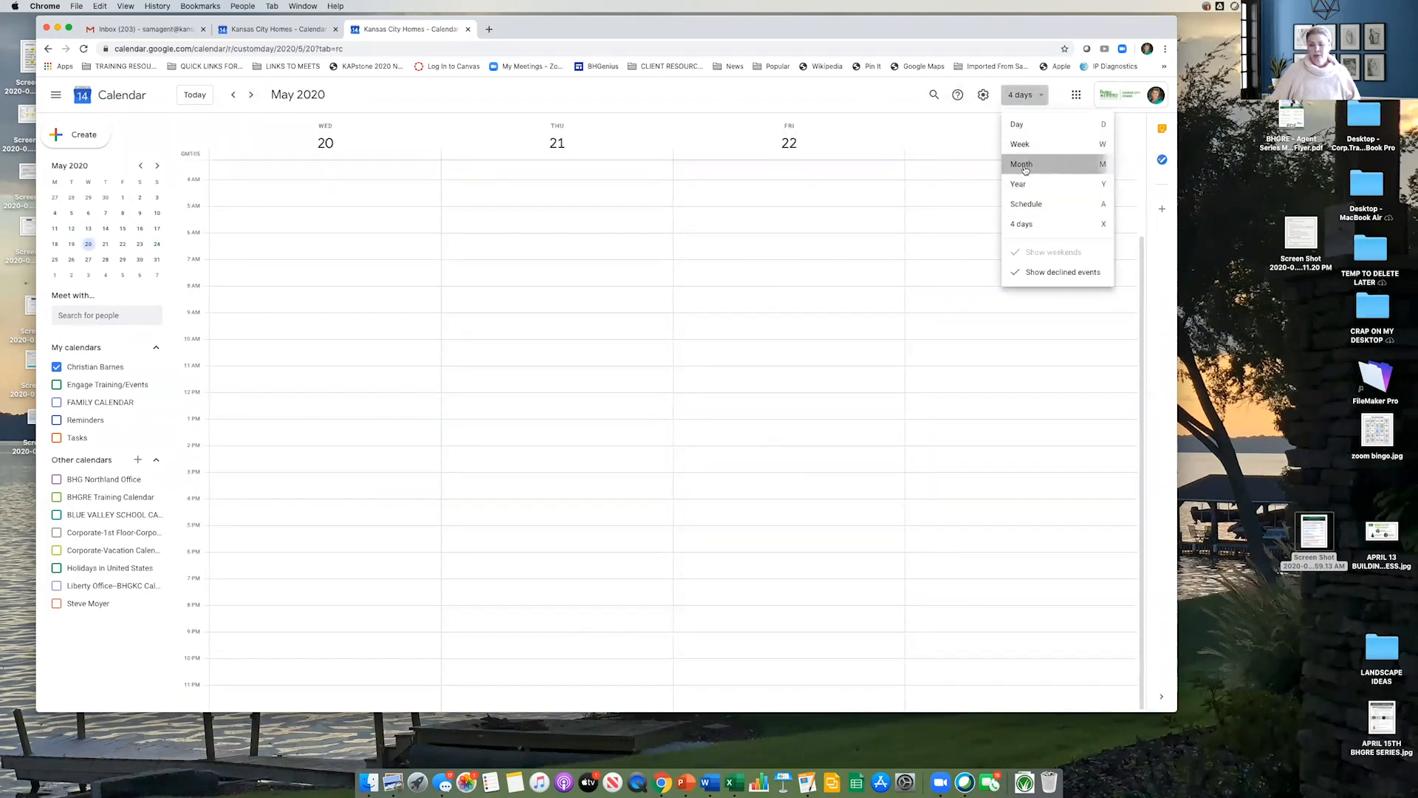
pyautogui.click(1023, 165)
pyautogui.click(251, 96)
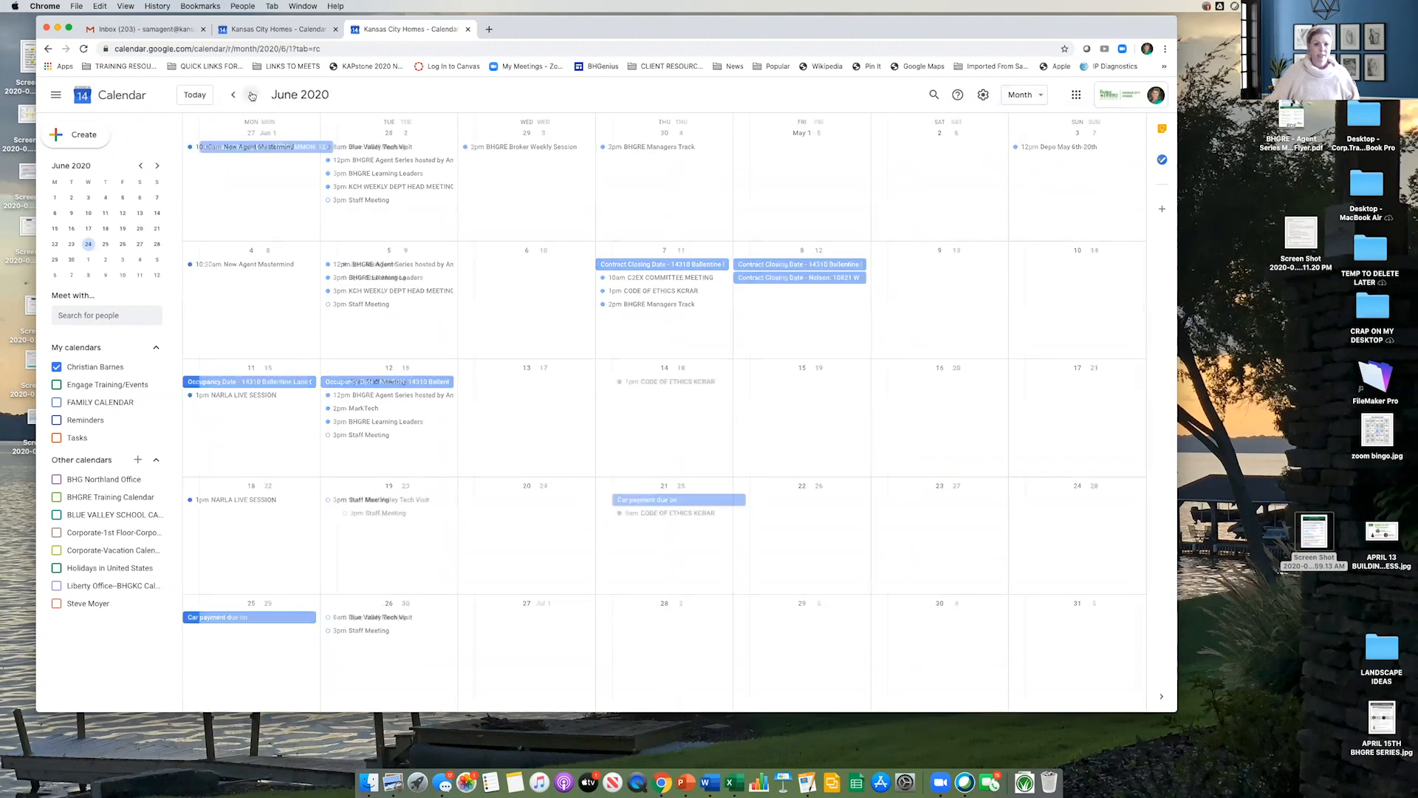
pyautogui.click(251, 95)
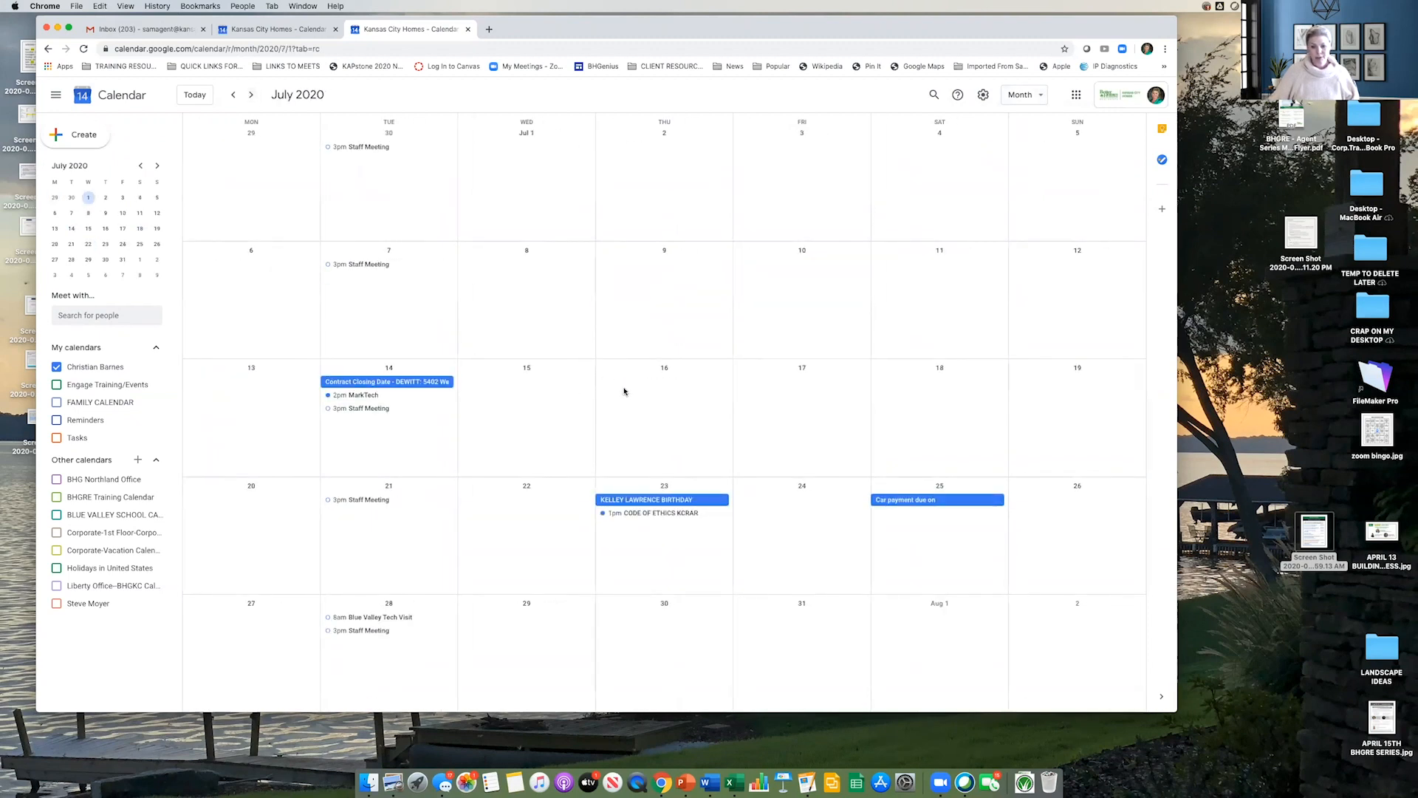
# Step: Create and save an all-day event titled EVENT on July 16, 2020, and return the calendar to the current date
pyautogui.click(658, 387)
pyautogui.write('EVENT')
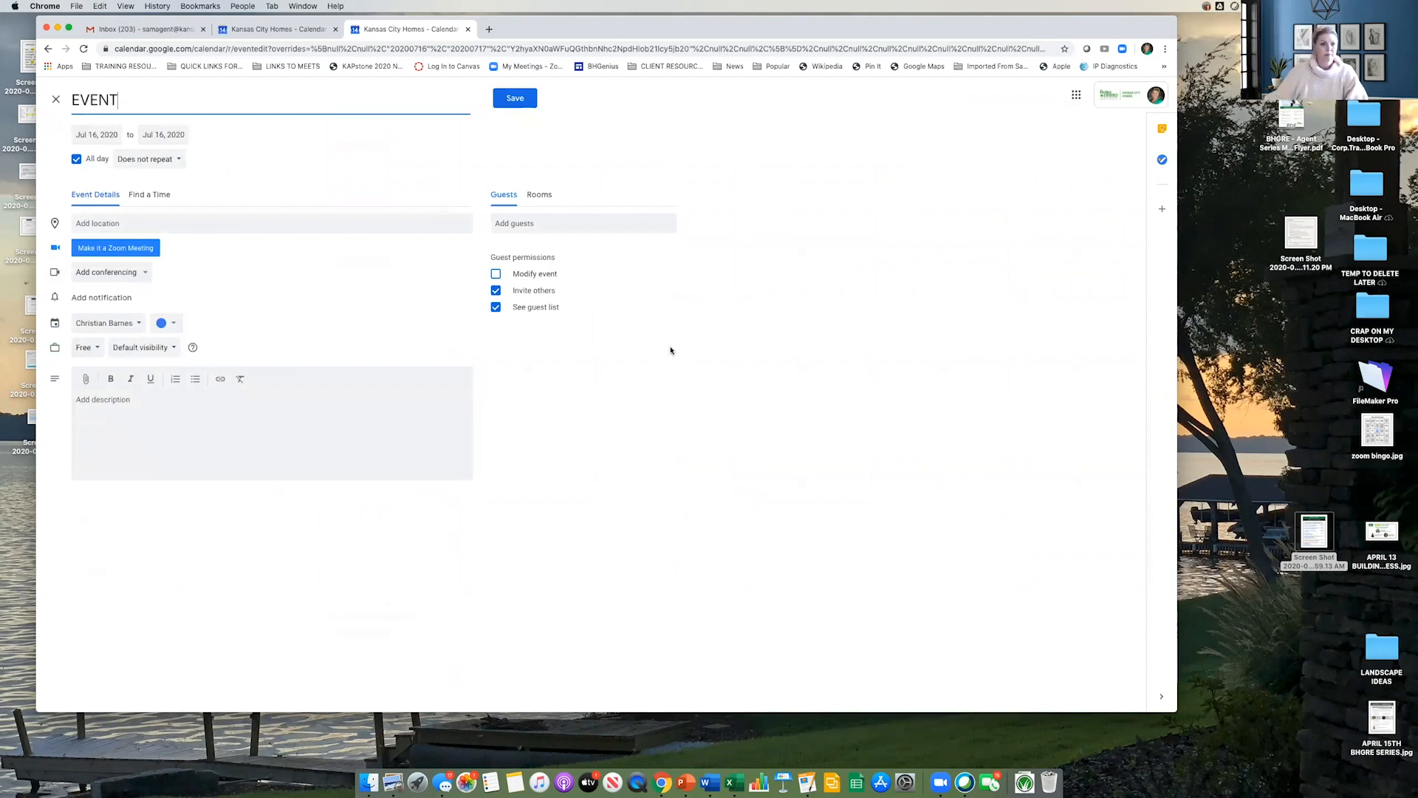
pyautogui.click(515, 97)
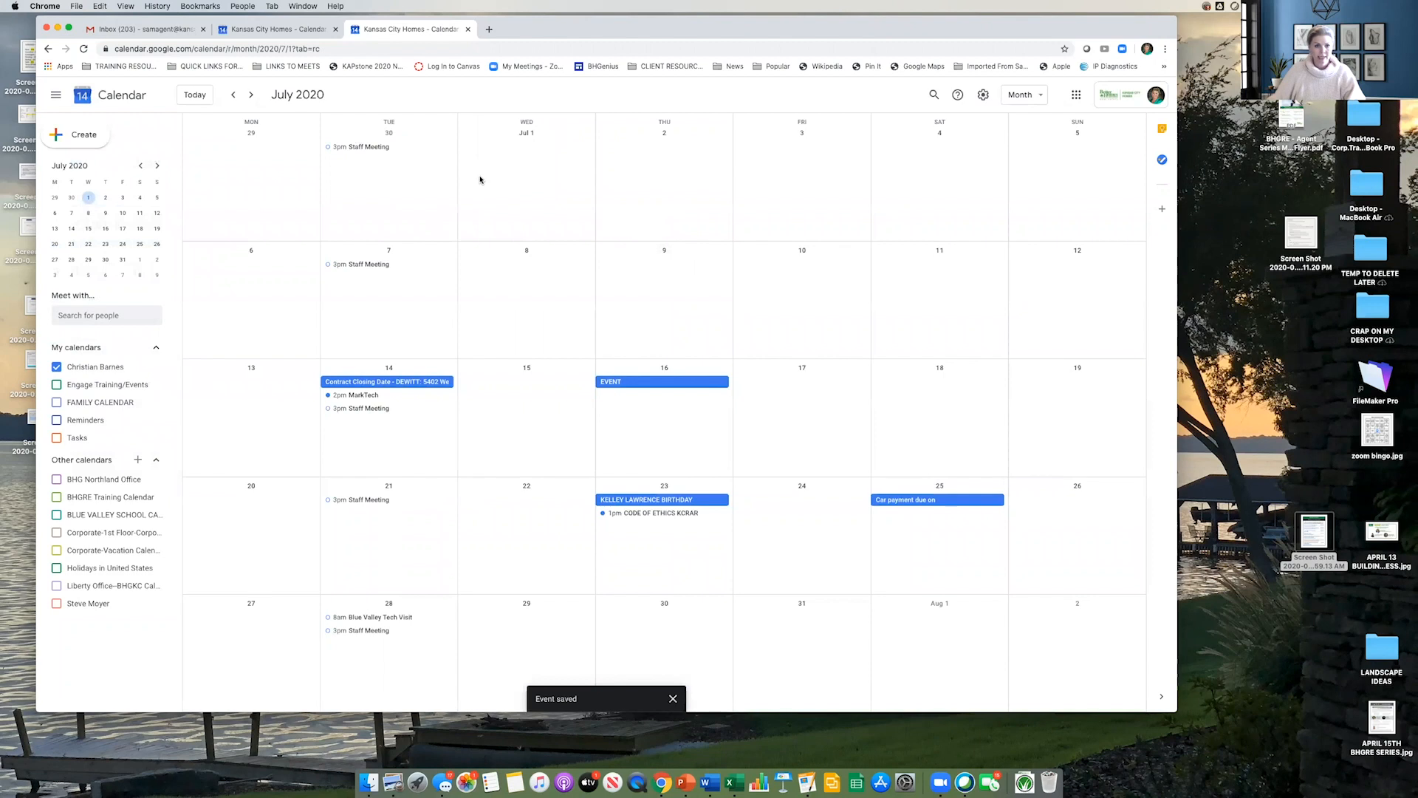
pyautogui.click(198, 96)
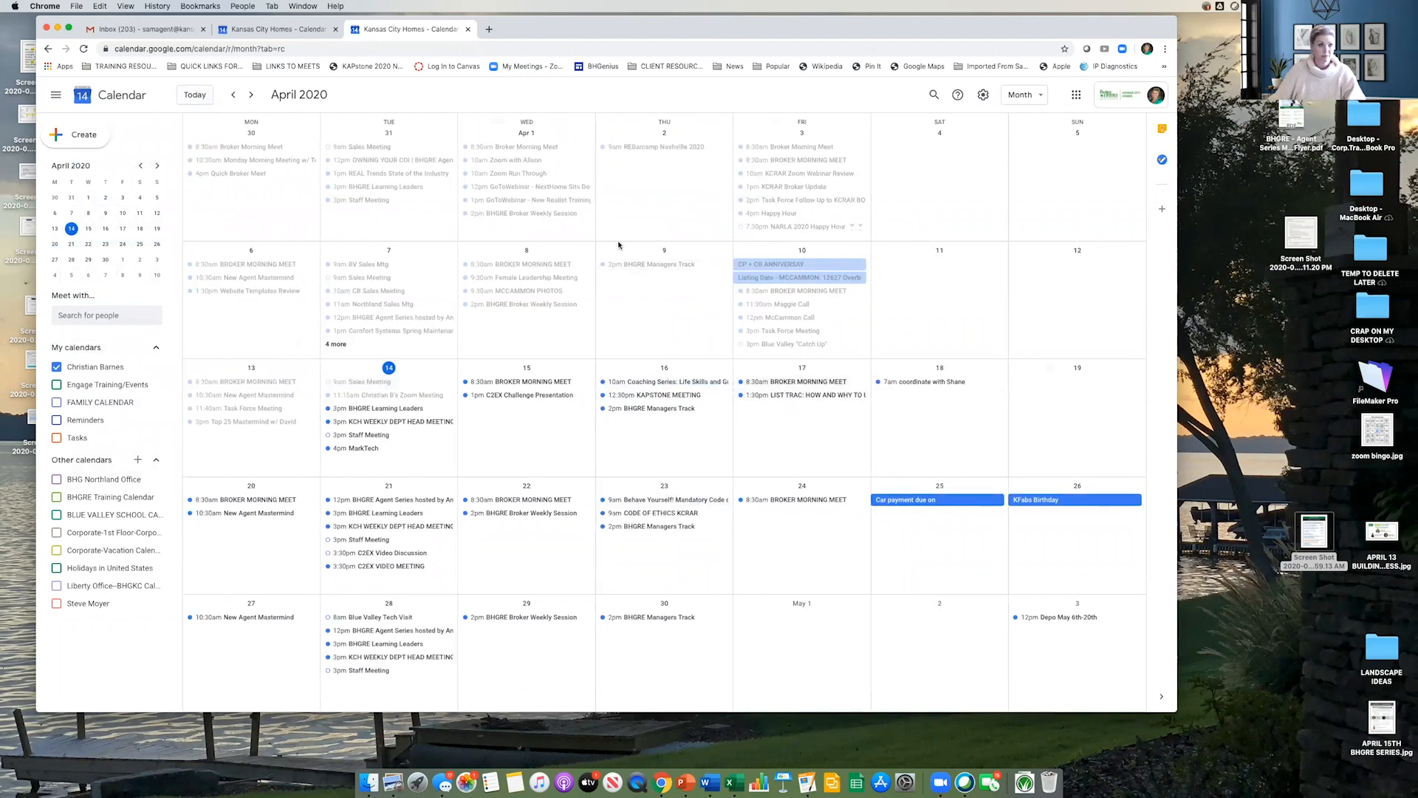
# Step: Revisit the open Gmail and calendar pages, move the browser window to the screen's upper-left corner, and return to the agent's Gmail inbox
pyautogui.click(159, 29)
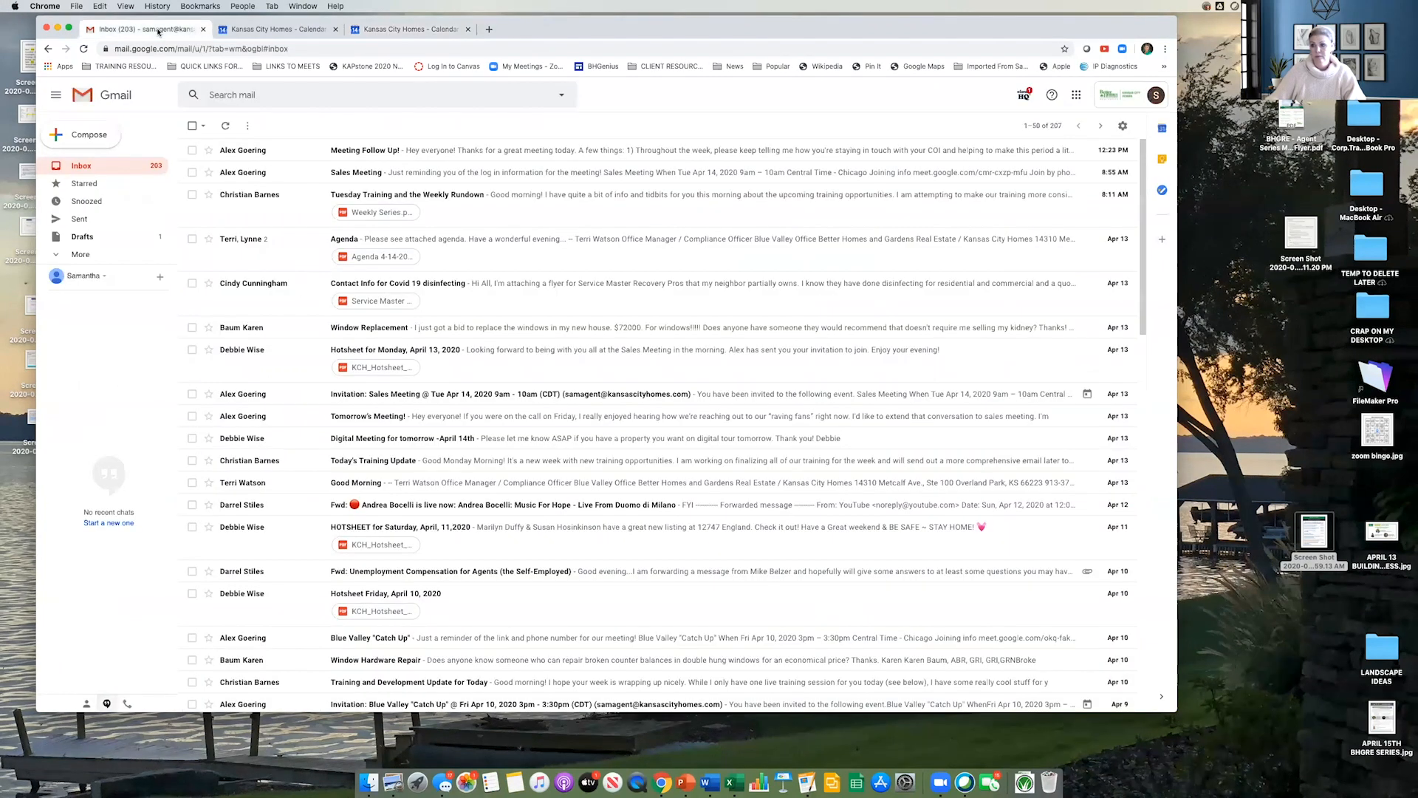
pyautogui.click(413, 30)
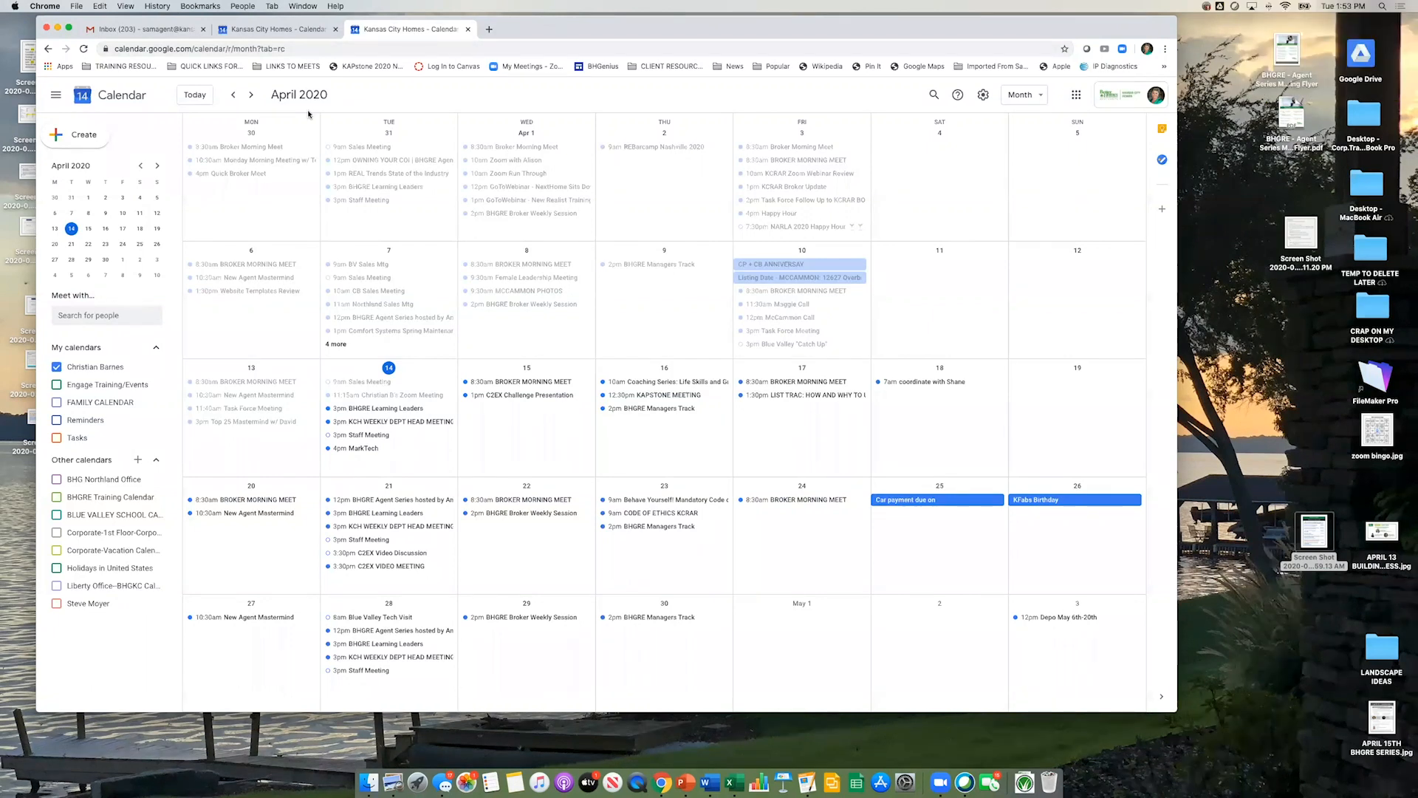
pyautogui.moveTo(624, 31); pyautogui.dragTo(591, 6)
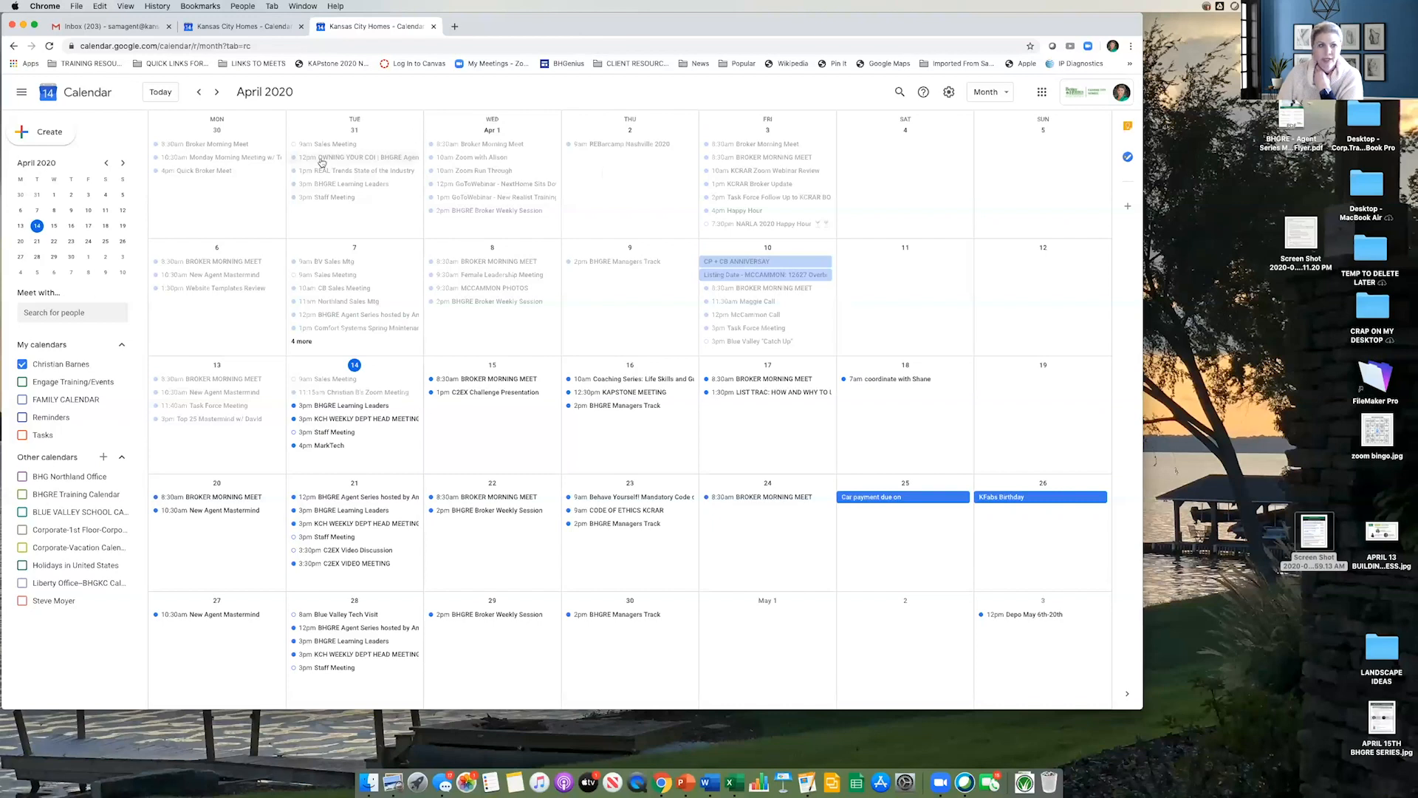
pyautogui.click(242, 26)
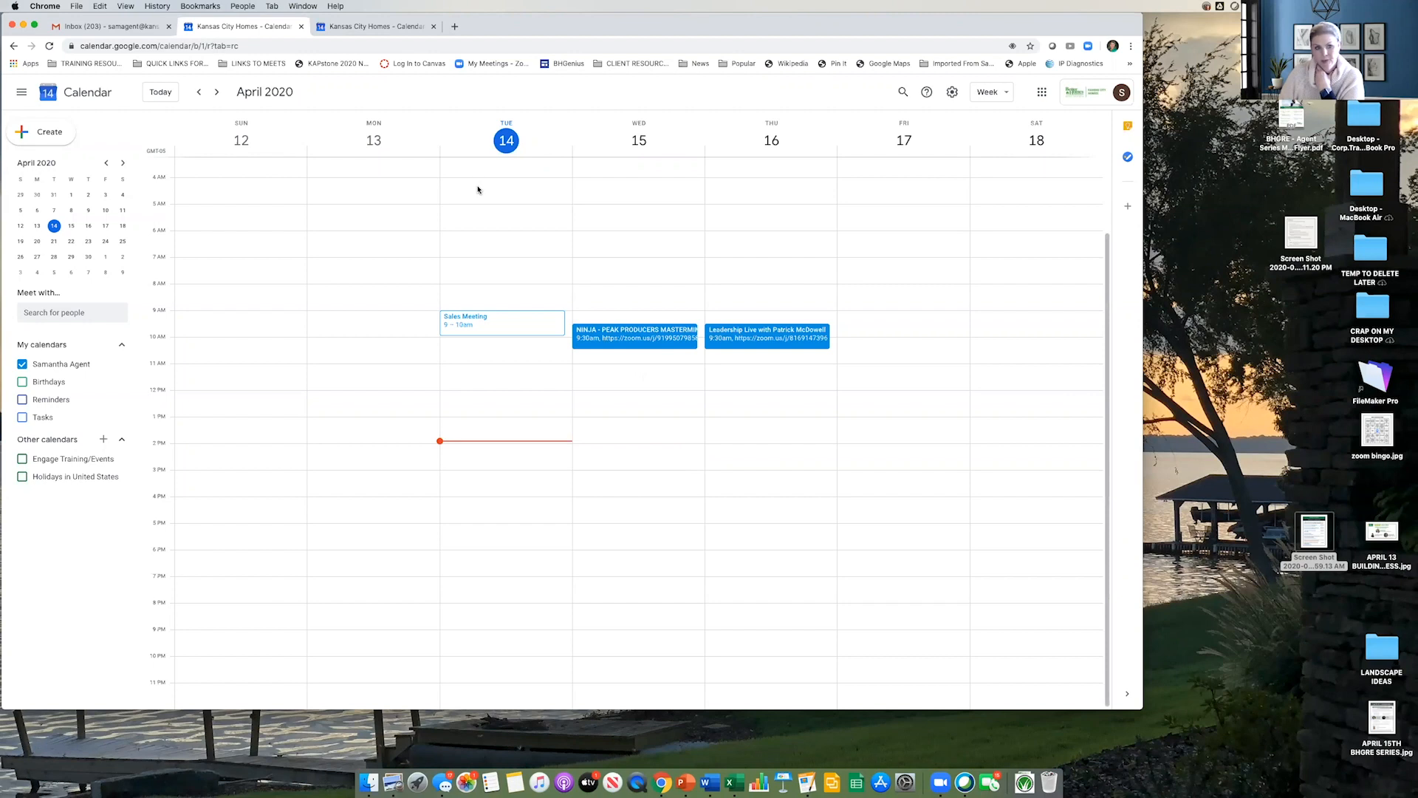
pyautogui.click(98, 28)
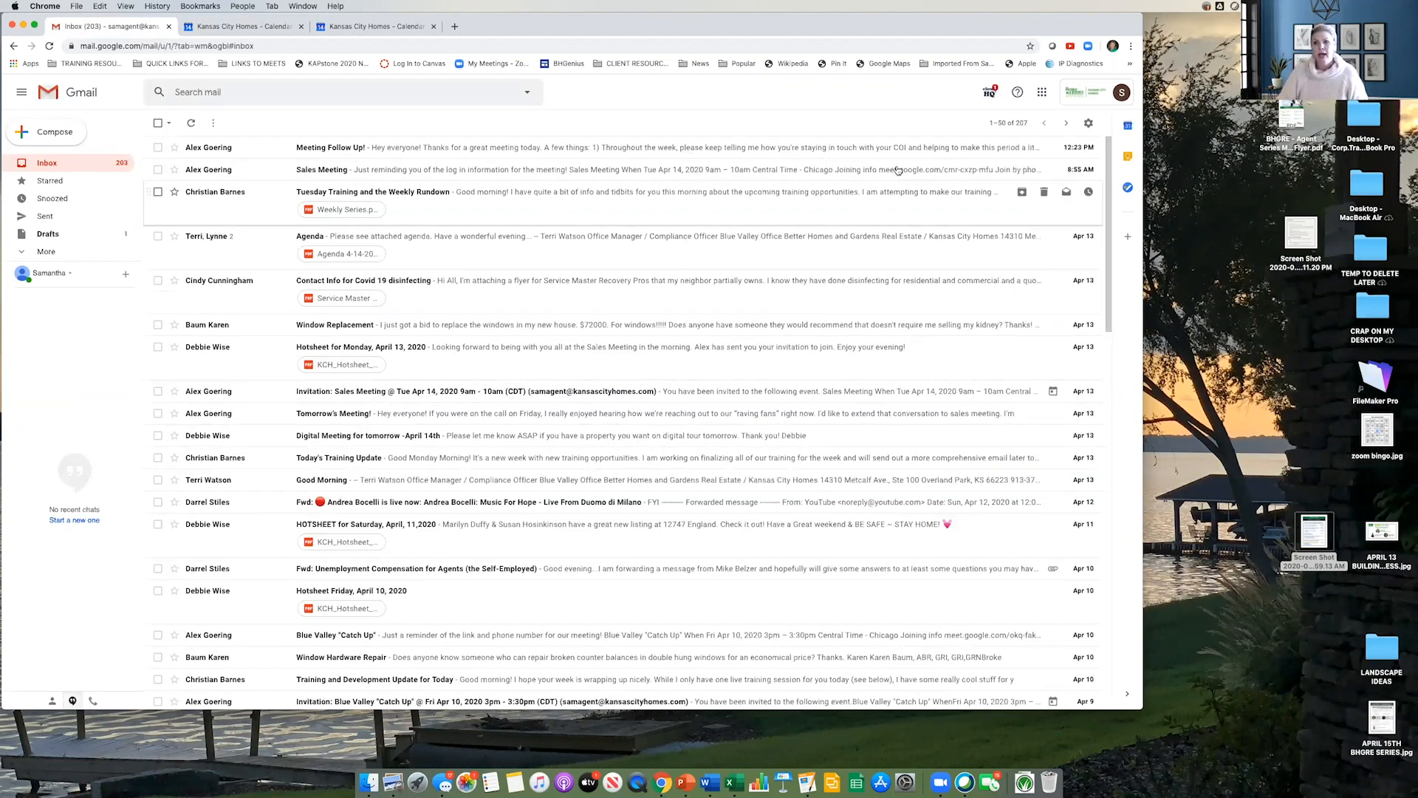
# Step: View the Google apps list and the G Suite Marketplace add-ons for Gmail, and close both again
pyautogui.click(1043, 93)
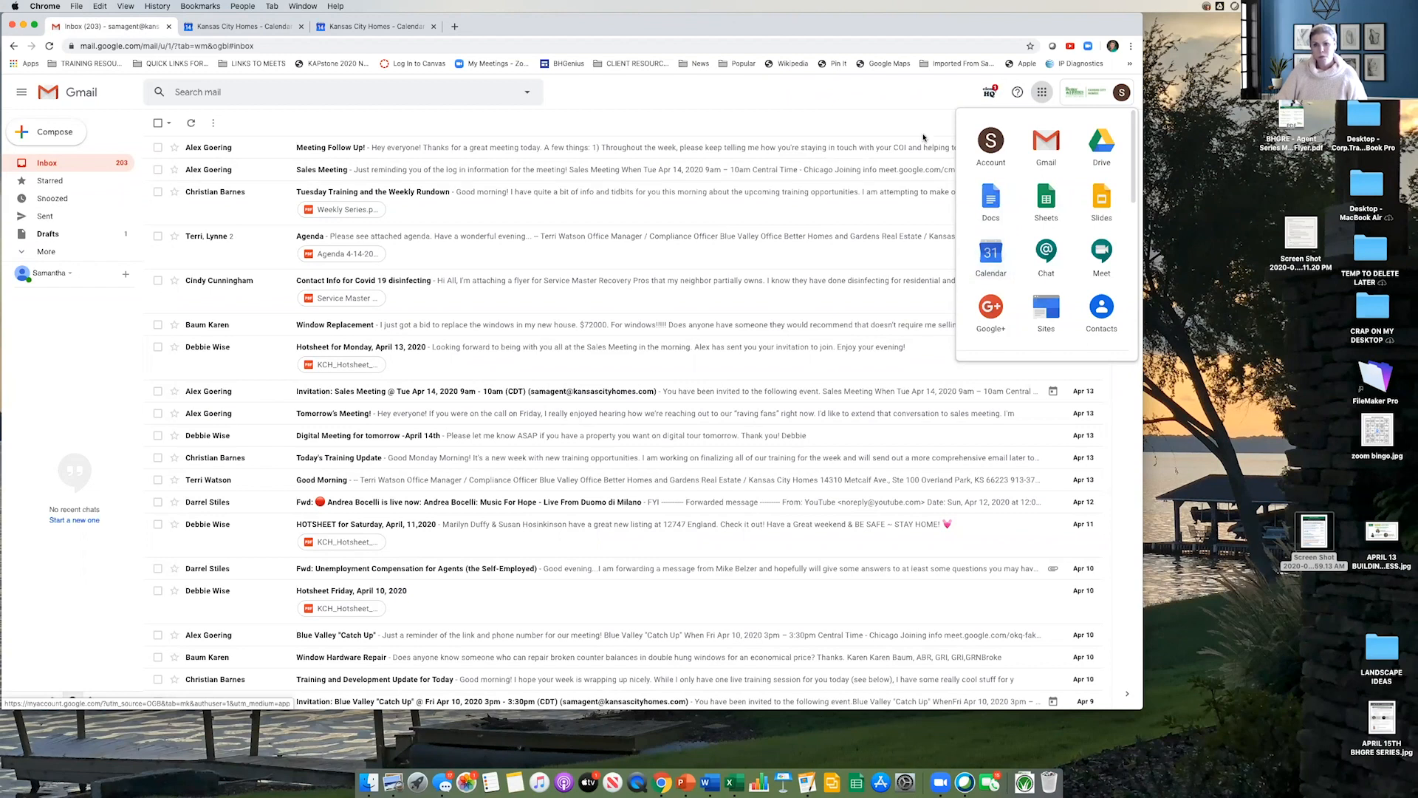
pyautogui.click(888, 89)
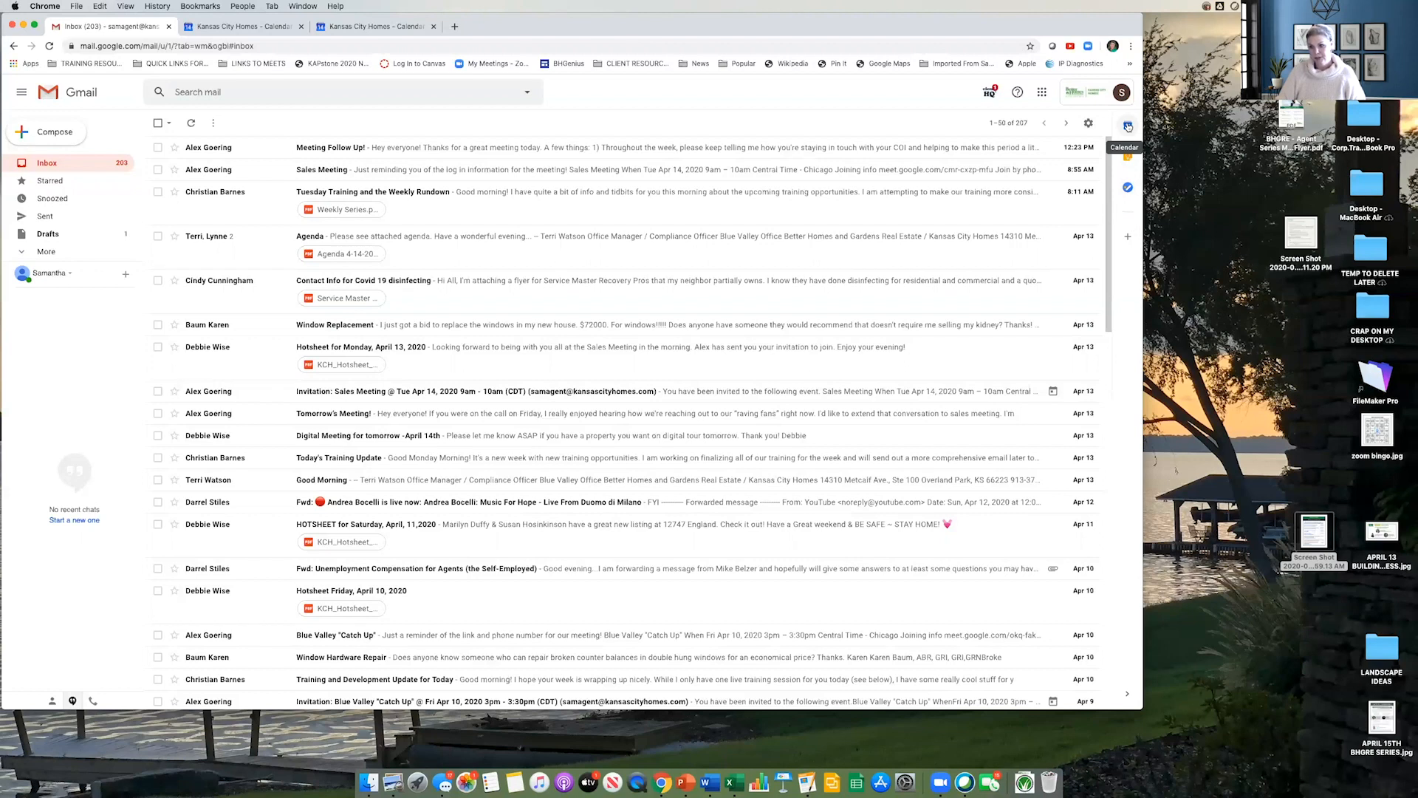
pyautogui.click(1129, 240)
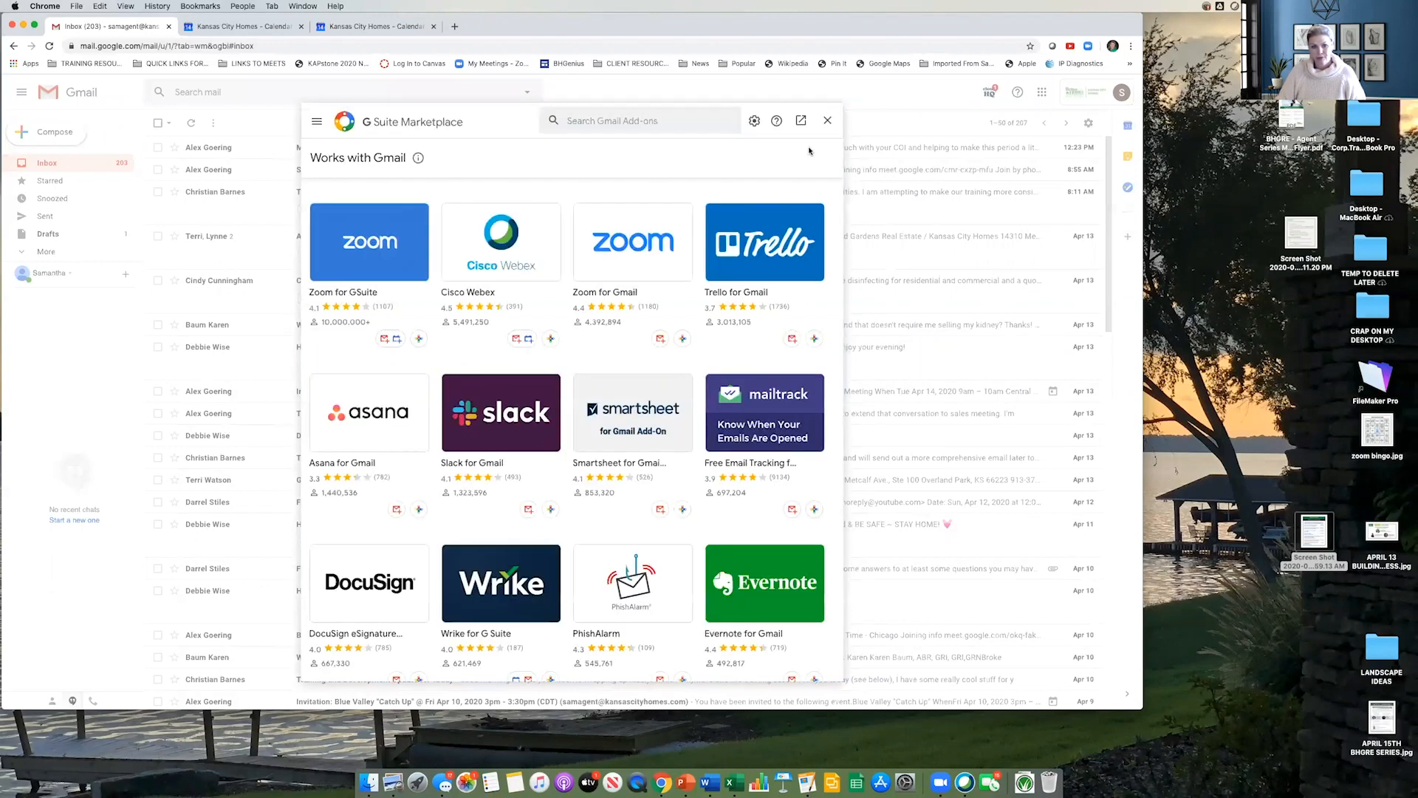
pyautogui.click(829, 120)
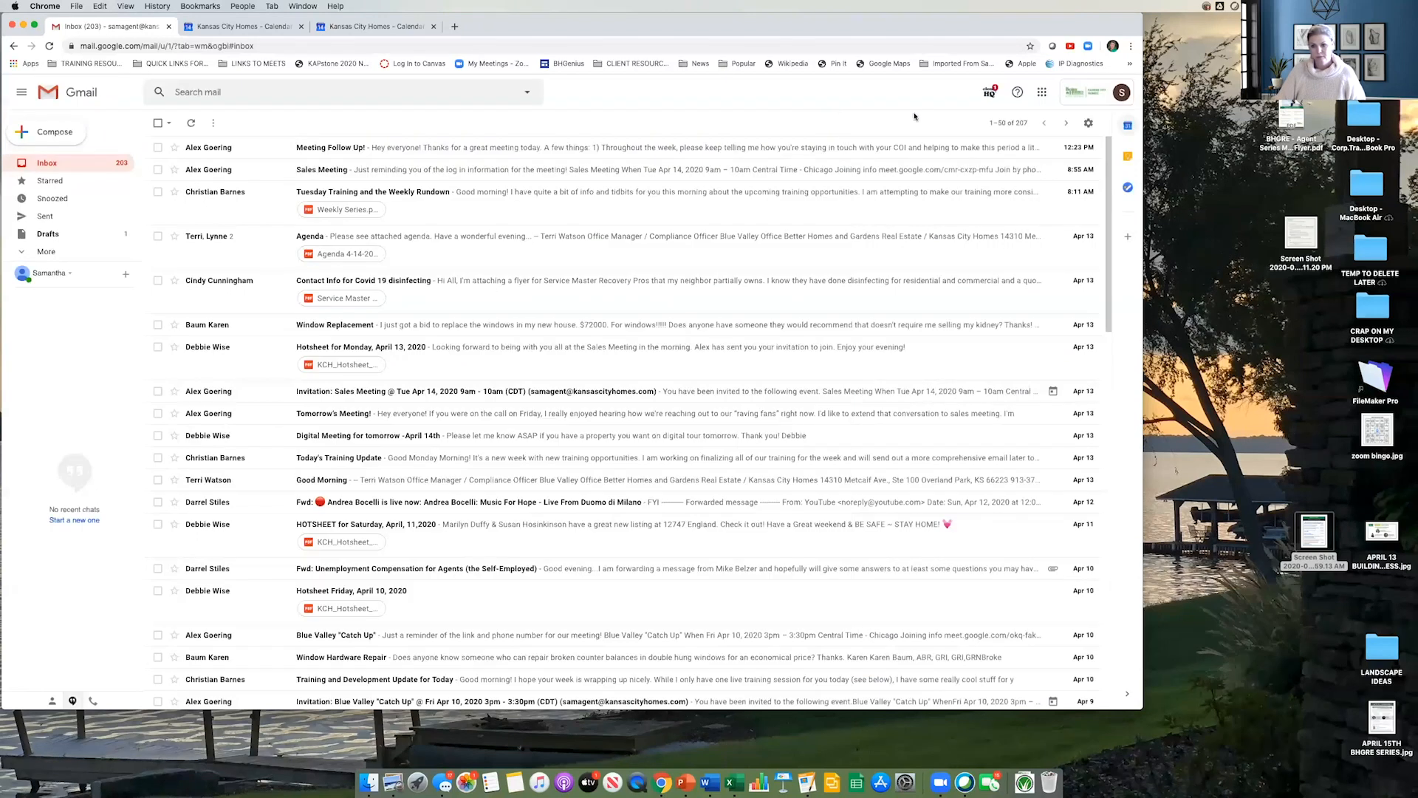
# Step: Show the agent's calendar alongside the Gmail inbox and browse its scheduled events
pyautogui.click(1128, 127)
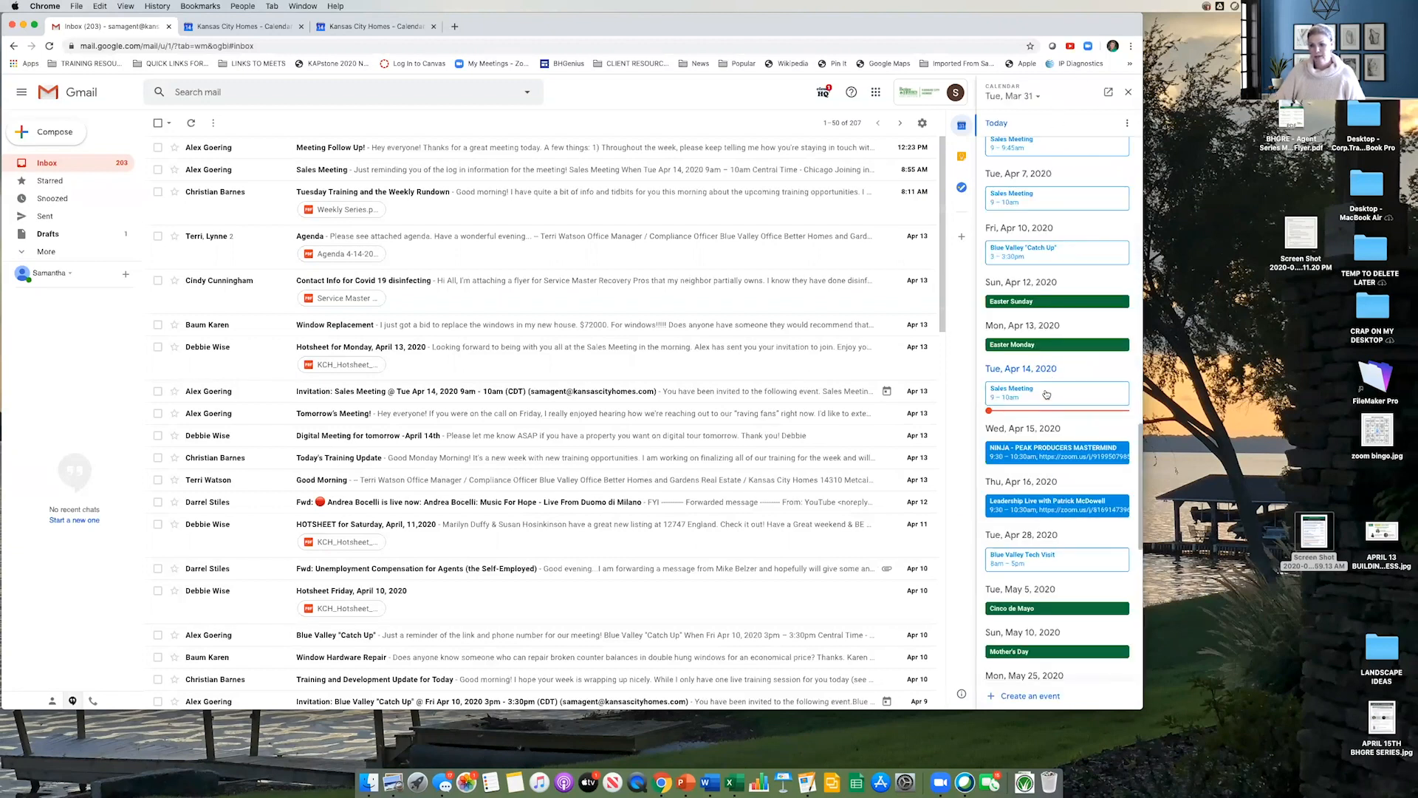
pyautogui.scroll(-3, 1047, 394)
pyautogui.scroll(2, 1047, 394)
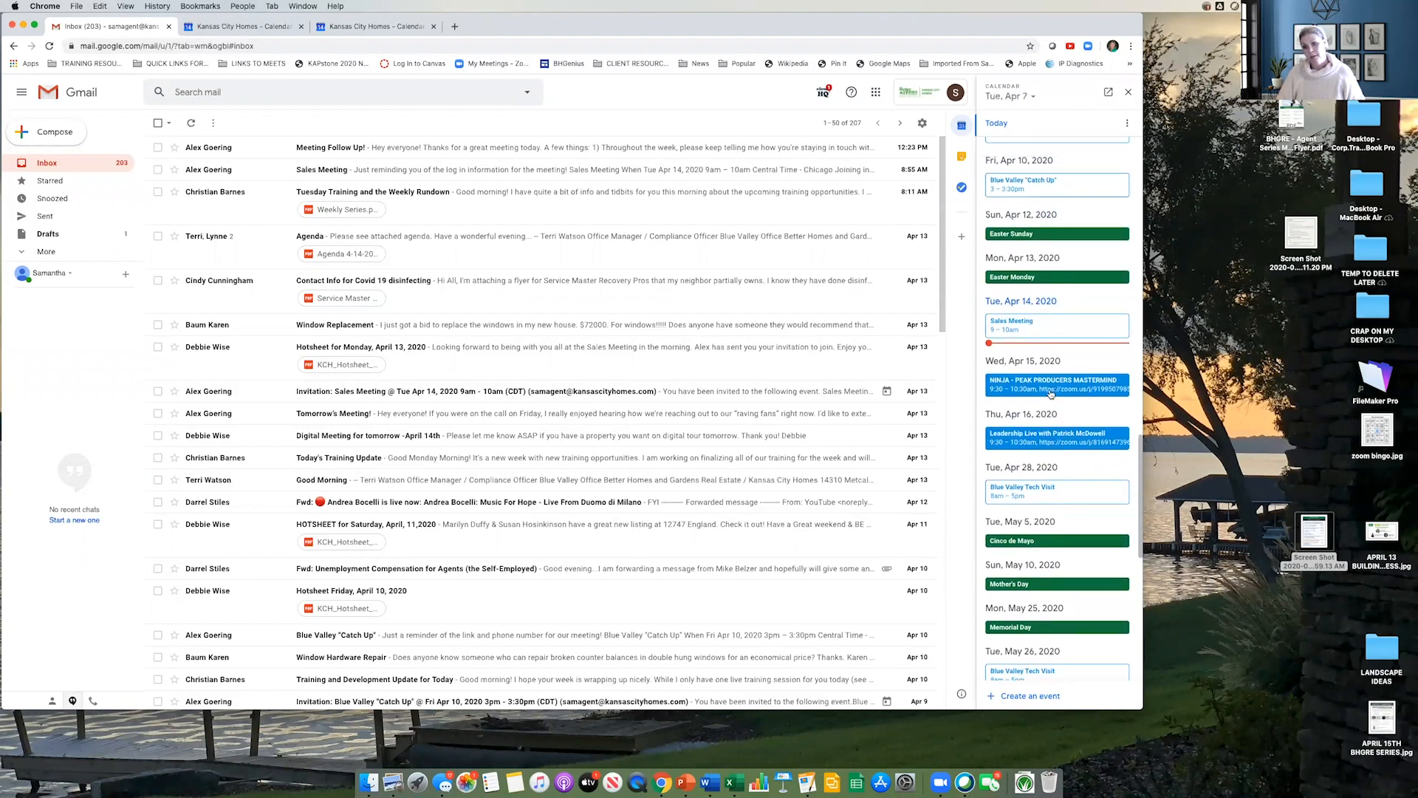
pyautogui.scroll(2, 1045, 343)
pyautogui.scroll(10, 1045, 342)
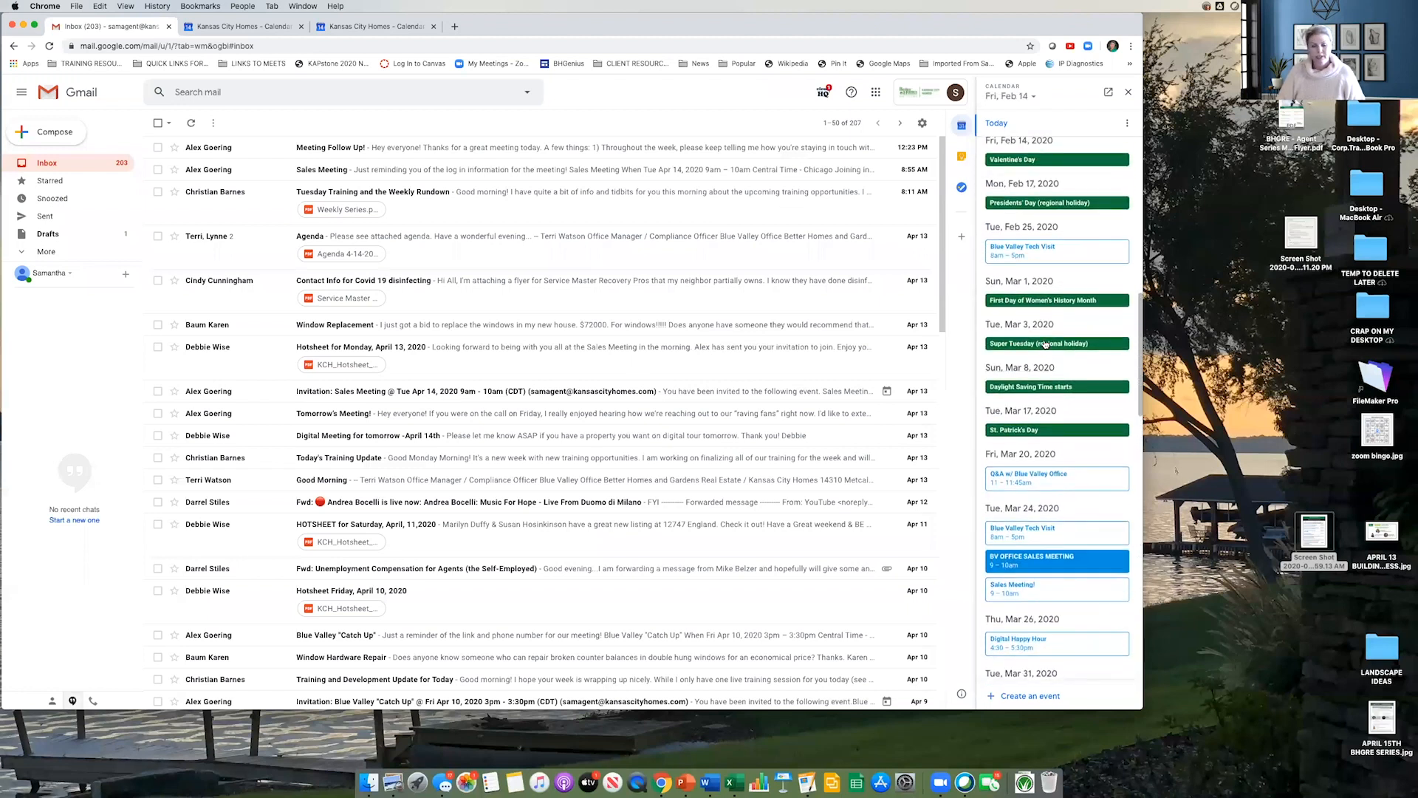
pyautogui.scroll(2, 1045, 343)
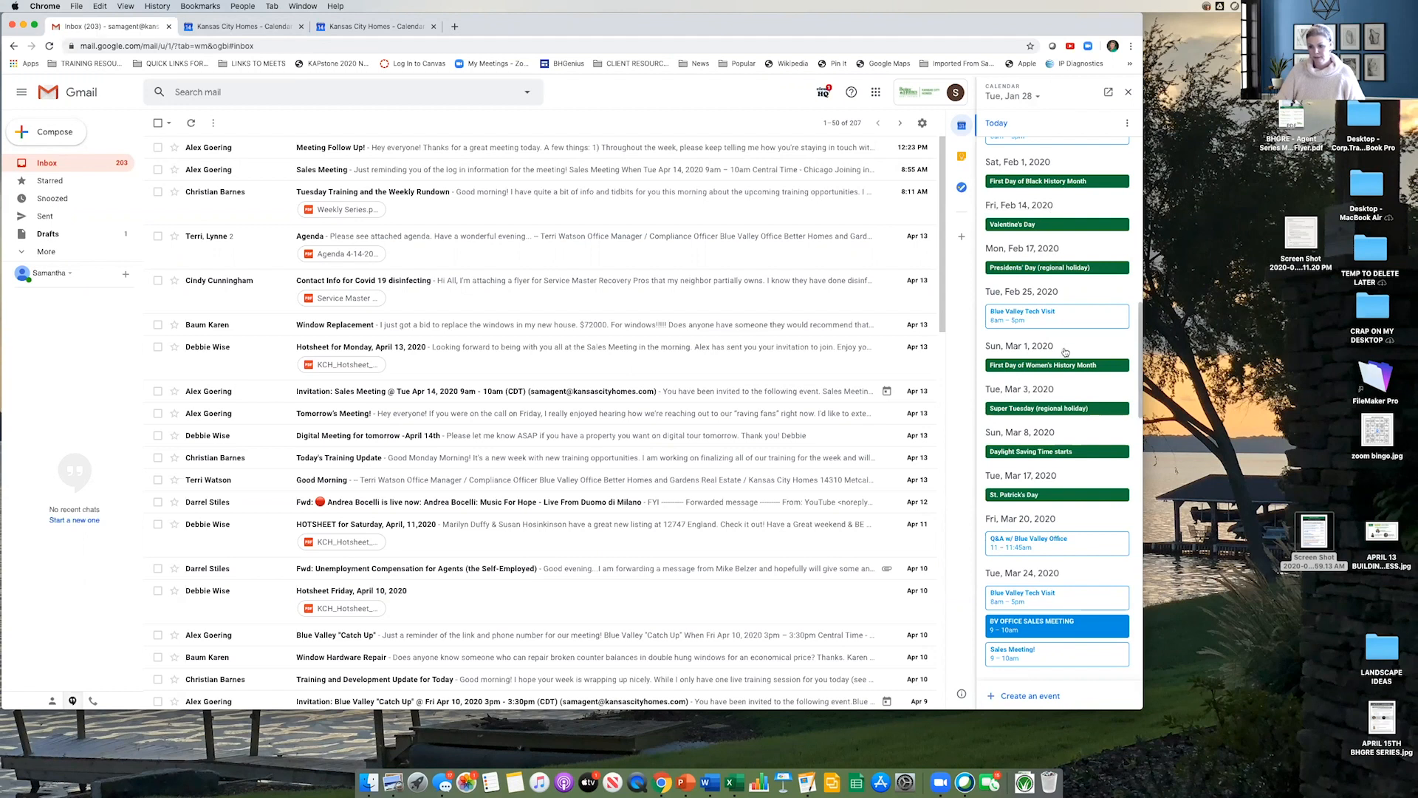
# Step: Jump to May 10, 2020 in the calendar beside the inbox and switch it from Schedule to the Day view
pyautogui.click(1037, 96)
pyautogui.click(1127, 121)
pyautogui.click(1126, 120)
pyautogui.click(1126, 120)
pyautogui.click(1127, 121)
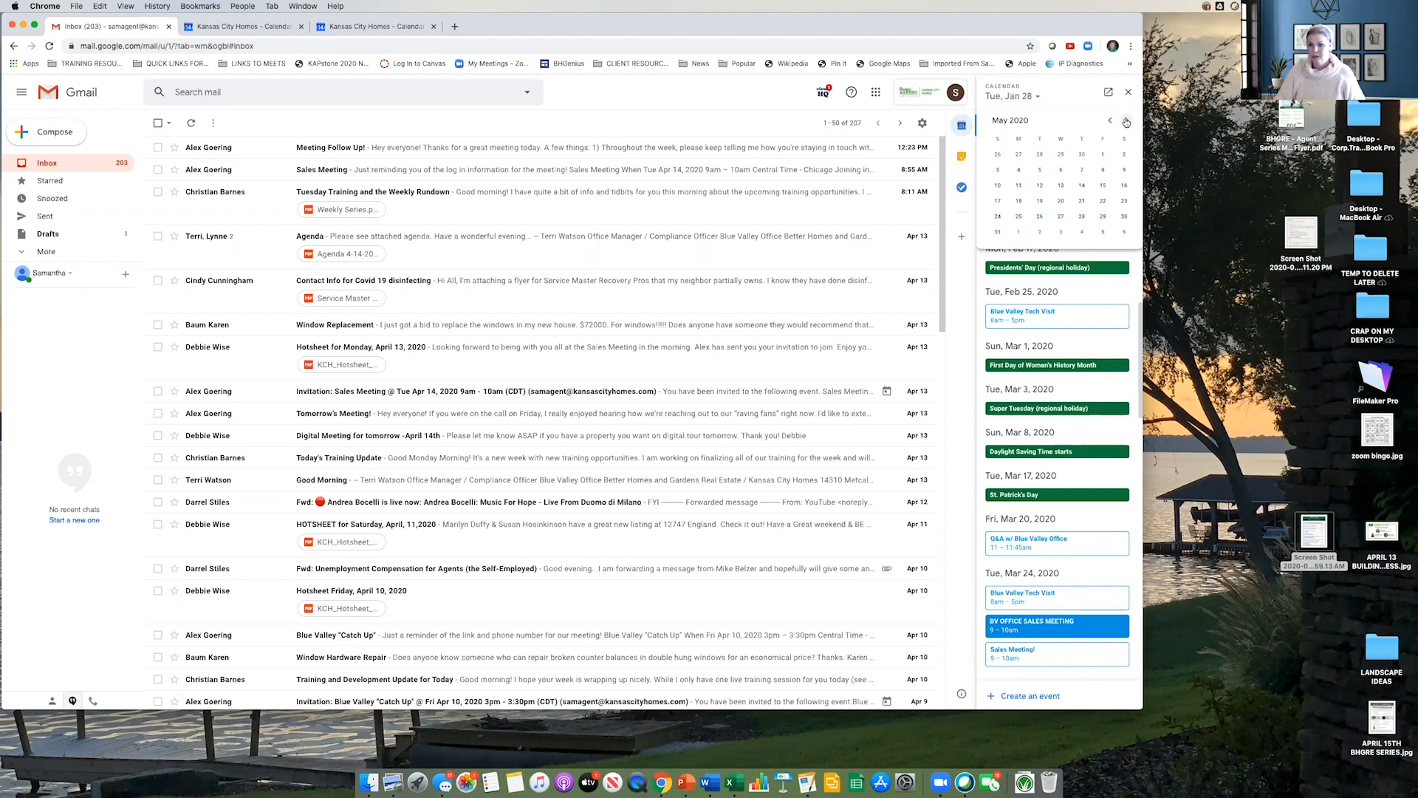
pyautogui.click(1019, 189)
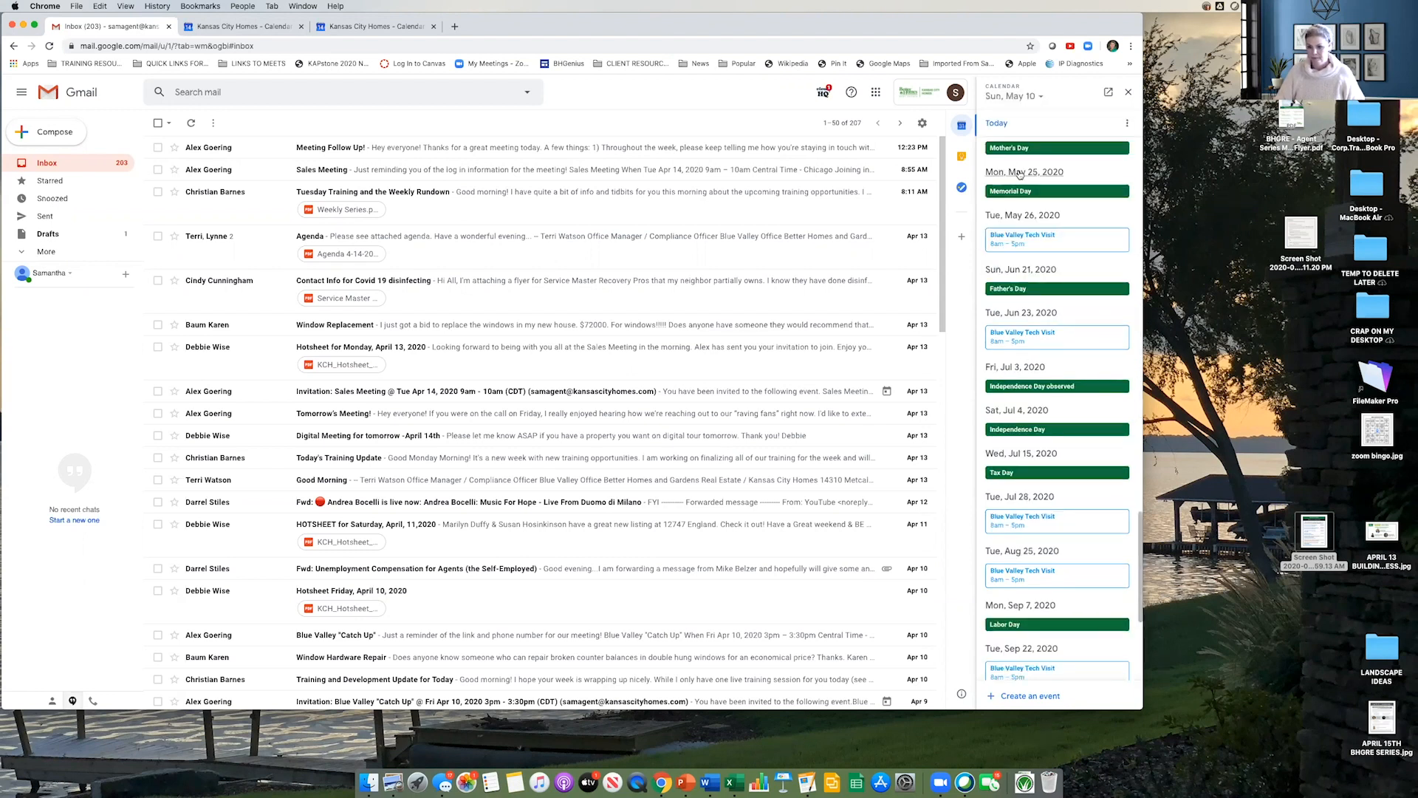
pyautogui.click(1124, 124)
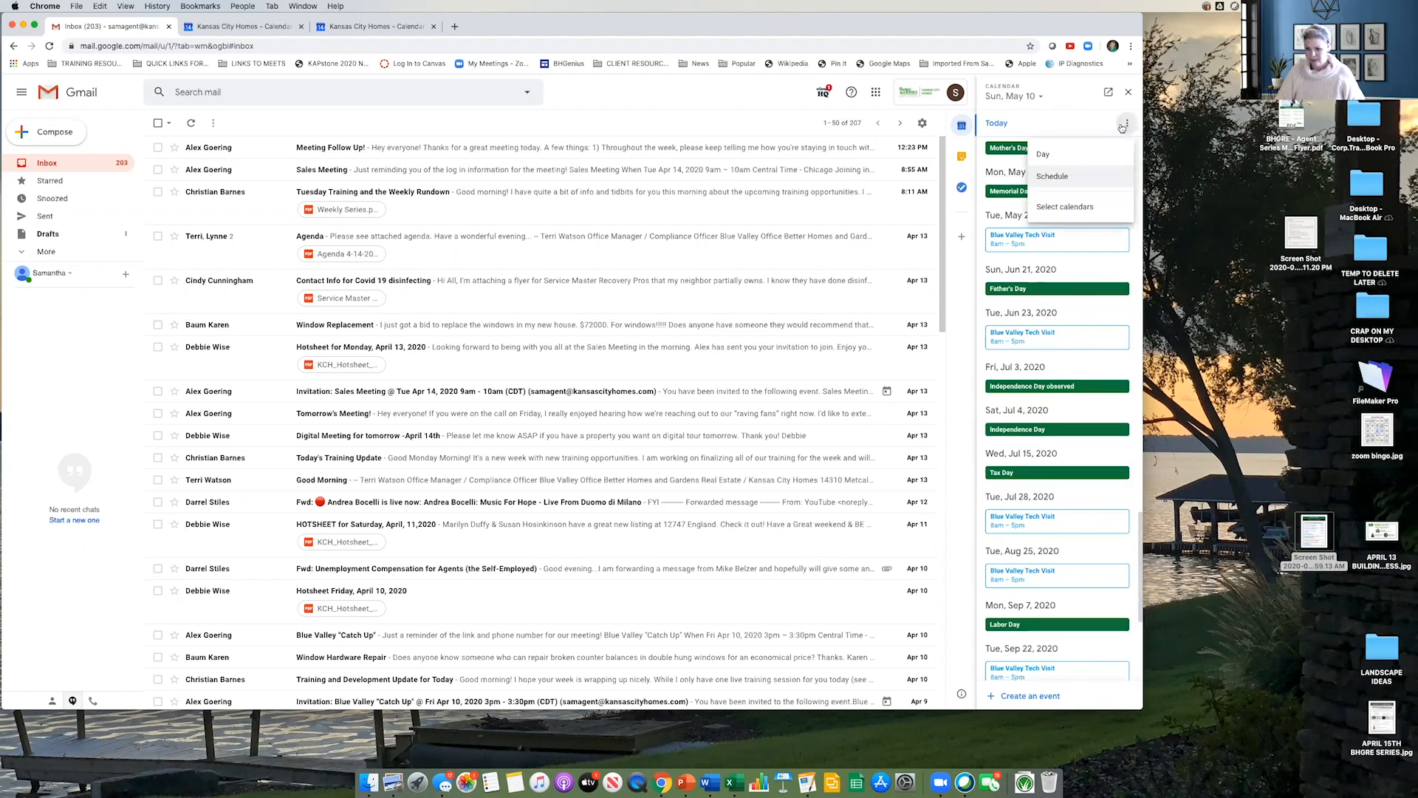
pyautogui.click(1061, 153)
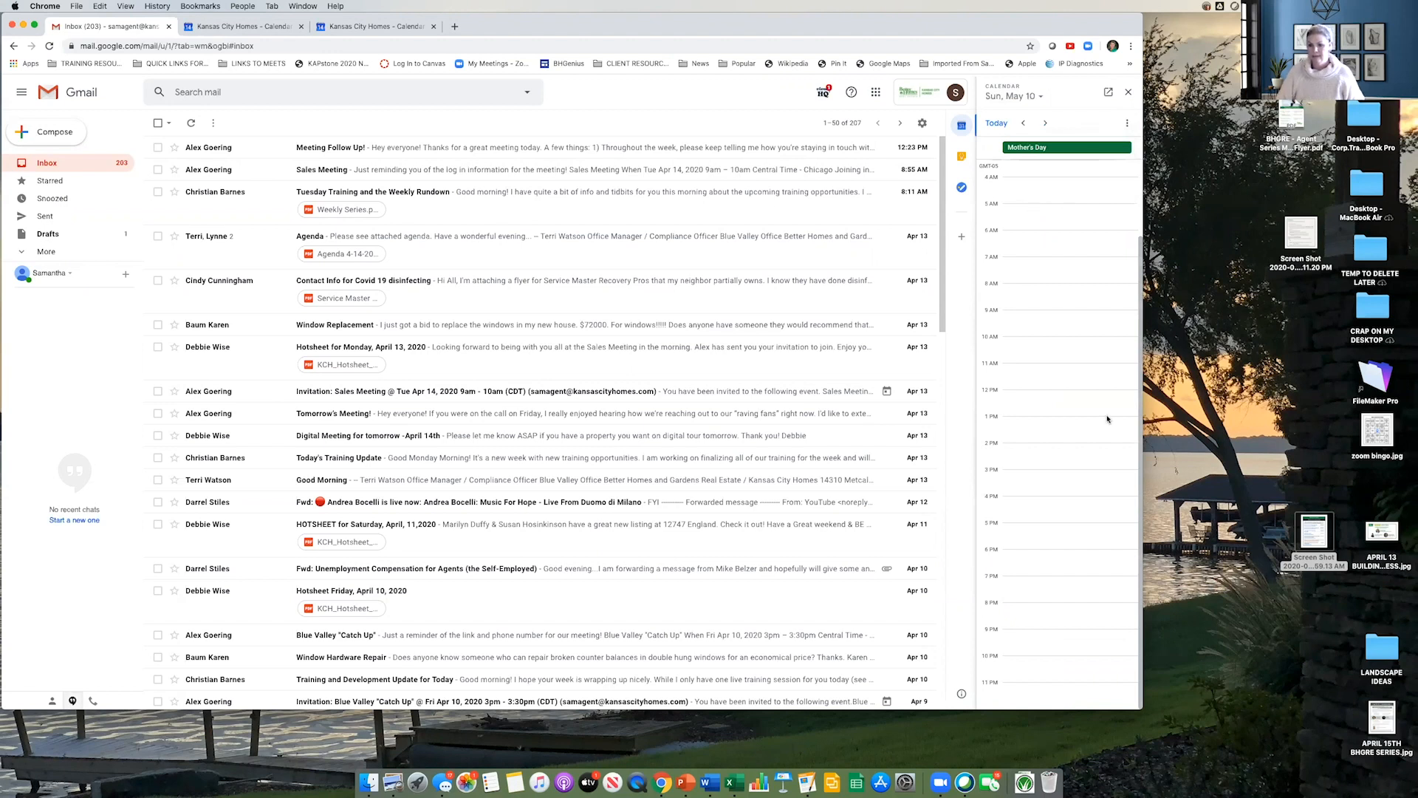
# Step: Start a new 8:00am event on May 10, 2020 from the calendar beside the inbox, and open its full event details
pyautogui.scroll(3, 1077, 443)
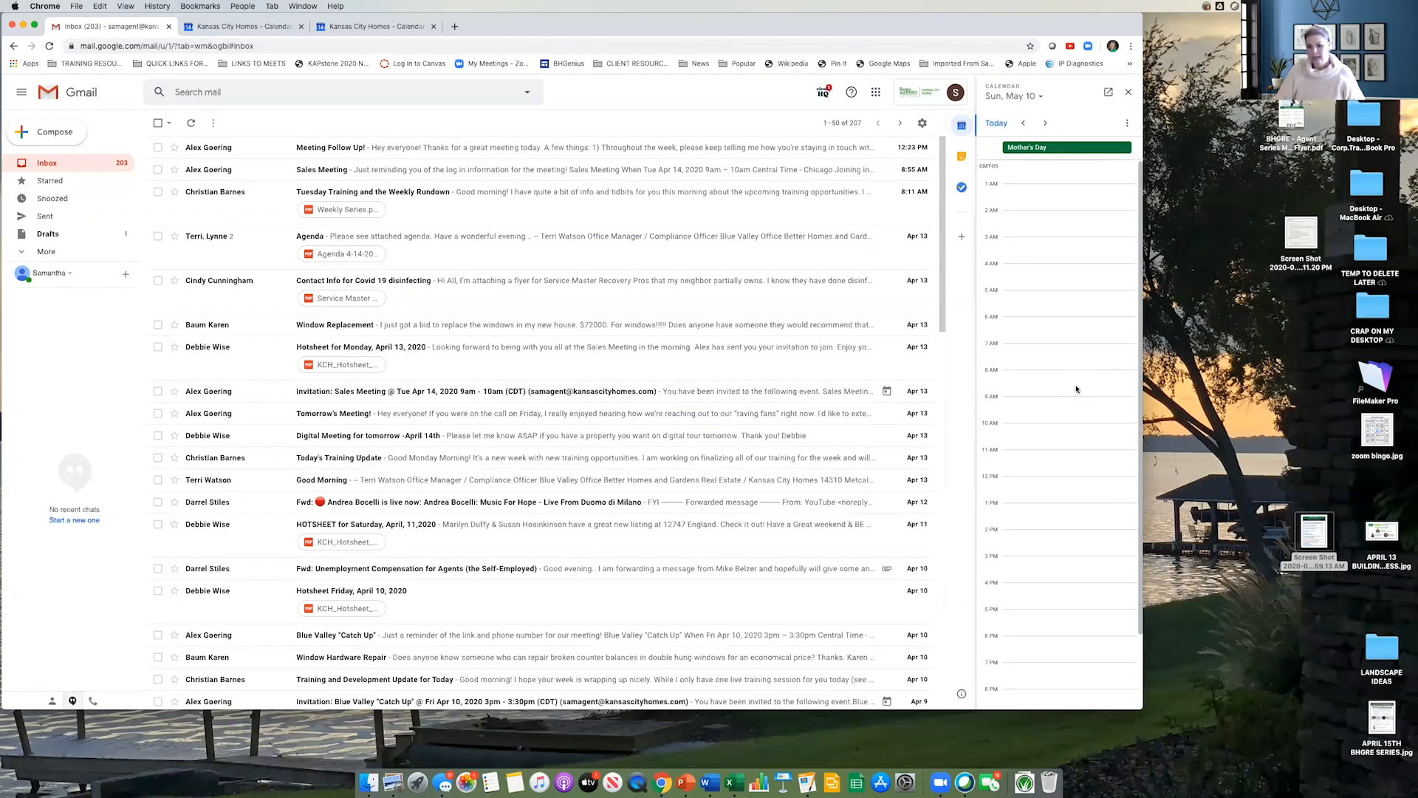
pyautogui.click(1057, 379)
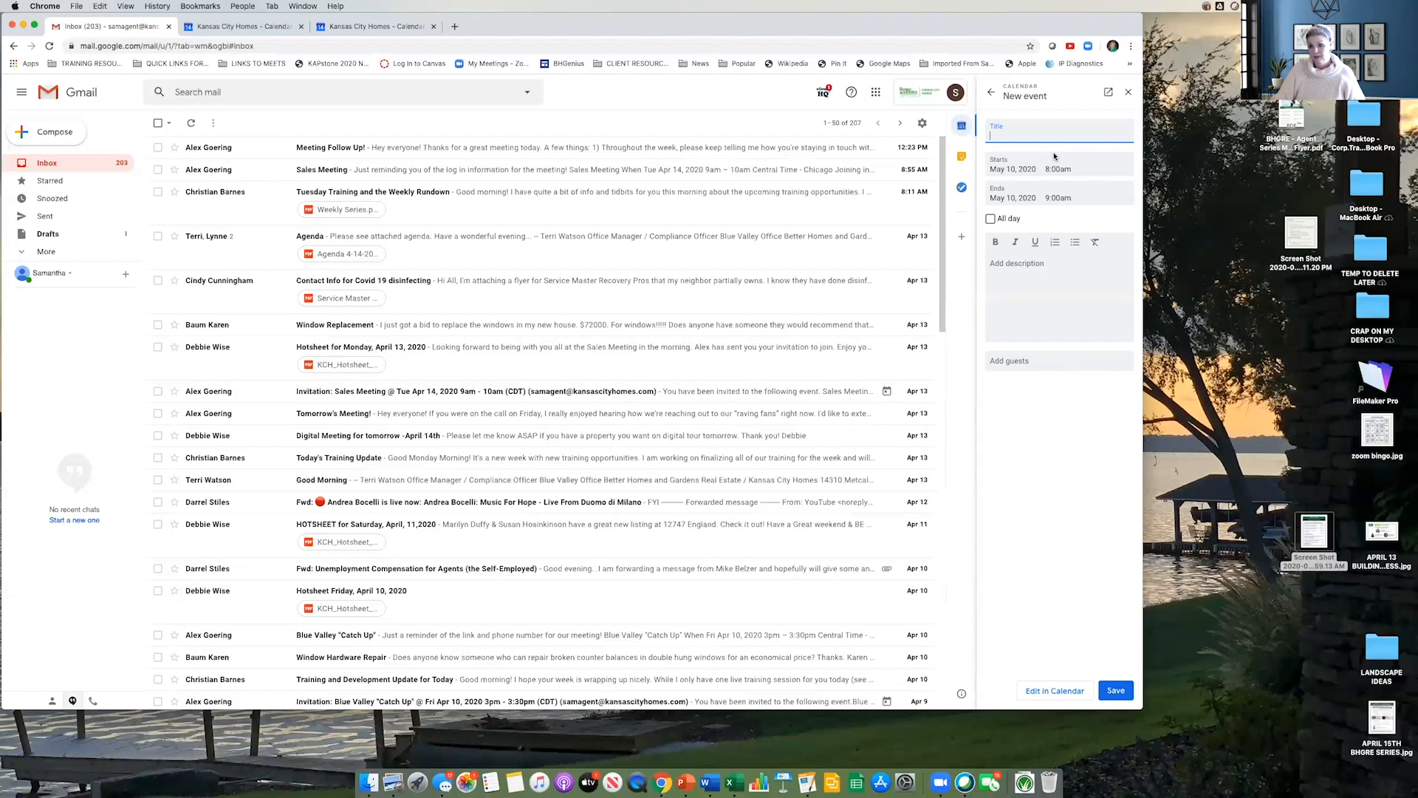
pyautogui.click(1052, 691)
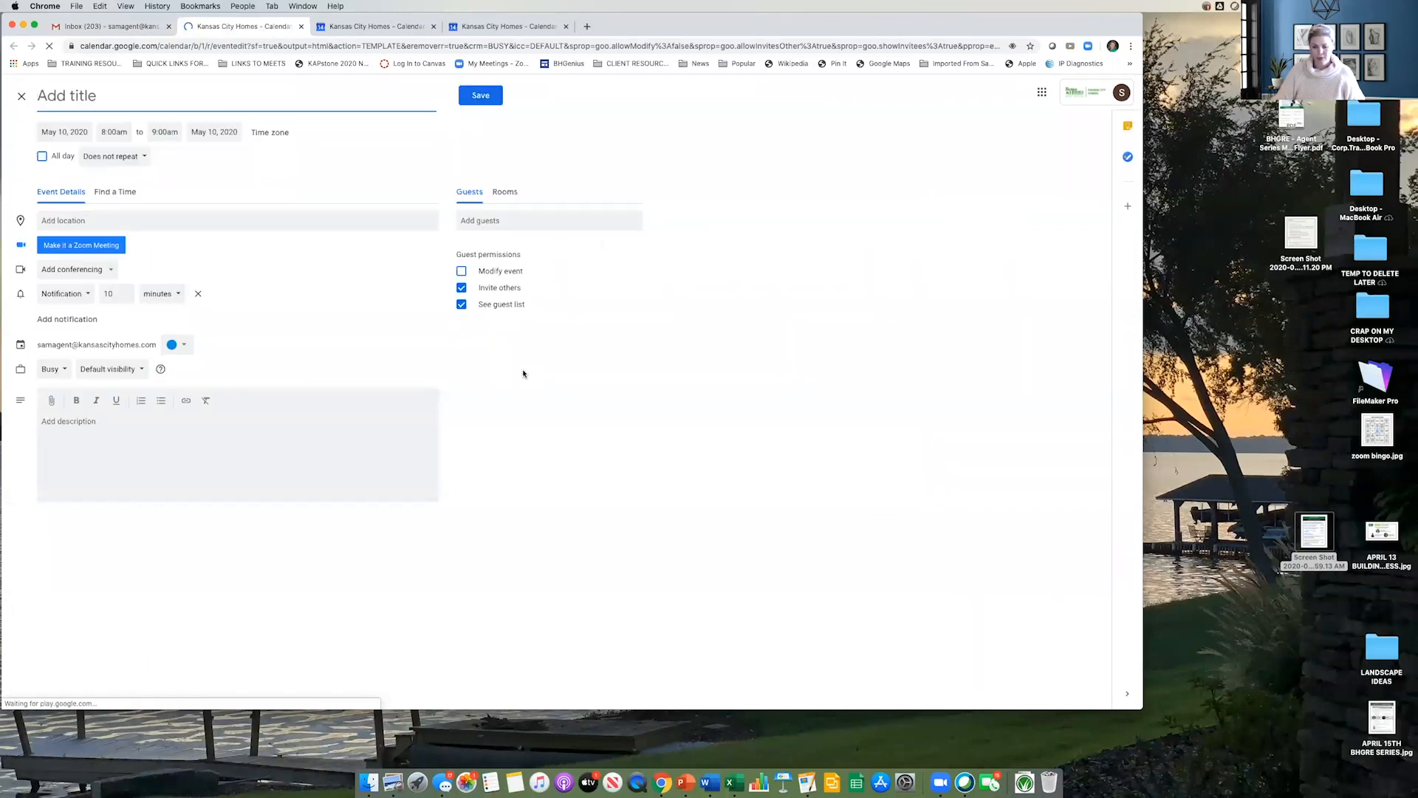
pyautogui.click(84, 27)
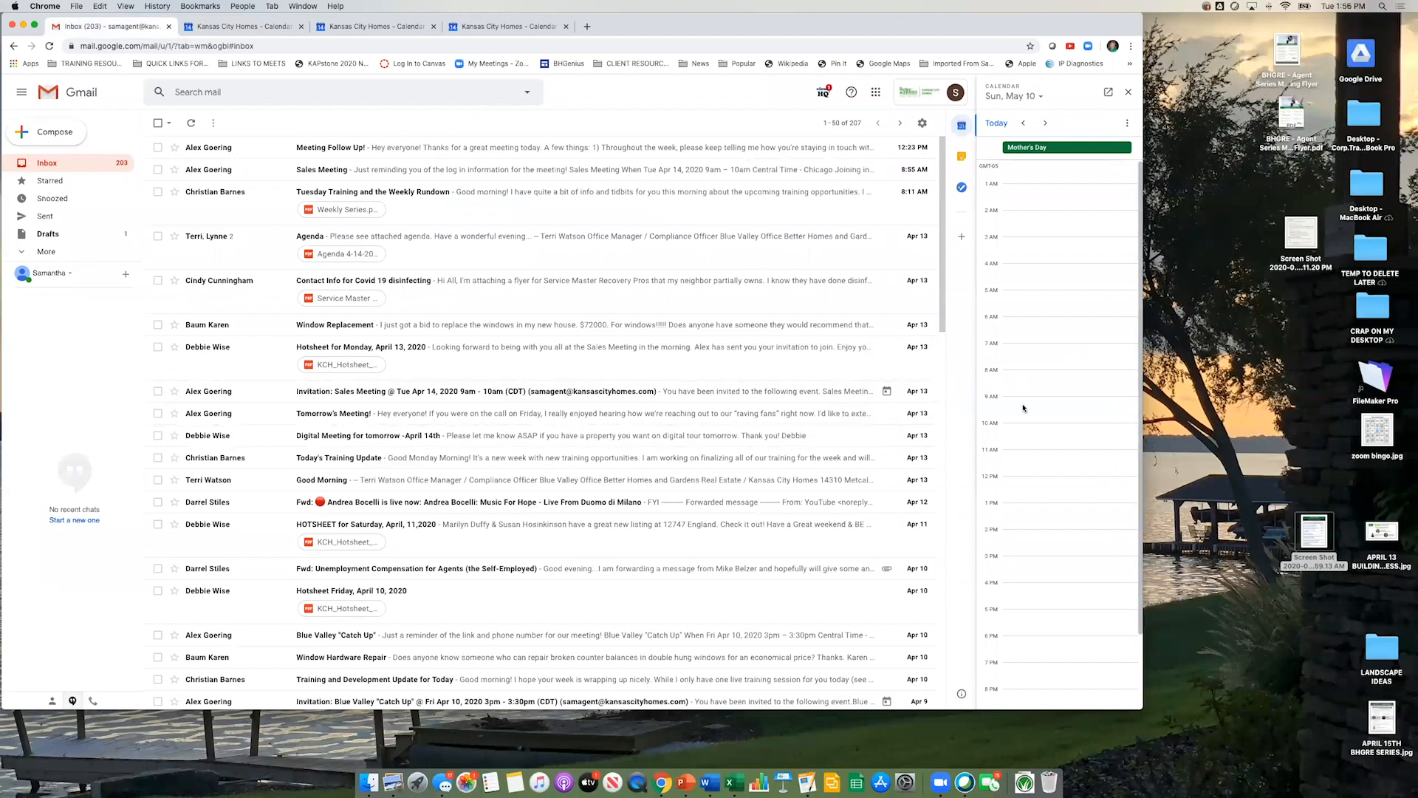
# Step: Close the calendar beside the inbox and discard the untitled May 10 event
pyautogui.click(1128, 92)
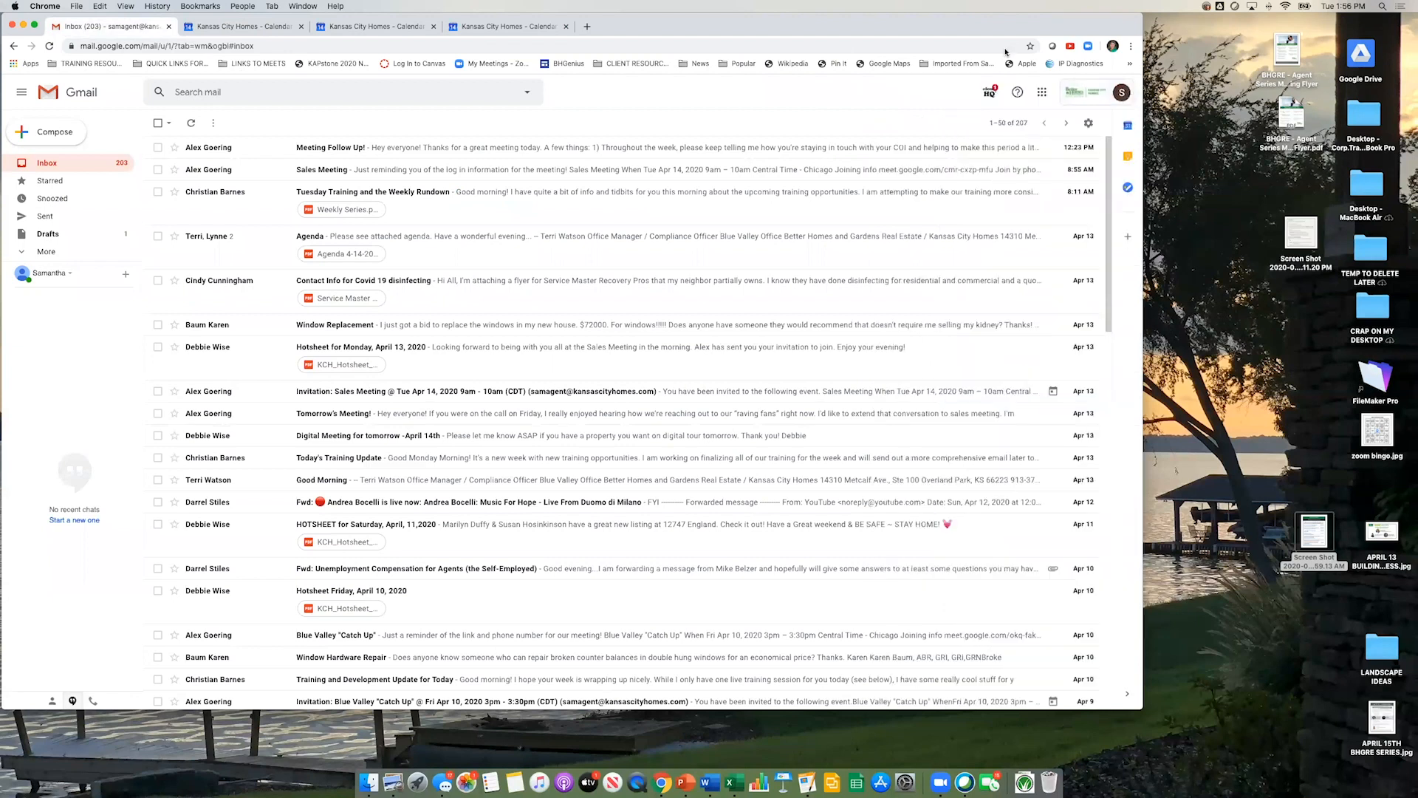
pyautogui.click(253, 26)
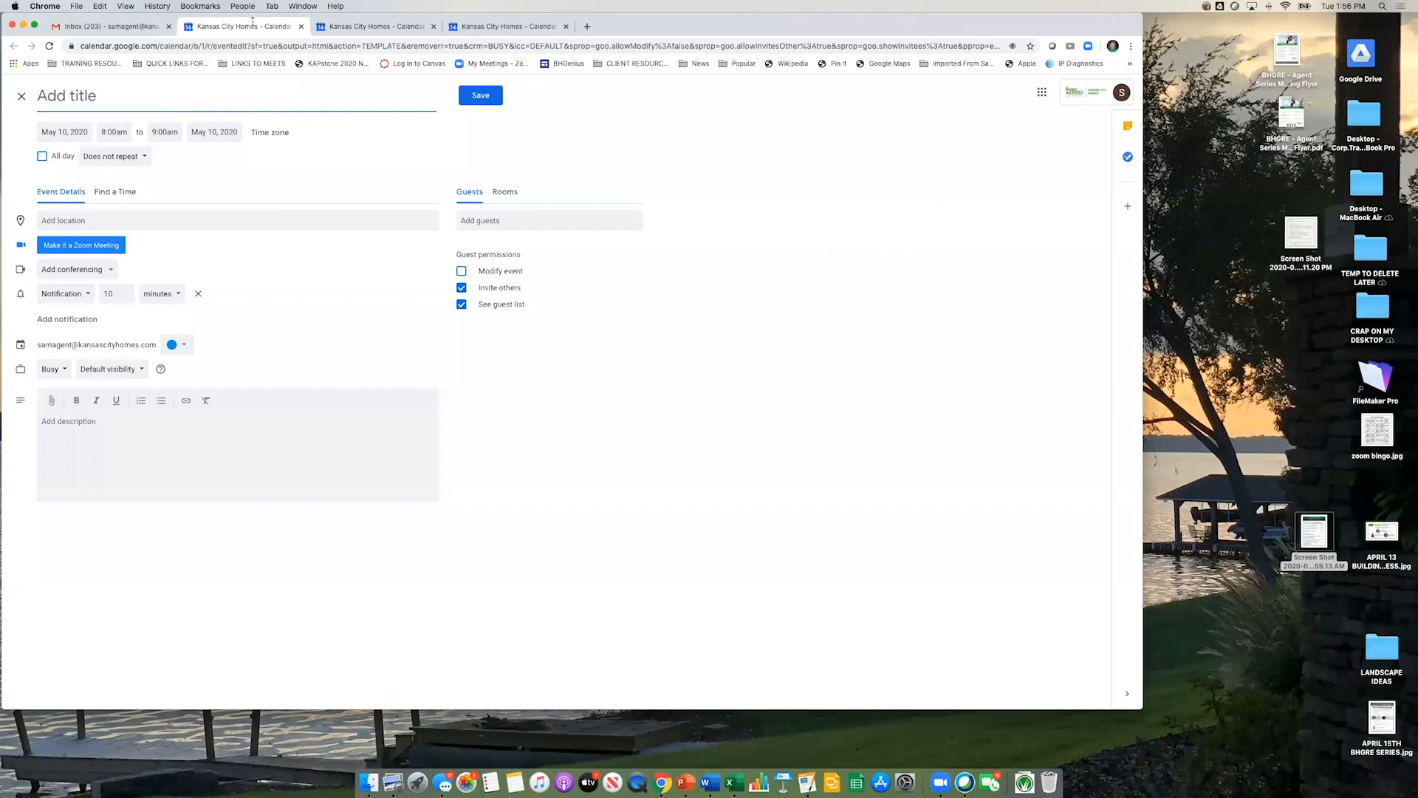
pyautogui.click(22, 96)
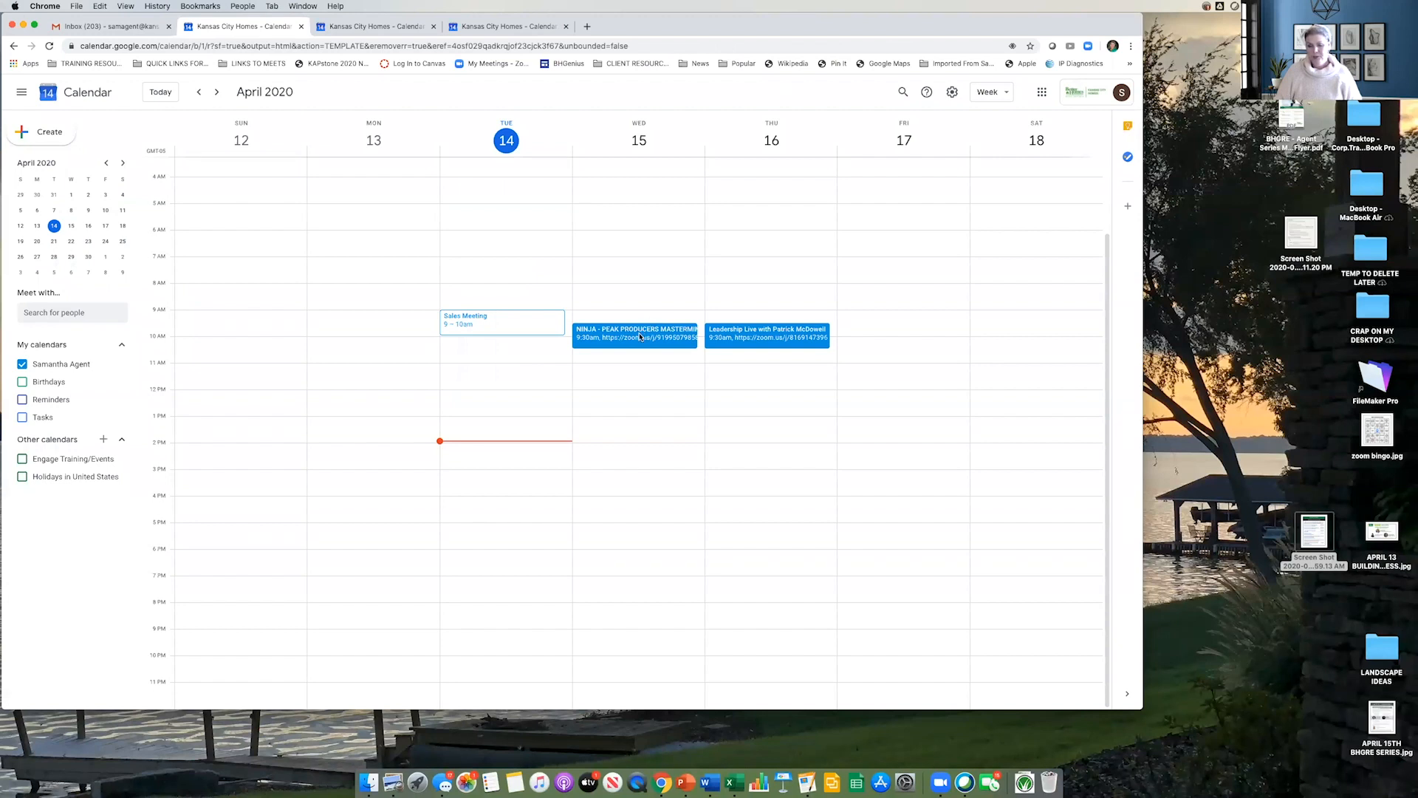
# Step: Close the duplicate page of the agent's calendar and return to the agent's remaining week calendar
pyautogui.click(414, 26)
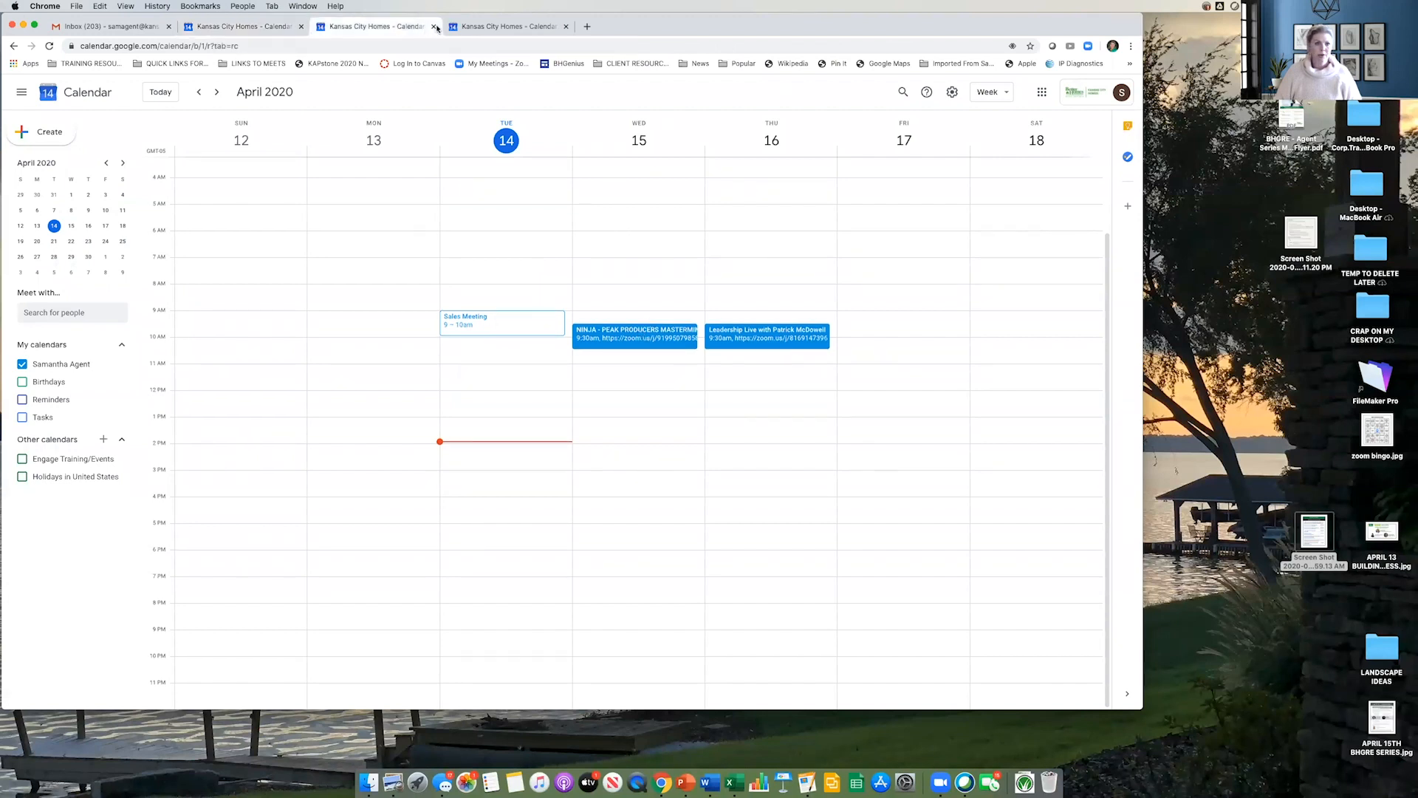
pyautogui.click(435, 27)
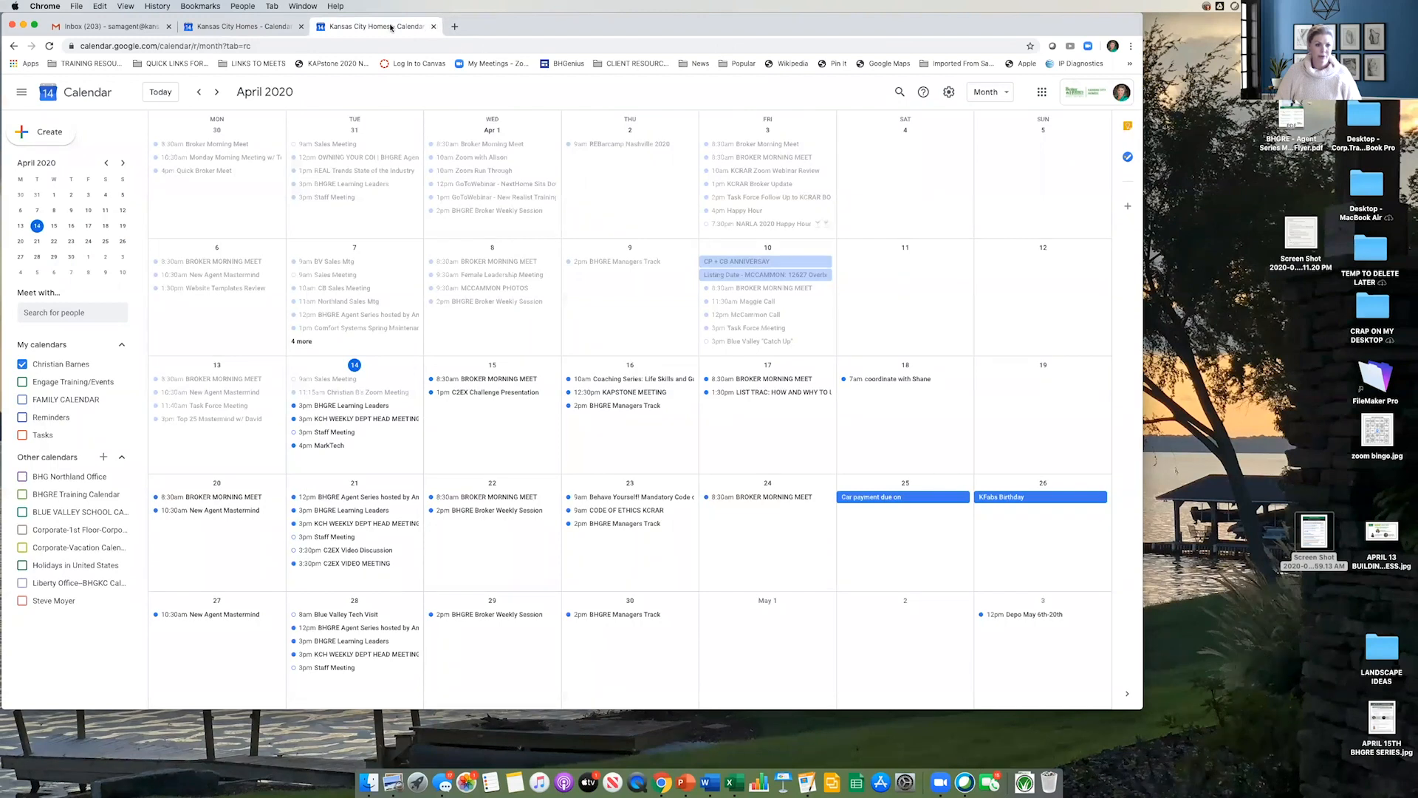
pyautogui.click(231, 27)
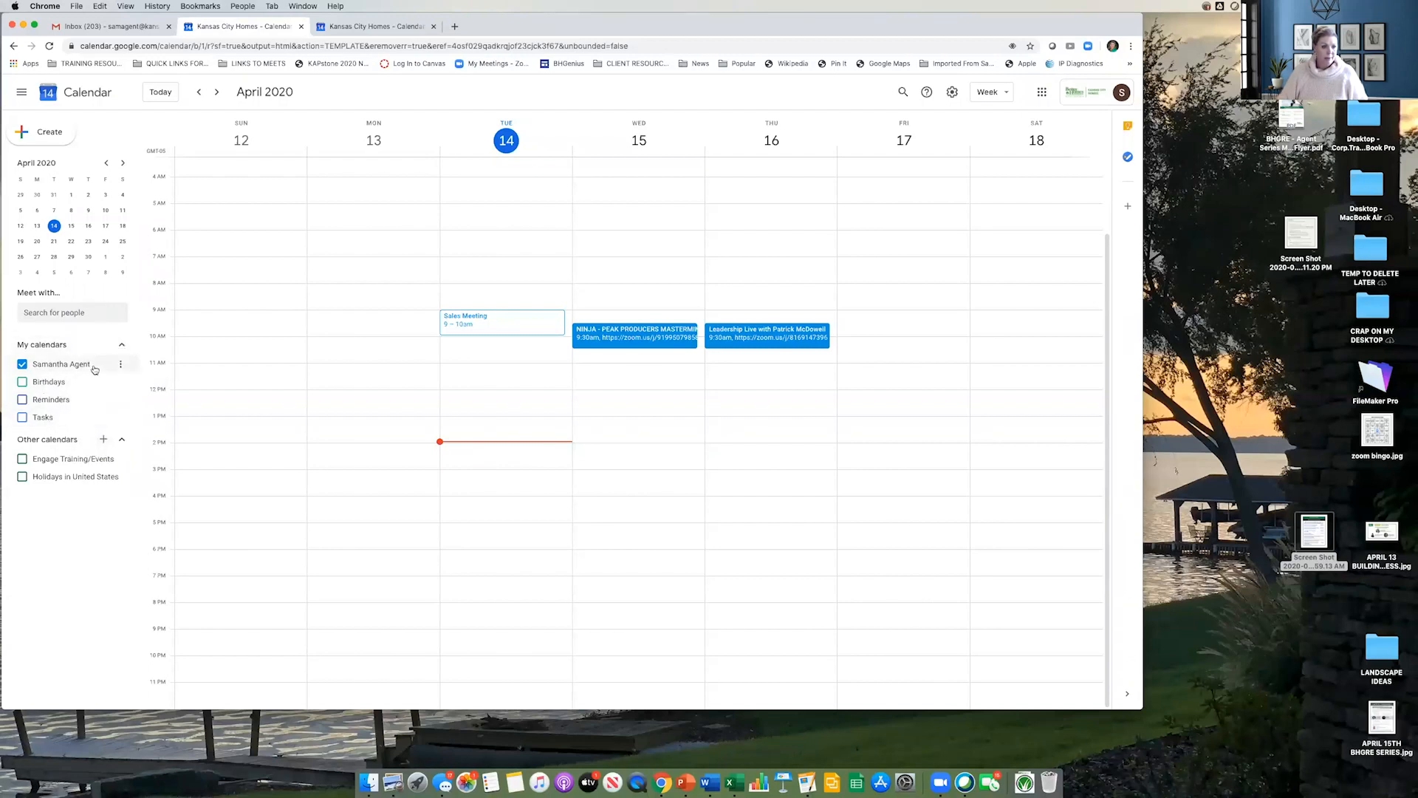
# Step: Create a new calendar named with the agent's short first name followed by "FAMILY CALENDAR"
pyautogui.click(104, 441)
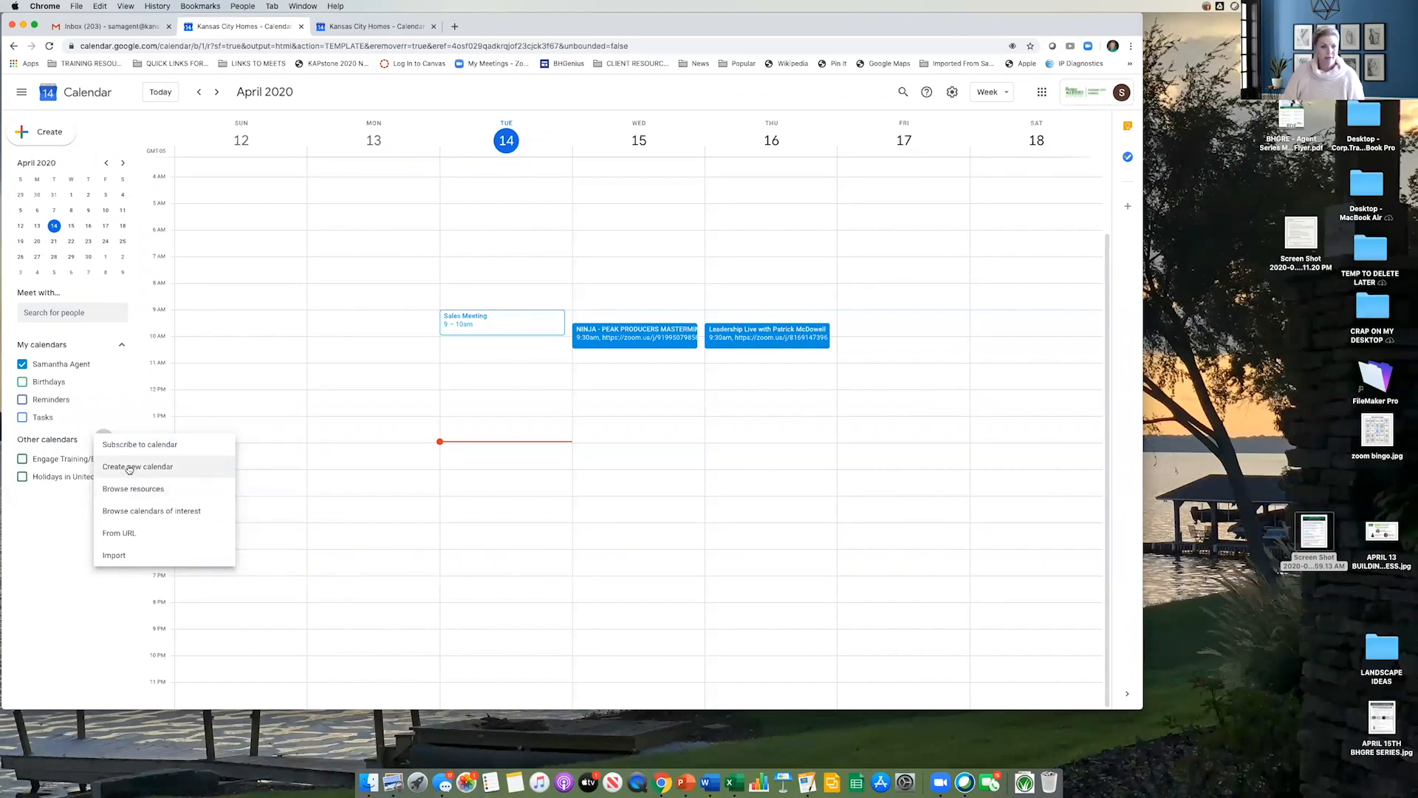
pyautogui.click(129, 468)
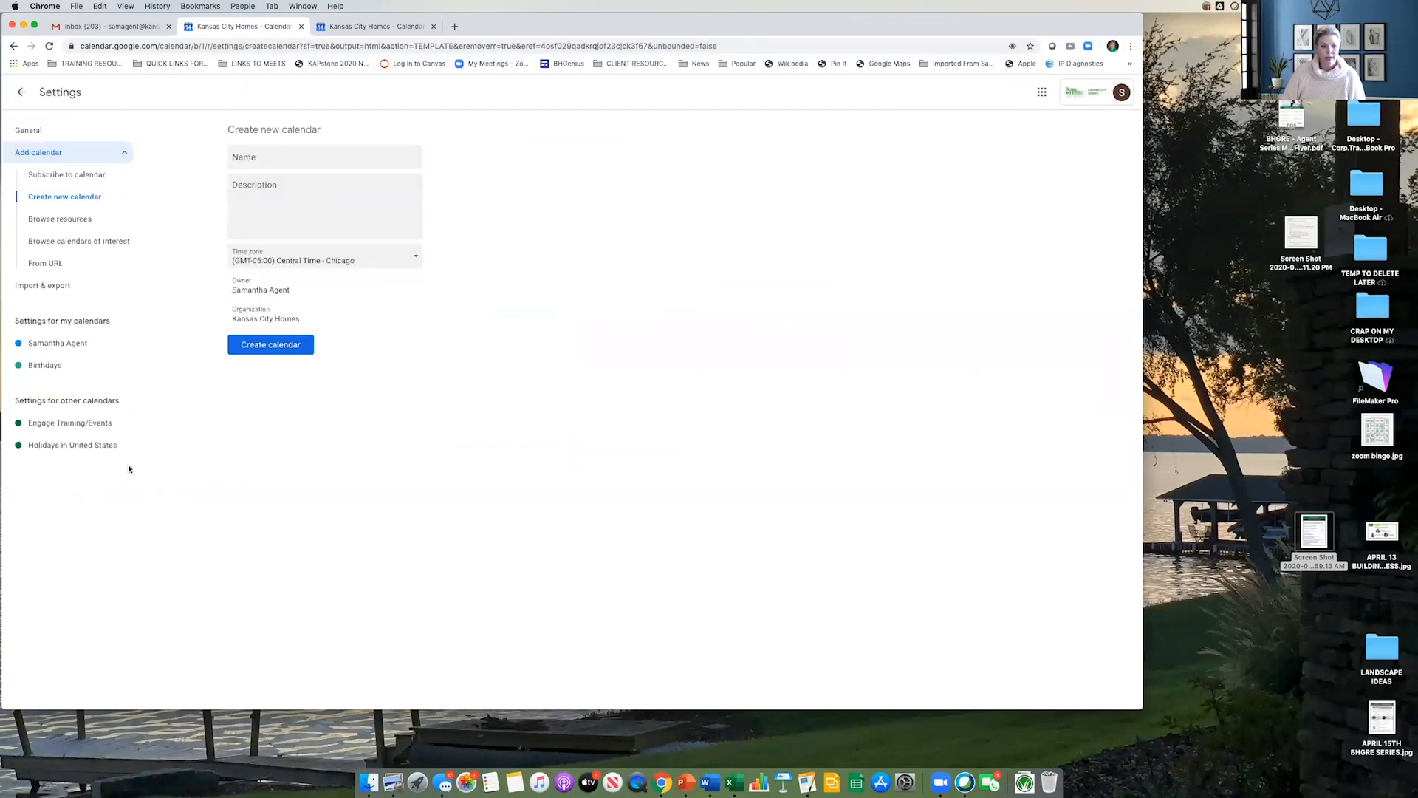
pyautogui.write("SAM'S FAMILY CALENDAR")
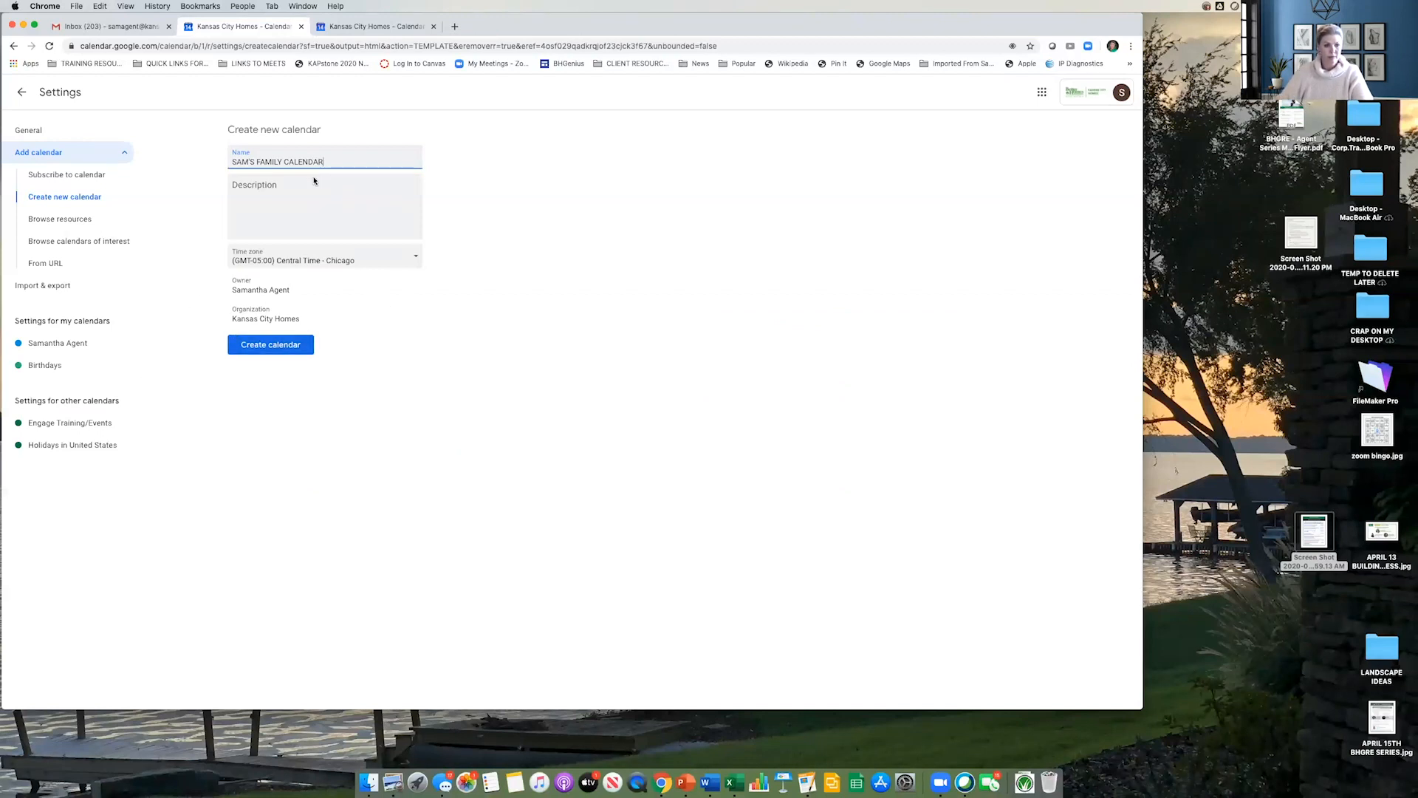
pyautogui.click(275, 346)
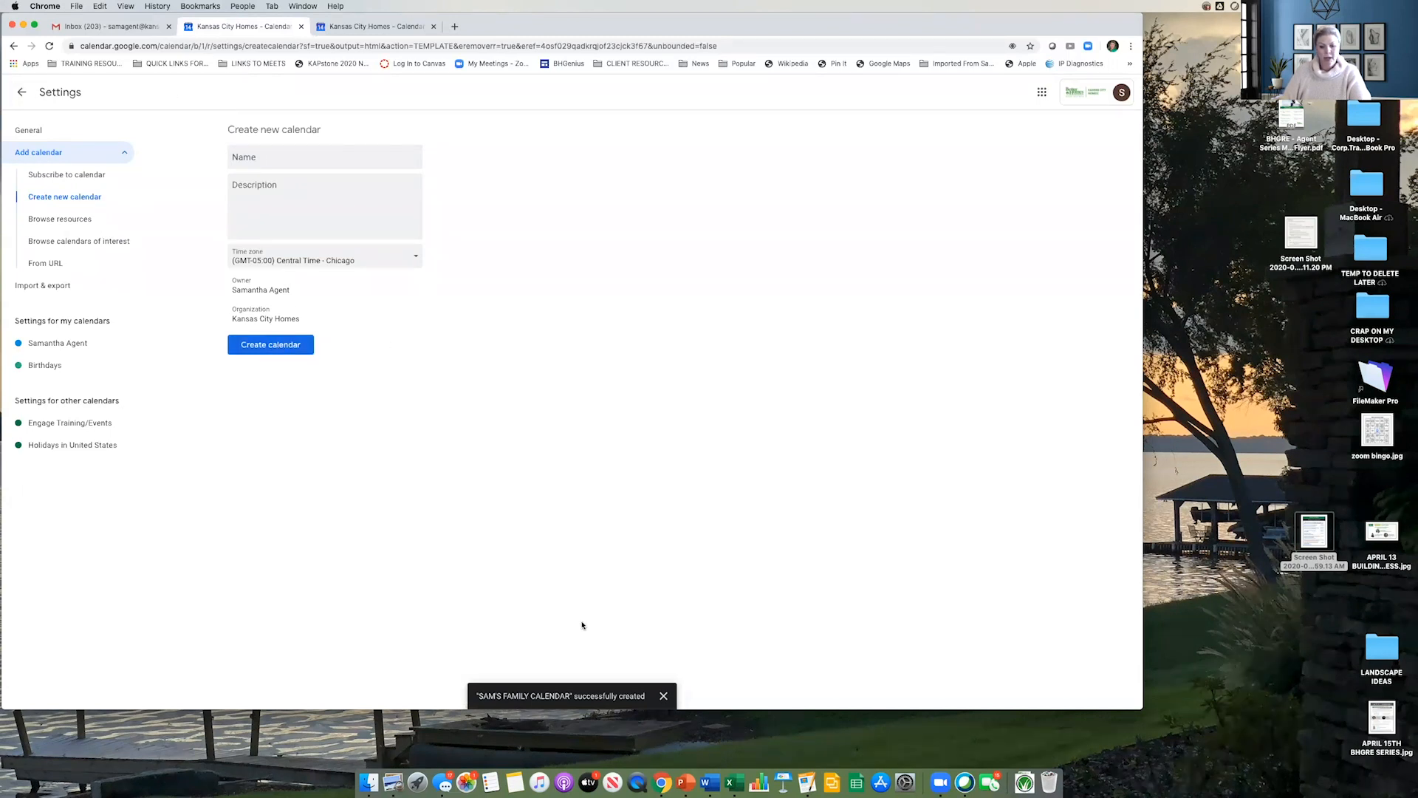
# Step: Return to the week calendar and turn the new family calendar off and back on
pyautogui.click(19, 94)
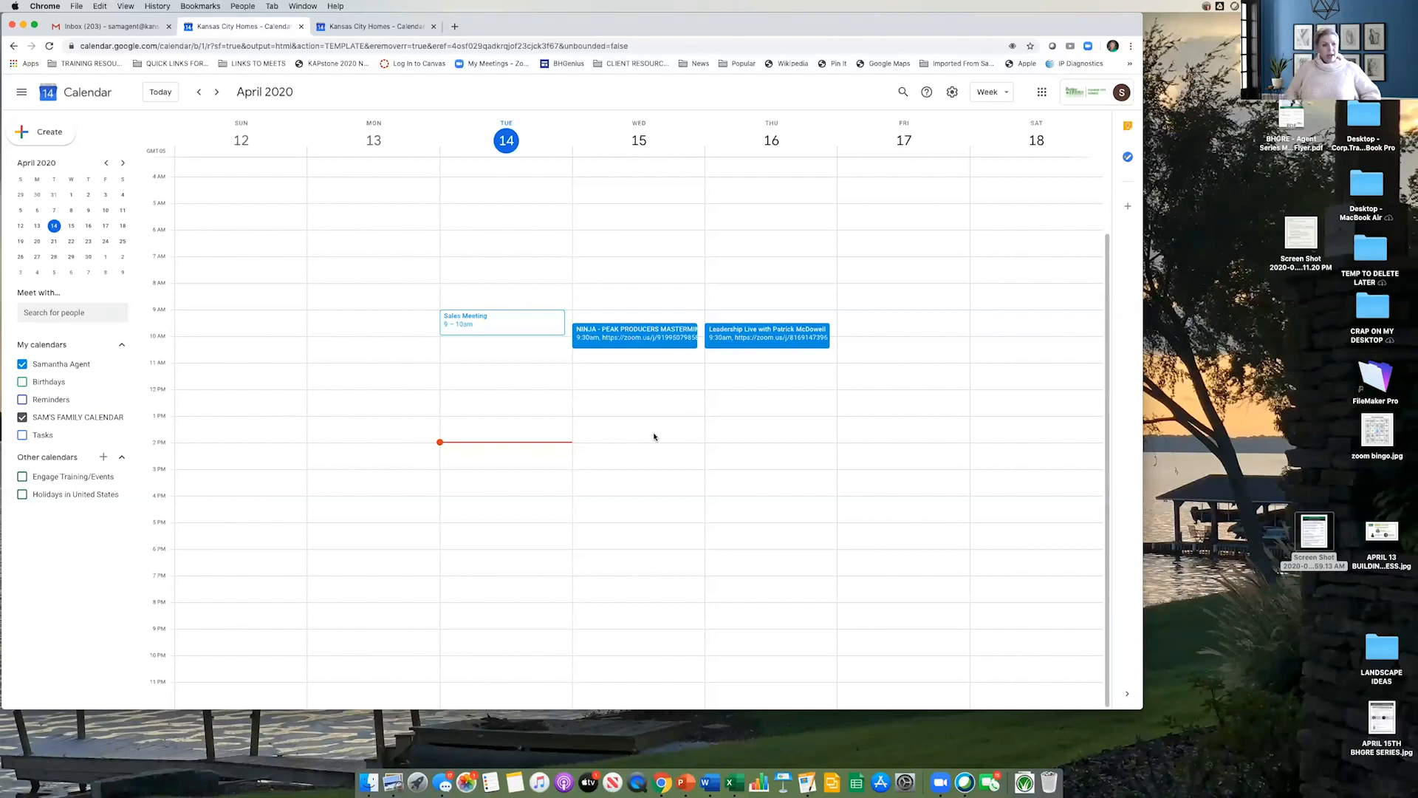
pyautogui.click(22, 418)
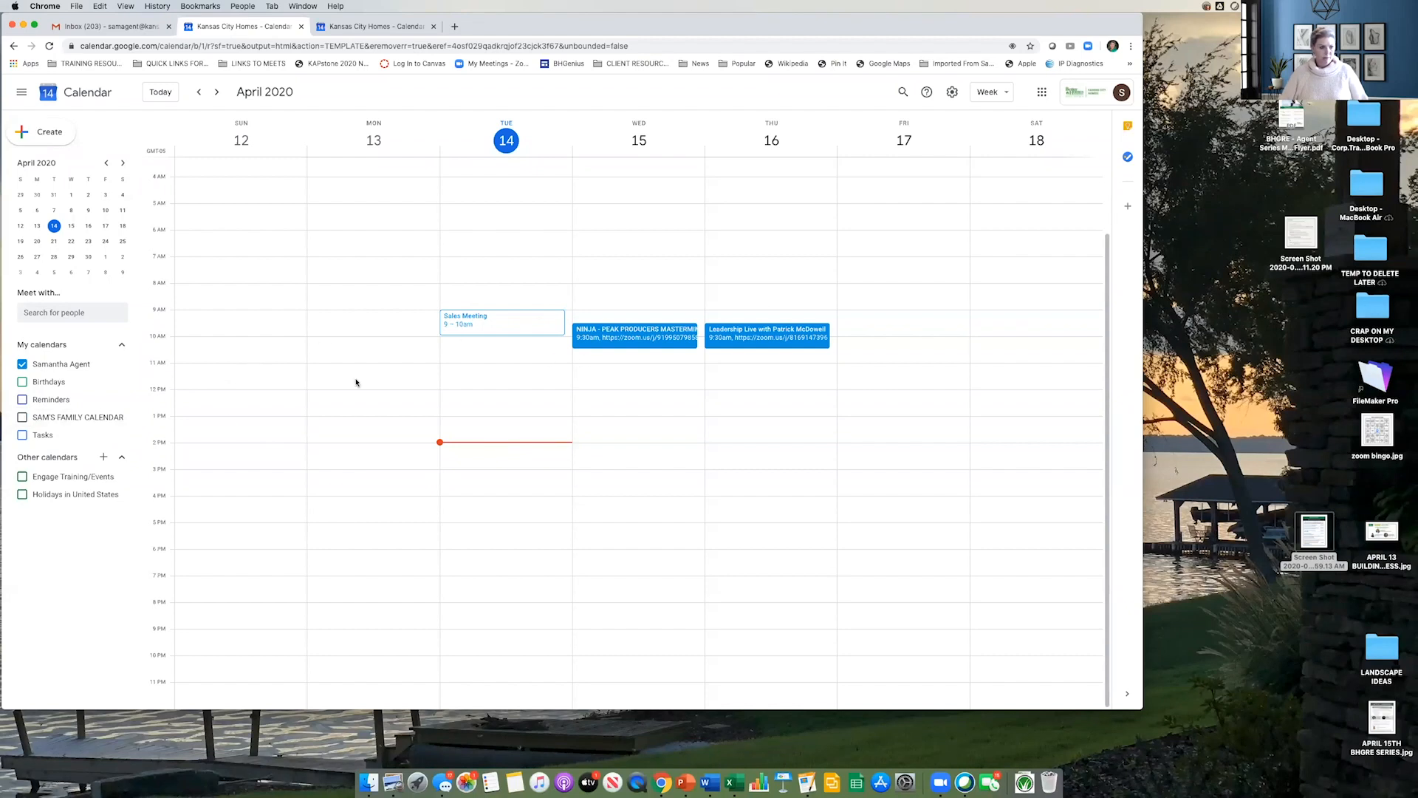
pyautogui.click(22, 417)
# Step: Start an event on April 17, 2020 from 11:30am to 12:30pm titled "FAMILY CALENDAR EVENT"
pyautogui.click(900, 383)
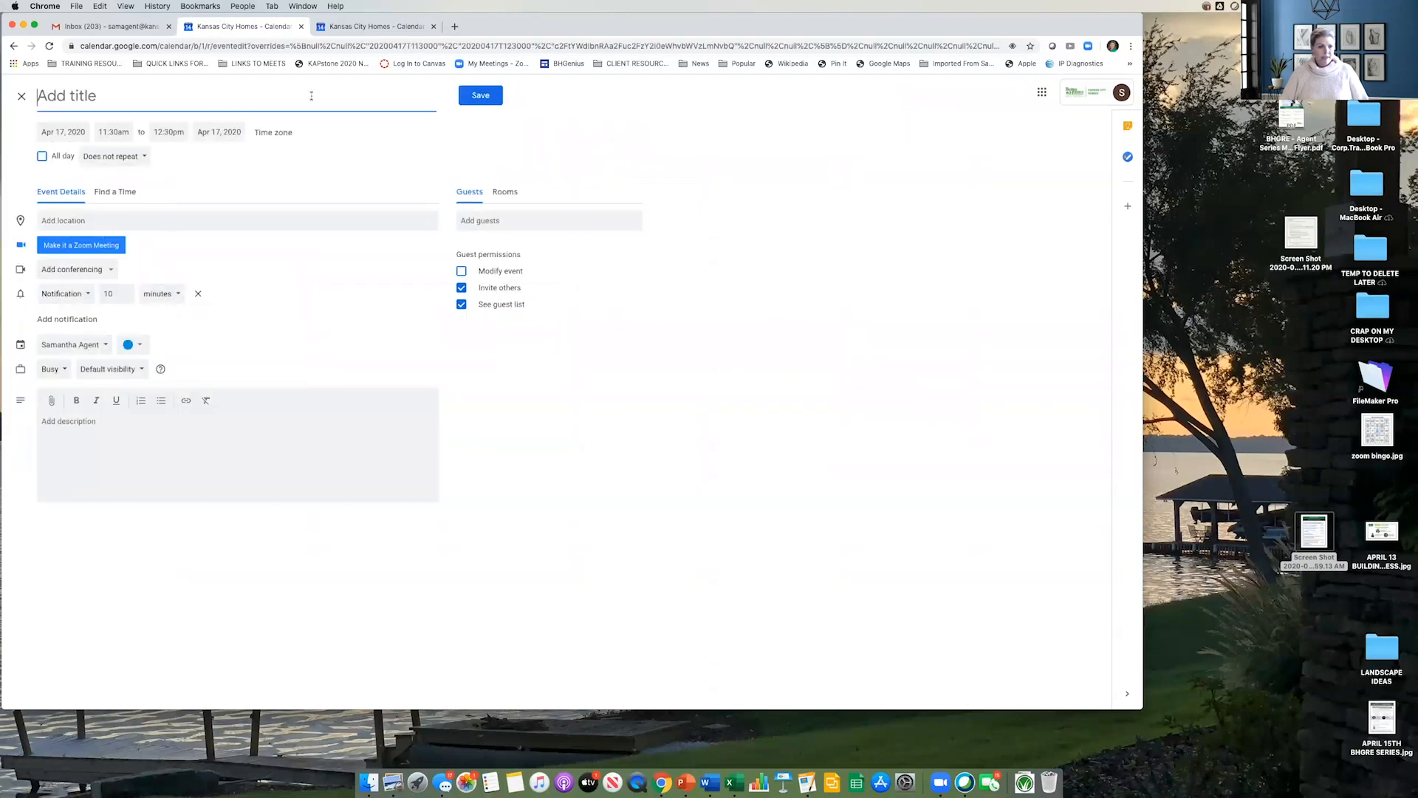
pyautogui.write('F')
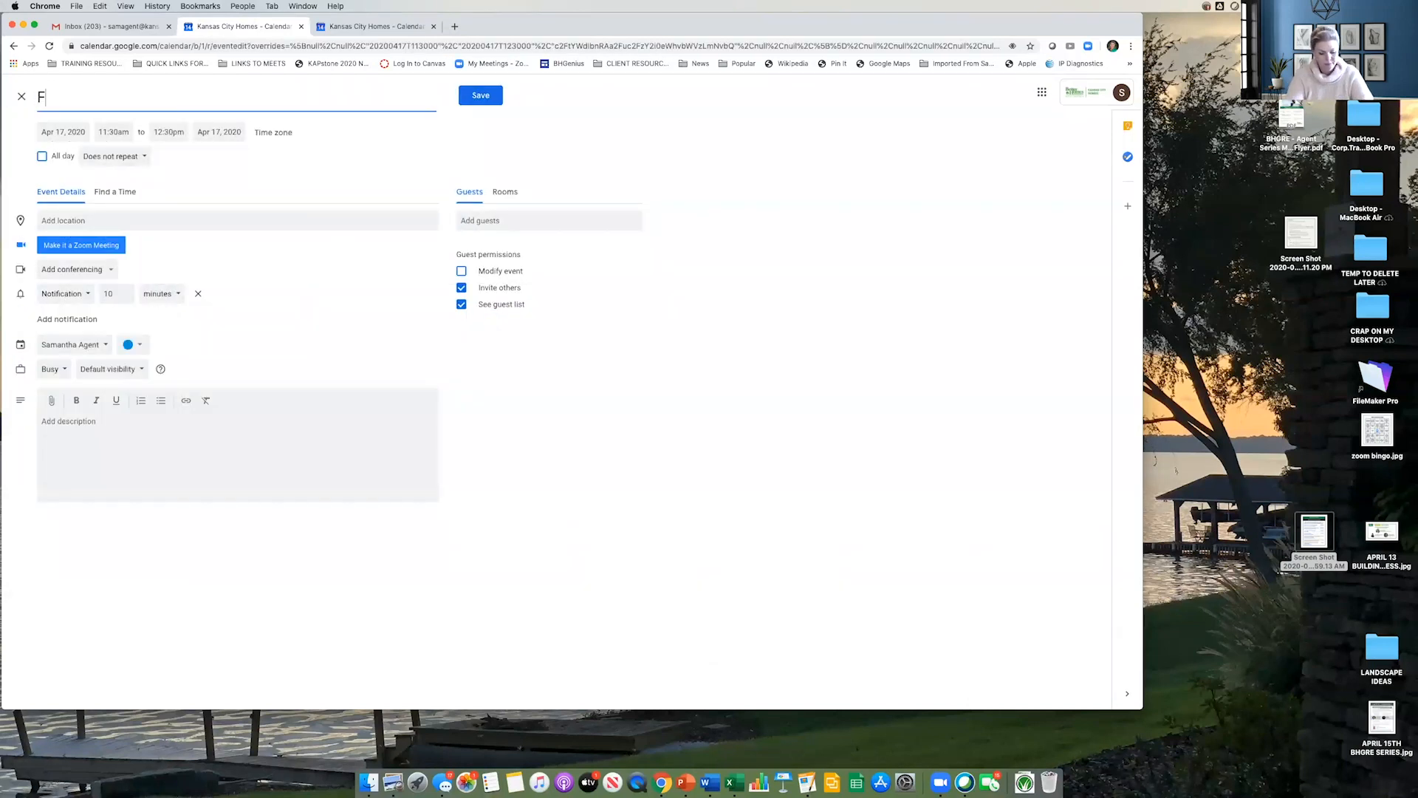
pyautogui.write('AMILY CALERND')
pyautogui.press('BackSpace')
pyautogui.press('BackSpace')
pyautogui.press('BackSpace')
pyautogui.write('DA')
pyautogui.press('BackSpace')
pyautogui.press('BackSpace')
pyautogui.write('ND')
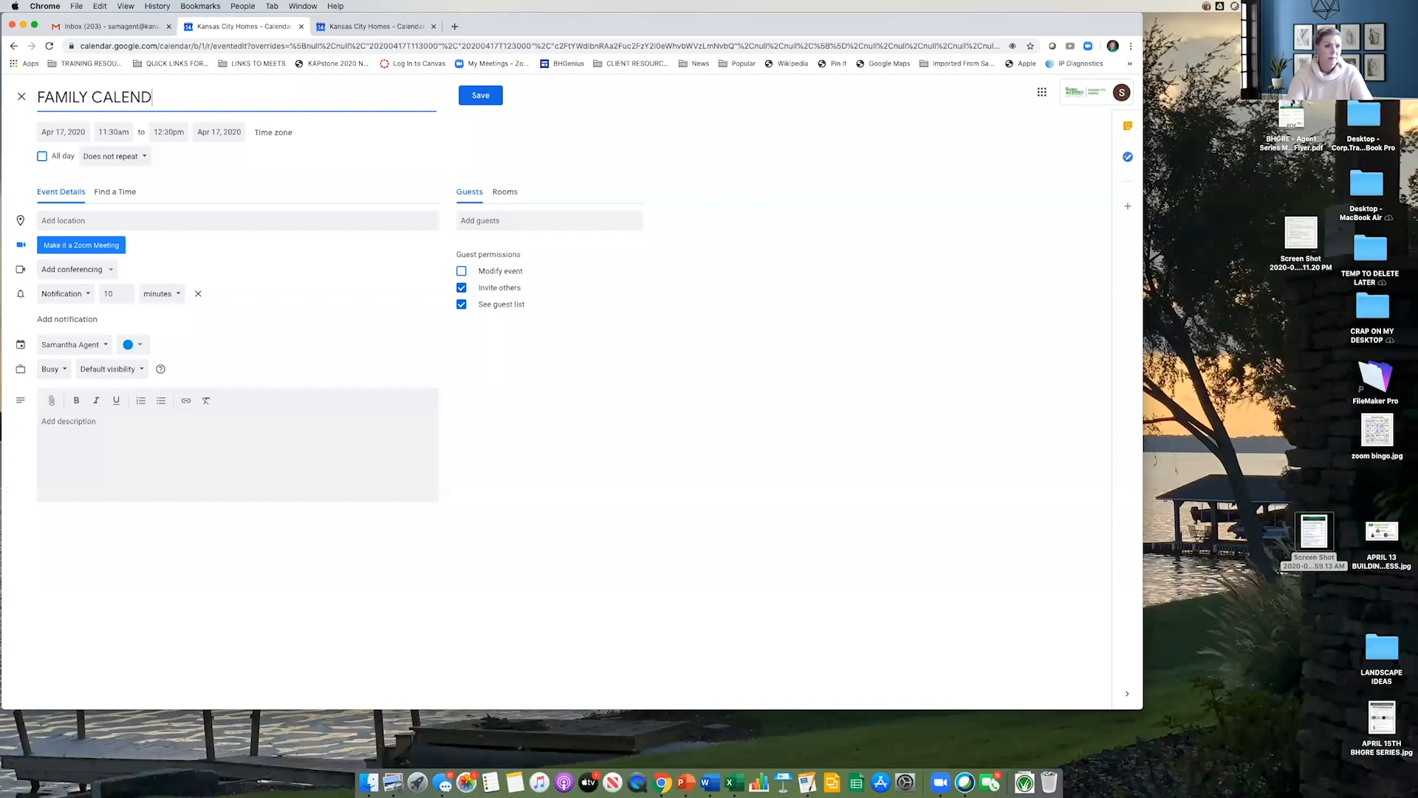
pyautogui.write('AR EVENT')
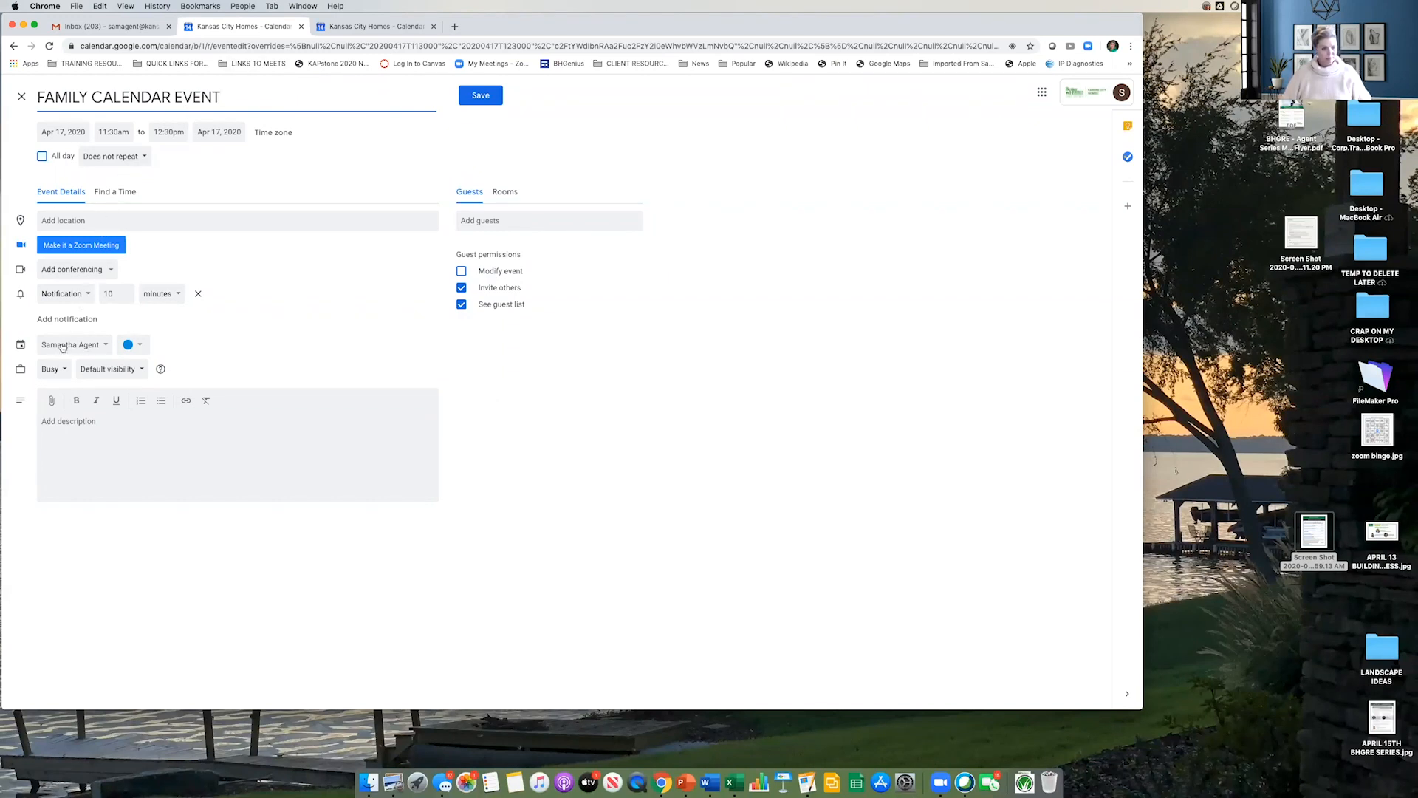
# Step: Assign the event to the agent's family calendar and save it
pyautogui.click(101, 346)
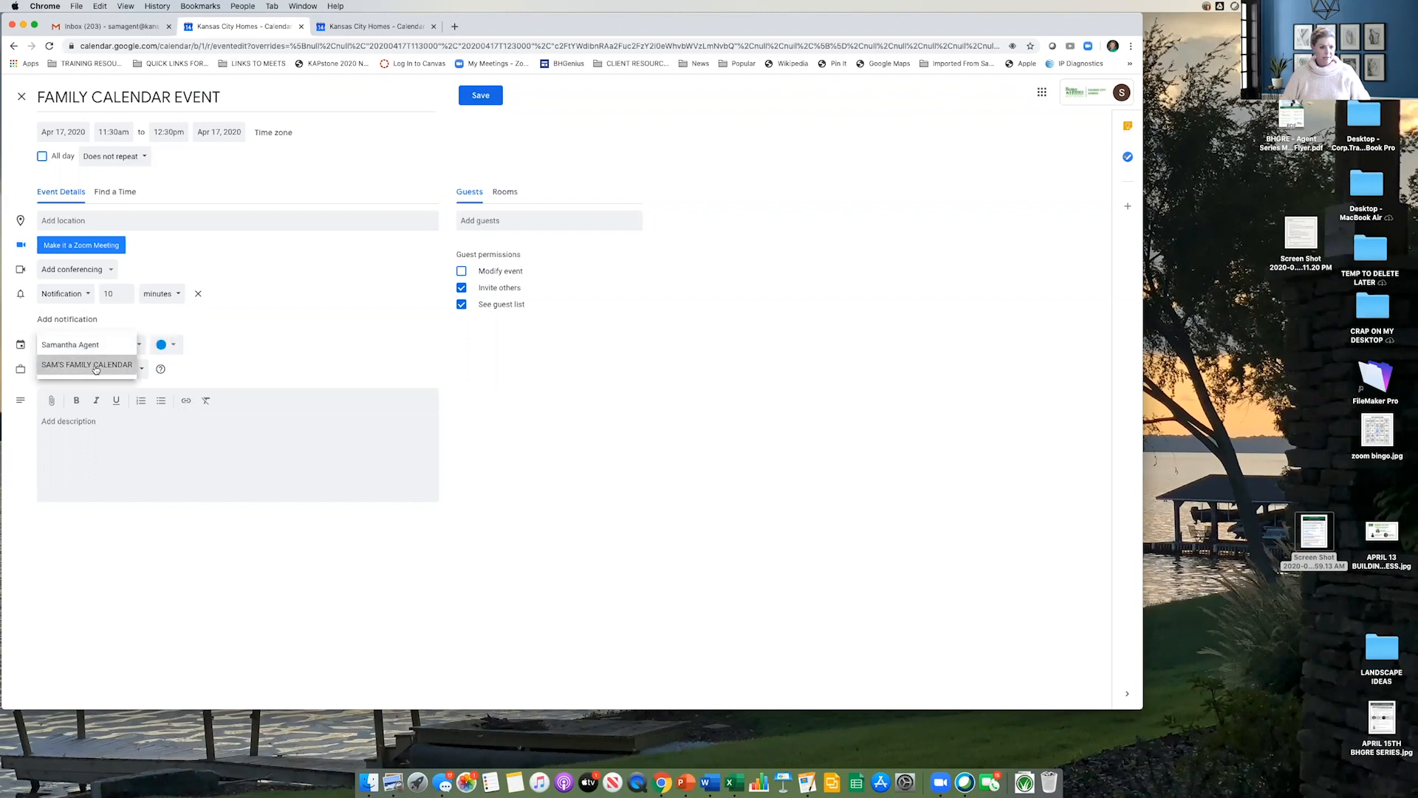
pyautogui.click(94, 367)
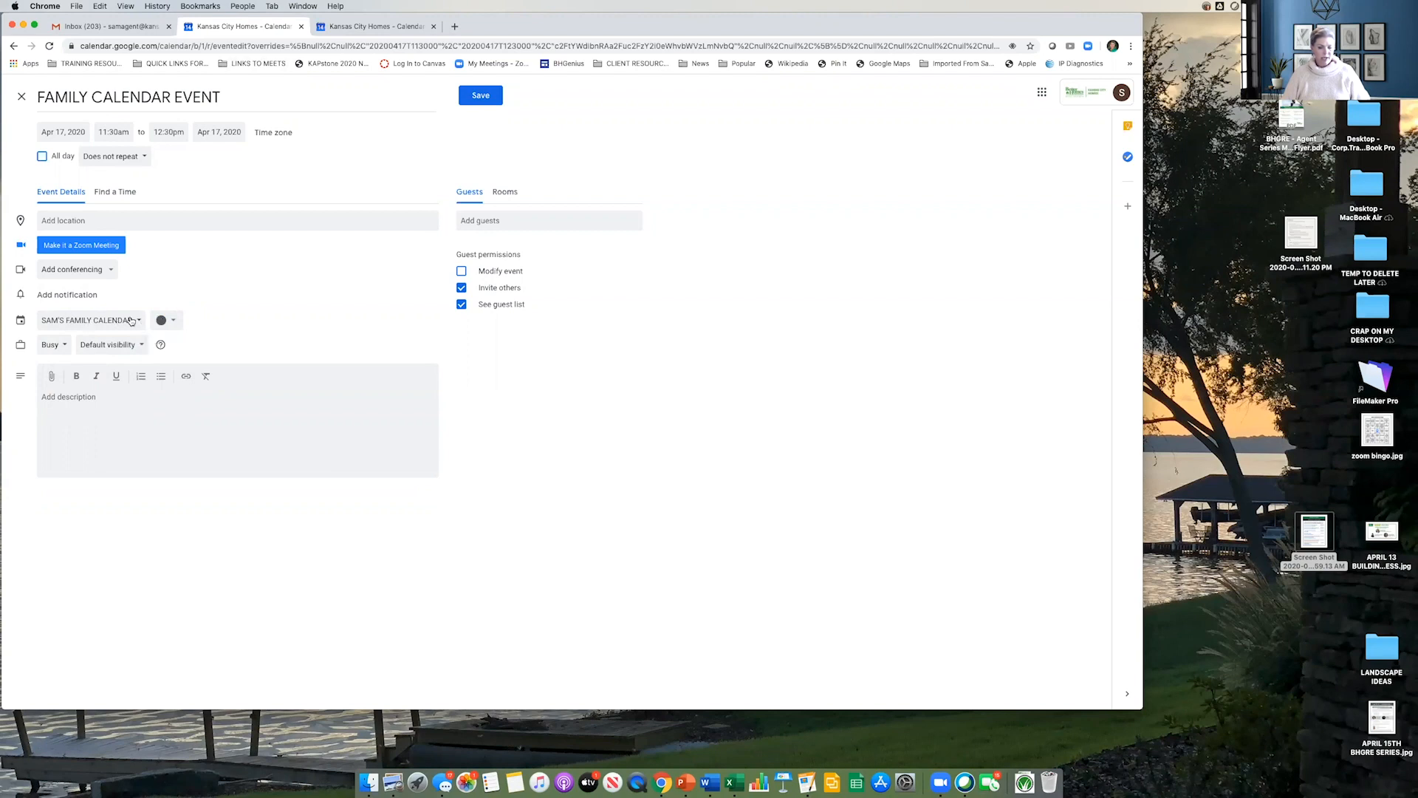
pyautogui.click(481, 96)
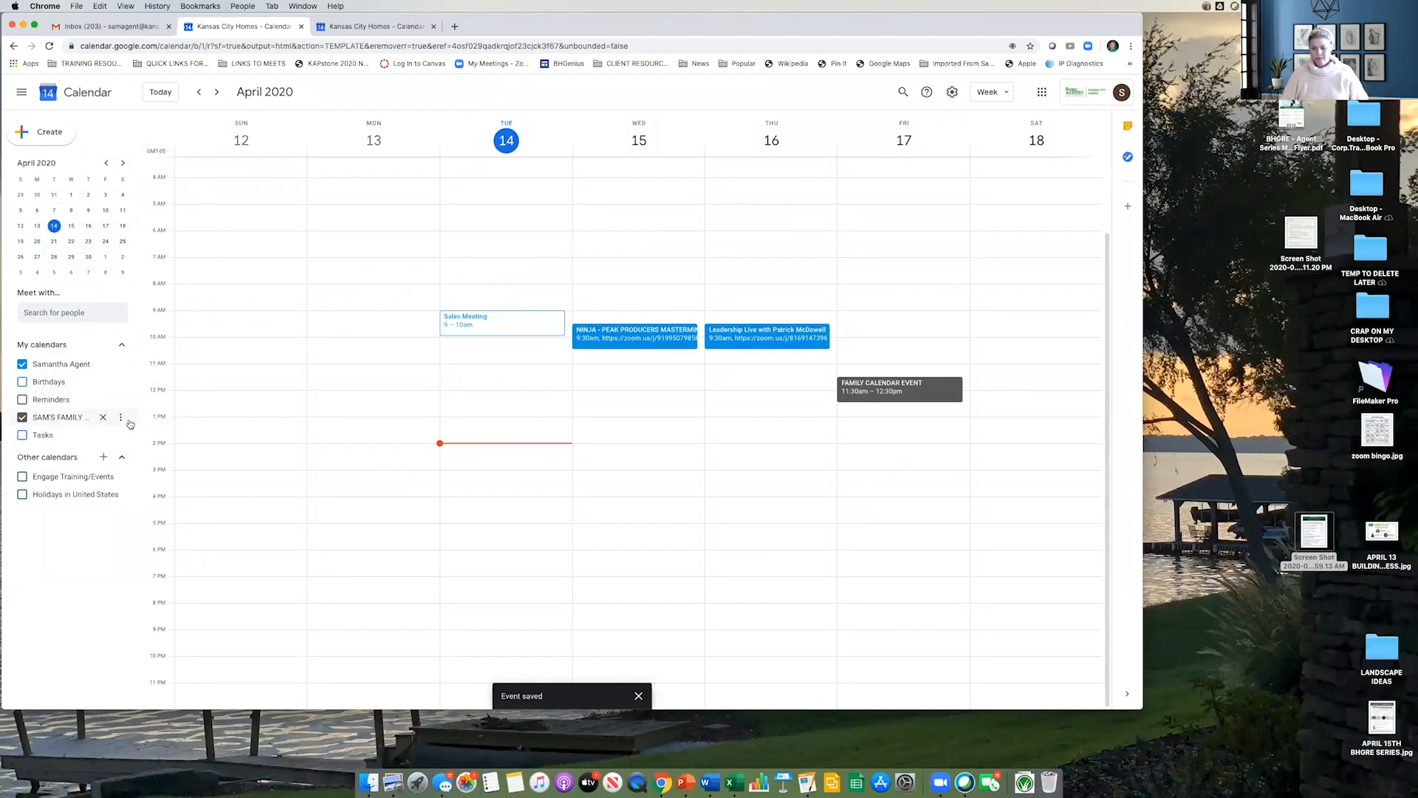
# Step: Toggle the agent's main and family calendars off and back on, and show the Engage Training/Events calendar as well
pyautogui.click(22, 364)
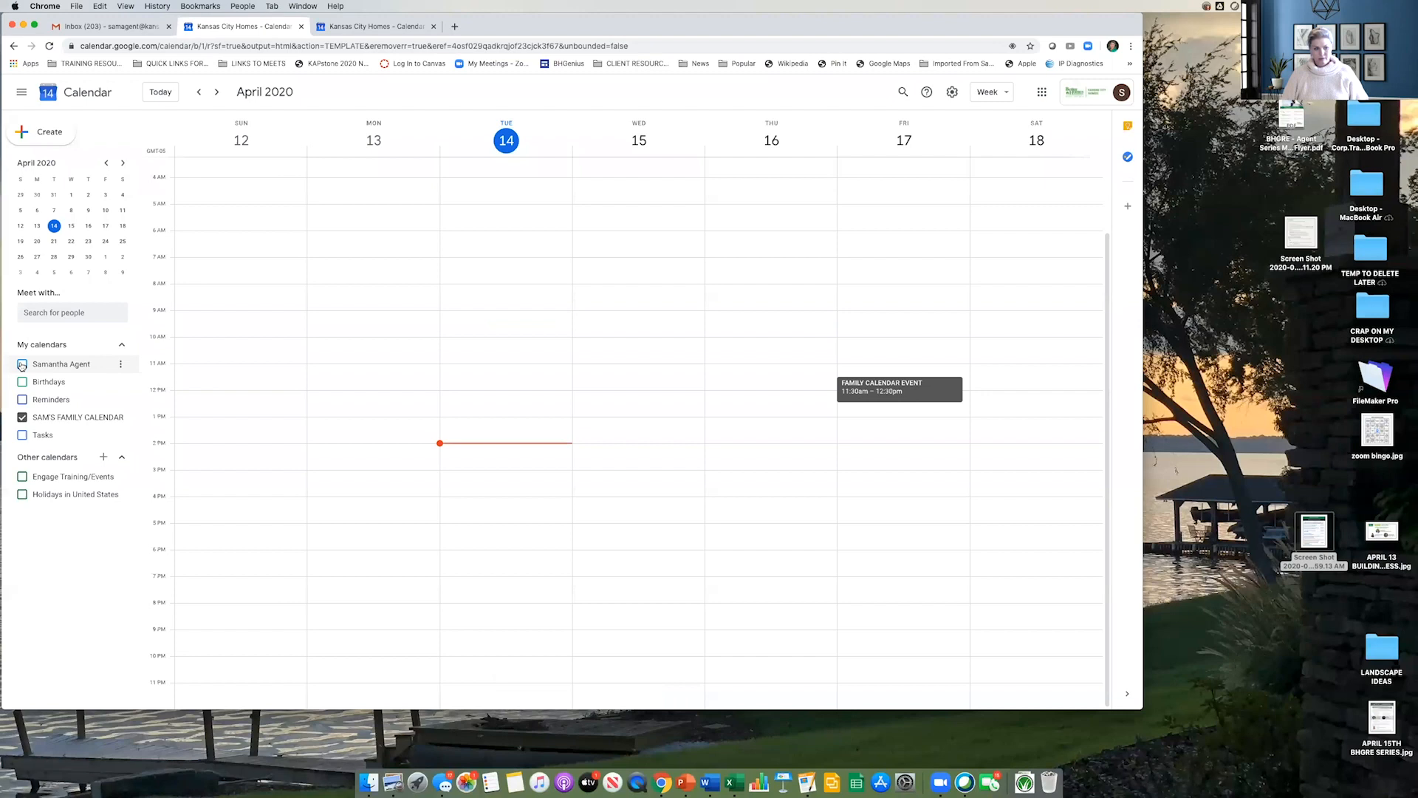
pyautogui.click(22, 365)
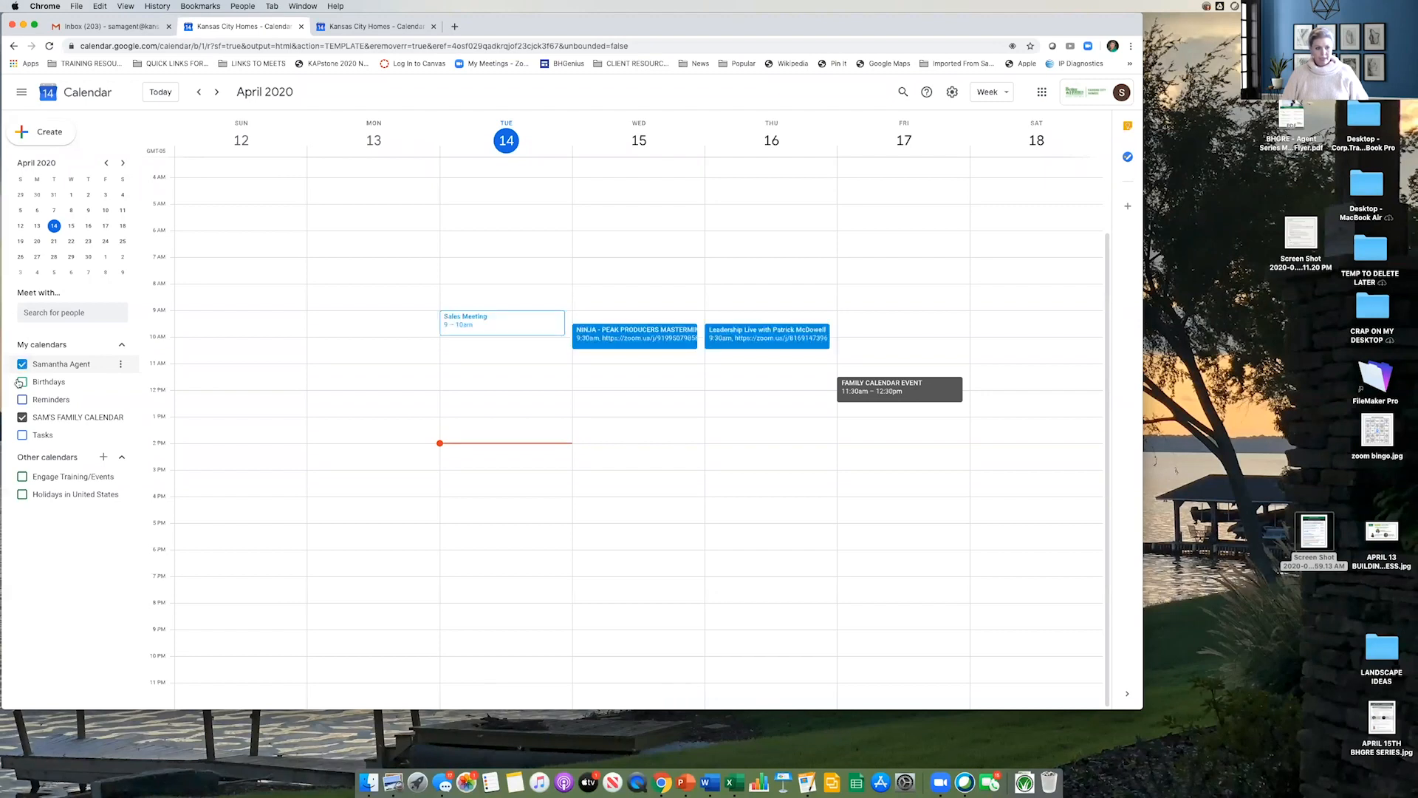
pyautogui.click(22, 418)
pyautogui.click(22, 418)
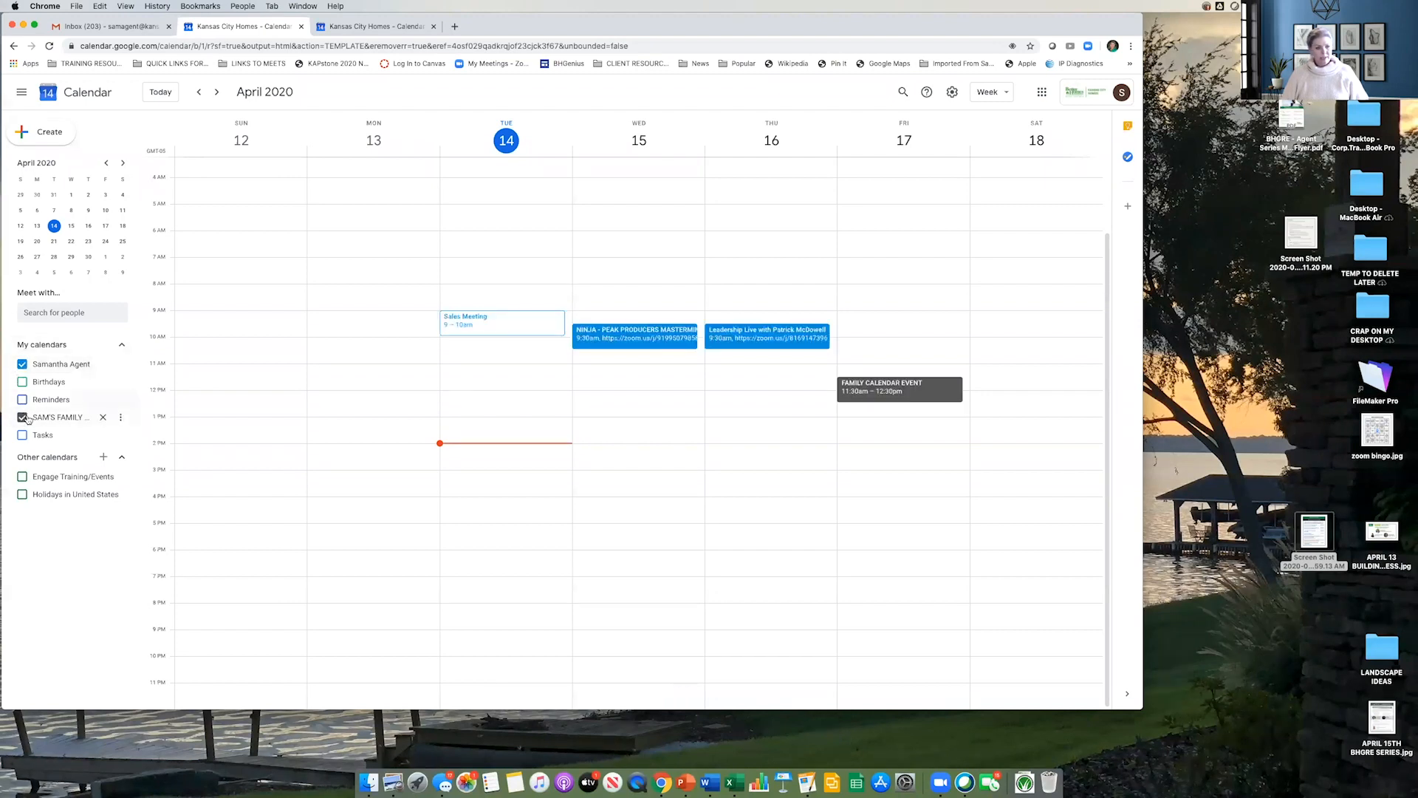
pyautogui.click(23, 477)
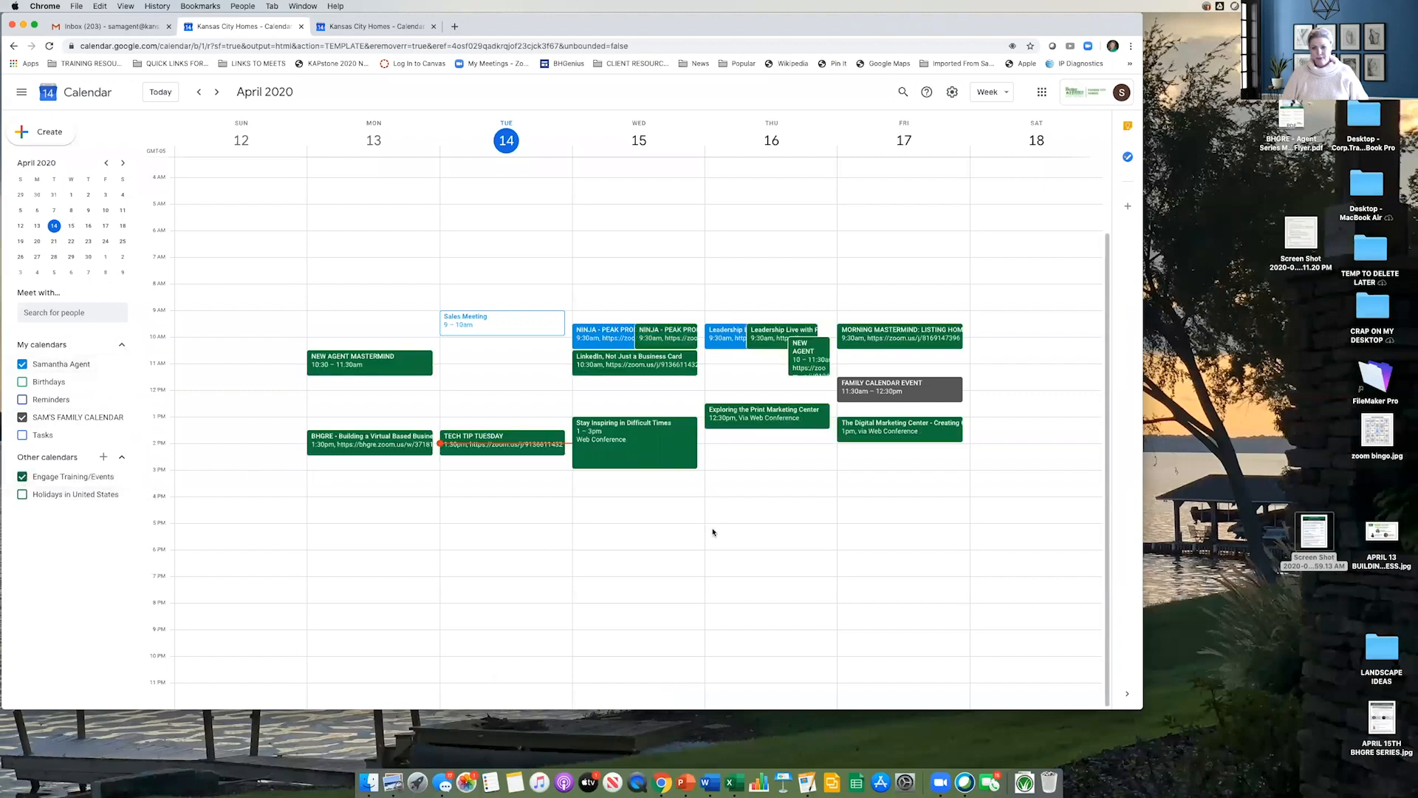
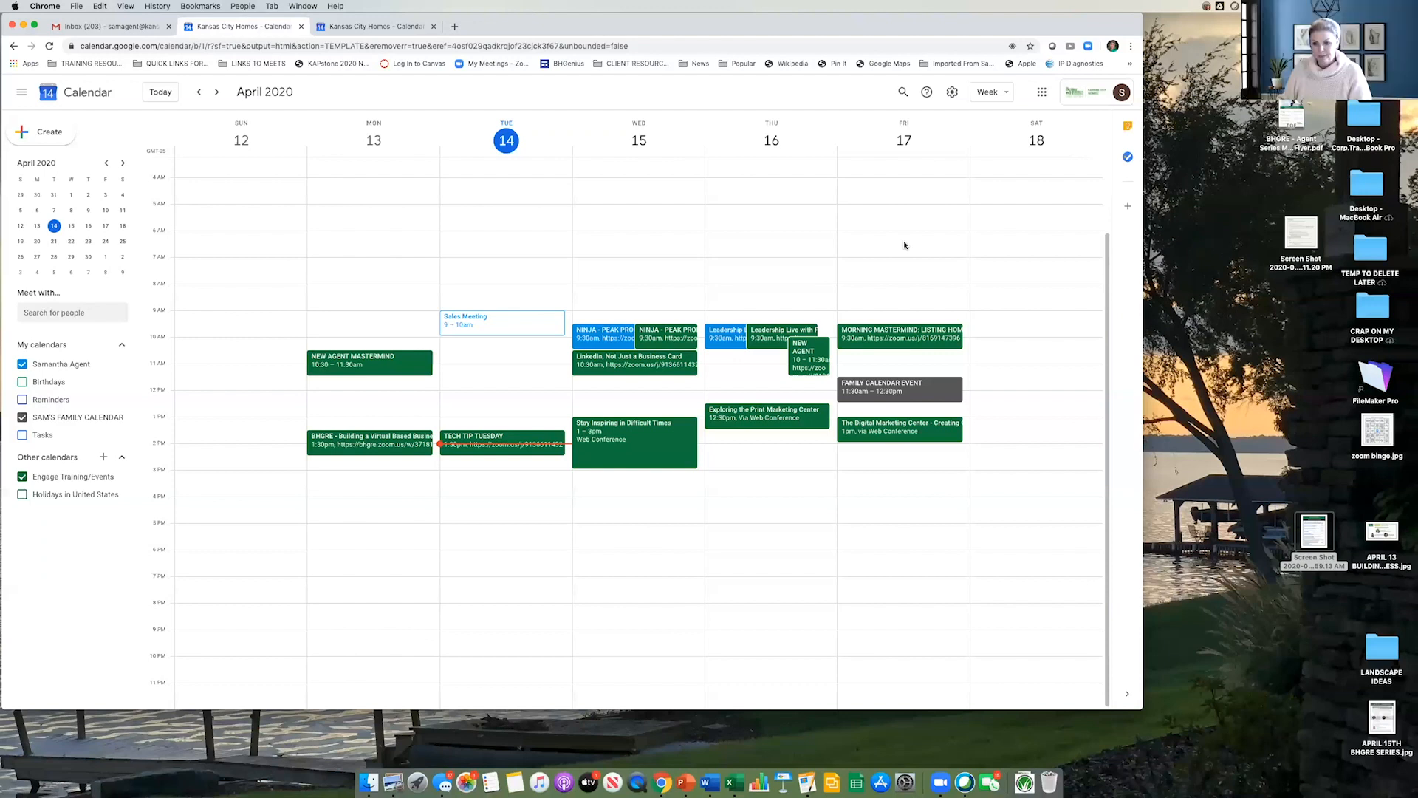
# Step: Start a new event on April 17, 2020 at 6:00am, titled with the client's surname followed by "CLOSING ON MAY 17TH"
pyautogui.click(904, 244)
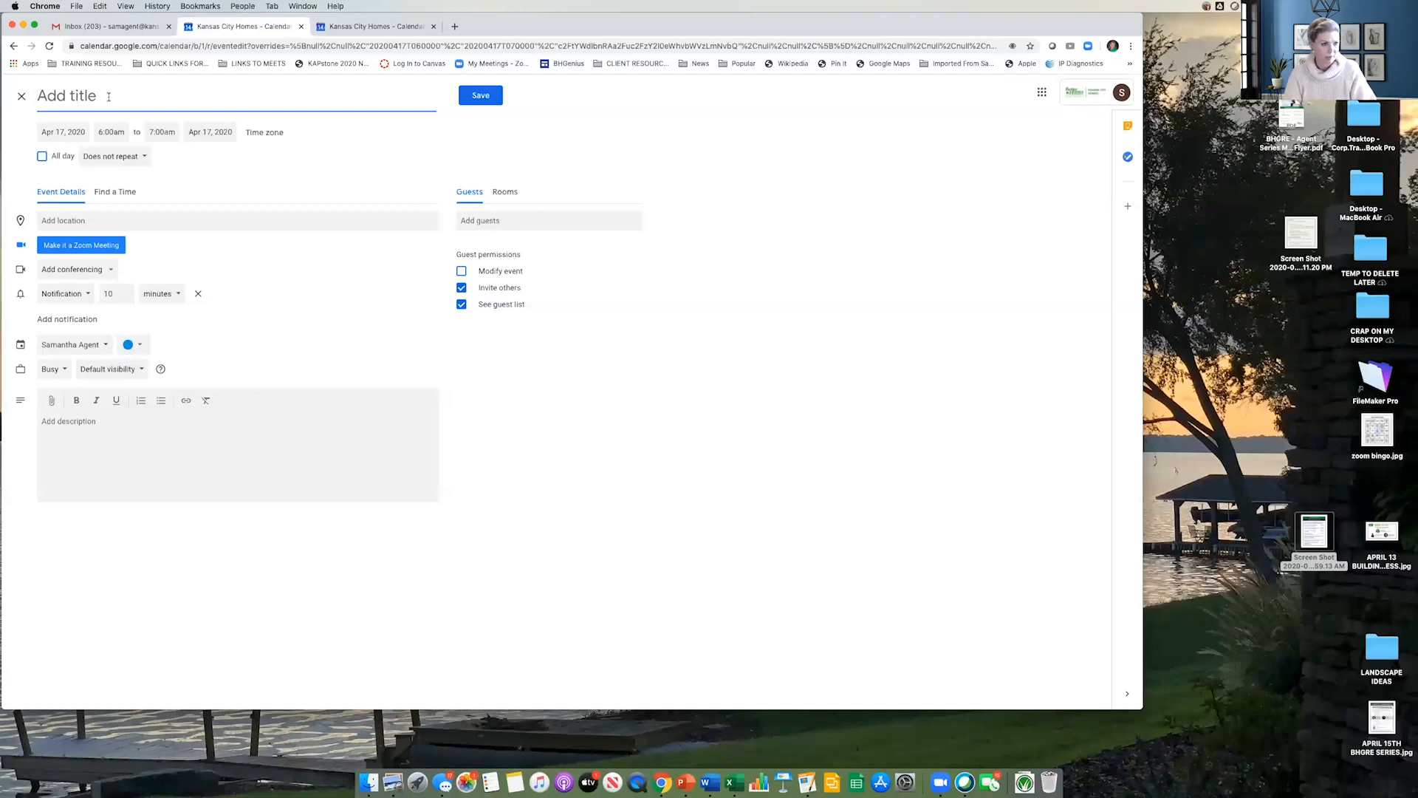
pyautogui.write('SMITH CLOSING ON MAy')
pyautogui.press('BackSpace')
pyautogui.write('y')
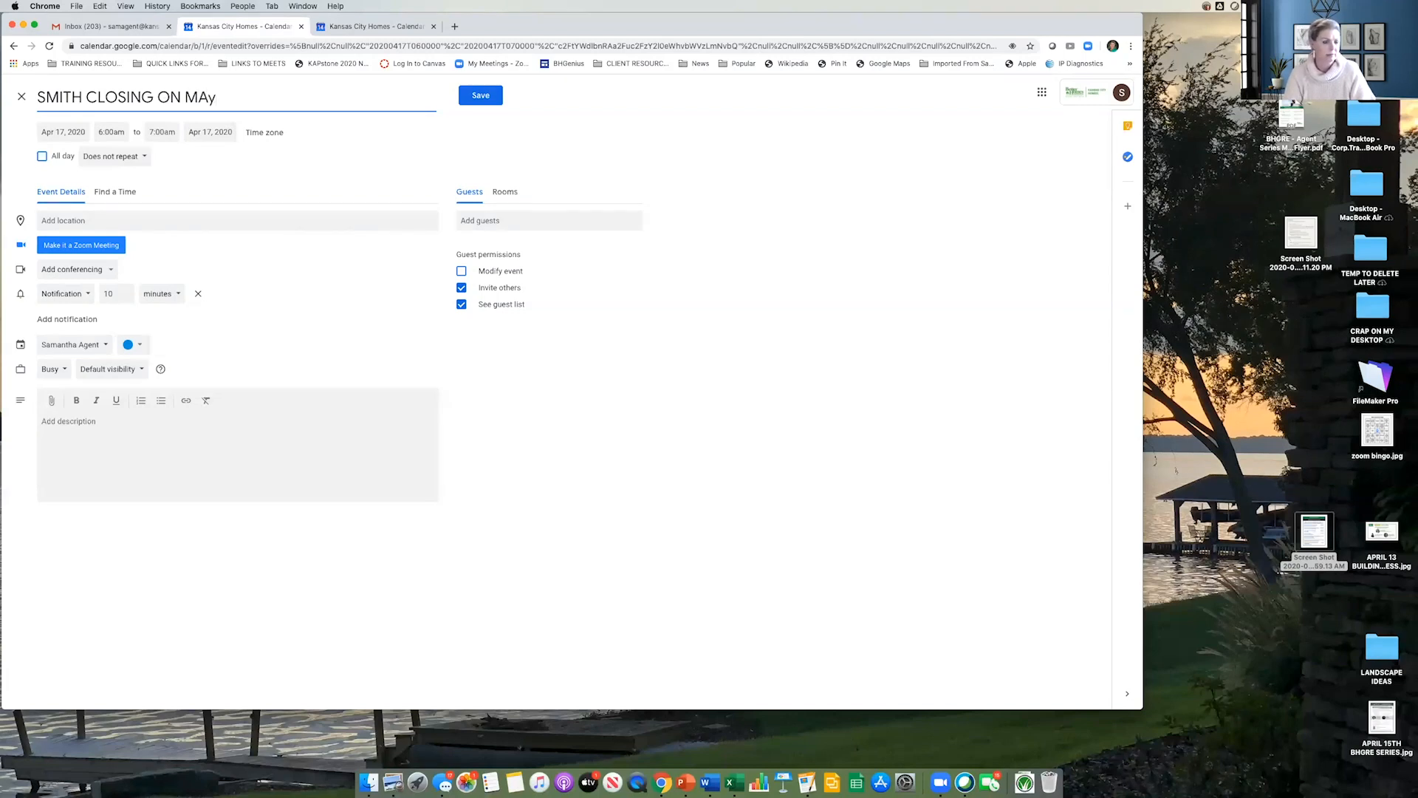
pyautogui.write('Y ')
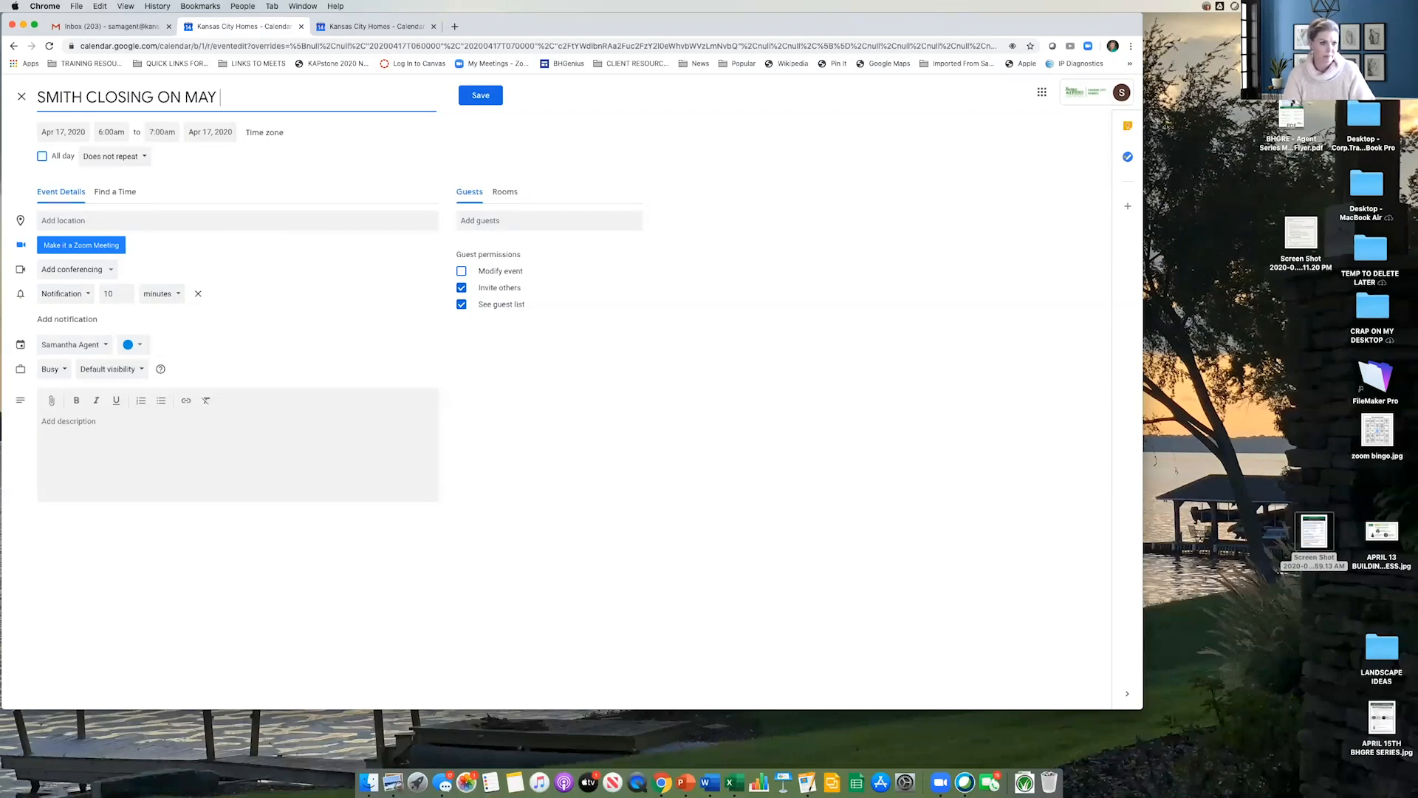
pyautogui.write('17TH')
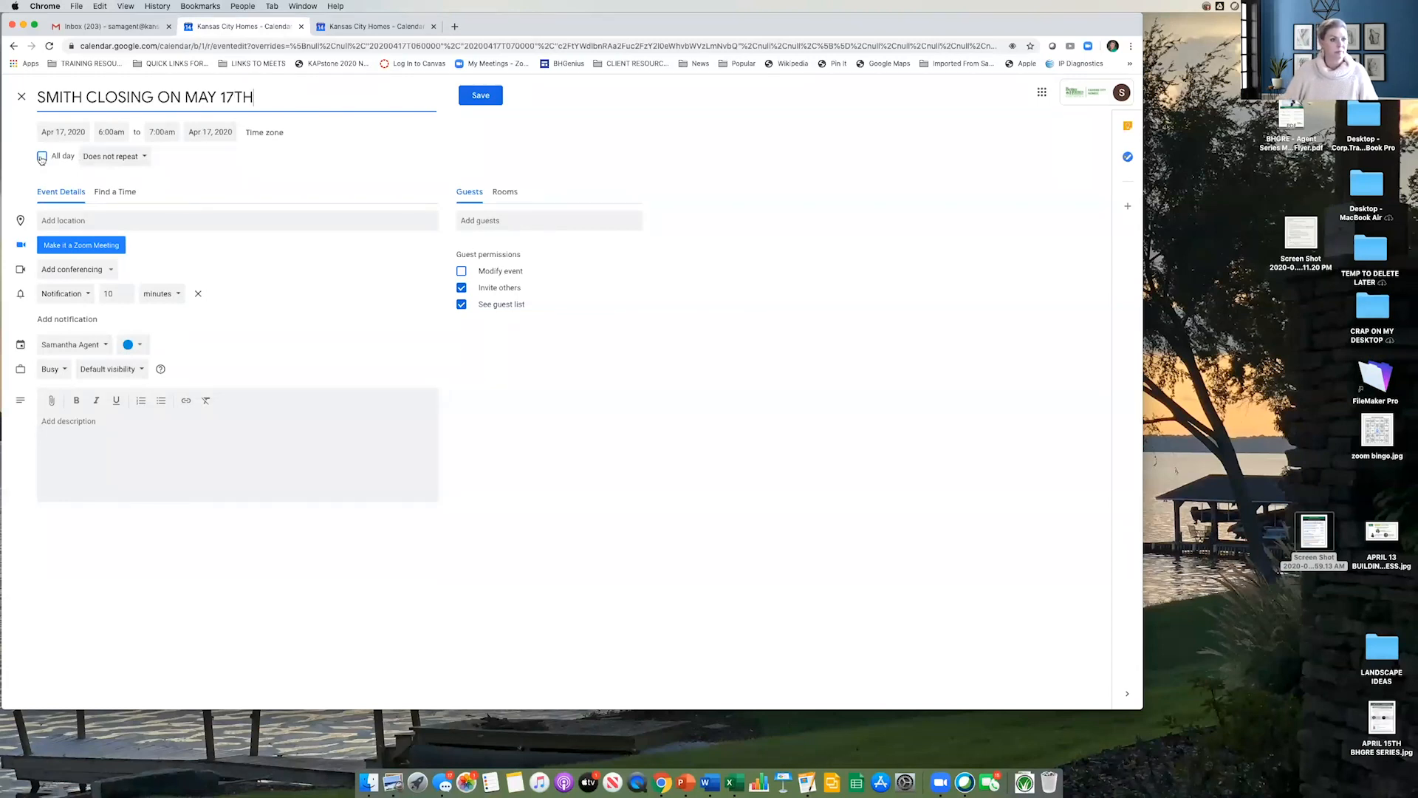
# Step: Make the closing event an all-day event
pyautogui.click(124, 134)
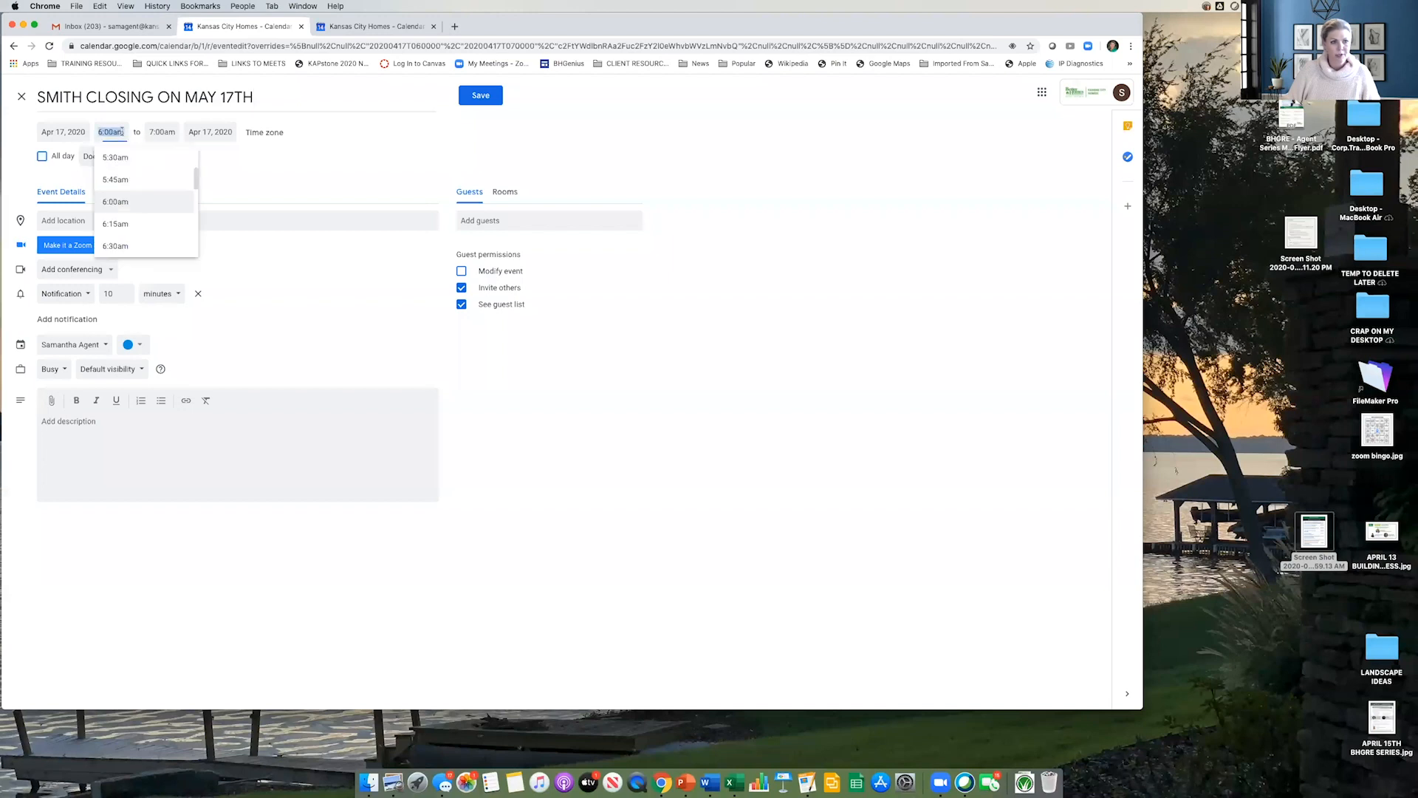
pyautogui.click(270, 171)
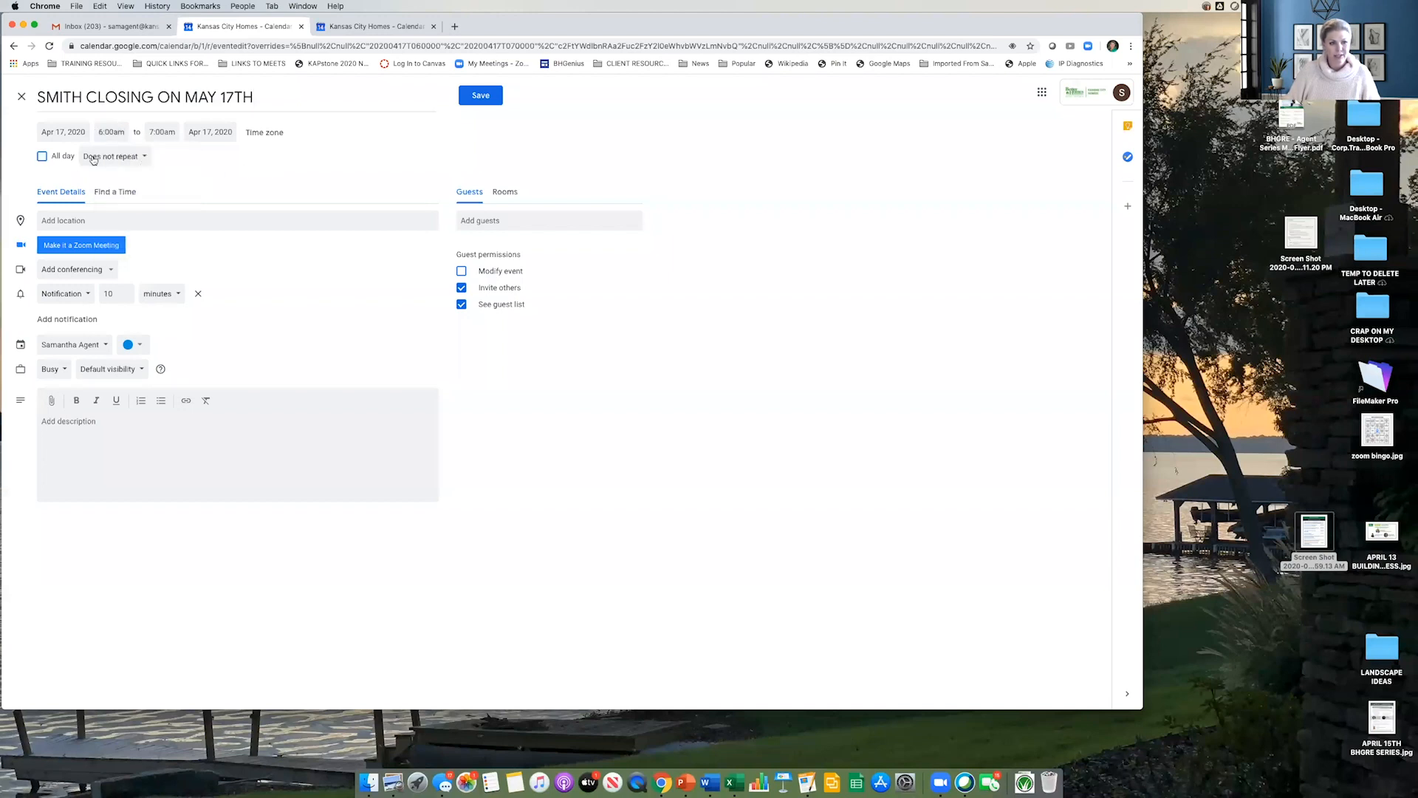
pyautogui.click(42, 157)
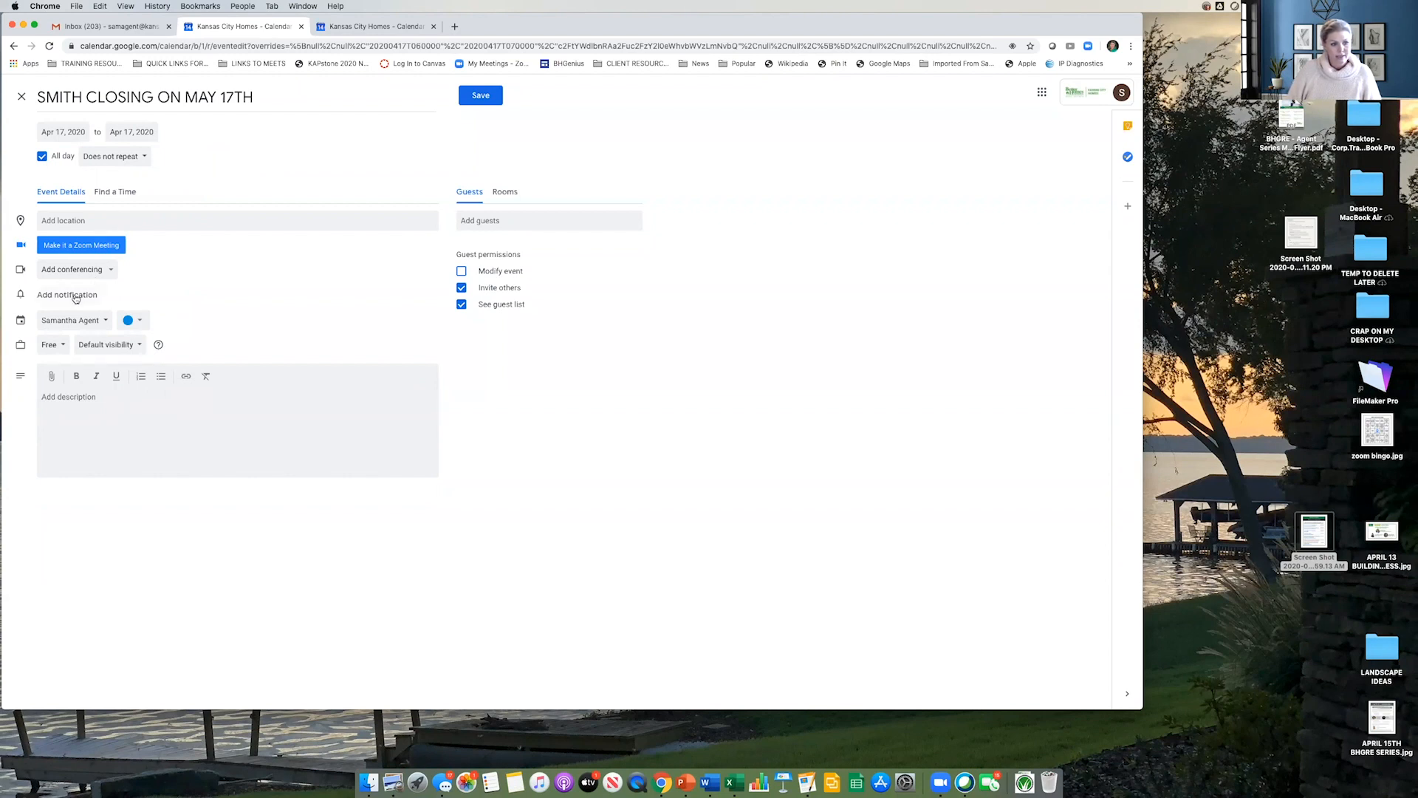
# Step: Set the all-day closing event to repeat weekly on Friday and save it
pyautogui.click(147, 157)
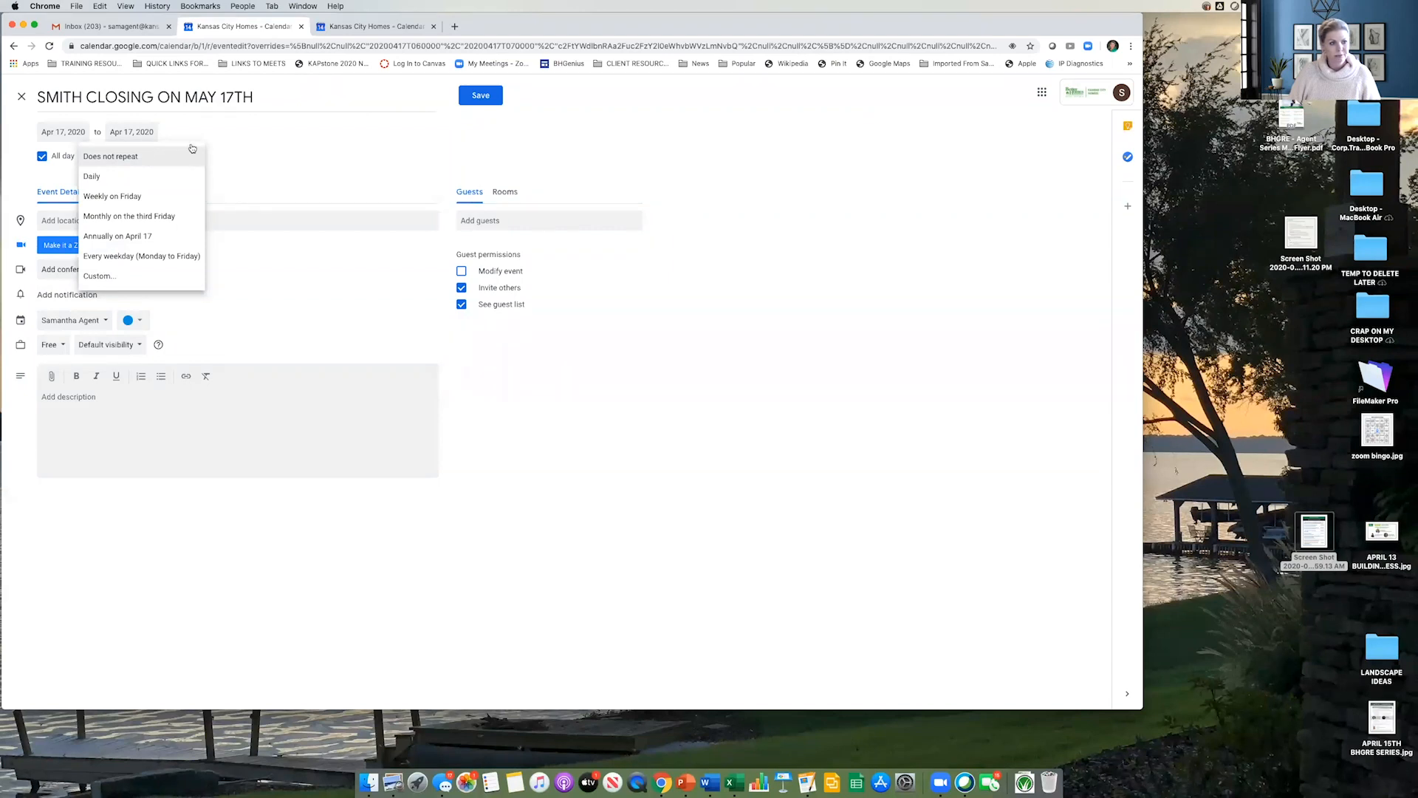
pyautogui.click(231, 141)
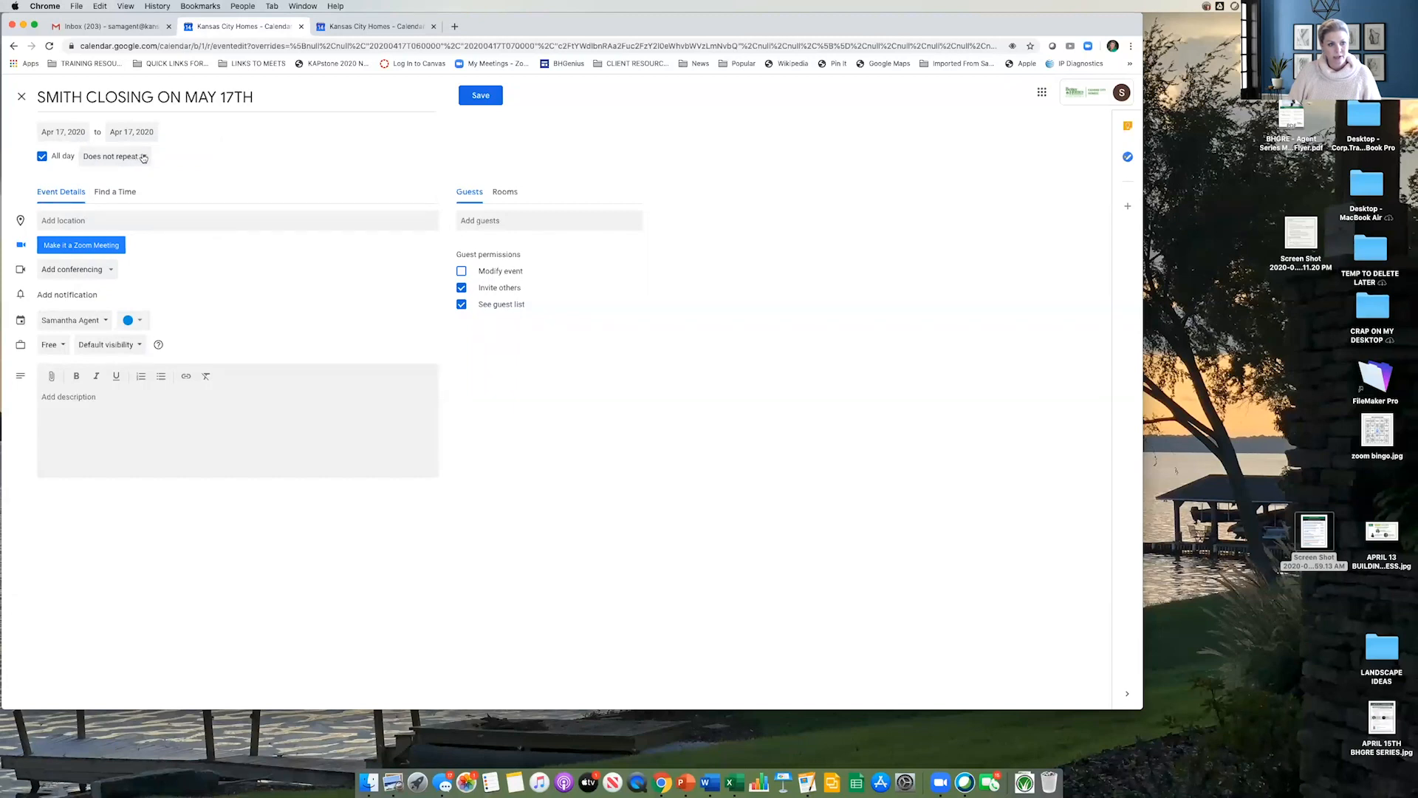
pyautogui.click(143, 158)
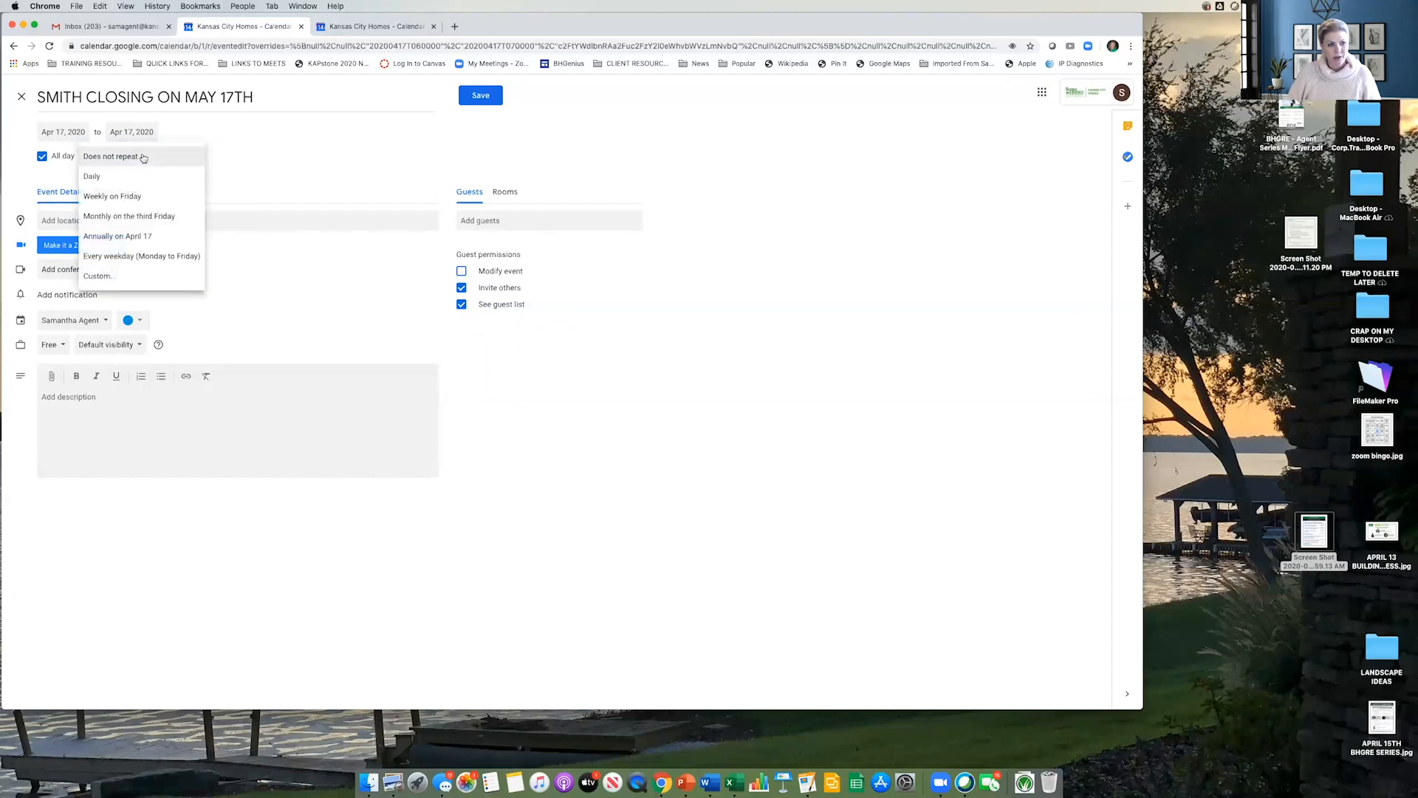
pyautogui.click(137, 198)
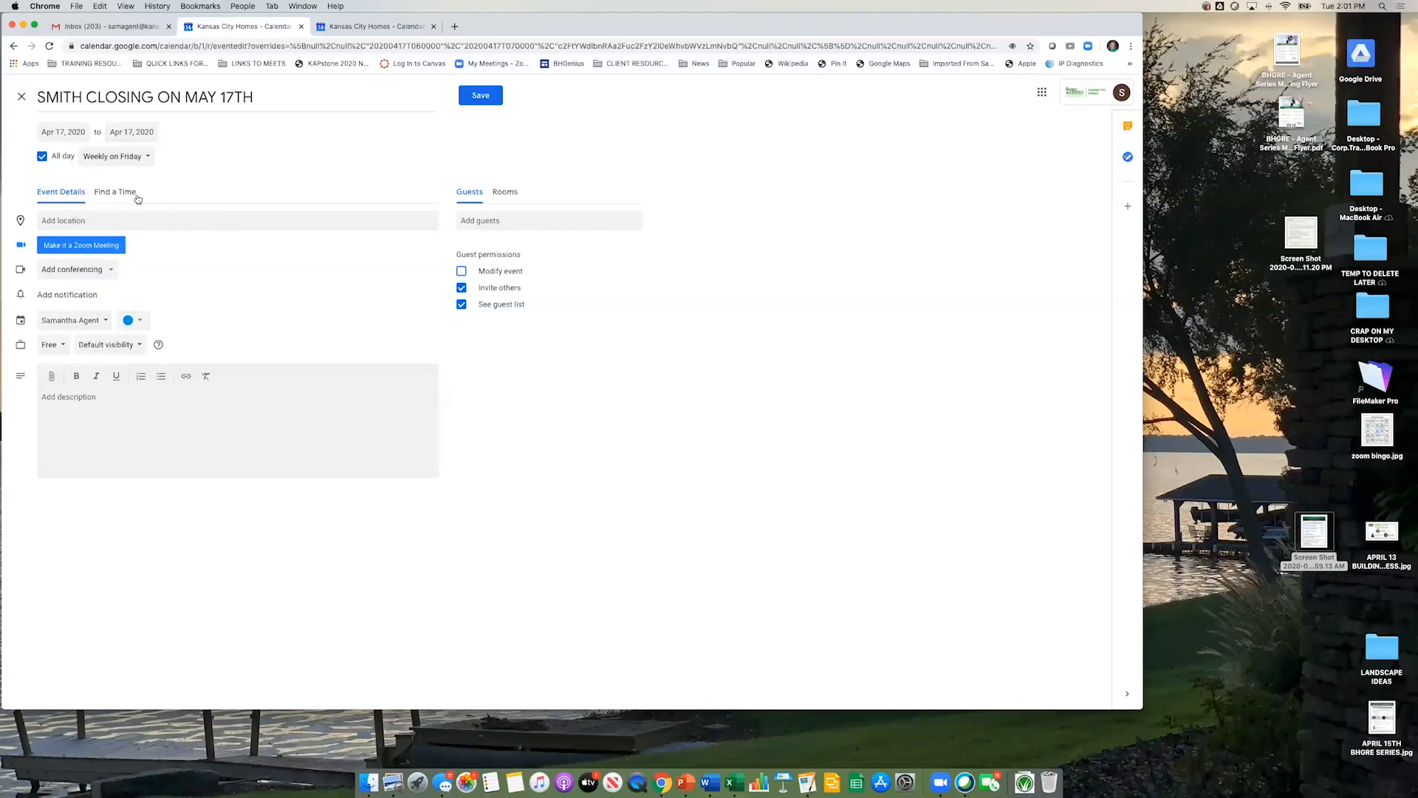
pyautogui.click(146, 157)
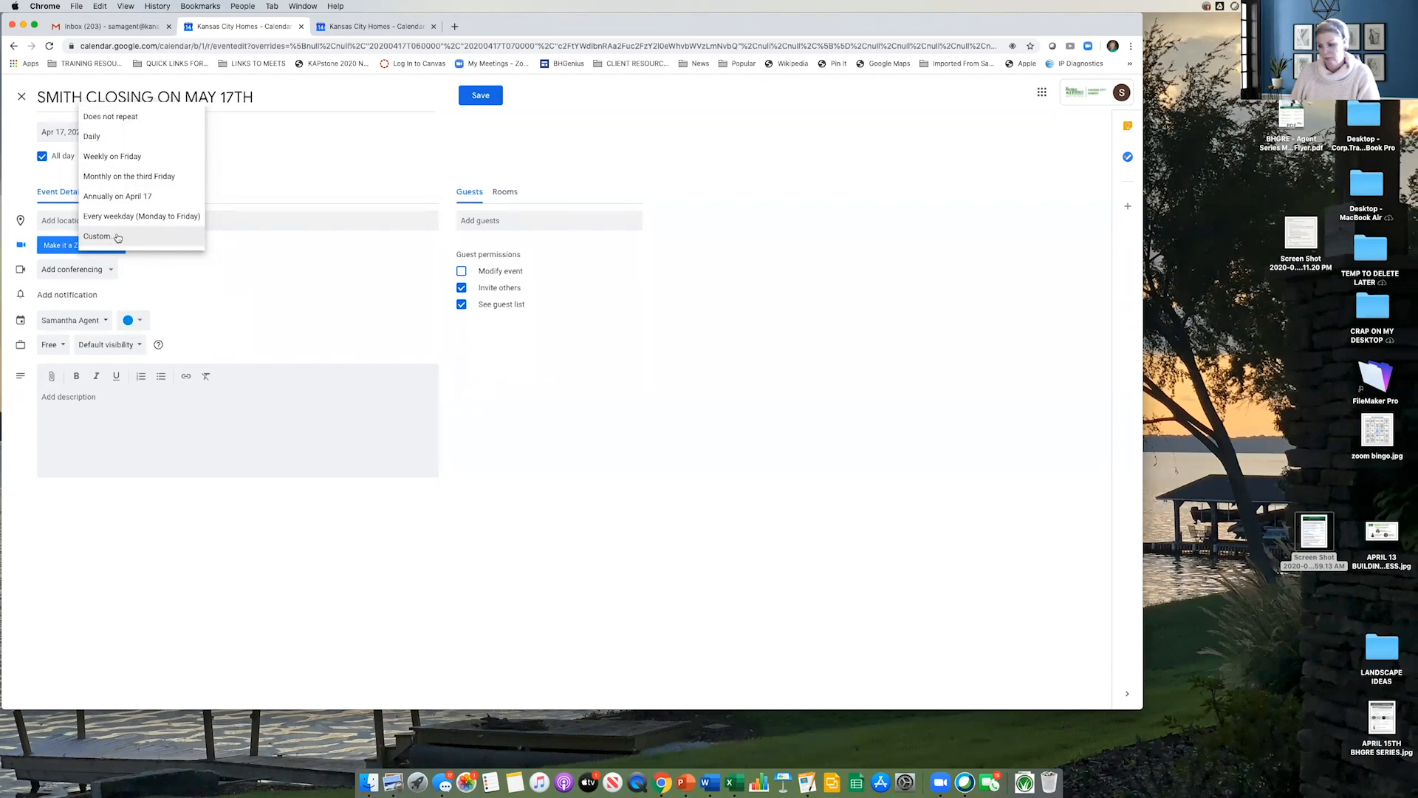
pyautogui.click(111, 158)
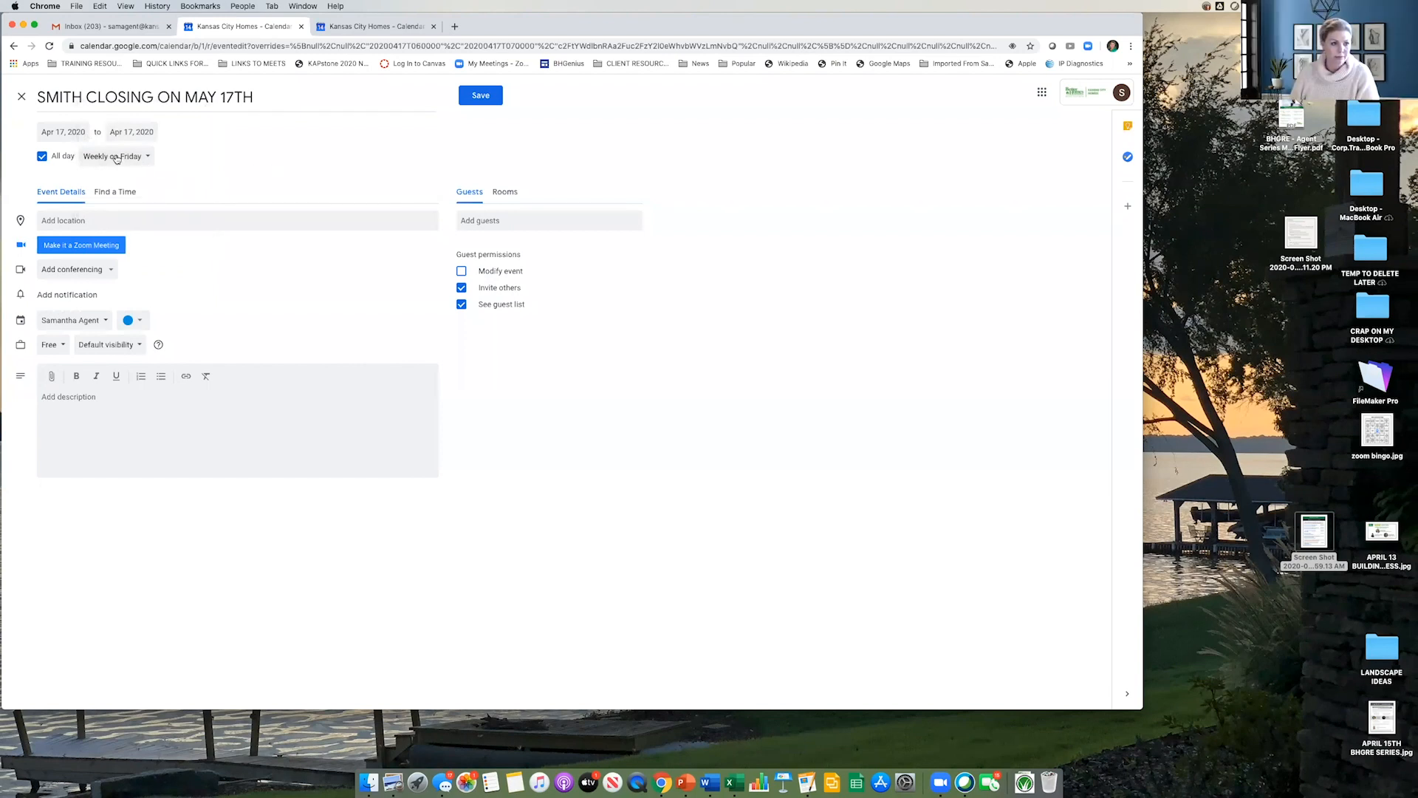
pyautogui.click(63, 345)
pyautogui.click(63, 345)
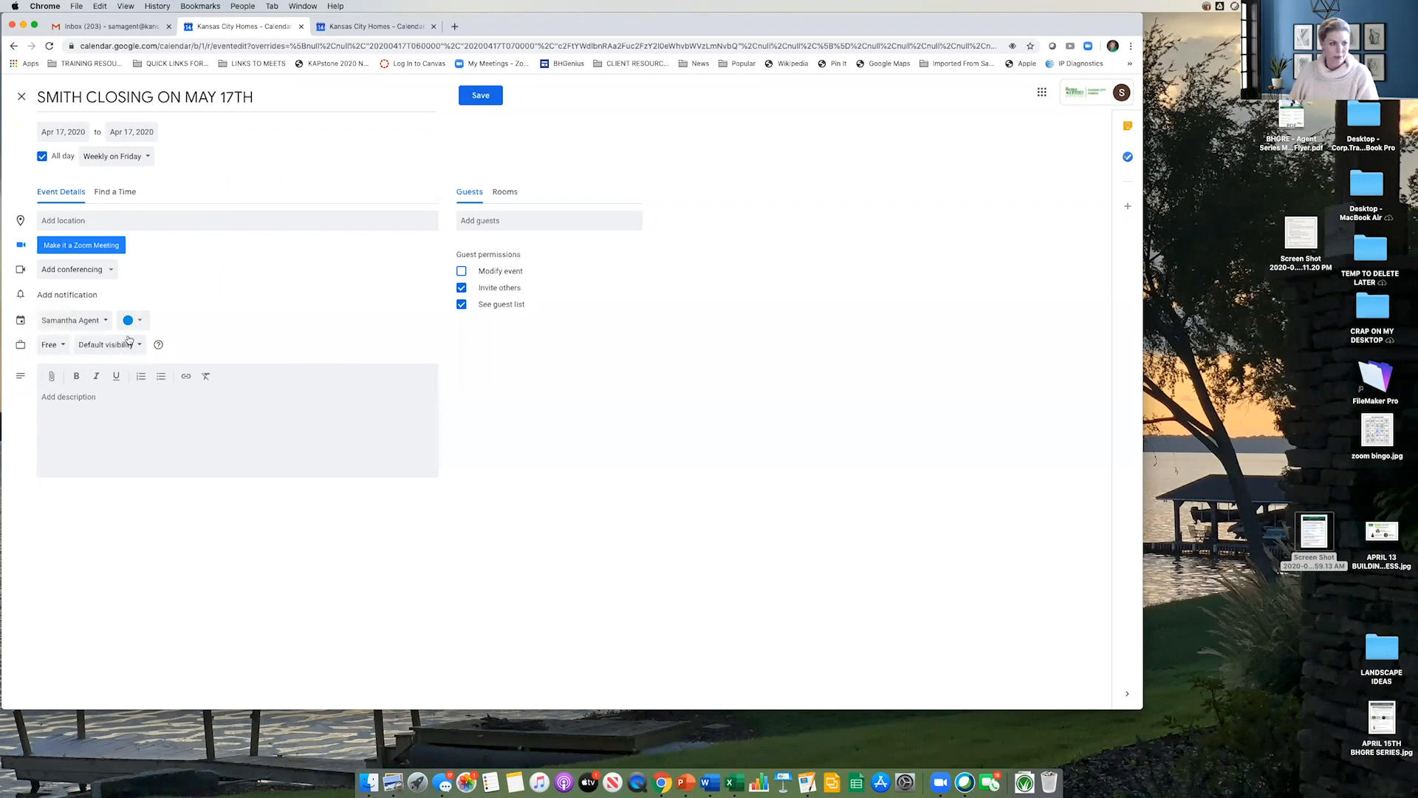
pyautogui.click(482, 96)
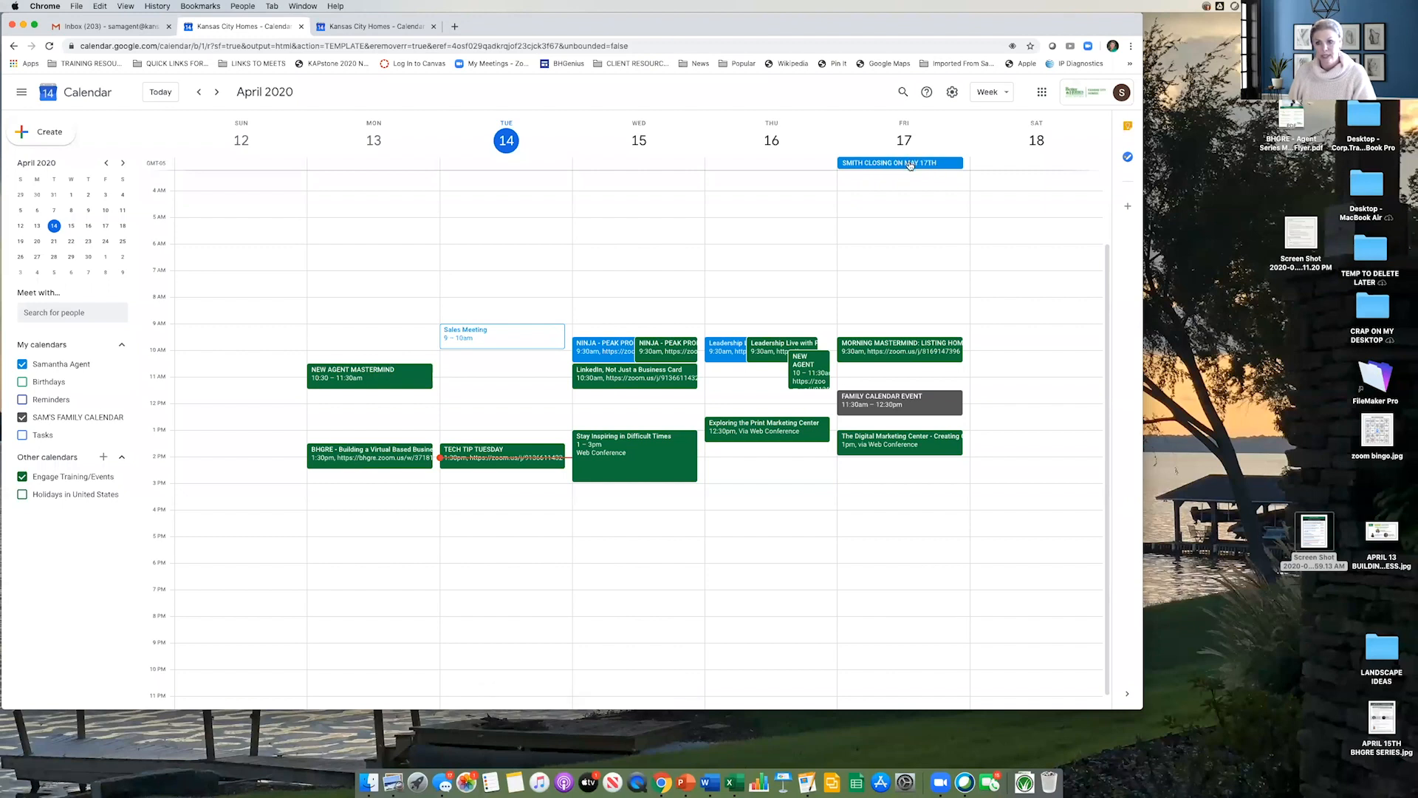
# Step: Mark the April 17 closing event as Busy and save the change for this event only
pyautogui.doubleClick(909, 164)
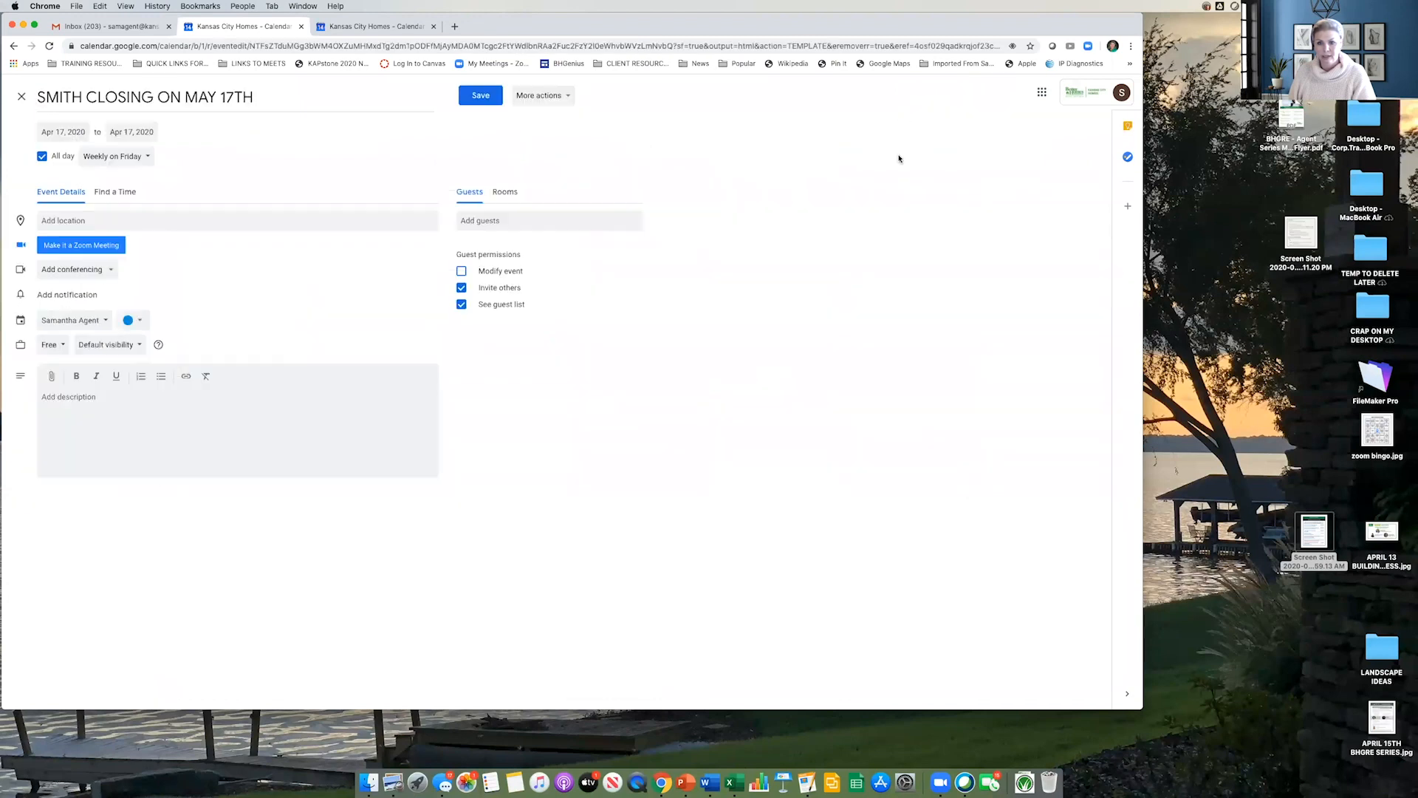
pyautogui.click(52, 344)
pyautogui.click(50, 325)
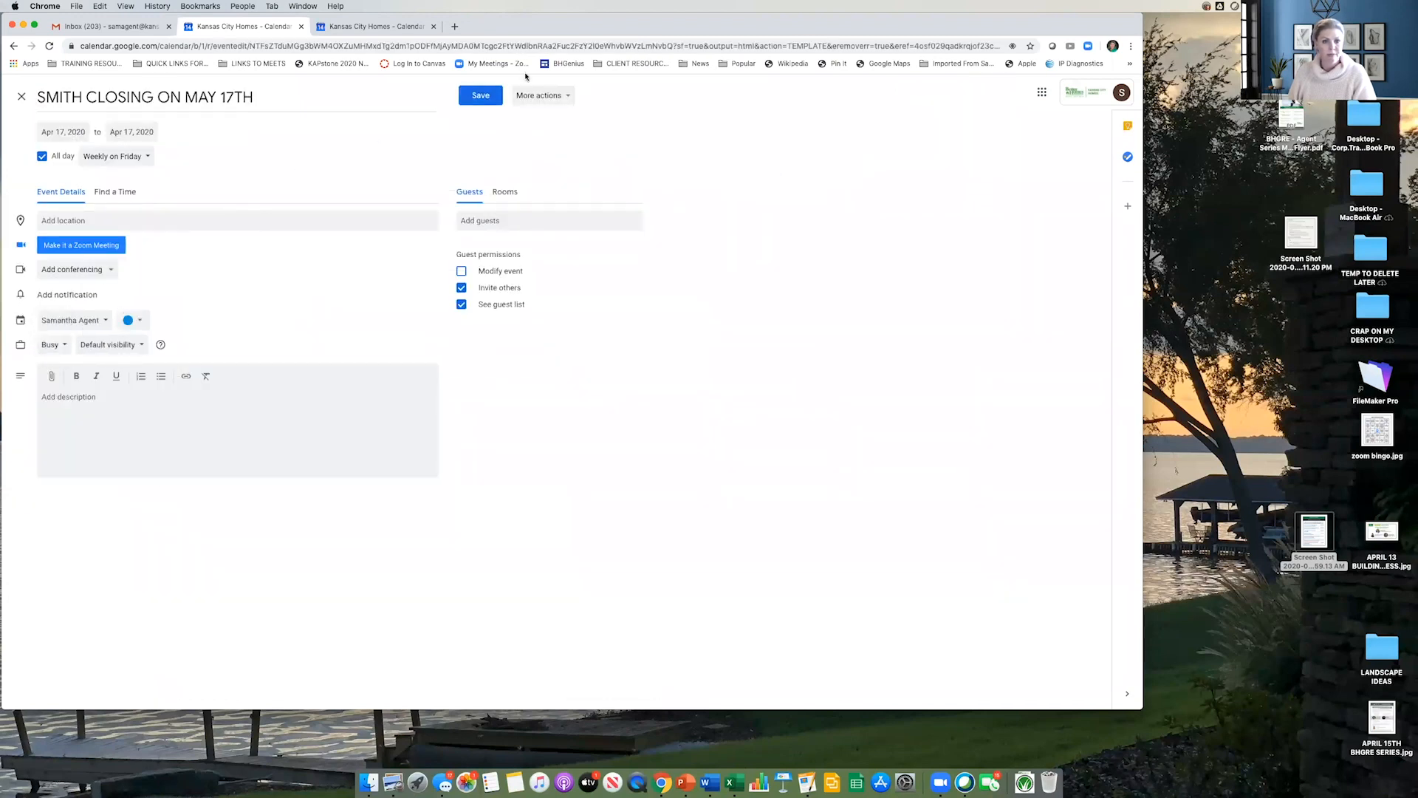
pyautogui.click(481, 95)
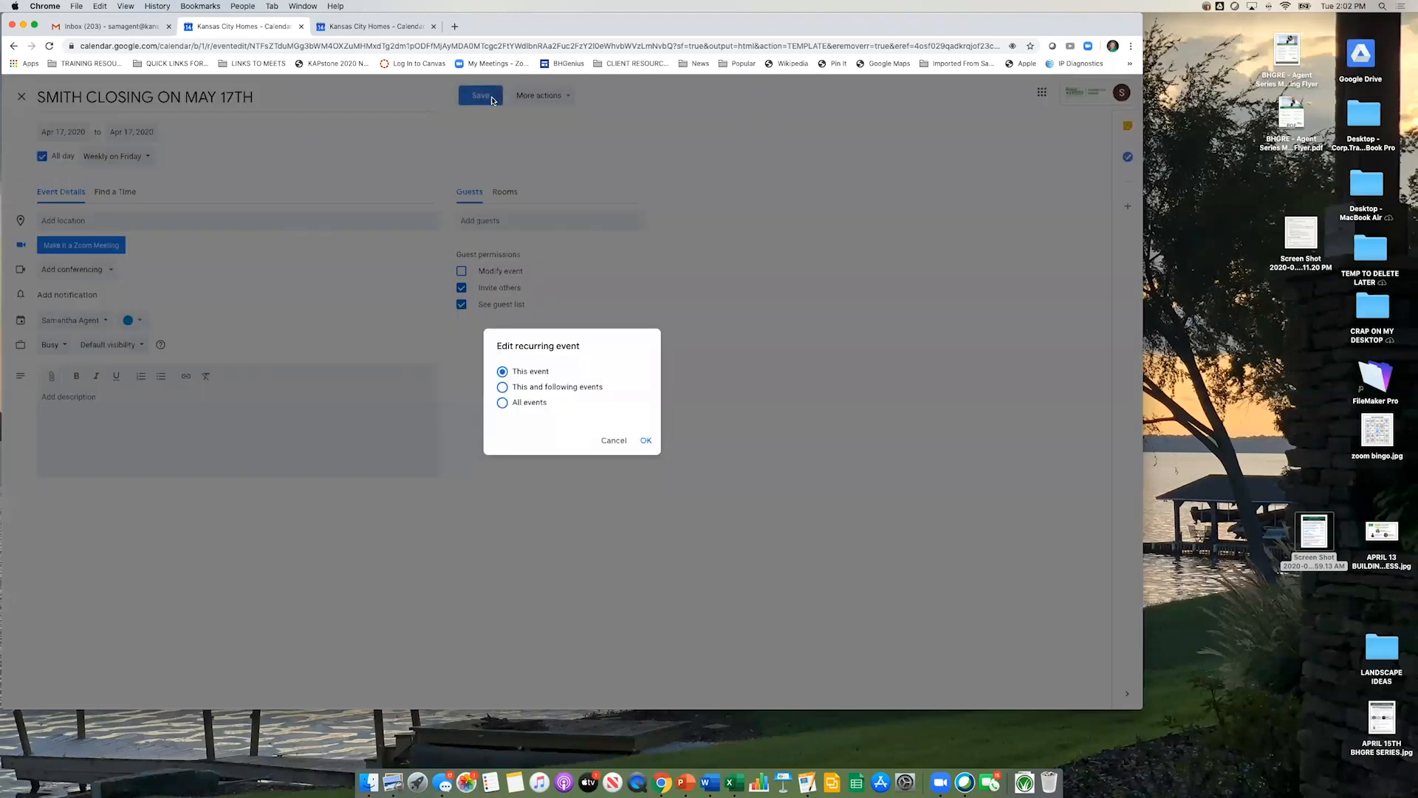
pyautogui.click(646, 441)
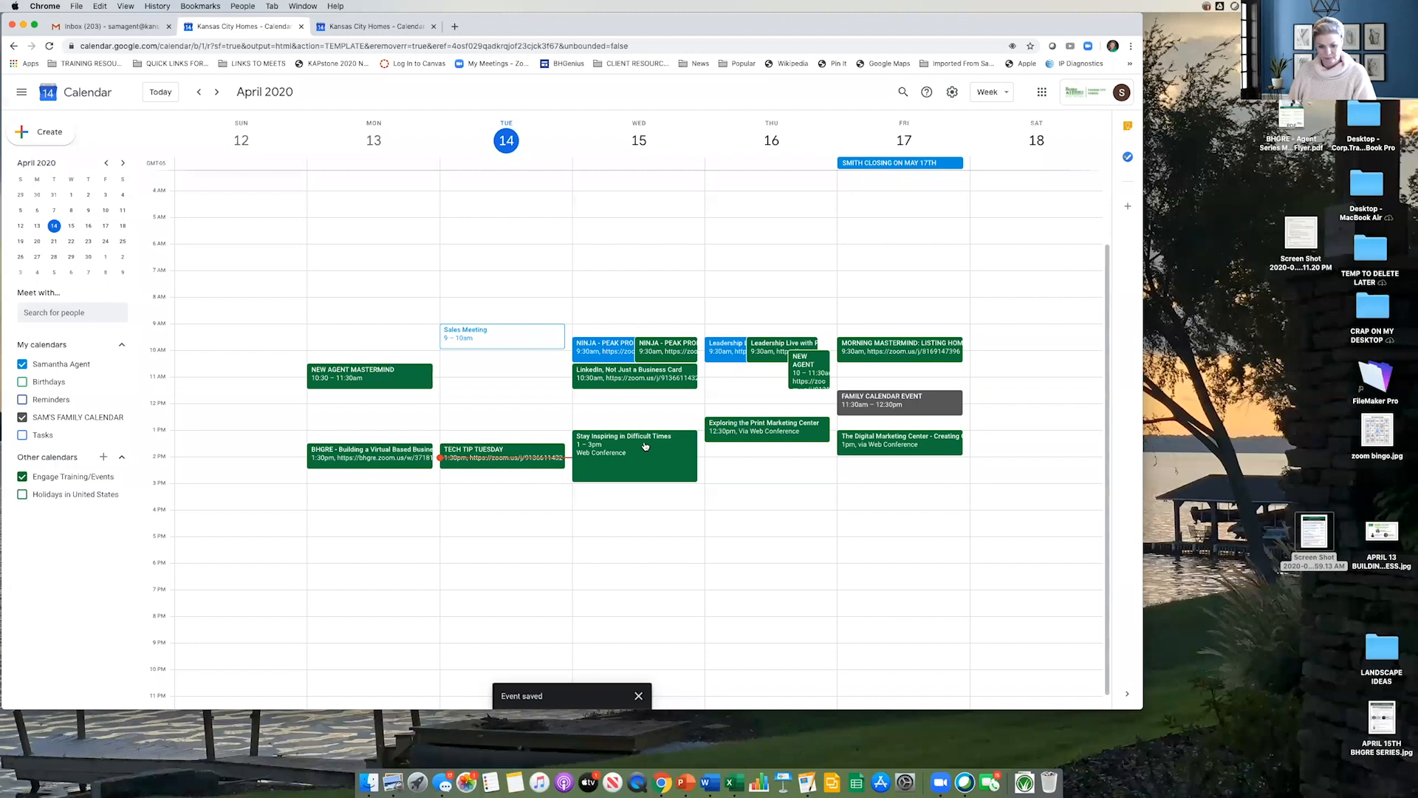
# Step: Mark the April 17 closing event as Free and save the change for this event only
pyautogui.doubleClick(900, 165)
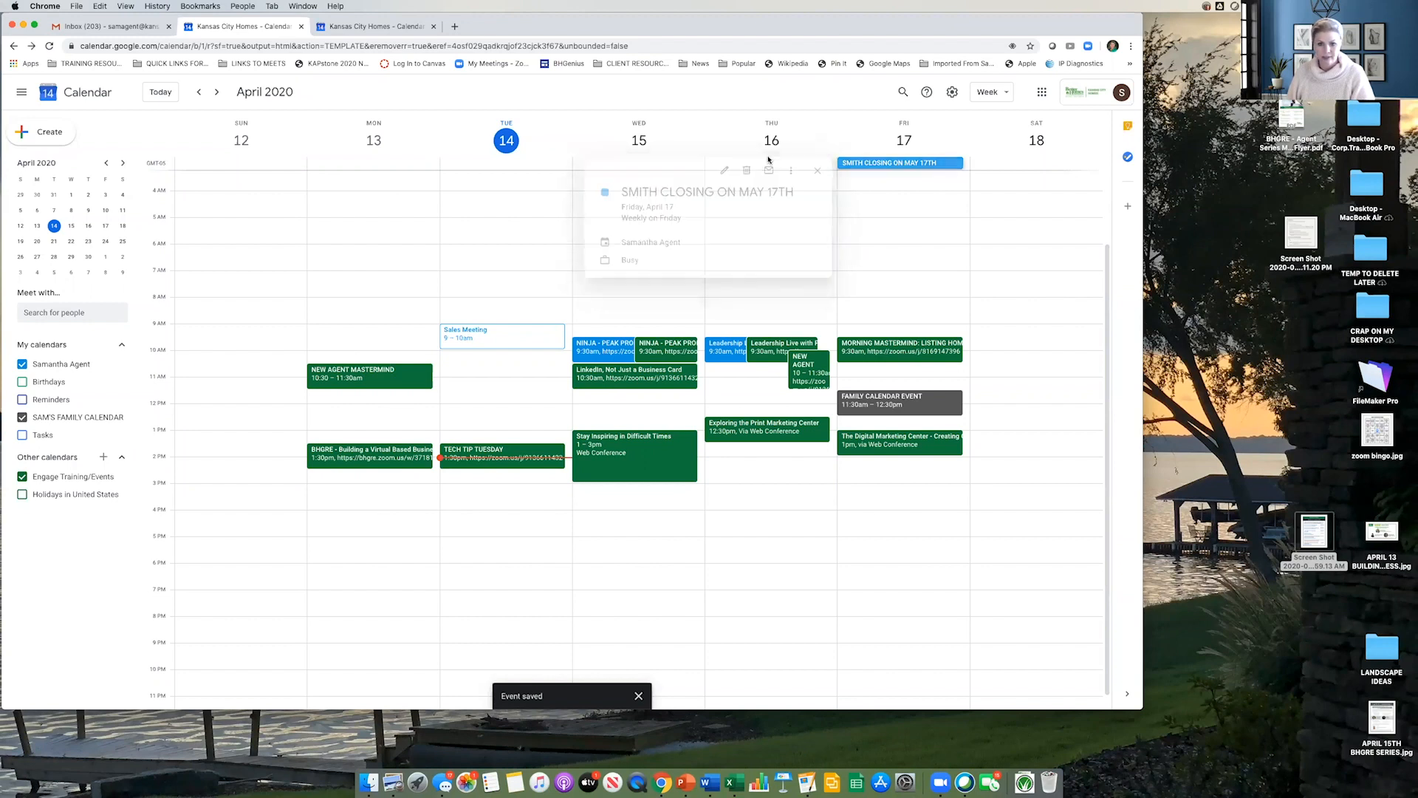
pyautogui.click(66, 347)
pyautogui.click(50, 368)
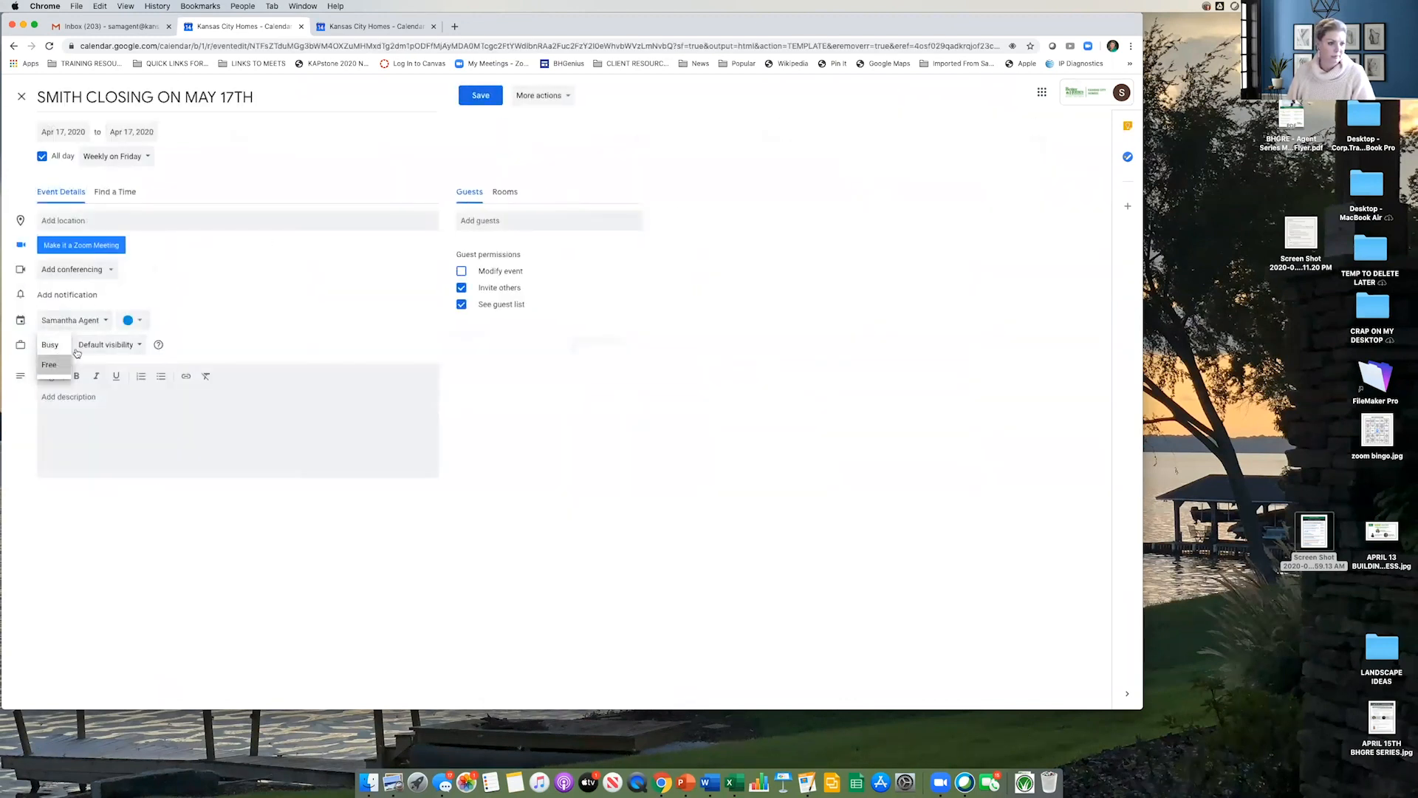
pyautogui.click(480, 96)
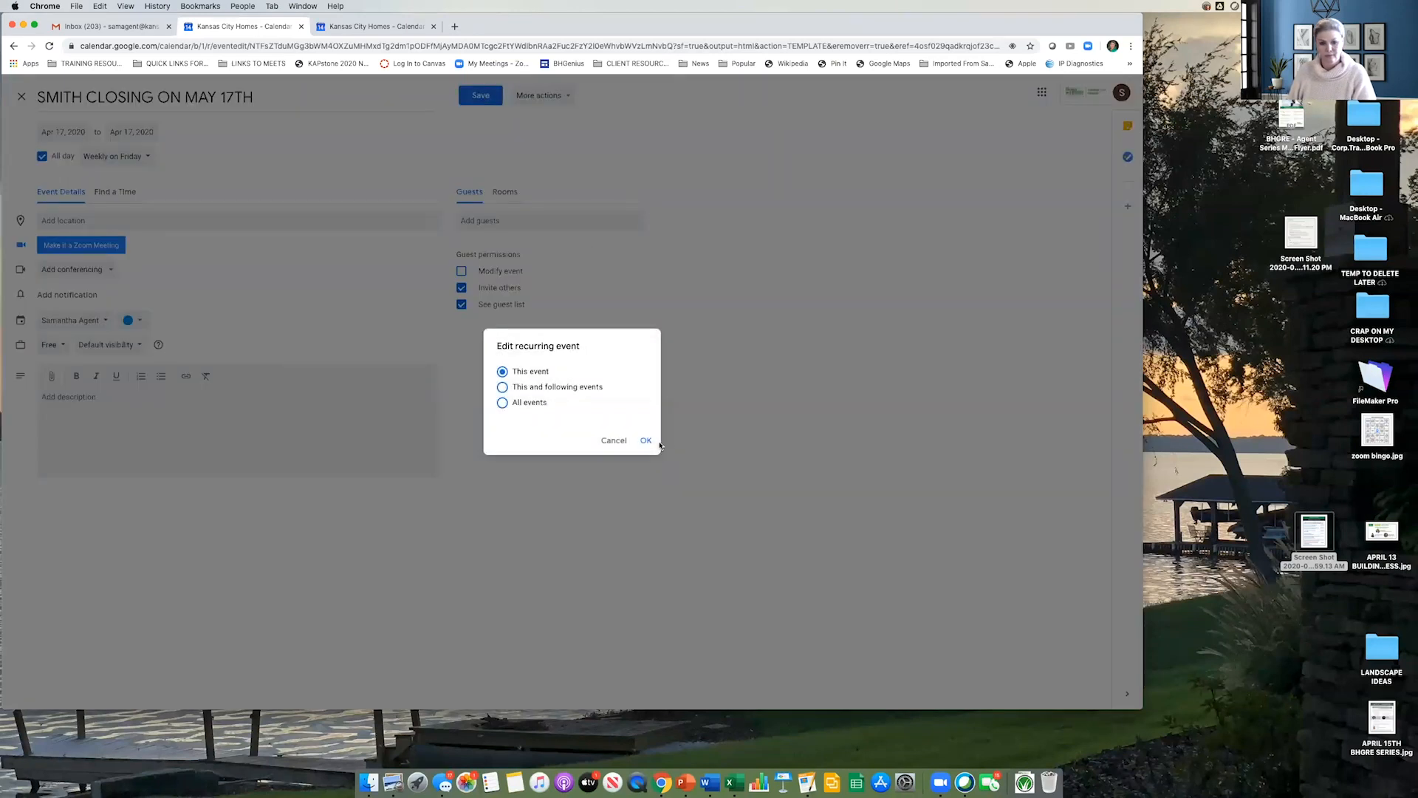
pyautogui.click(646, 441)
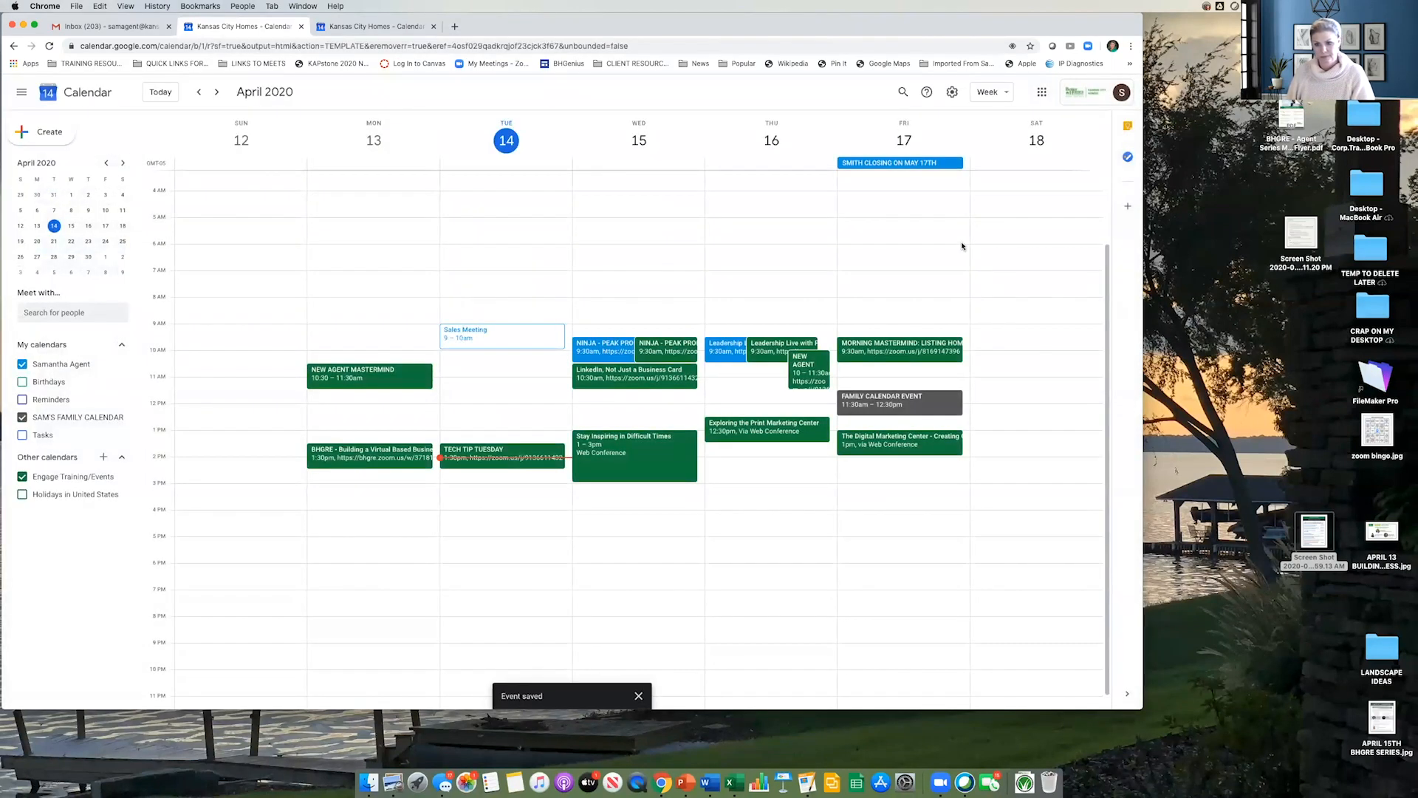
# Step: Check the repeating closing event in the following weeks through the end of May, and return to the week of May 17–23, 2020
pyautogui.click(218, 92)
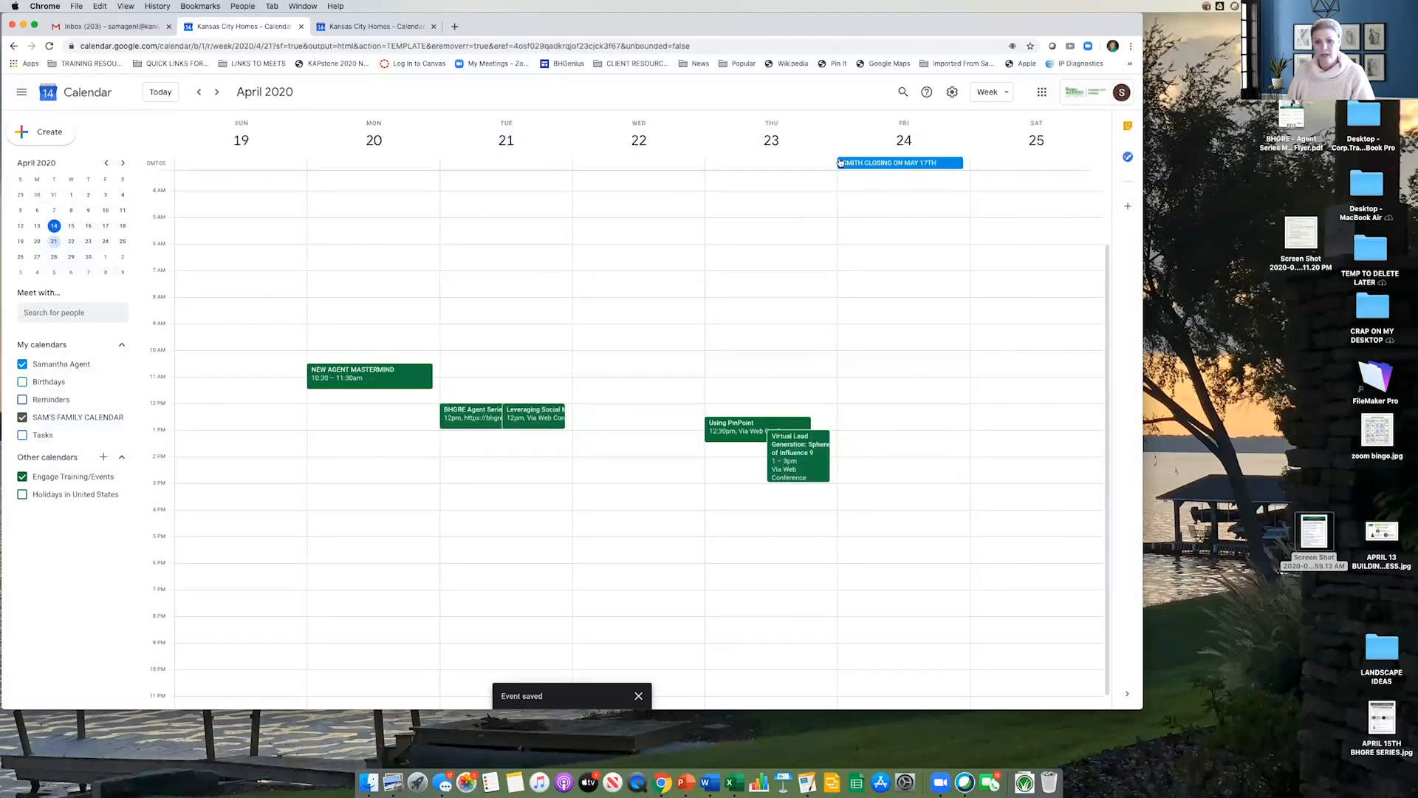
pyautogui.click(218, 91)
pyautogui.click(217, 91)
pyautogui.click(218, 92)
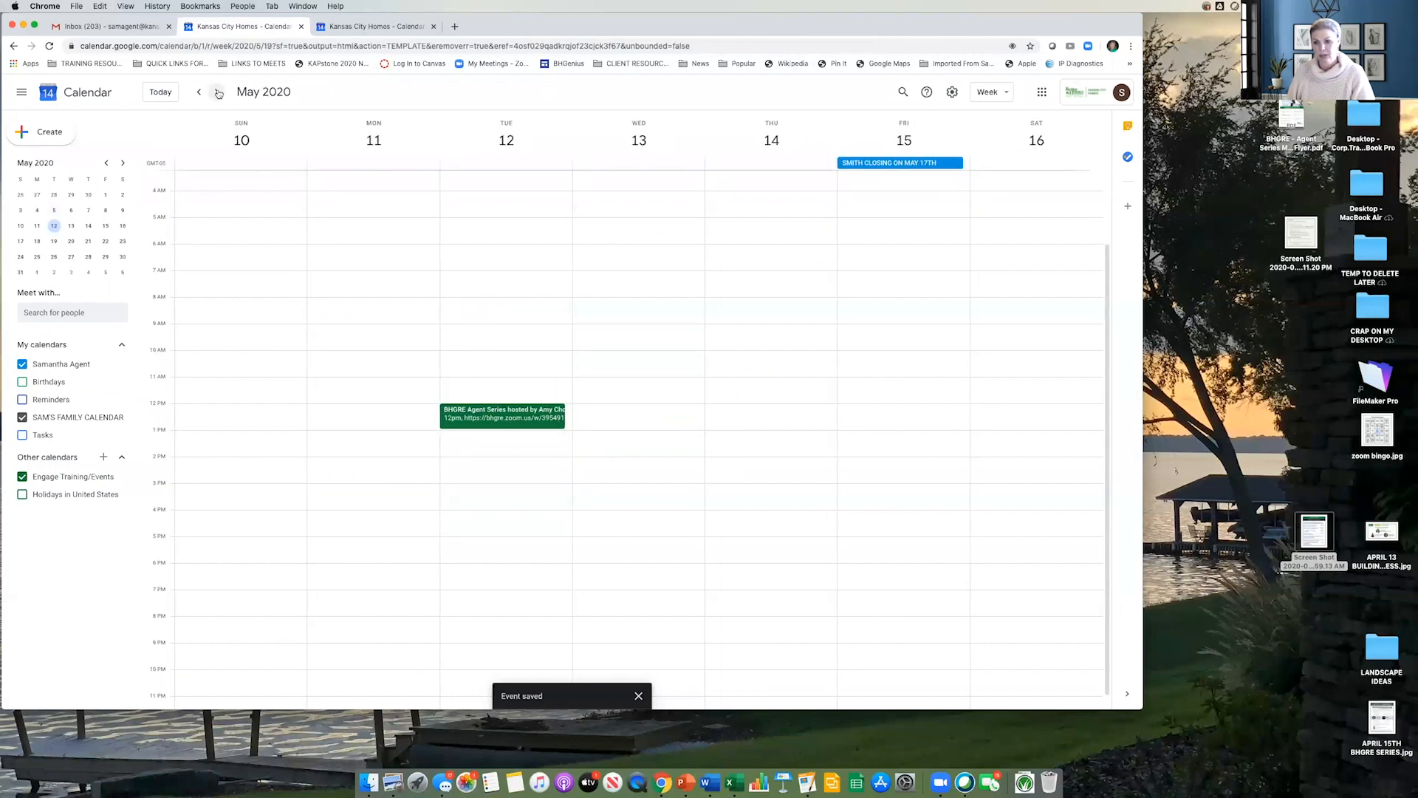
pyautogui.click(218, 92)
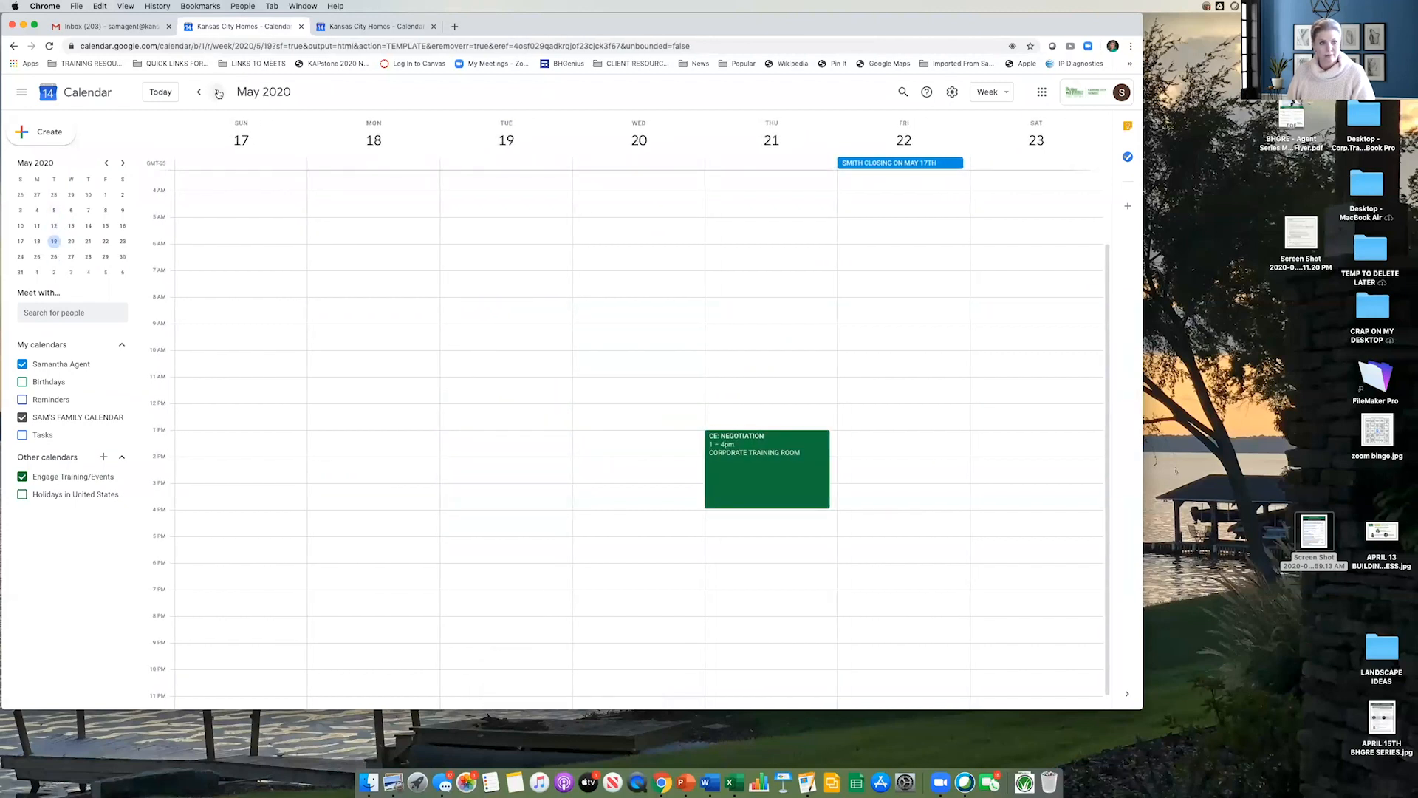
pyautogui.click(218, 92)
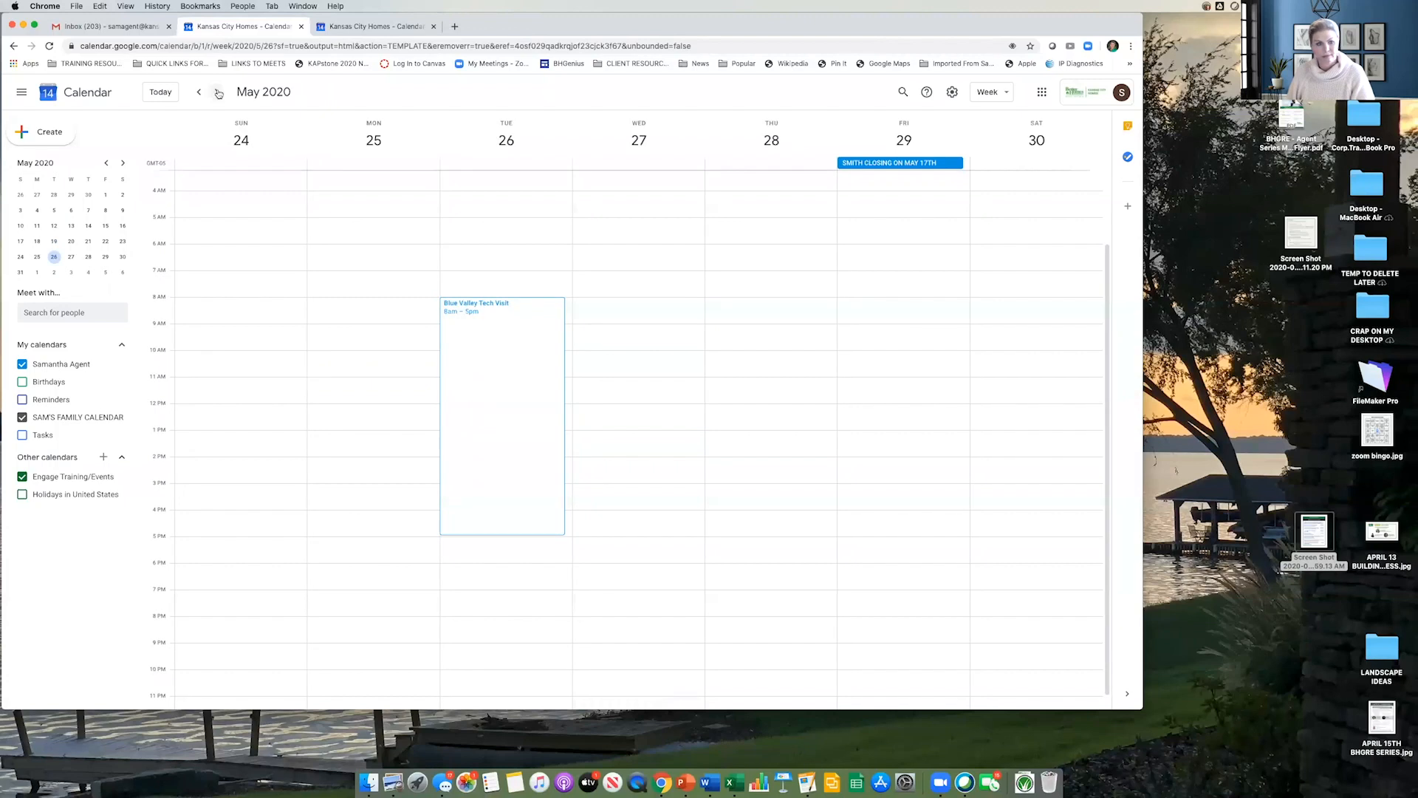
pyautogui.click(199, 92)
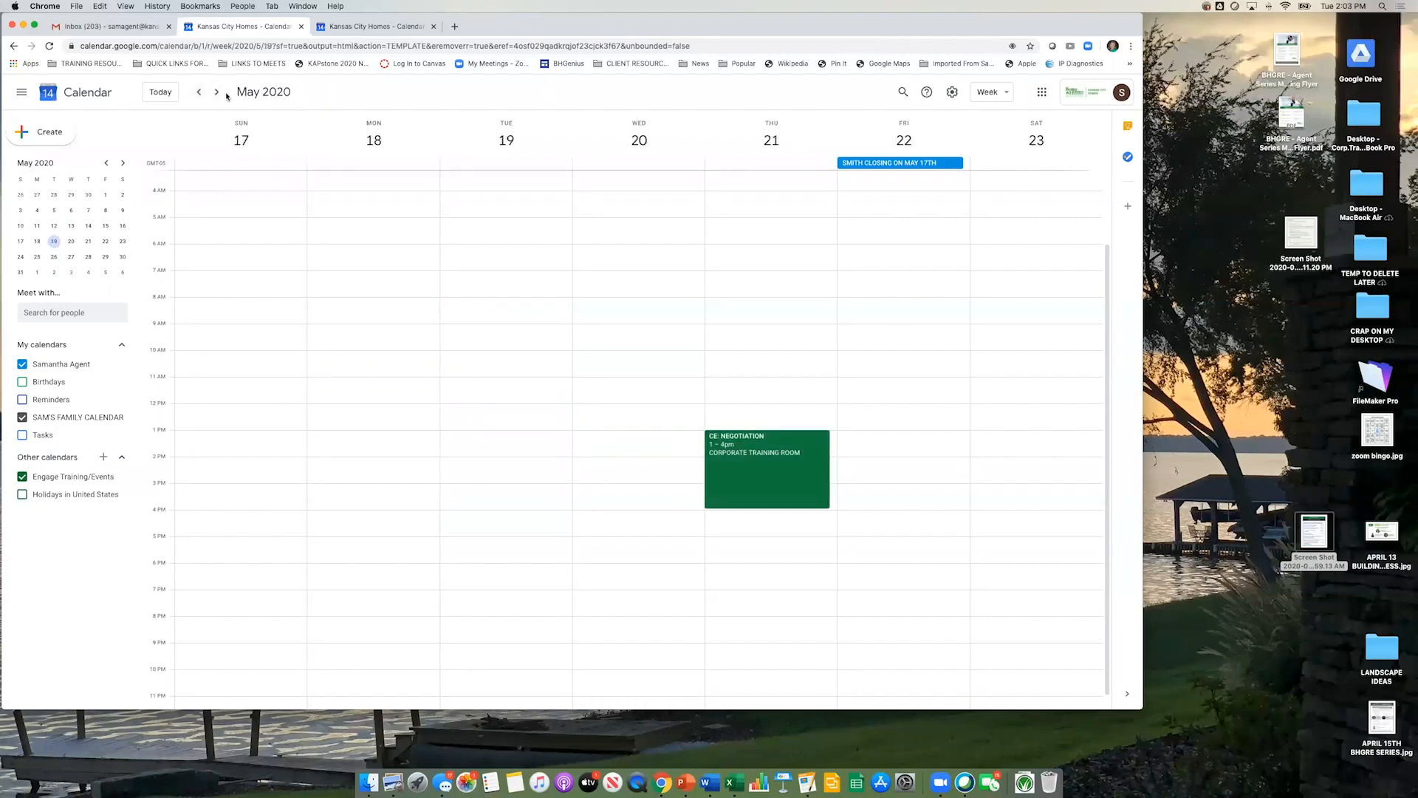
# Step: Delete the May 22 closing event together with all following occurrences
pyautogui.click(922, 164)
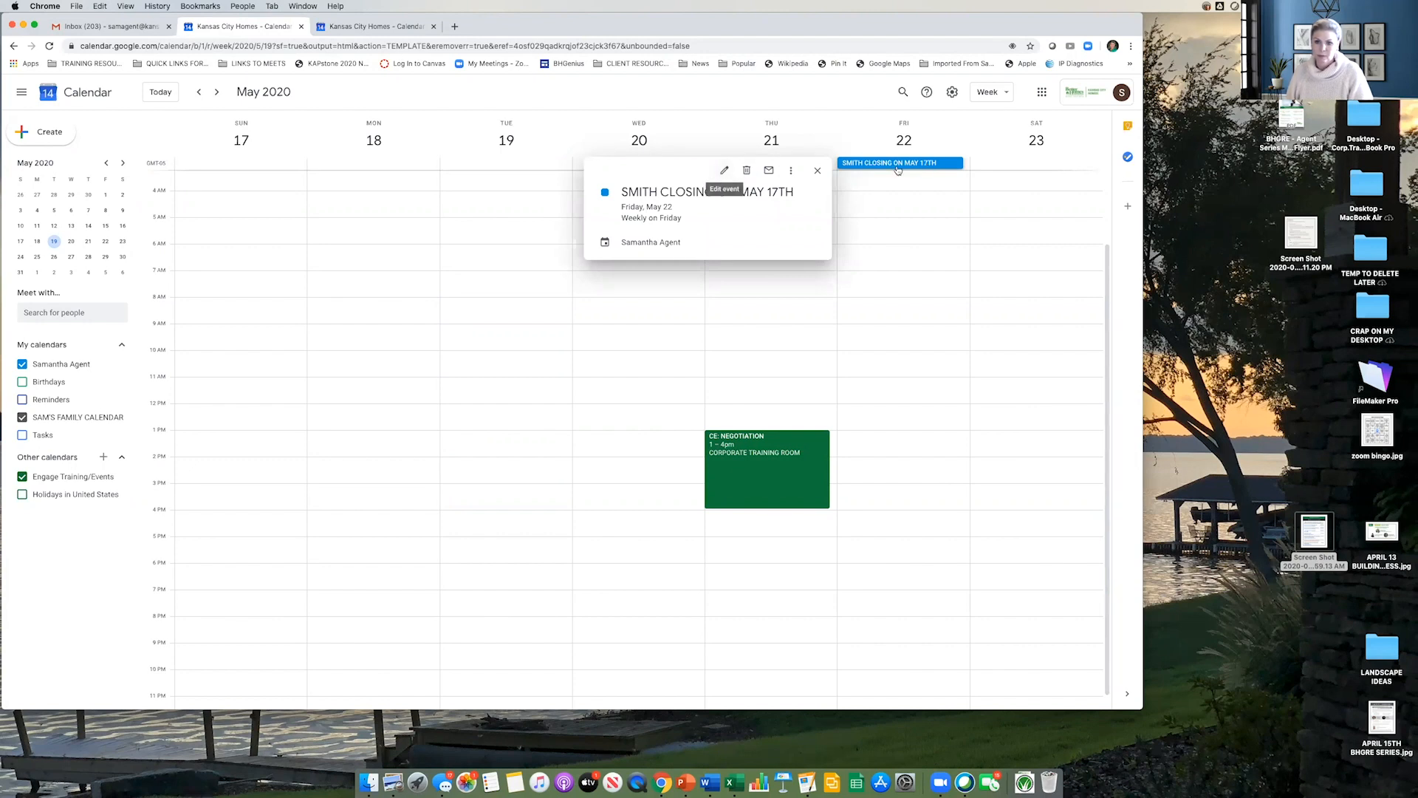
pyautogui.click(817, 170)
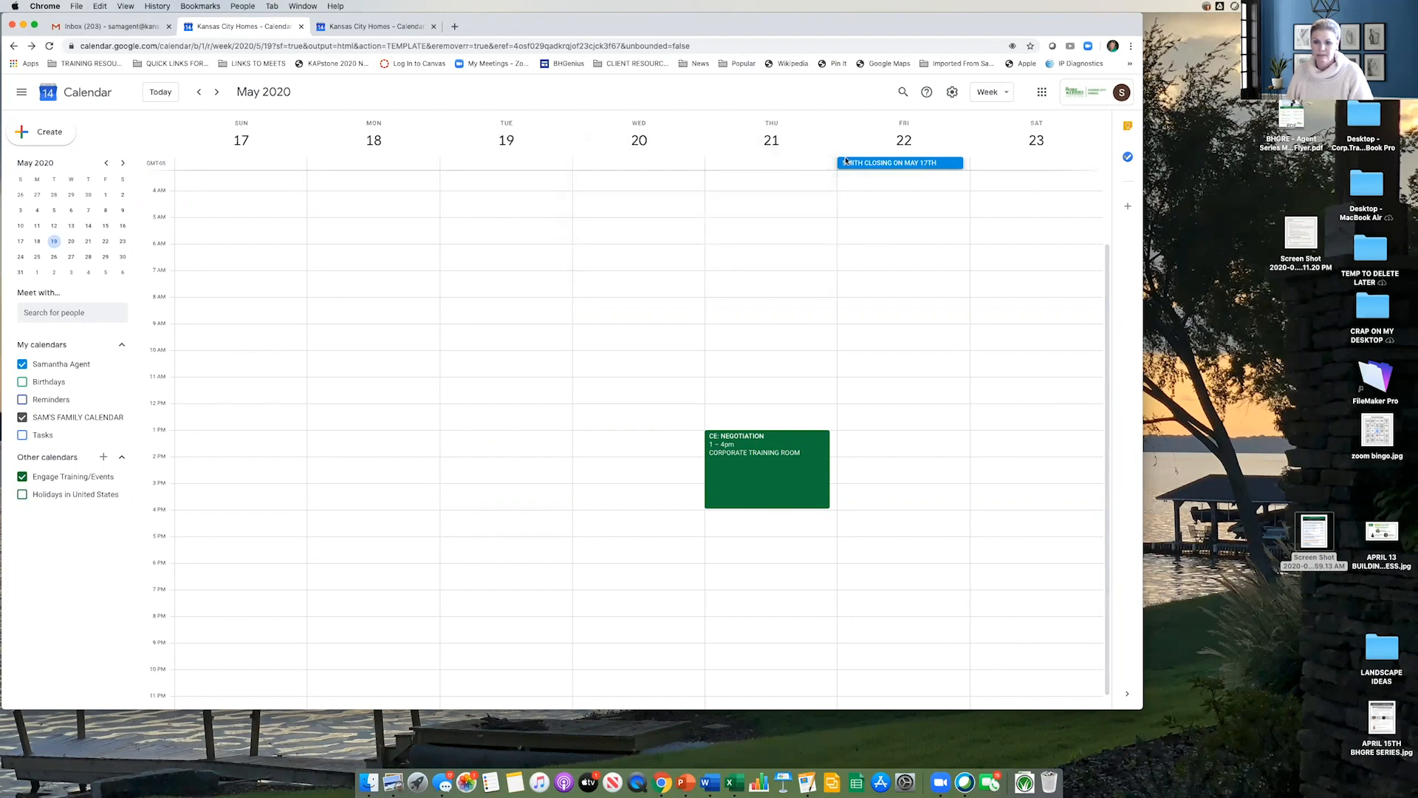
pyautogui.click(928, 163)
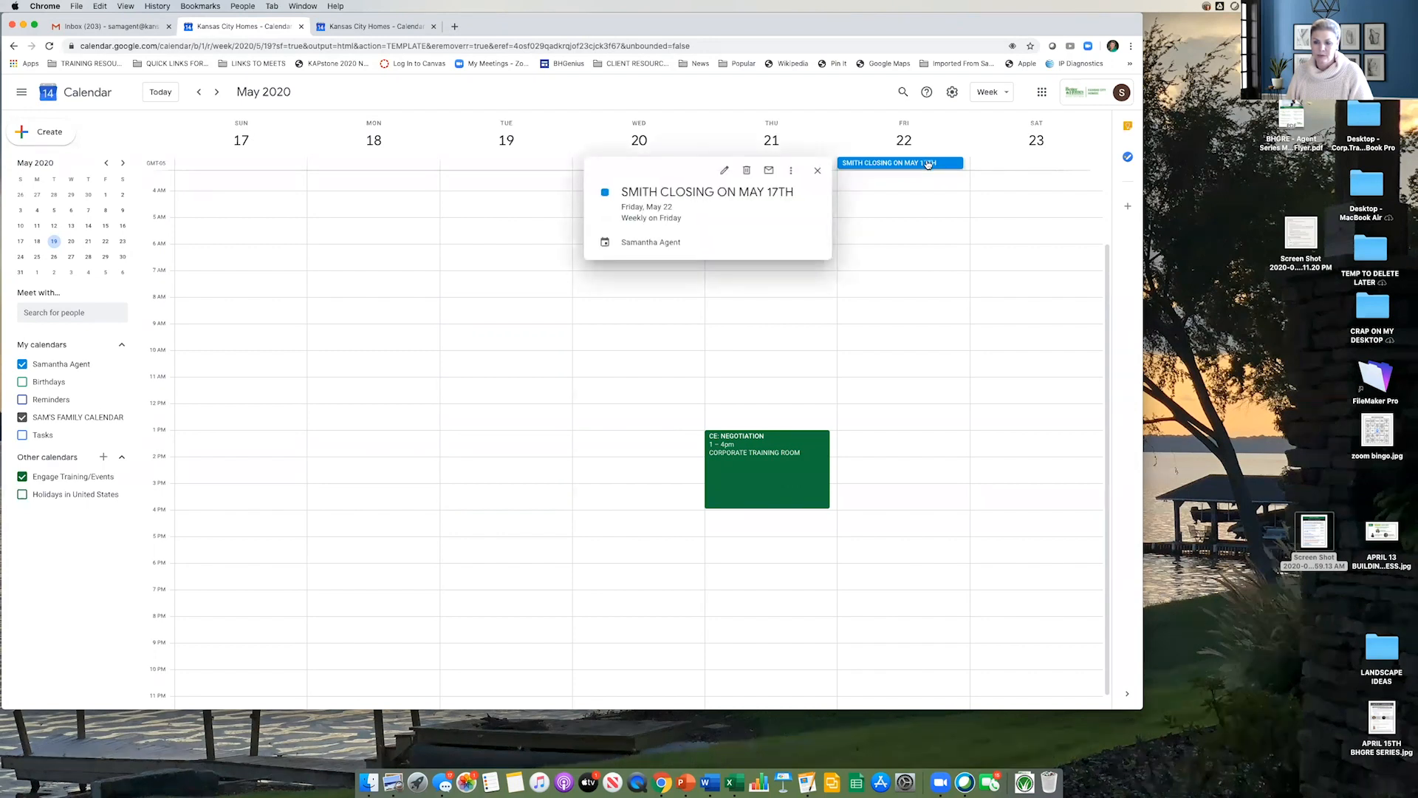
pyautogui.click(748, 171)
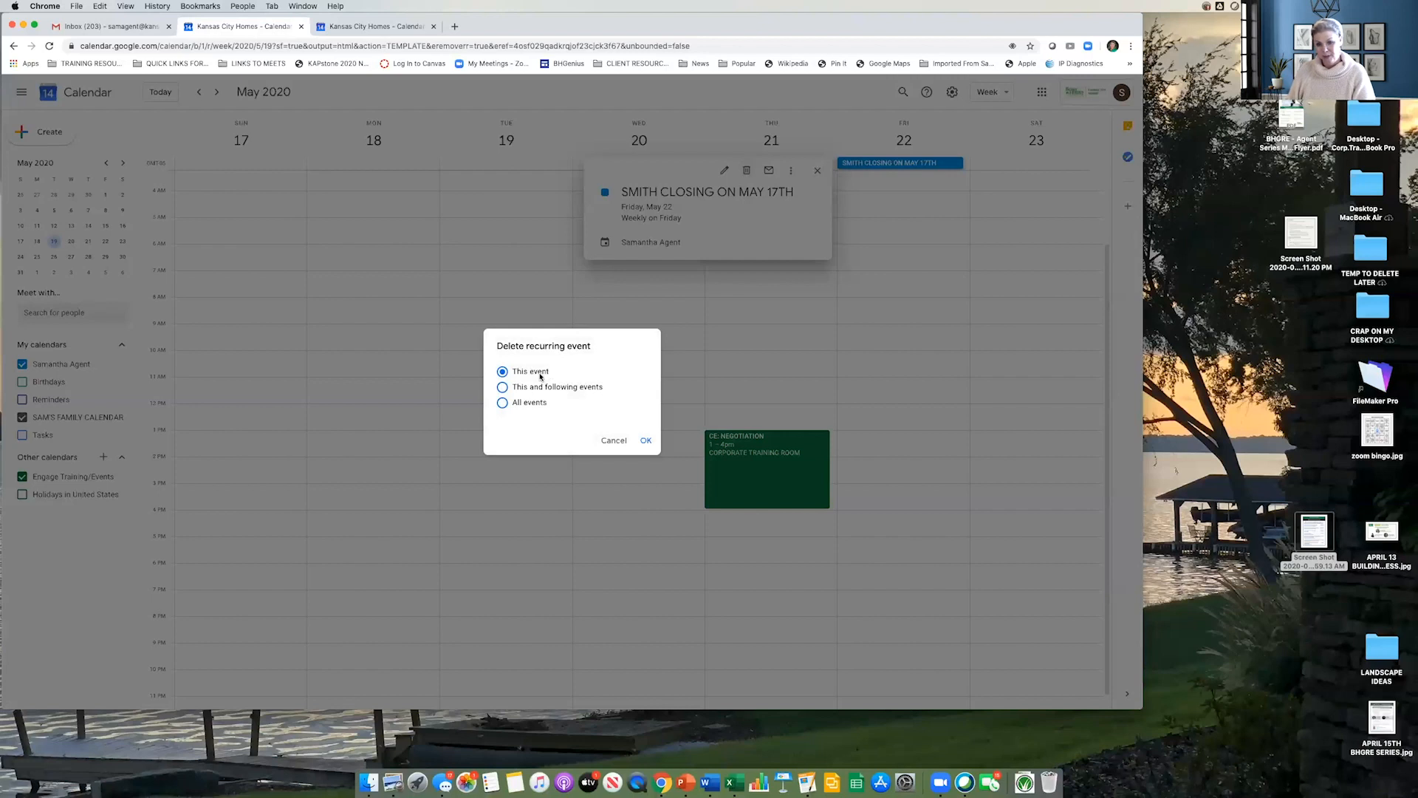
pyautogui.click(502, 387)
pyautogui.click(646, 441)
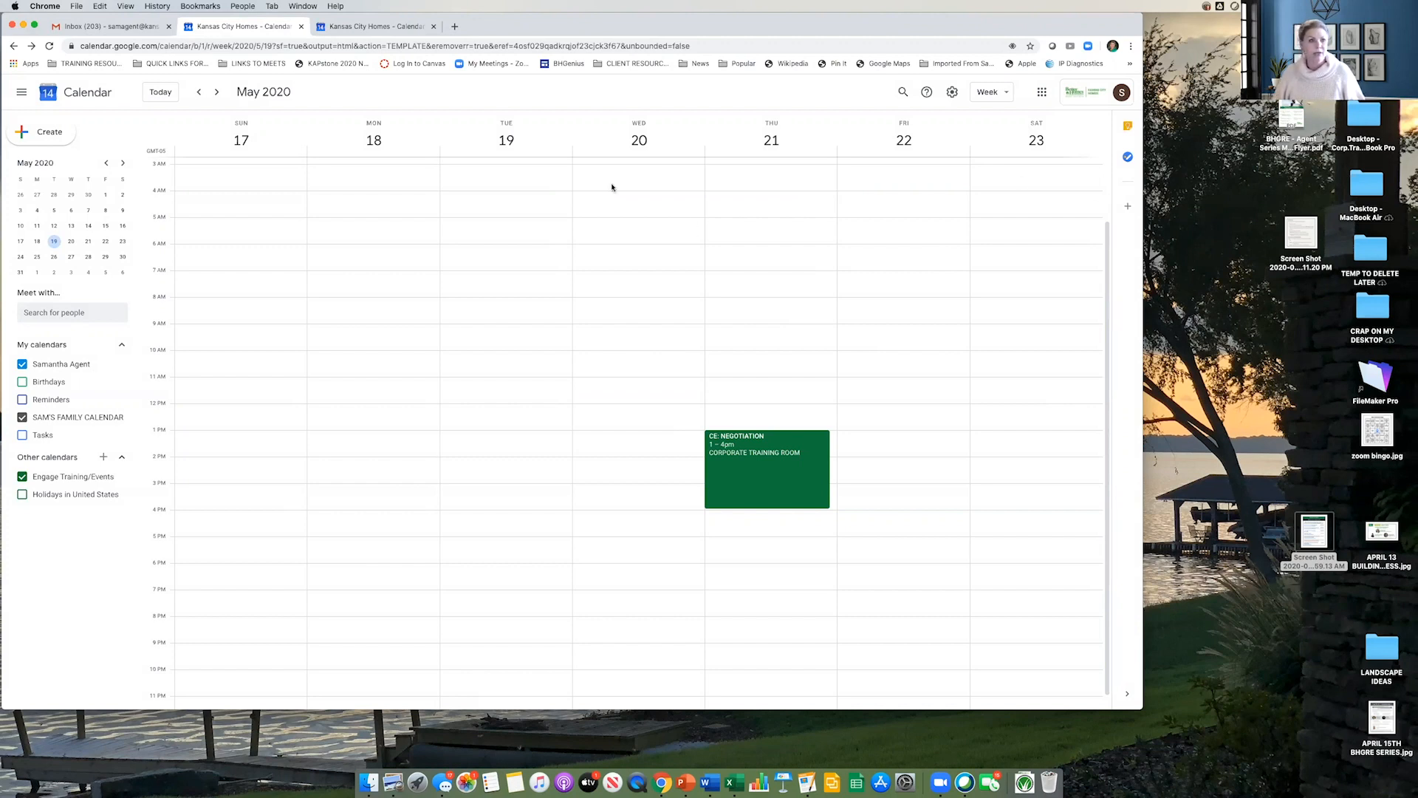
# Step: Switch to the Gmail inbox to look at its side-panel add-ons, and return to the May calendar
pyautogui.click(111, 26)
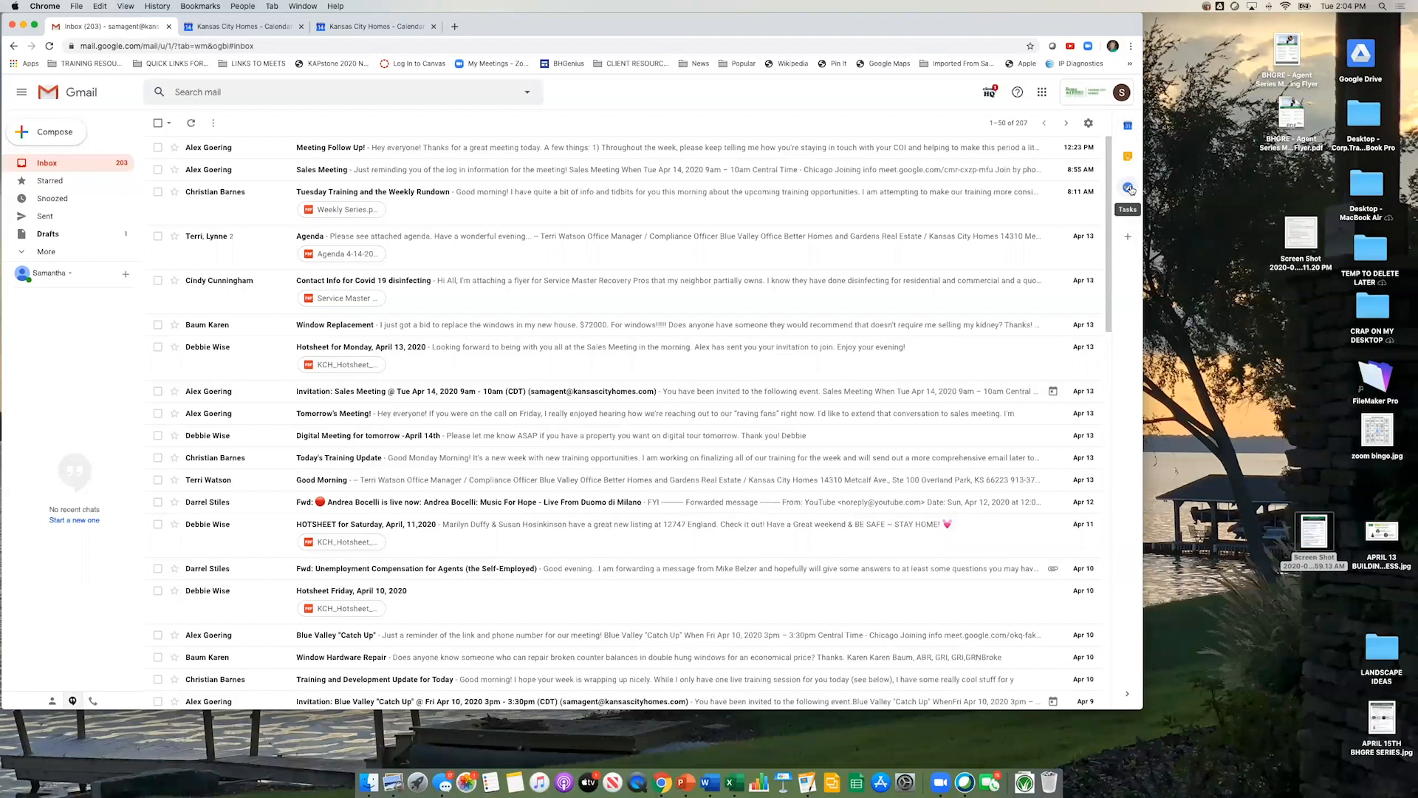
pyautogui.click(283, 31)
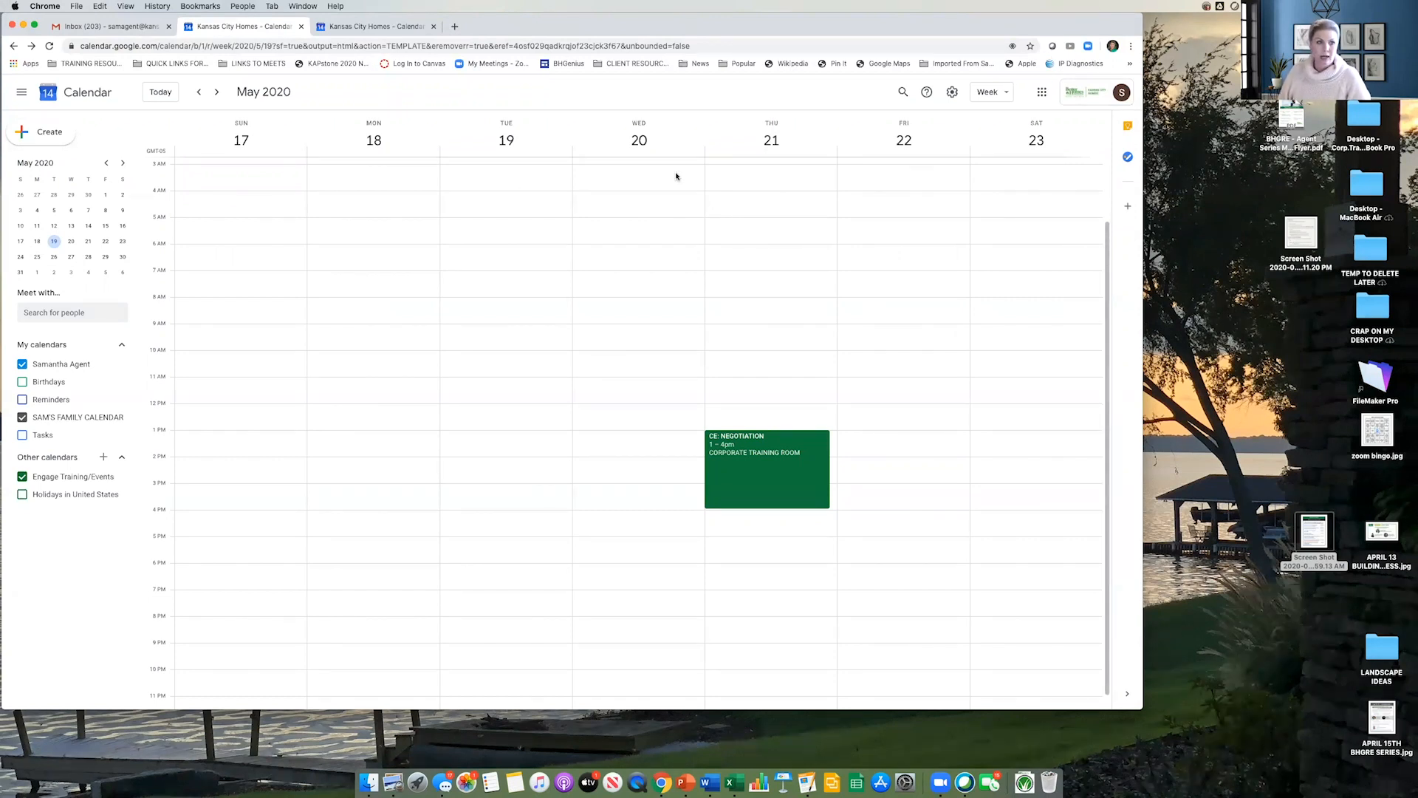
# Step: Open the calendar settings and review the general options for language, time zone, world clock, events, view and working hours
pyautogui.click(951, 92)
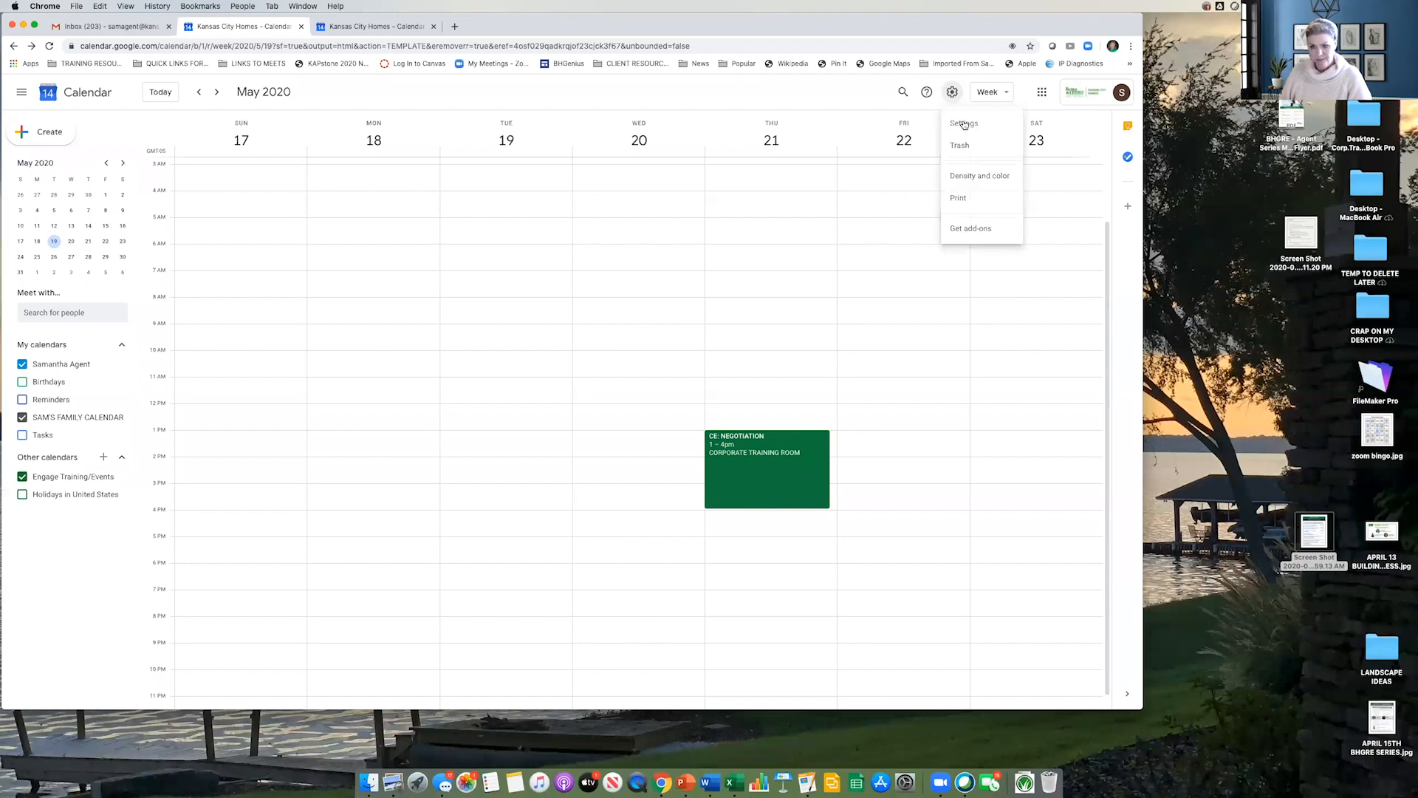
pyautogui.click(963, 121)
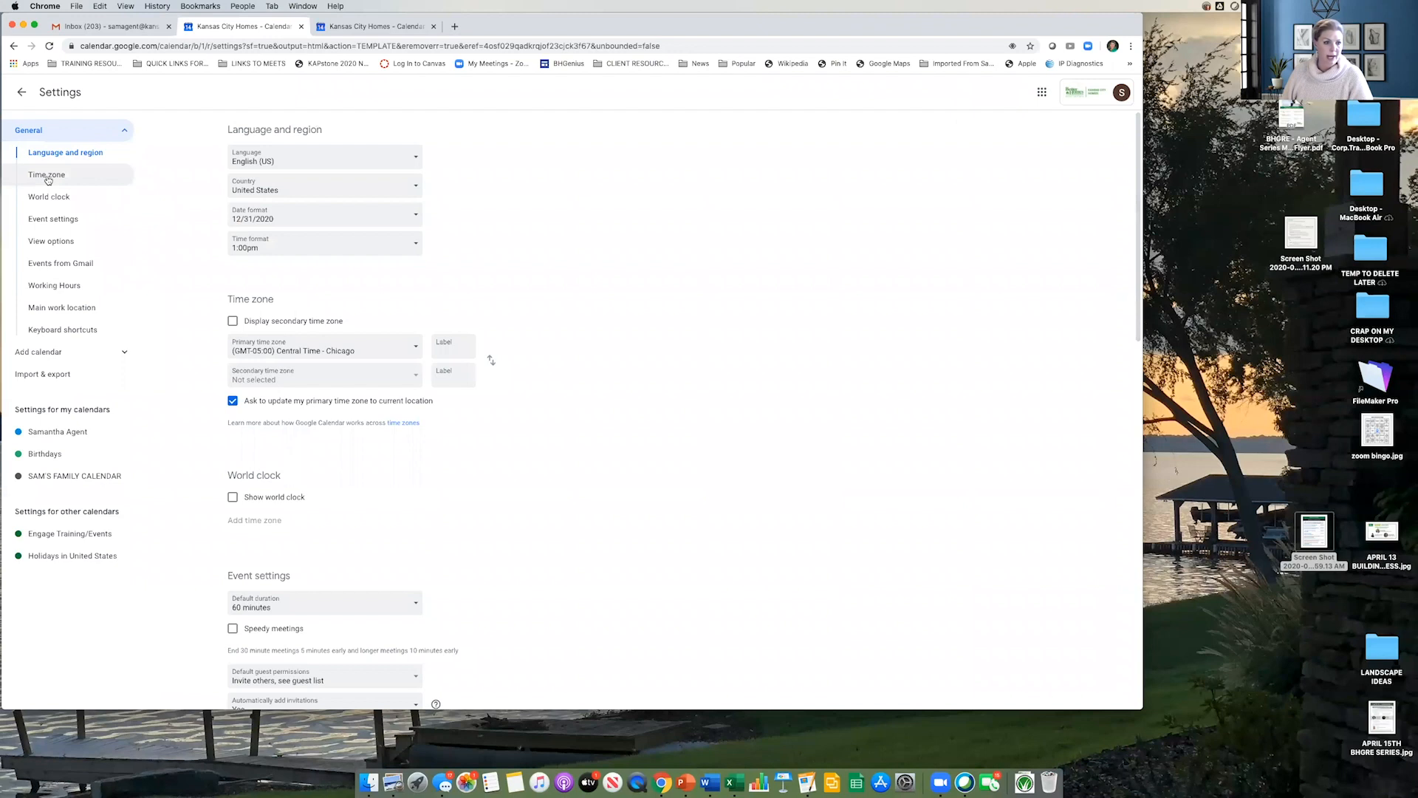
pyautogui.click(47, 177)
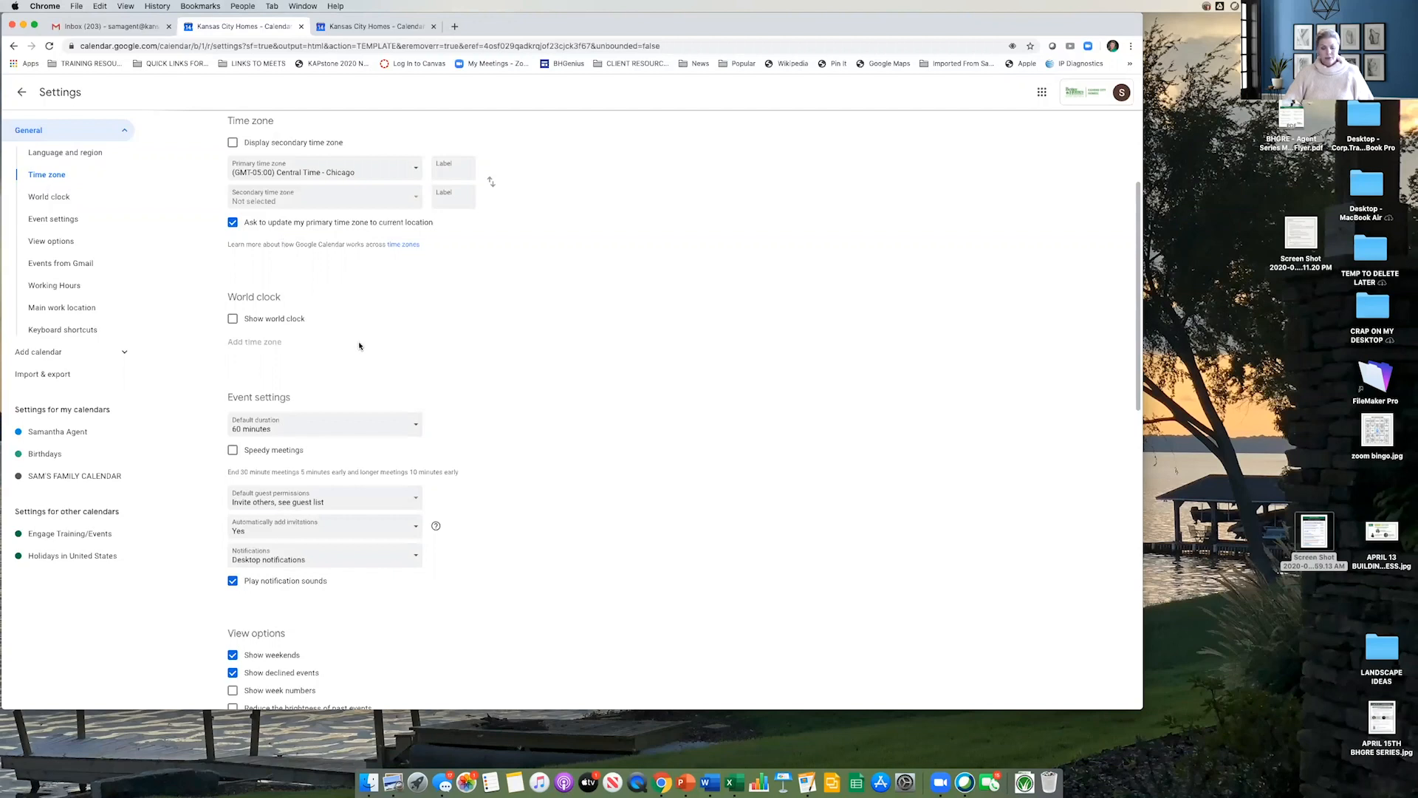
pyautogui.scroll(-6, 359, 346)
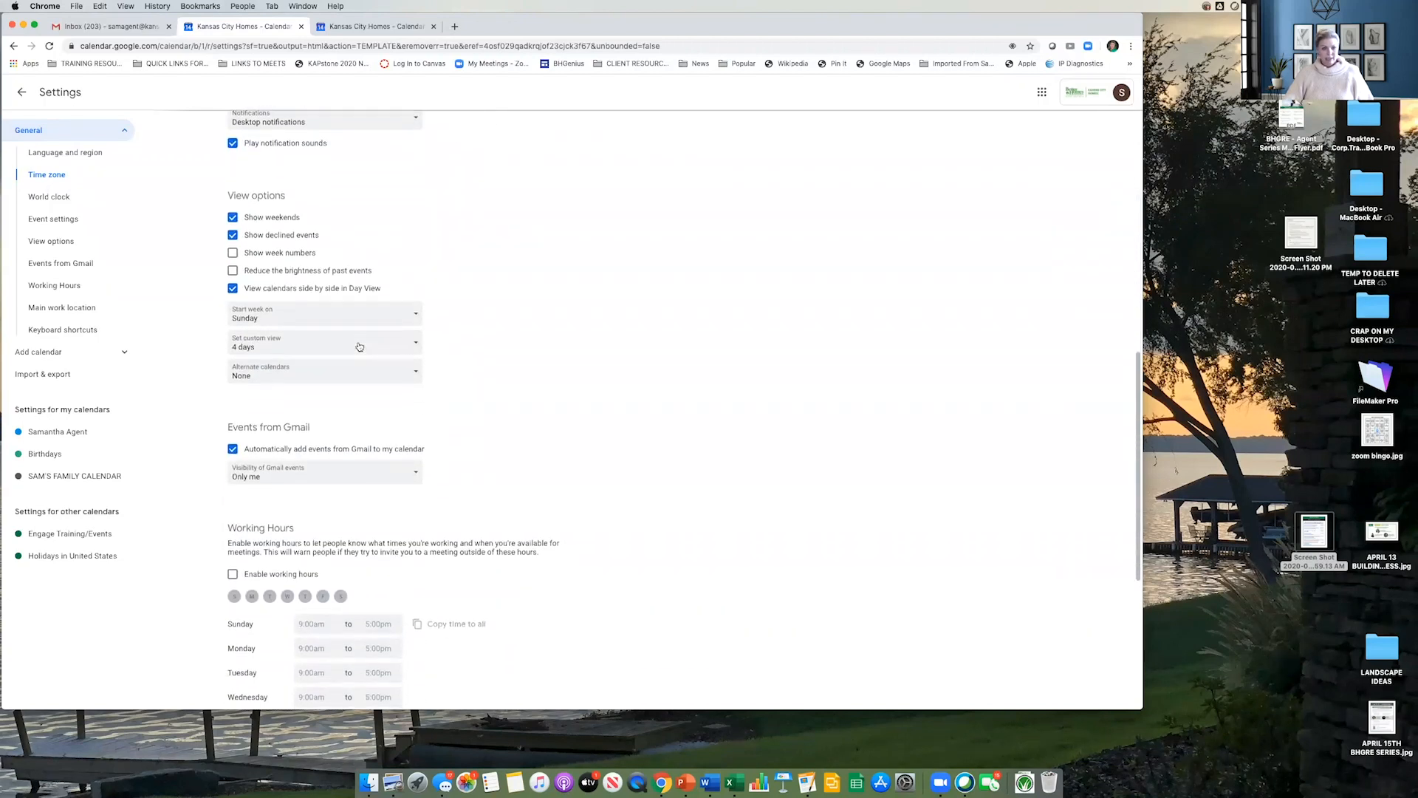
pyautogui.scroll(10, 359, 346)
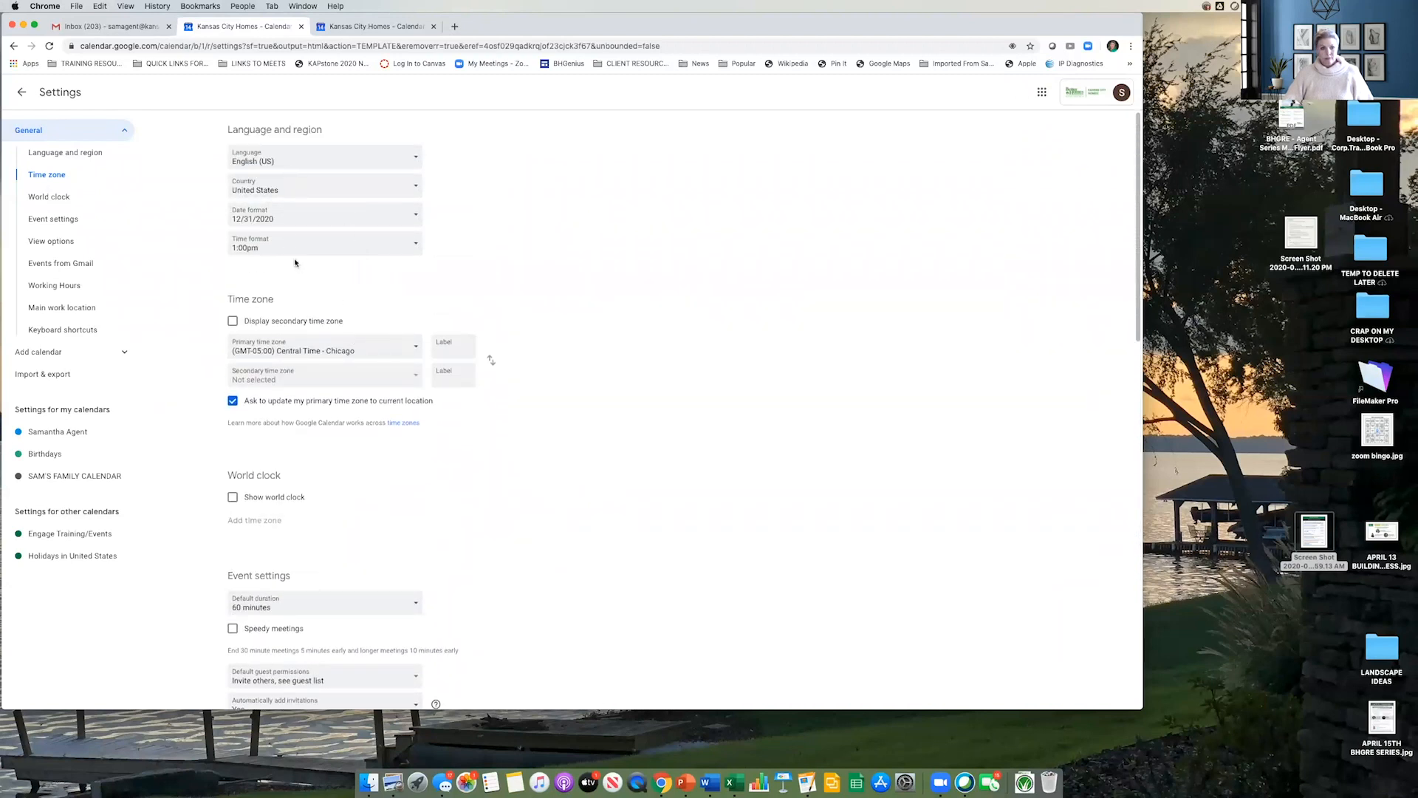
pyautogui.scroll(-3, 380, 459)
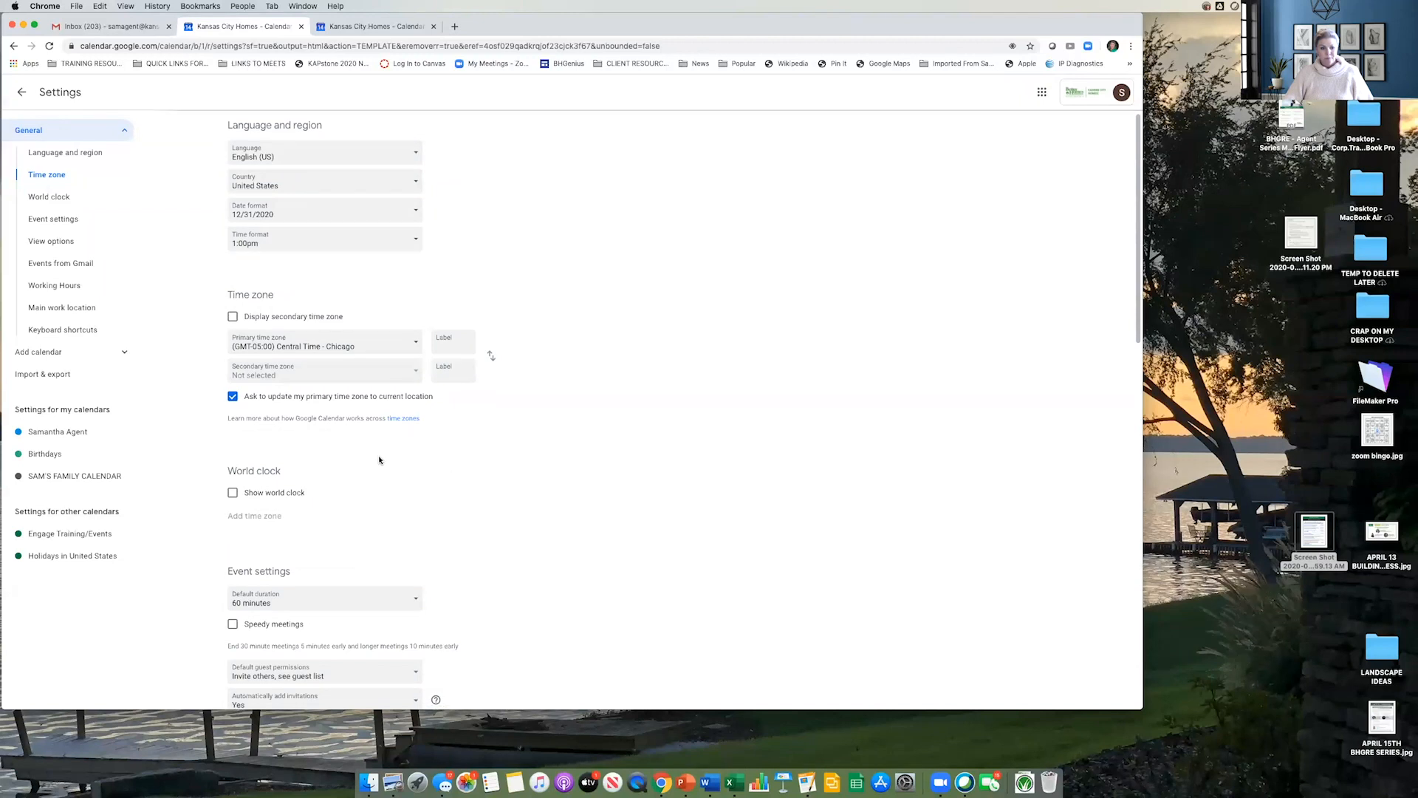
pyautogui.scroll(-6, 379, 459)
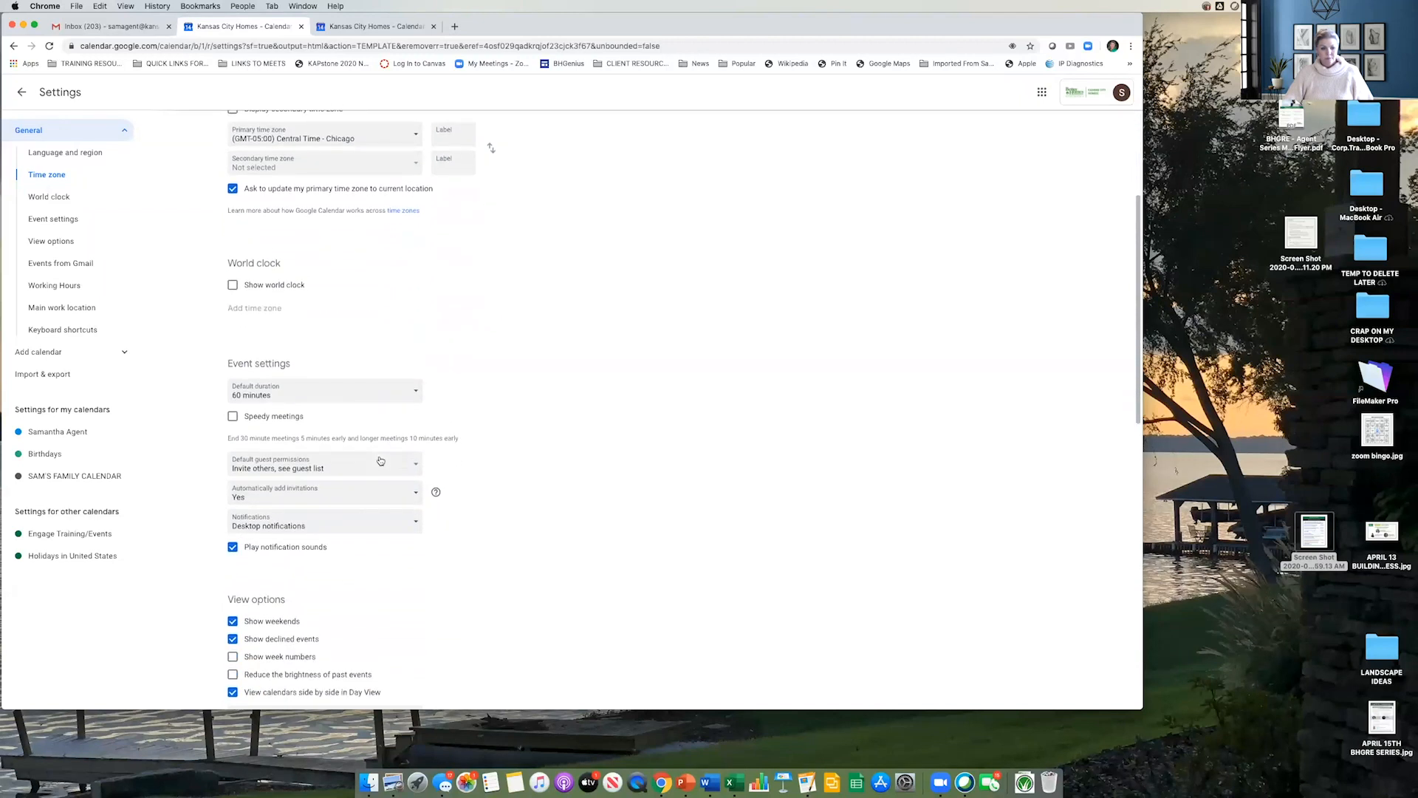
pyautogui.scroll(-1, 379, 459)
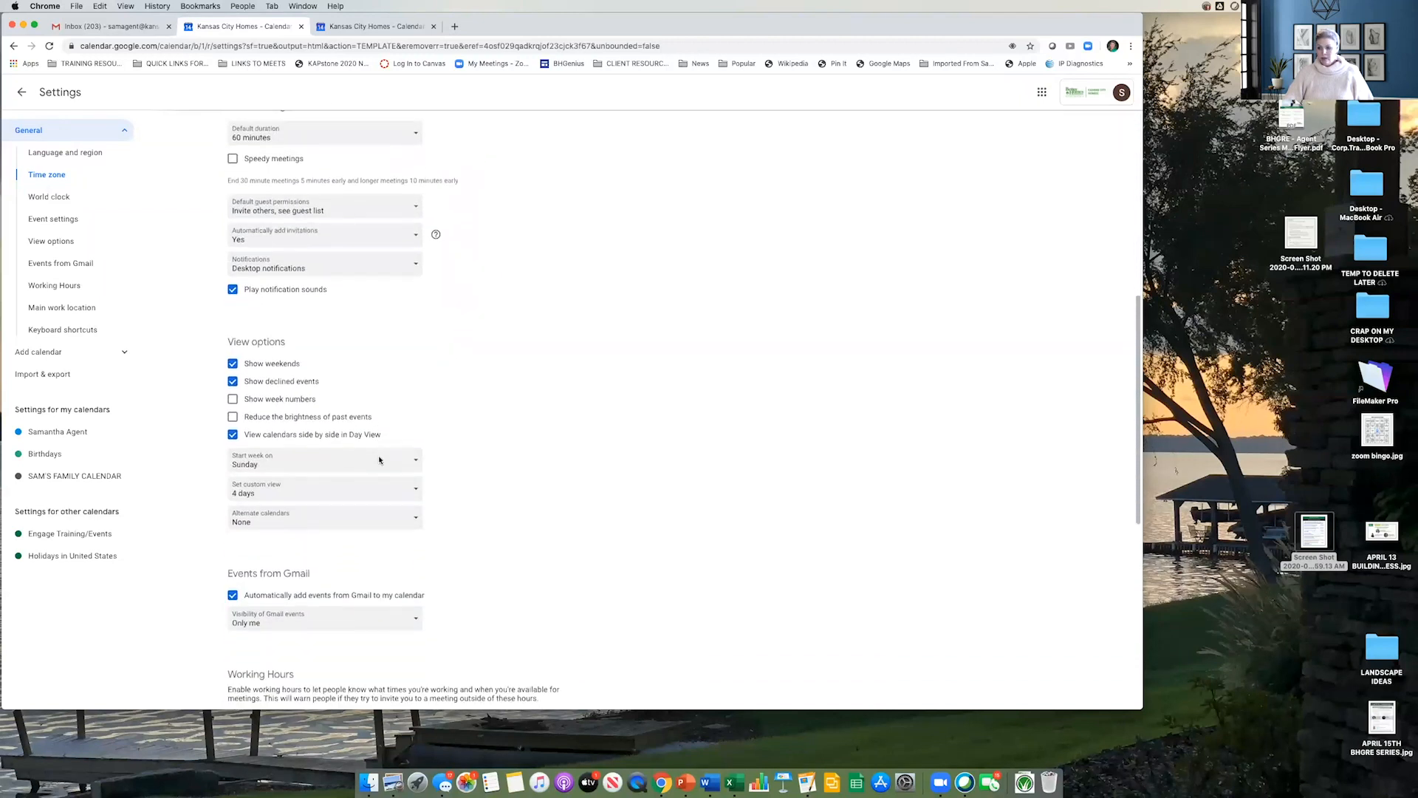